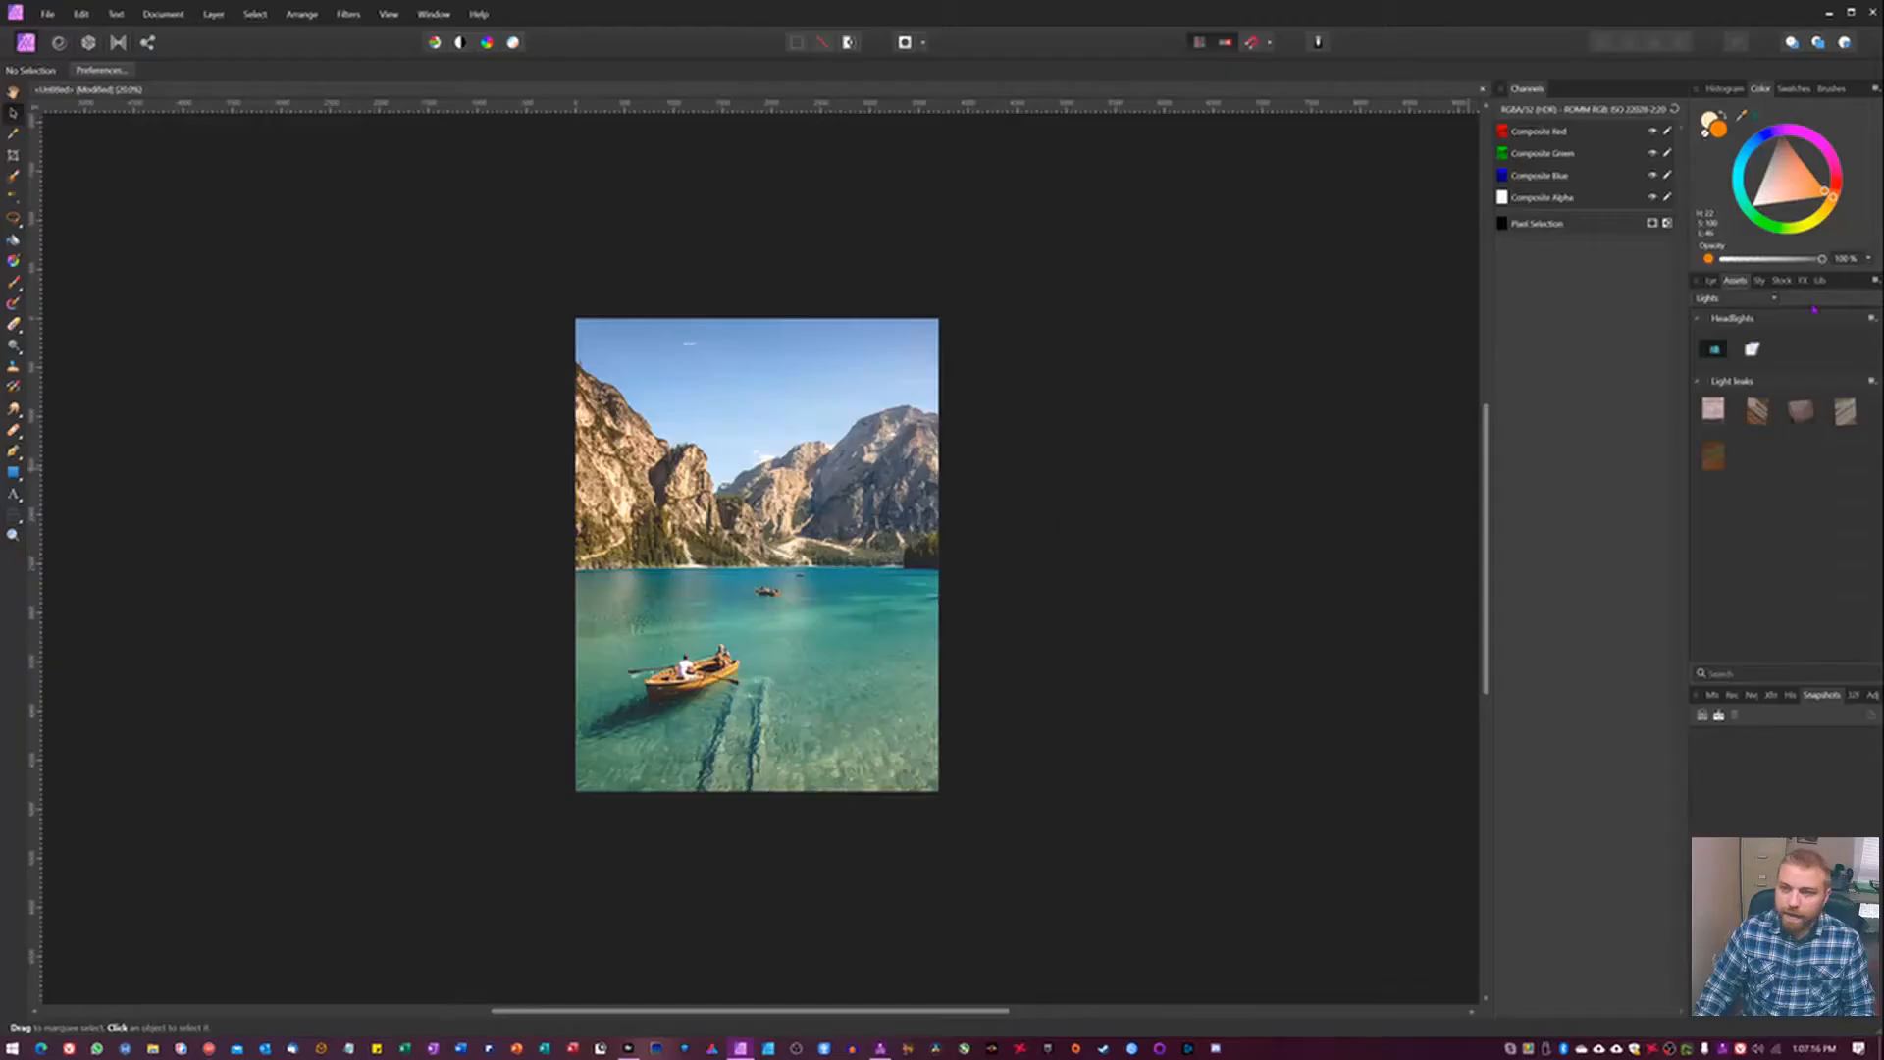
Delete the orange and yellow light leak layer above the lake photo and clear the selection.
{"action": "left_click", "coordinate": [1711, 281]}
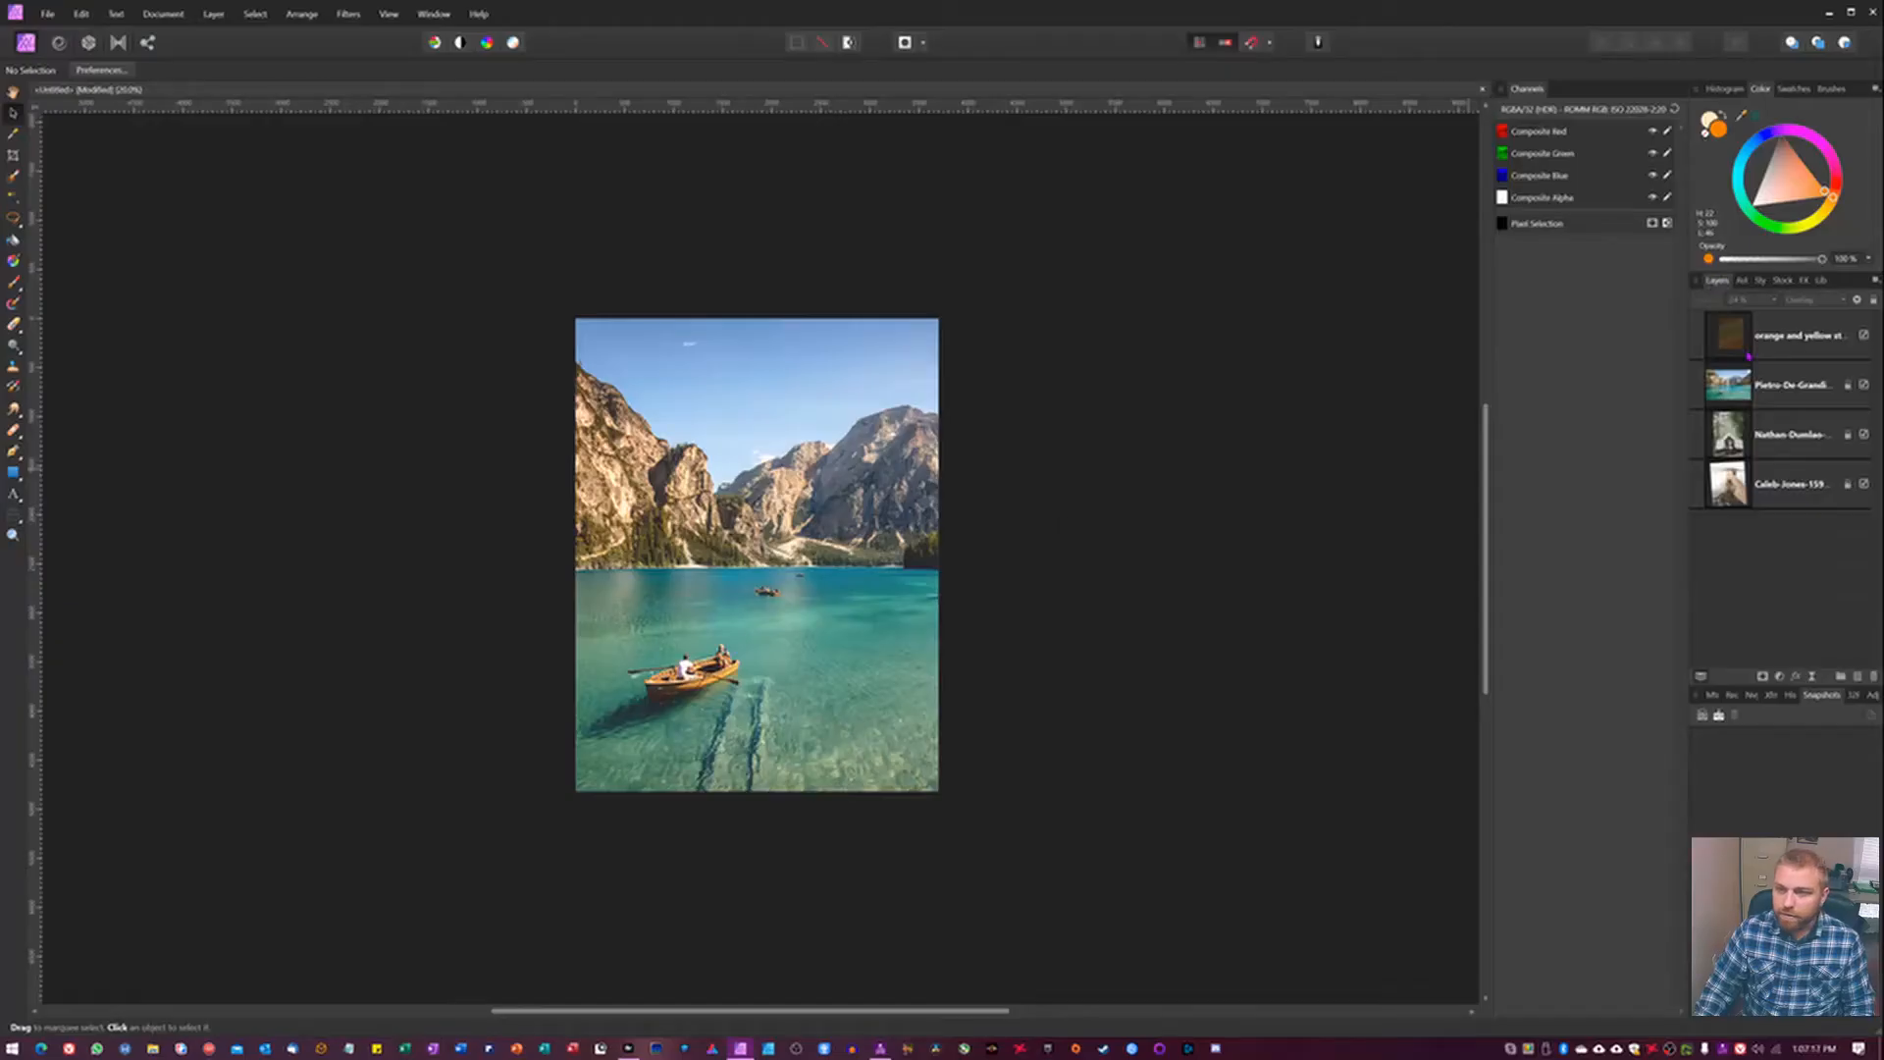
{"action": "left_click", "coordinate": [1809, 340]}
{"action": "key", "text": "BackSpace"}
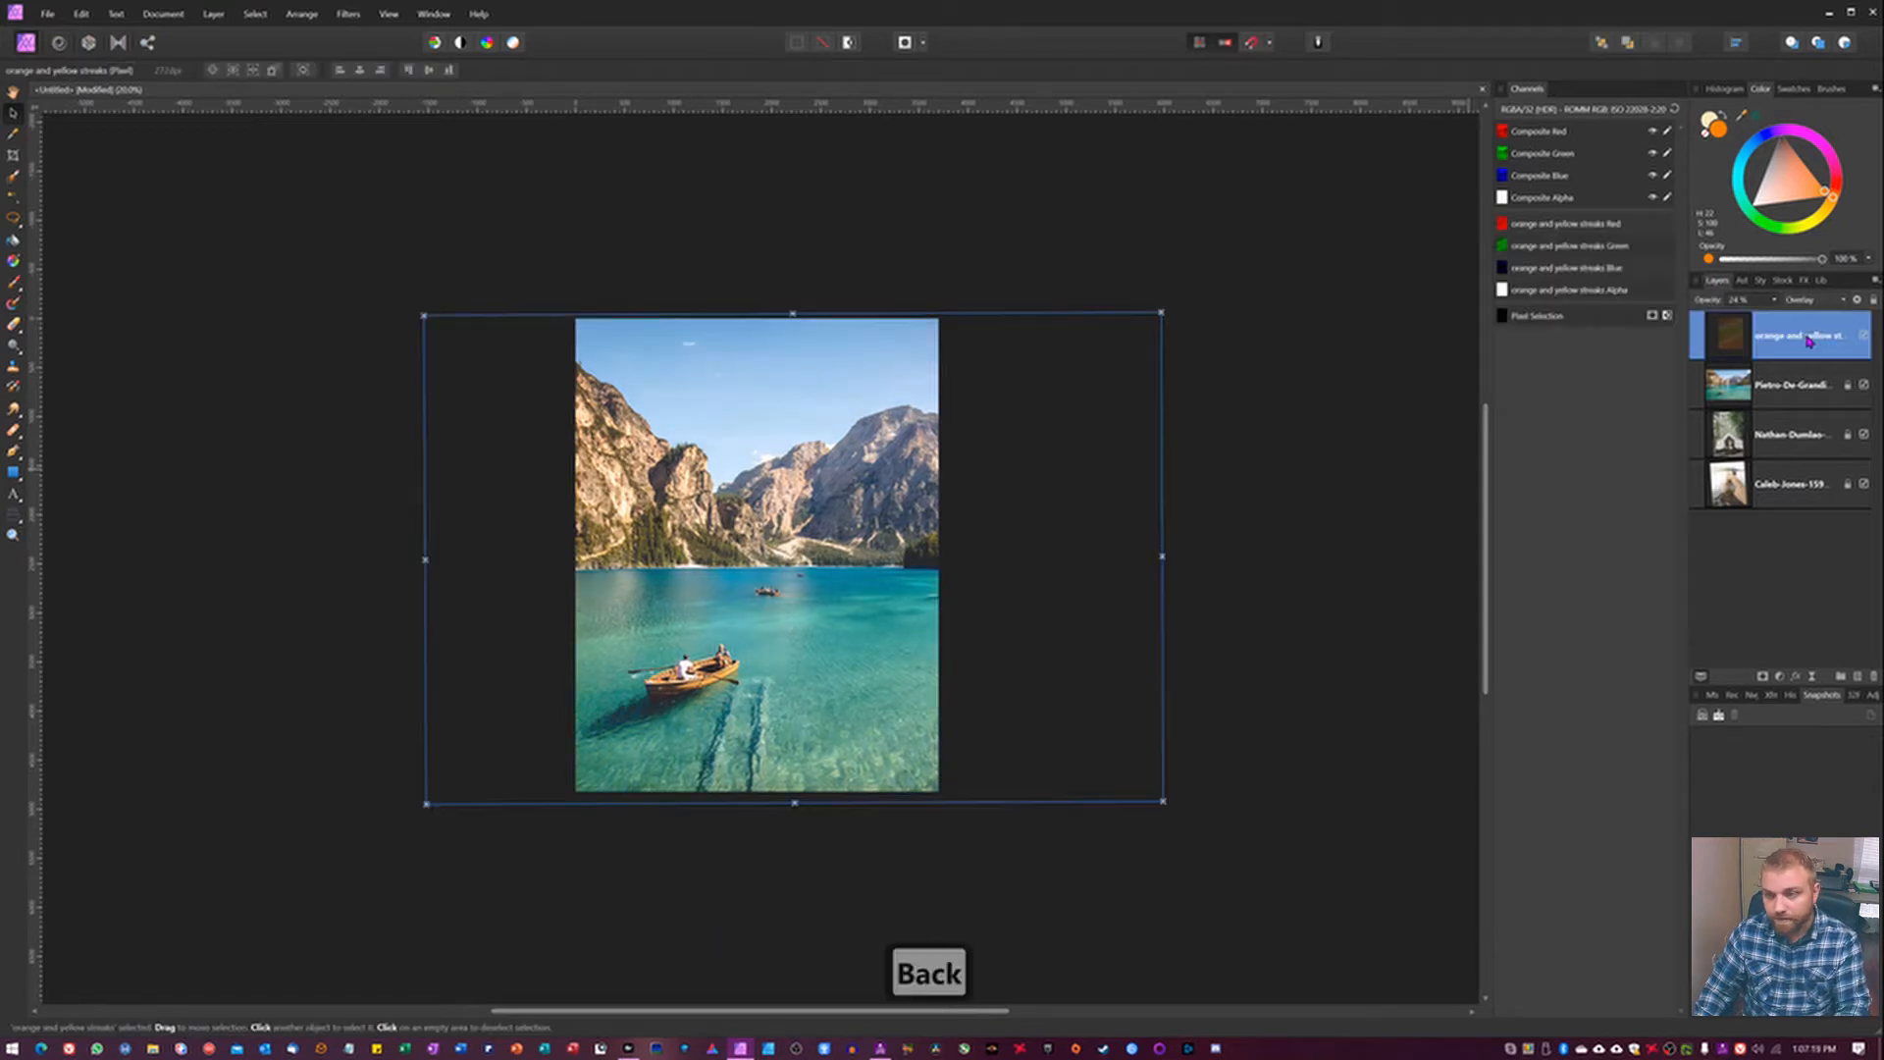
{"action": "left_click", "coordinate": [1783, 281]}
{"action": "left_click", "coordinate": [1714, 282]}
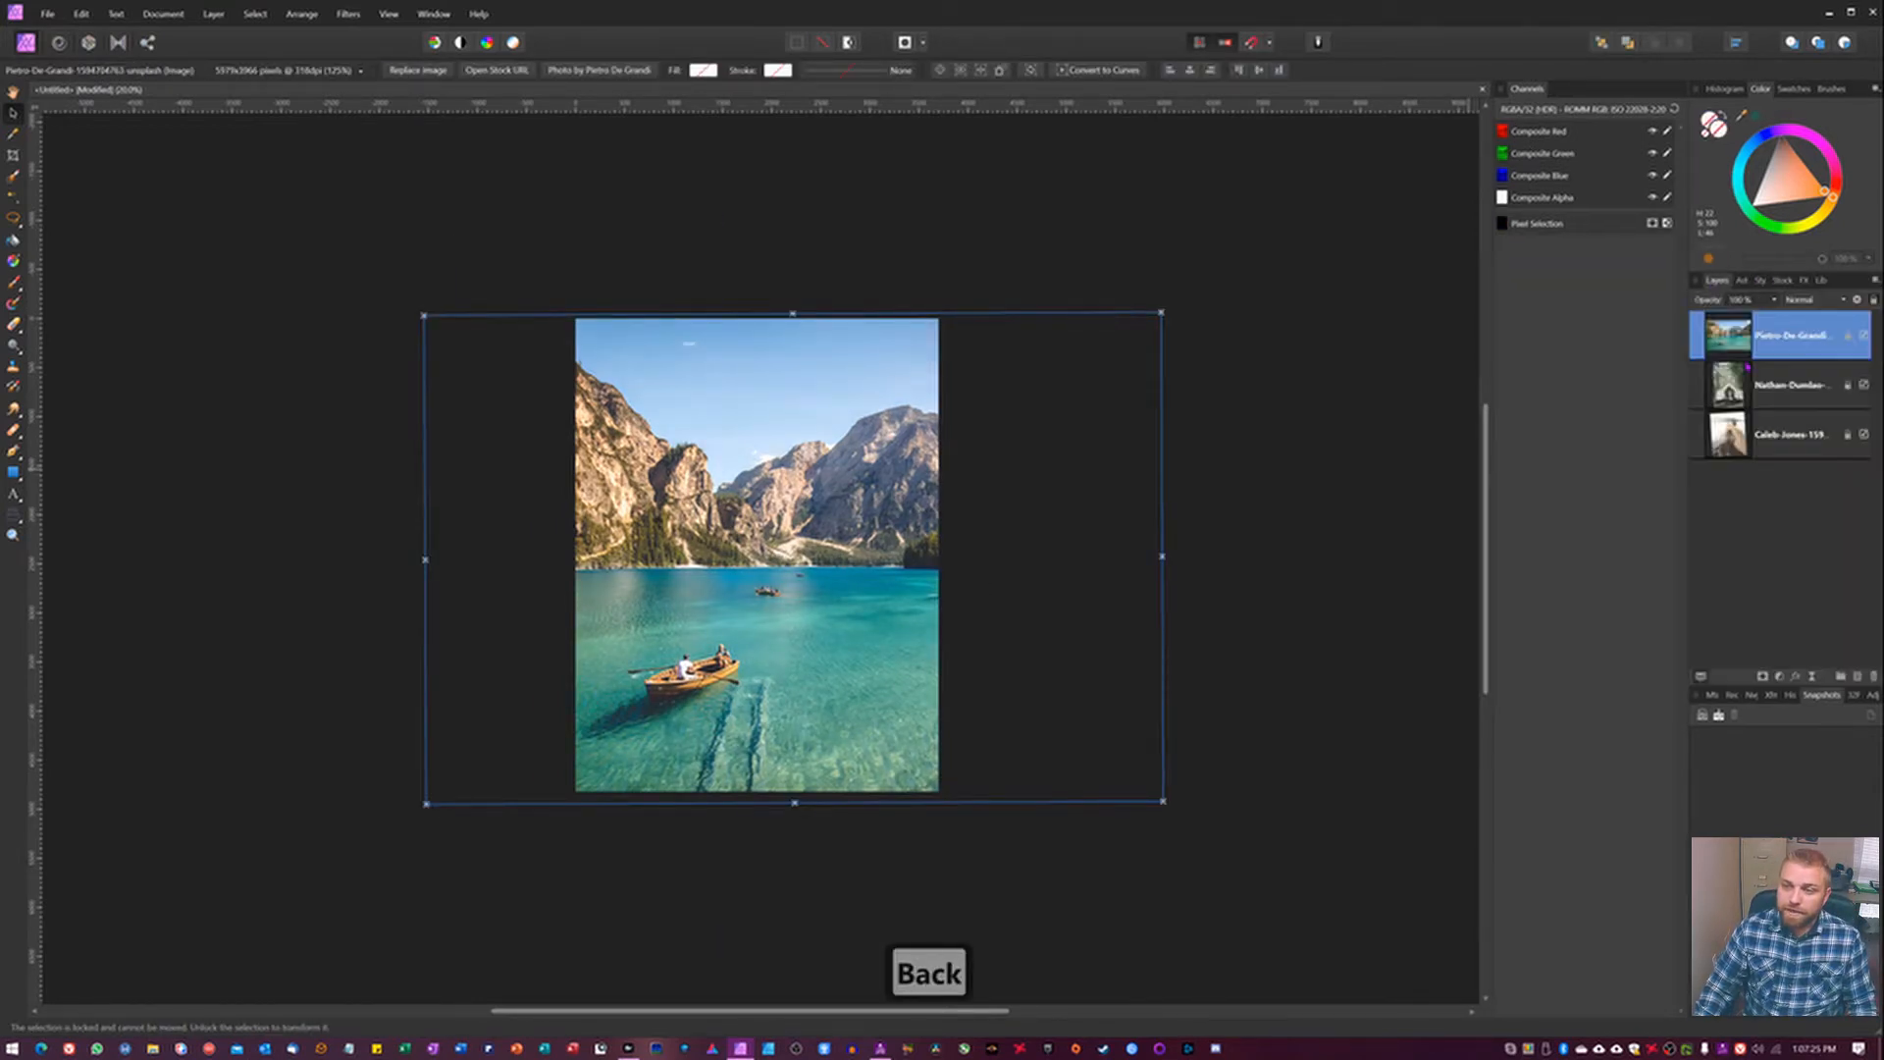
{"action": "left_click", "coordinate": [1372, 475]}
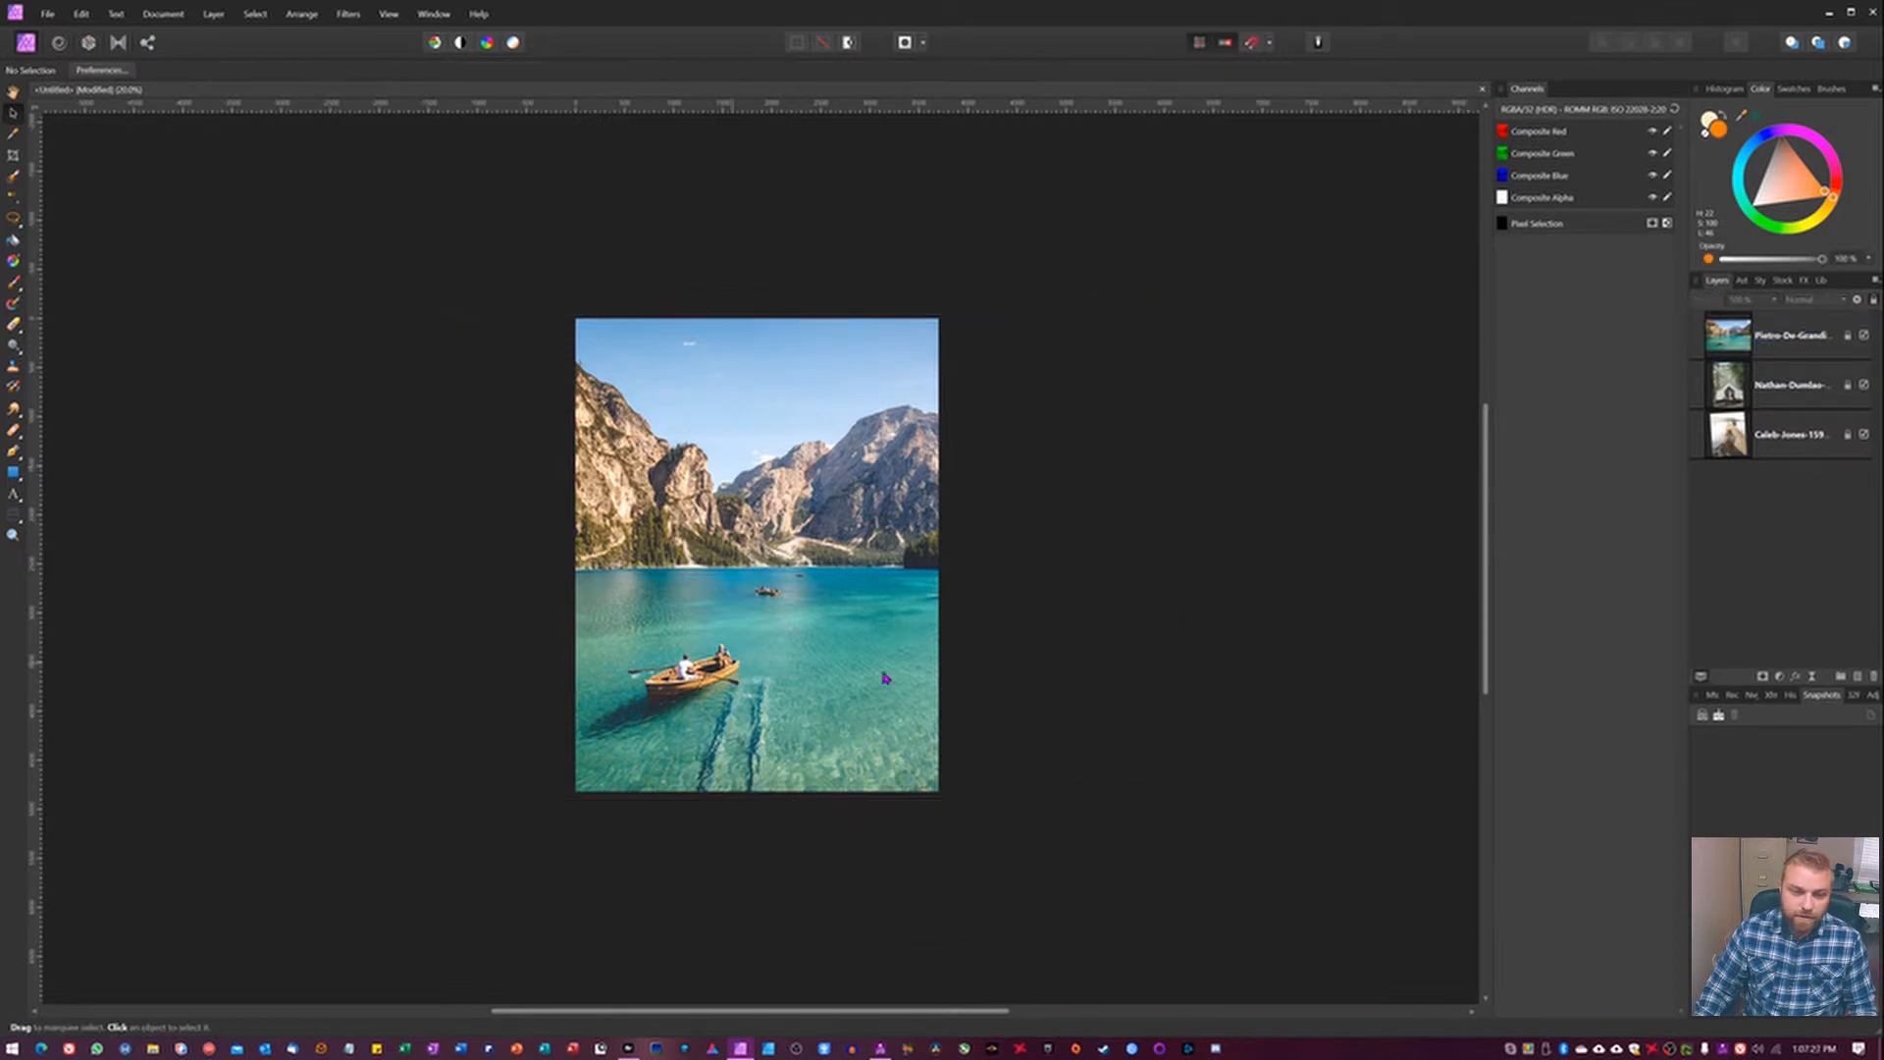
Place the mystic lights light leak asset over the lake photo, enlarging and shifting it to cover the whole canvas.
{"action": "left_click", "coordinate": [1736, 281]}
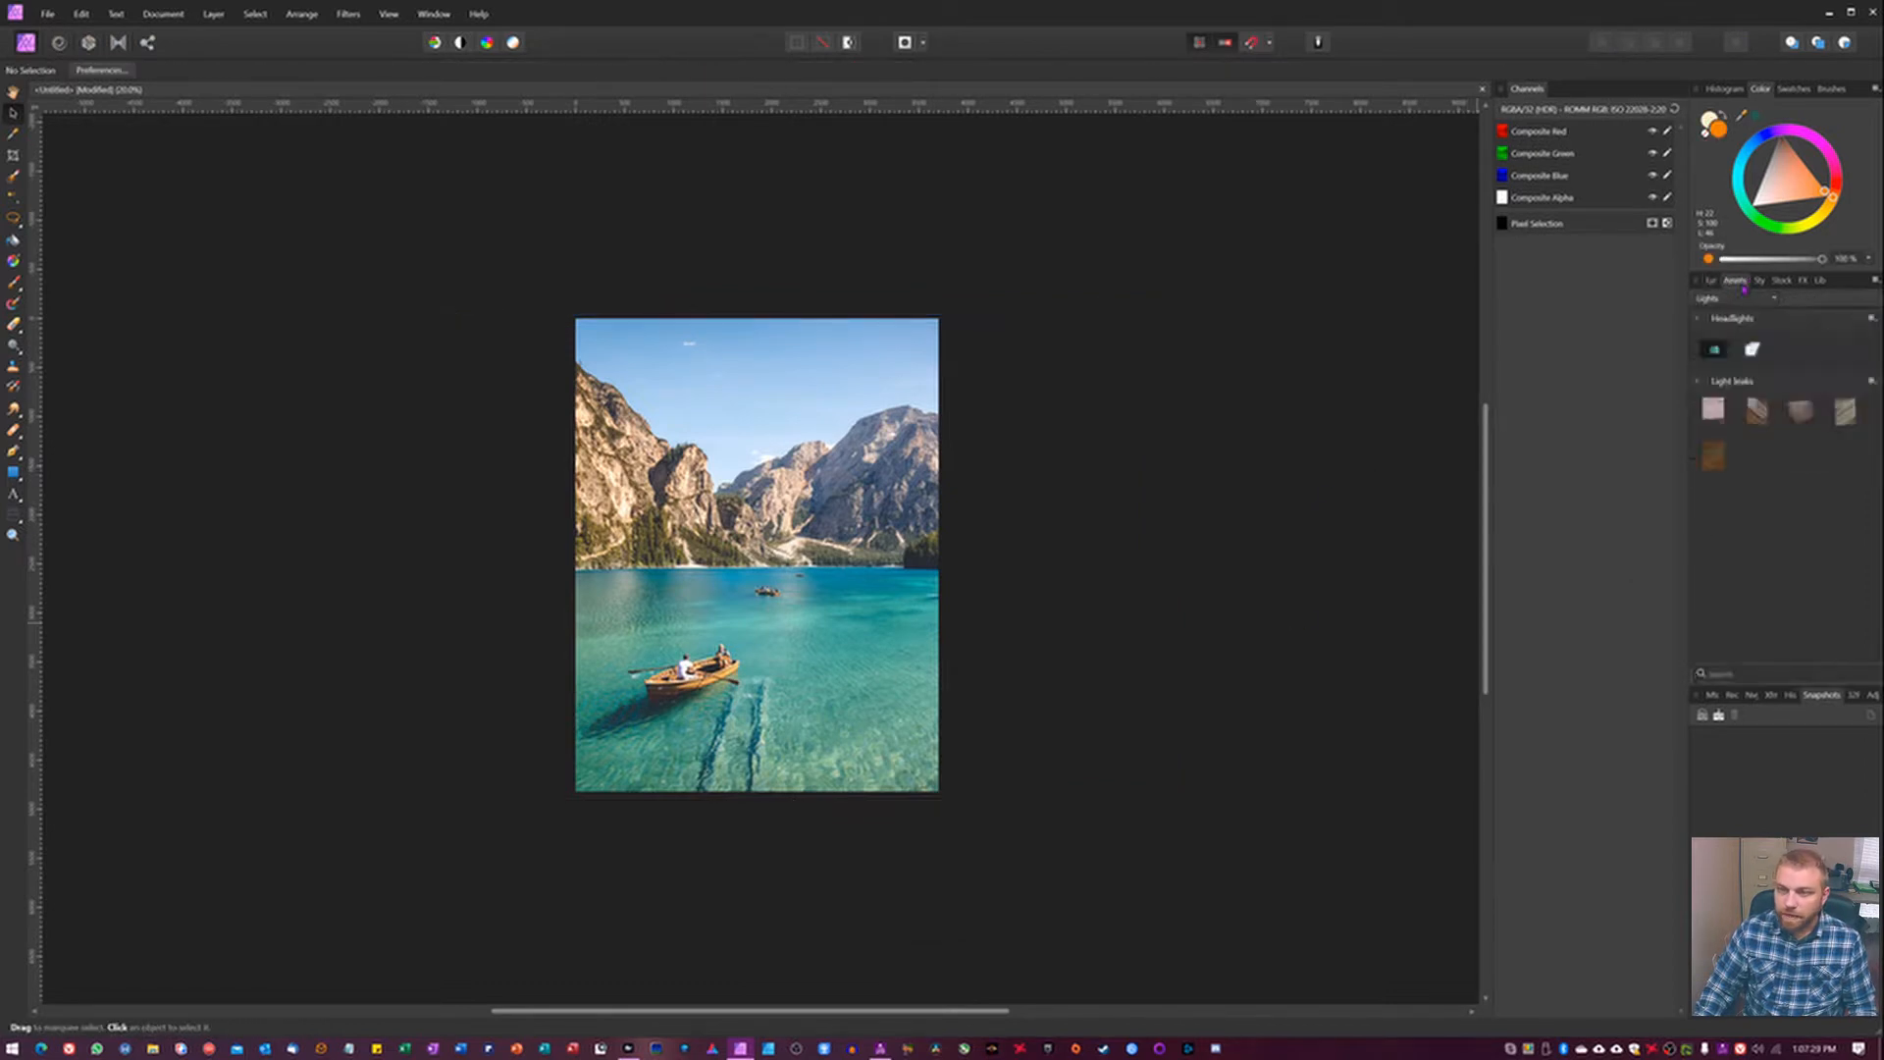
{"action": "left_click_drag", "start_coordinate": [1707, 417], "coordinate": [768, 543]}
{"action": "left_click_drag", "start_coordinate": [929, 779], "coordinate": [1085, 982]}
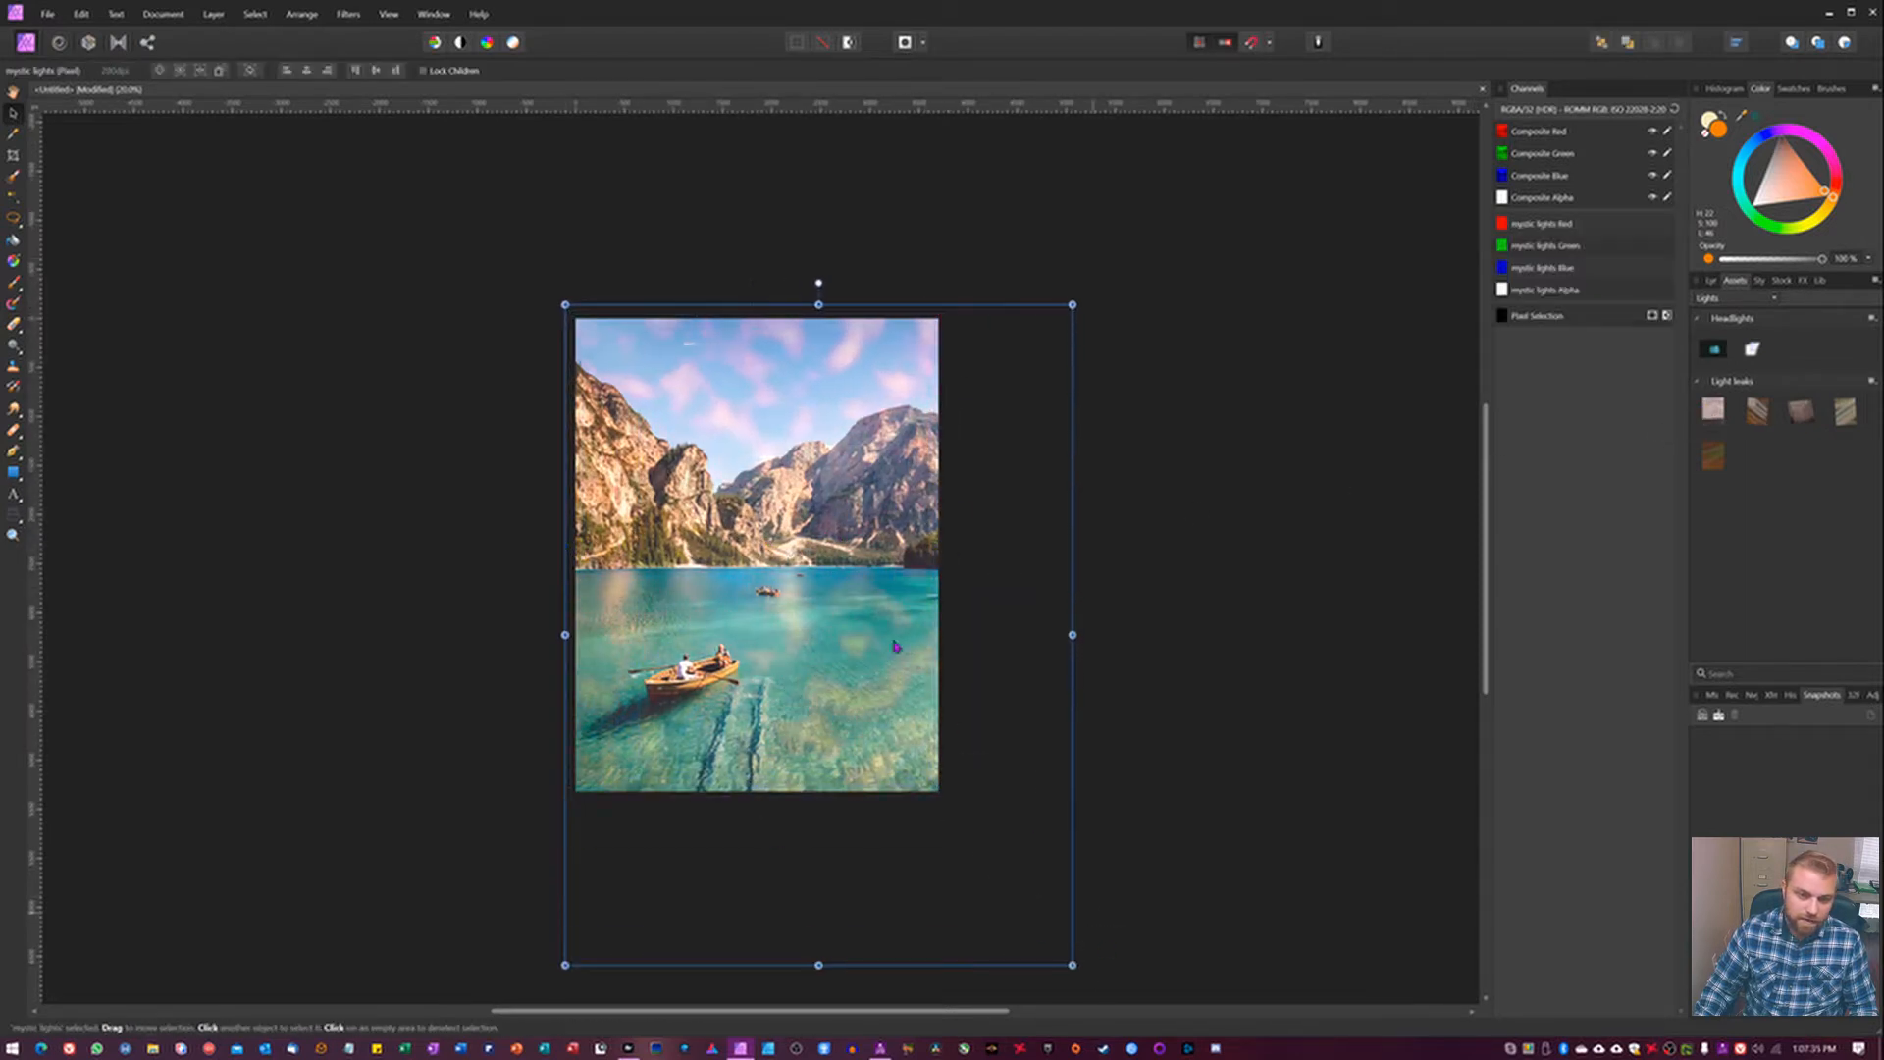
{"action": "left_click_drag", "start_coordinate": [875, 336], "coordinate": [841, 318]}
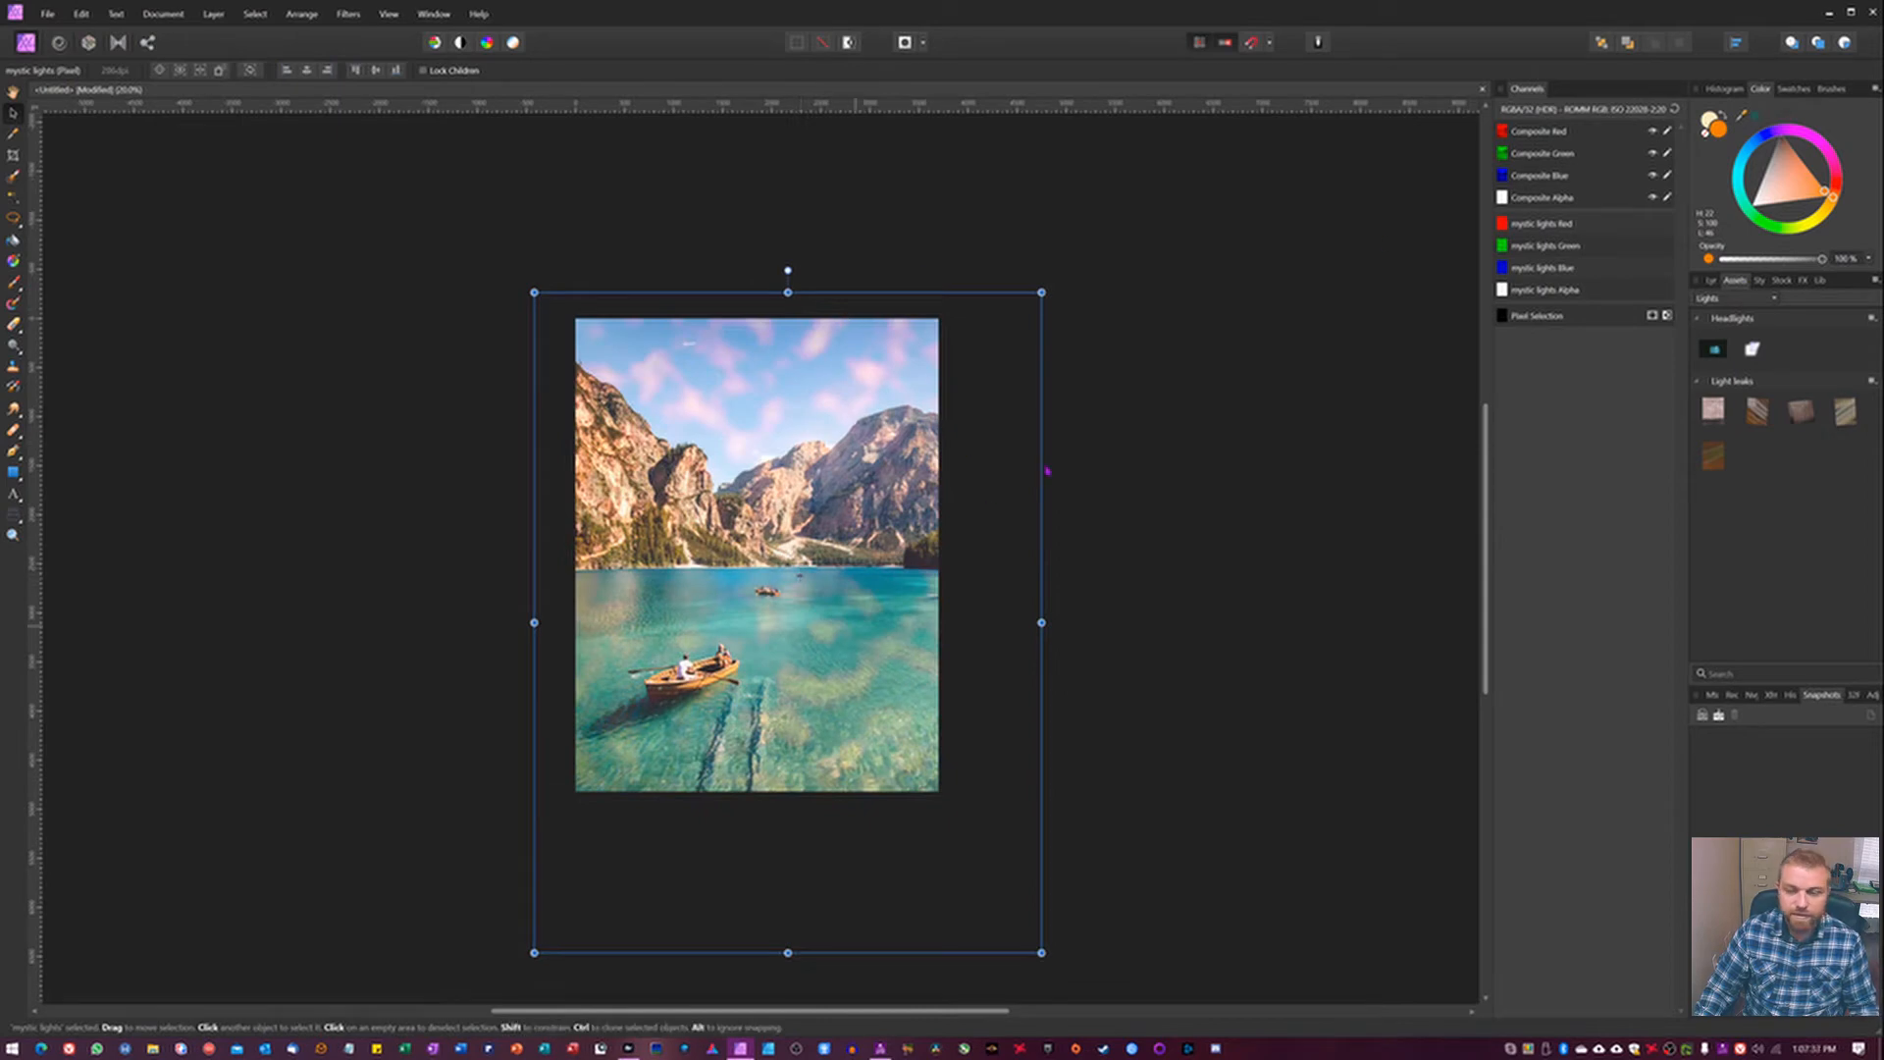
Lower the opacity of the mystic lights layer and browse its blend modes, keeping Overlay.
{"action": "left_click", "coordinate": [1711, 282]}
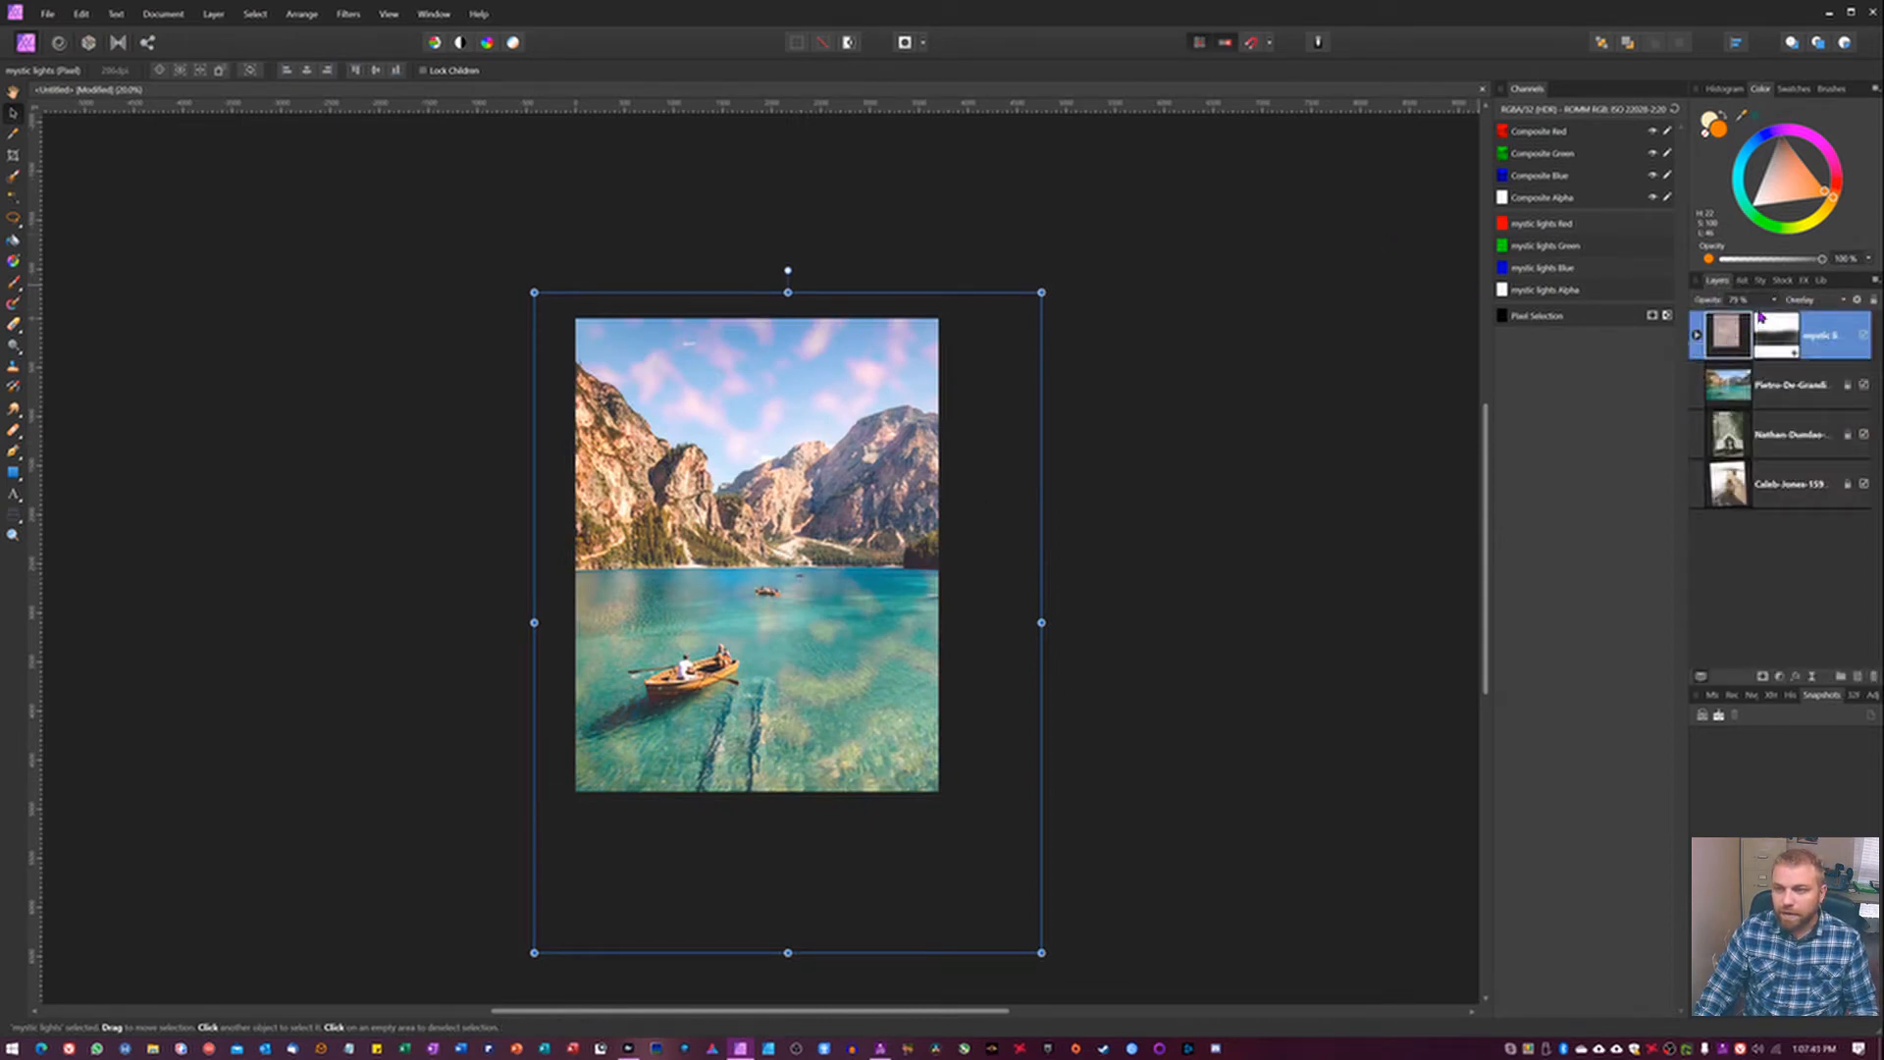
{"action": "left_click_drag", "start_coordinate": [1744, 287], "coordinate": [1716, 314]}
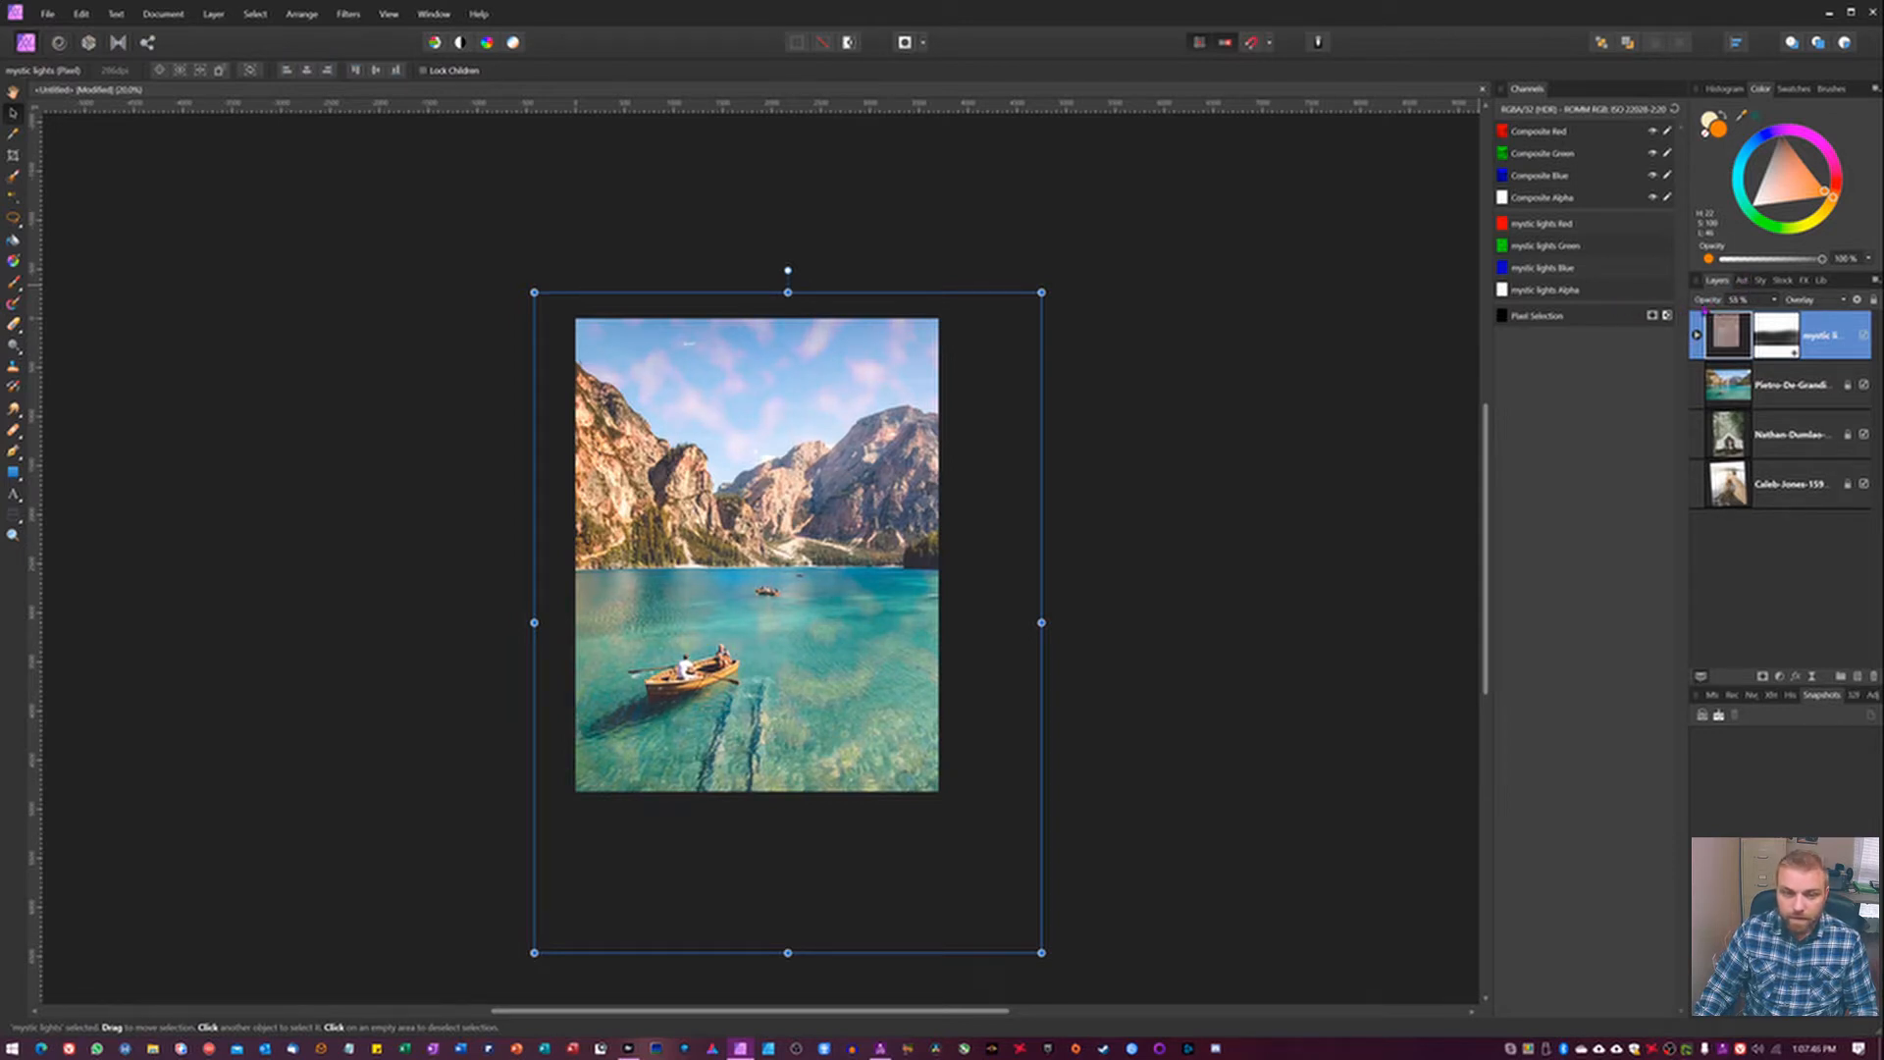
{"action": "left_click", "coordinate": [1811, 305]}
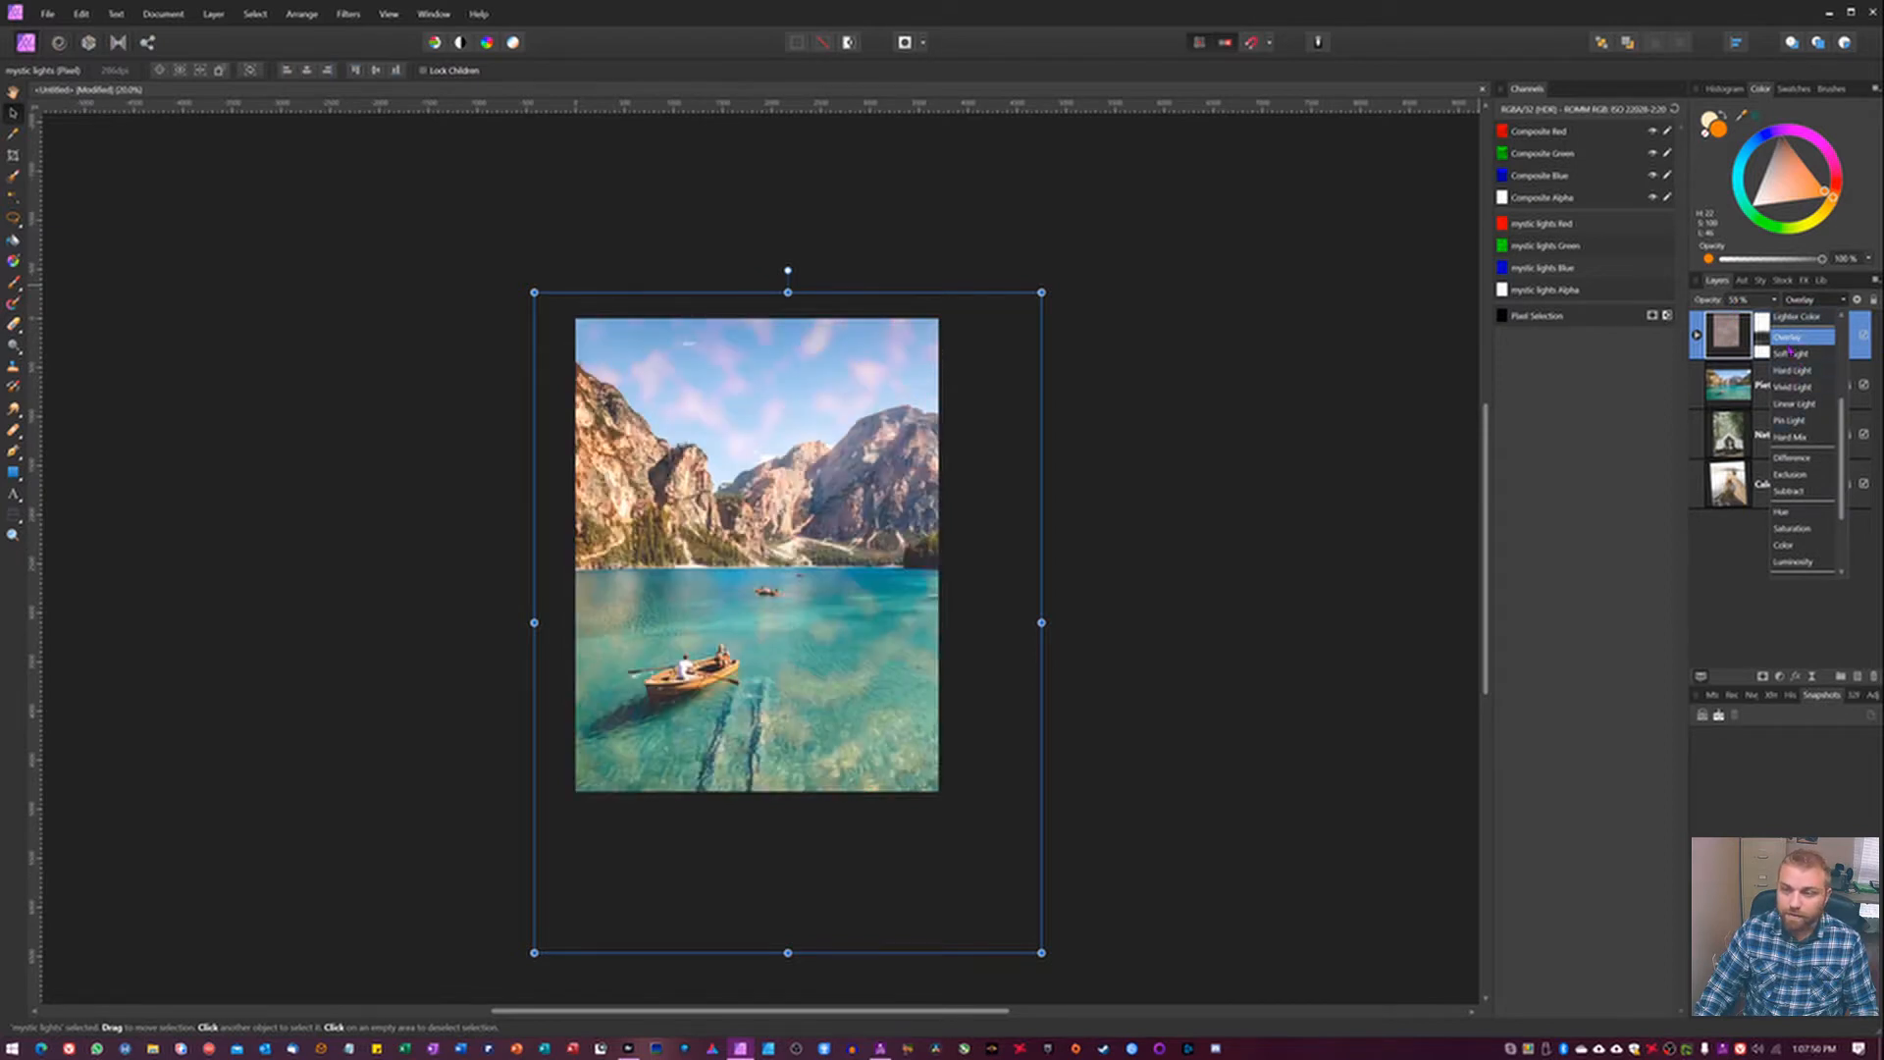
{"action": "scroll", "coordinate": [1790, 351], "scroll_direction": "up", "scroll_amount": 1}
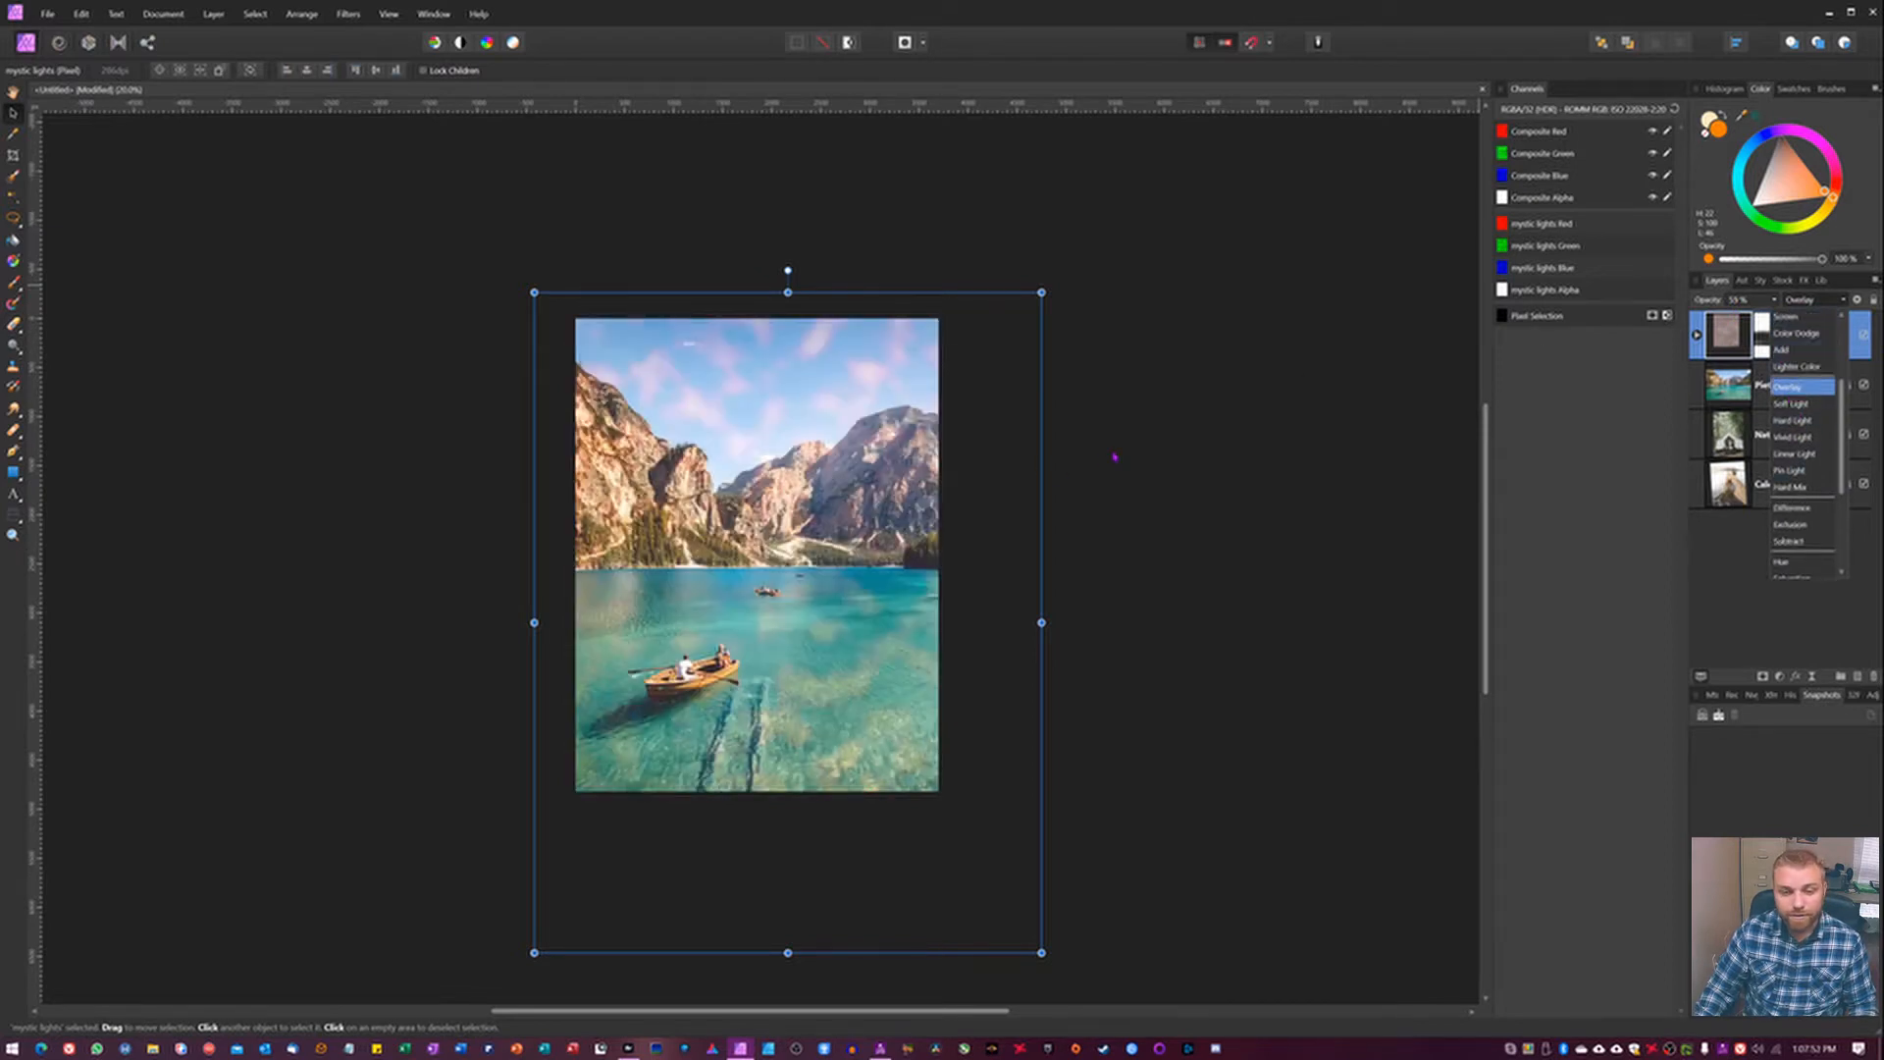
{"action": "left_click", "coordinate": [1248, 459]}
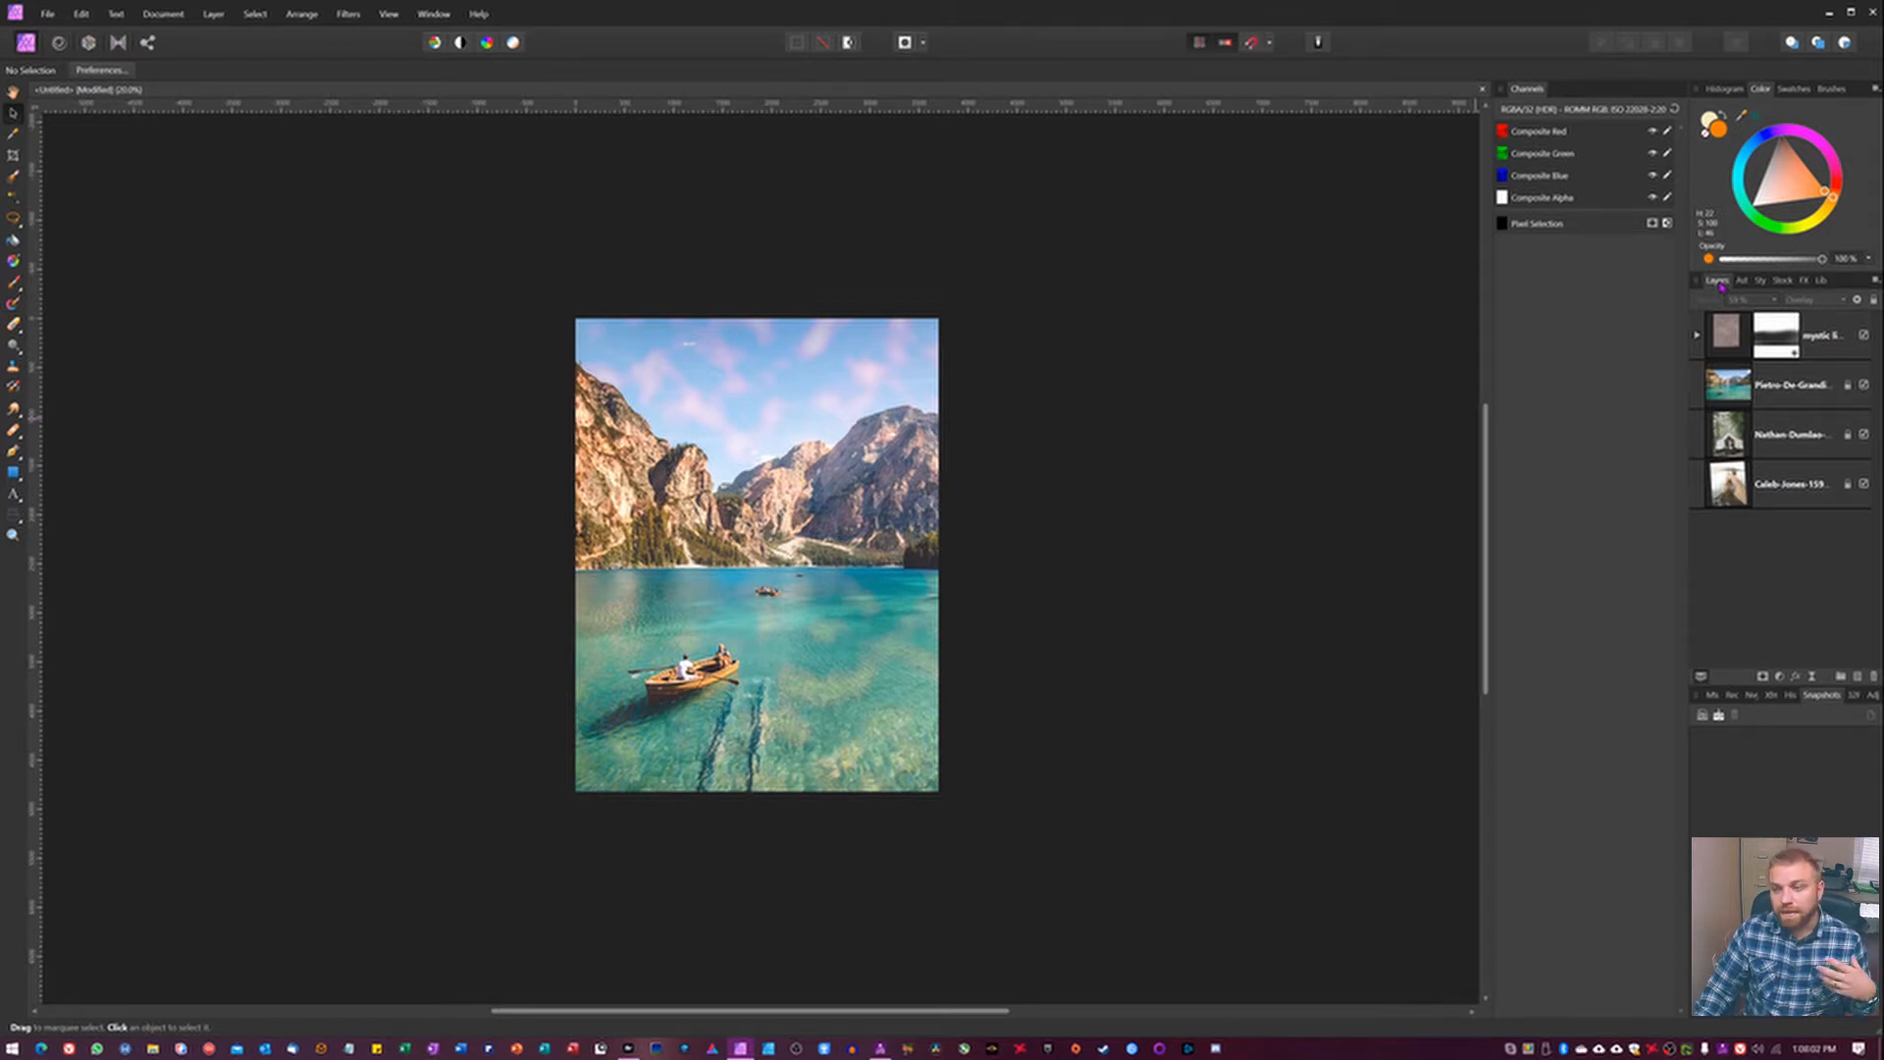
Delete the mystic lights layer.
{"action": "left_click", "coordinate": [1724, 339]}
{"action": "key", "text": "Delete"}
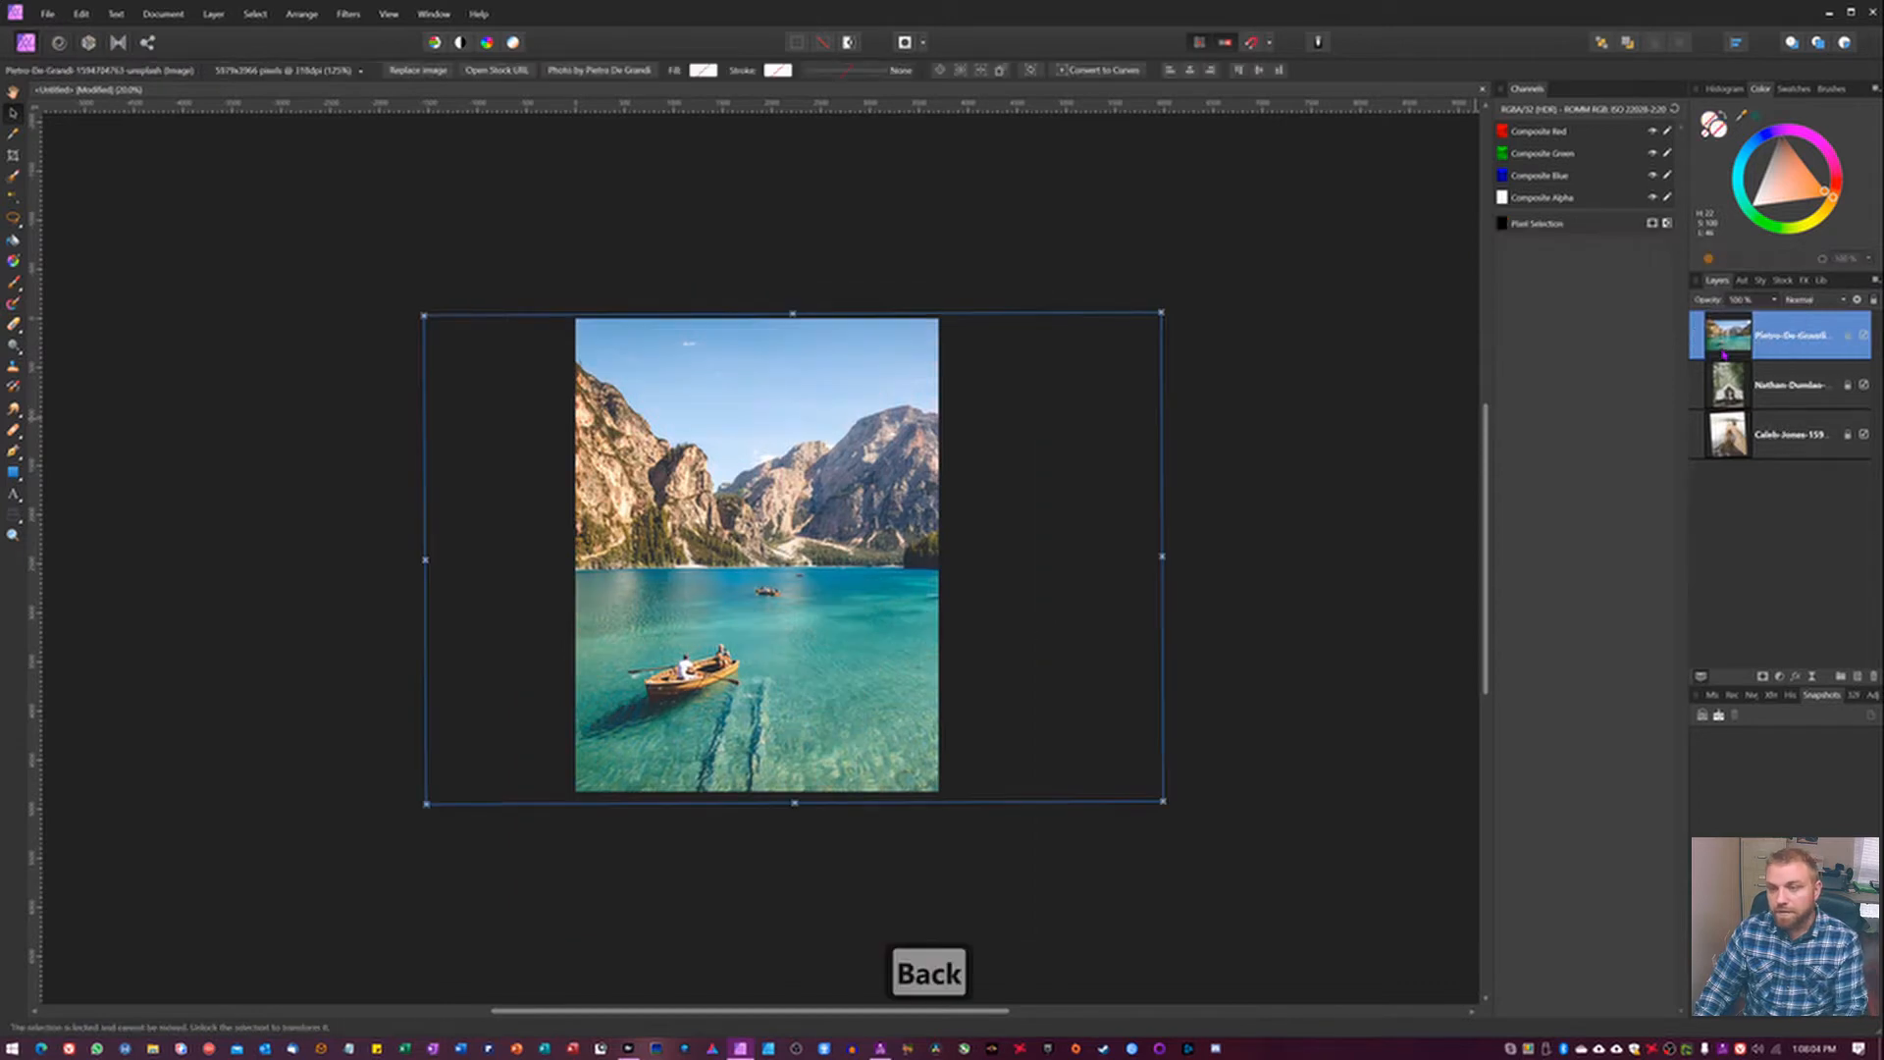
Place the oval strikes 3 light leak asset over the lake photo and scale and position it to extend past all canvas edges.
{"action": "left_click", "coordinate": [1736, 281]}
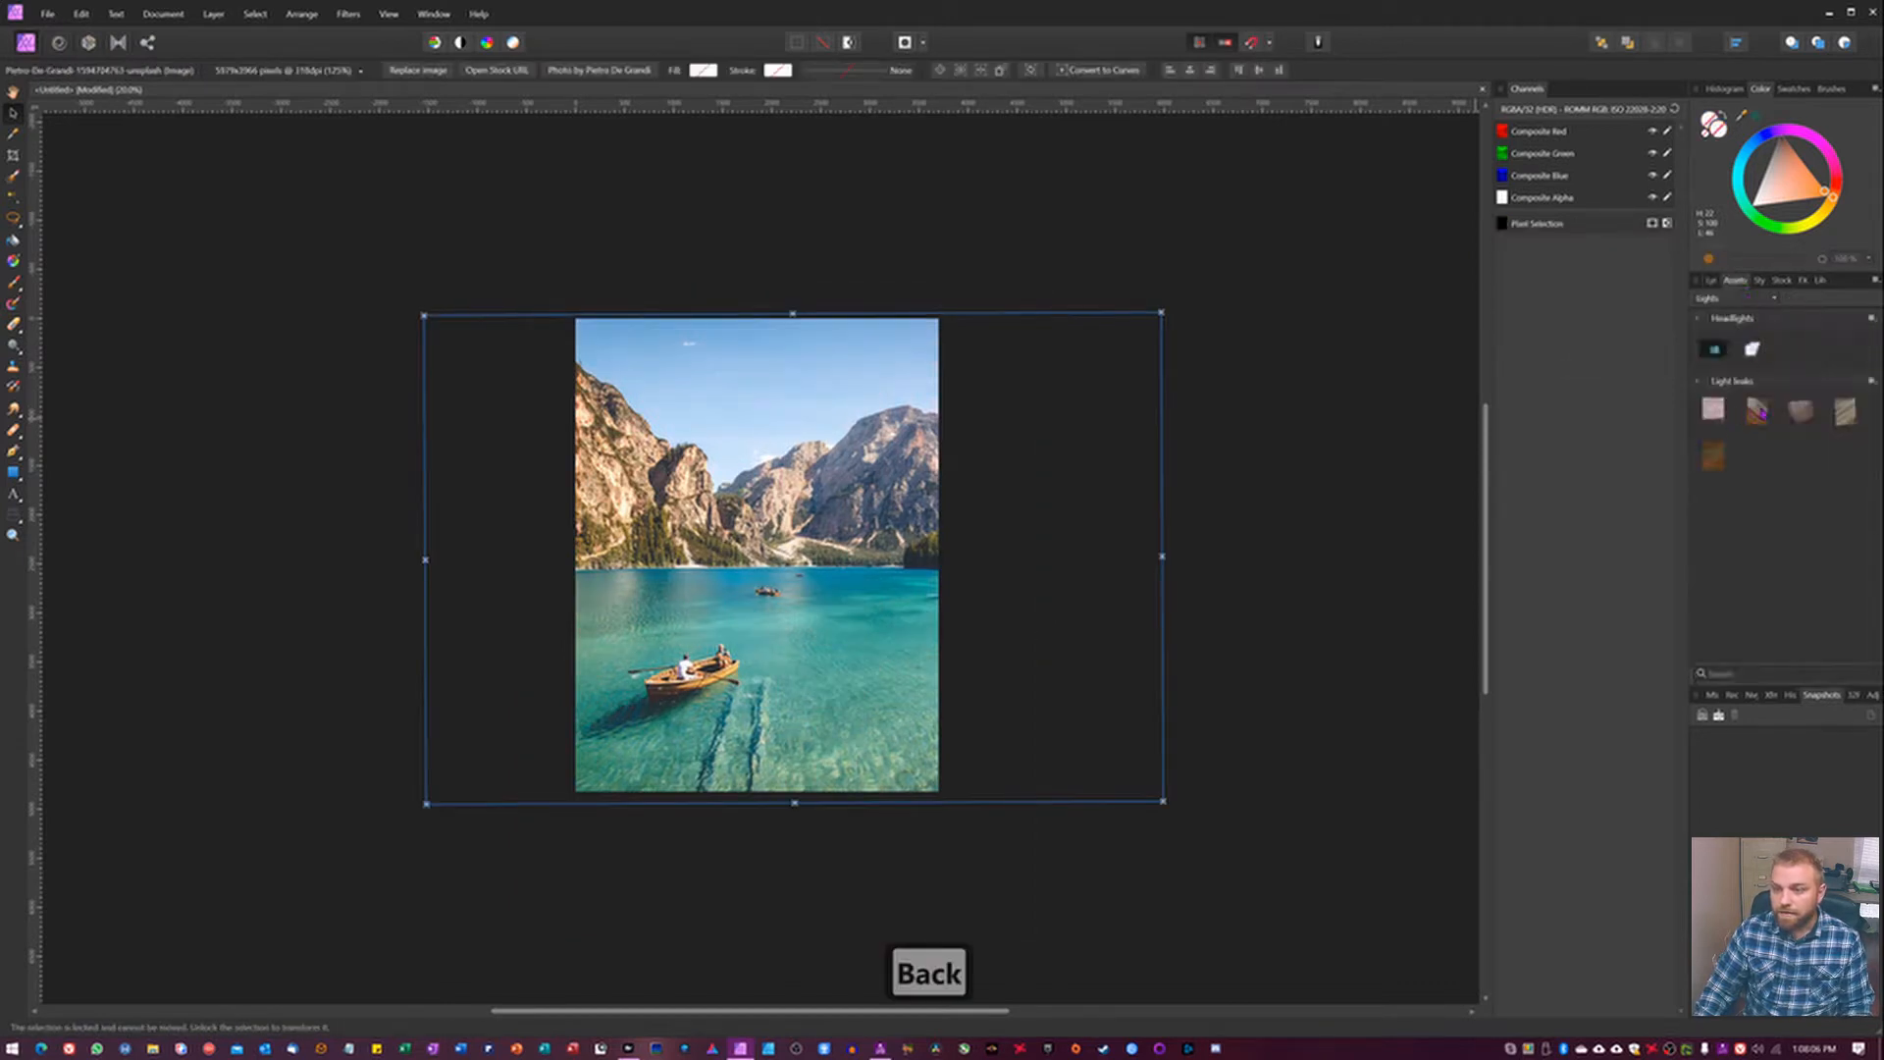
{"action": "left_click_drag", "start_coordinate": [1757, 412], "coordinate": [859, 579]}
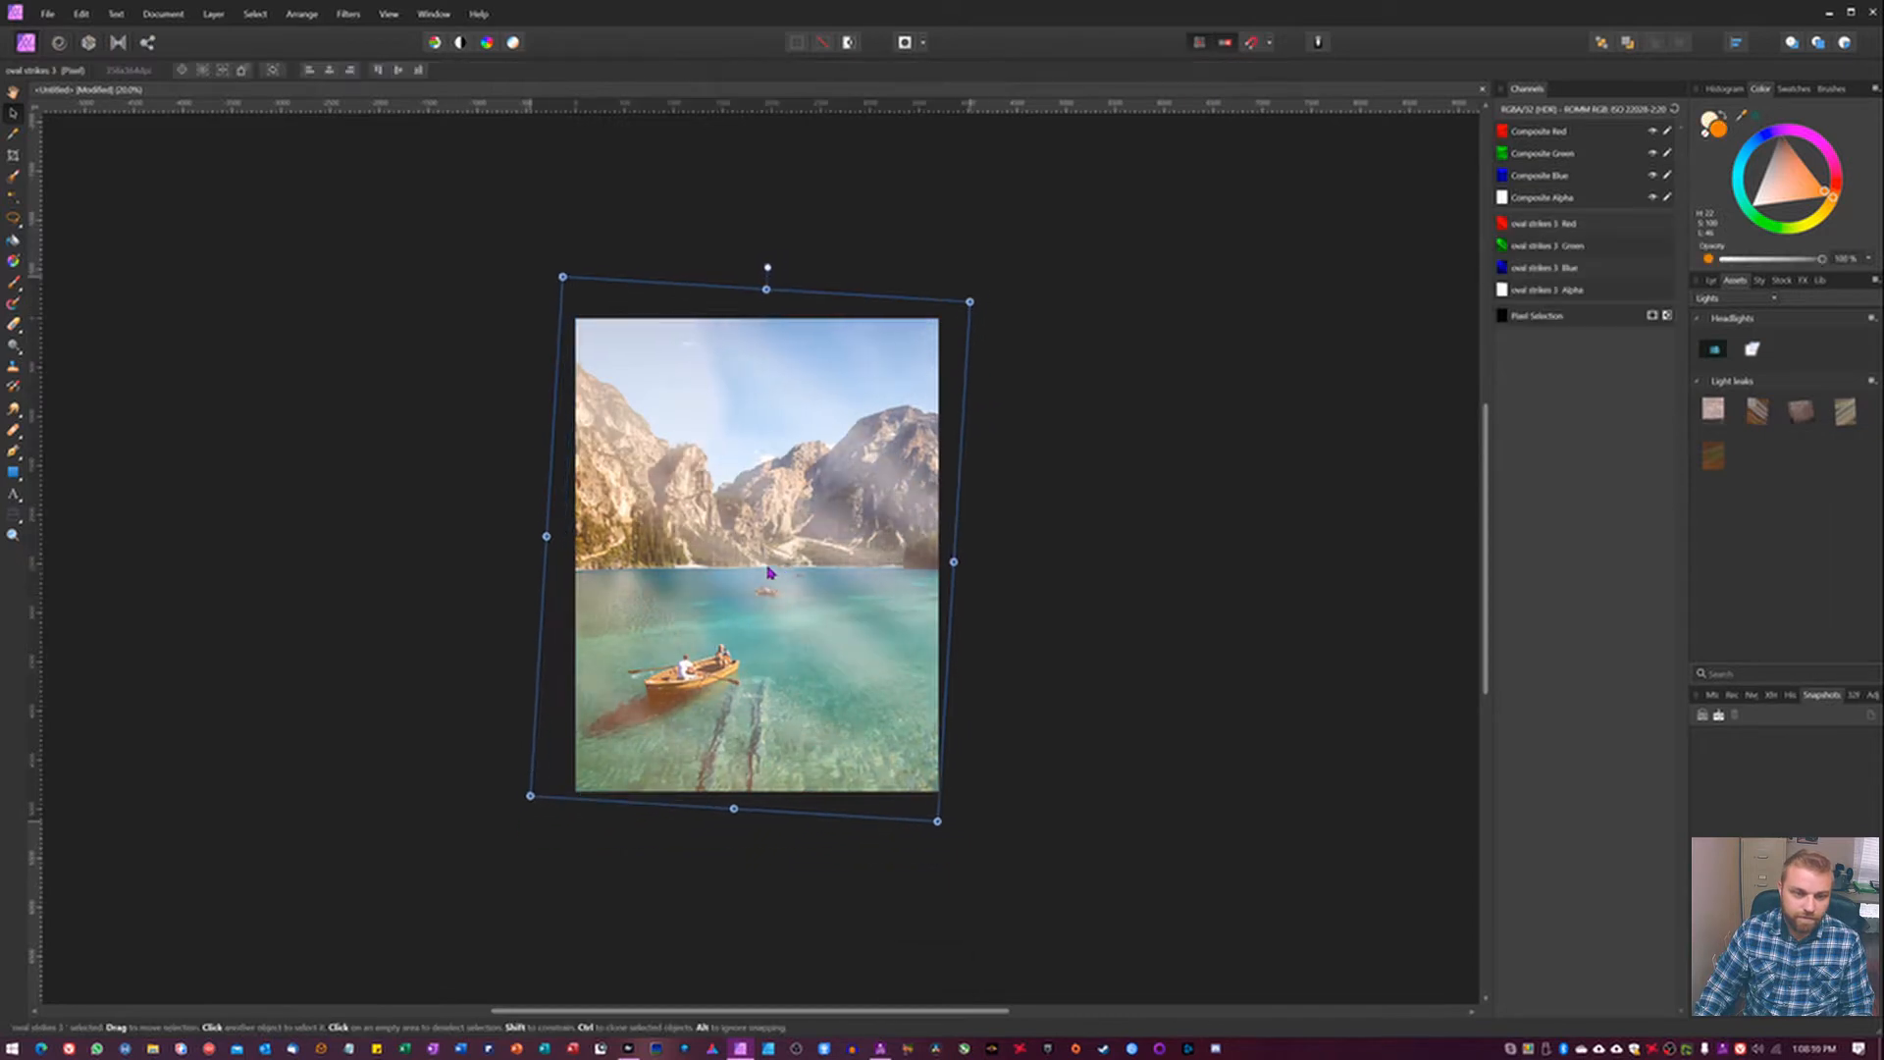
{"action": "left_click_drag", "start_coordinate": [937, 821], "coordinate": [976, 883]}
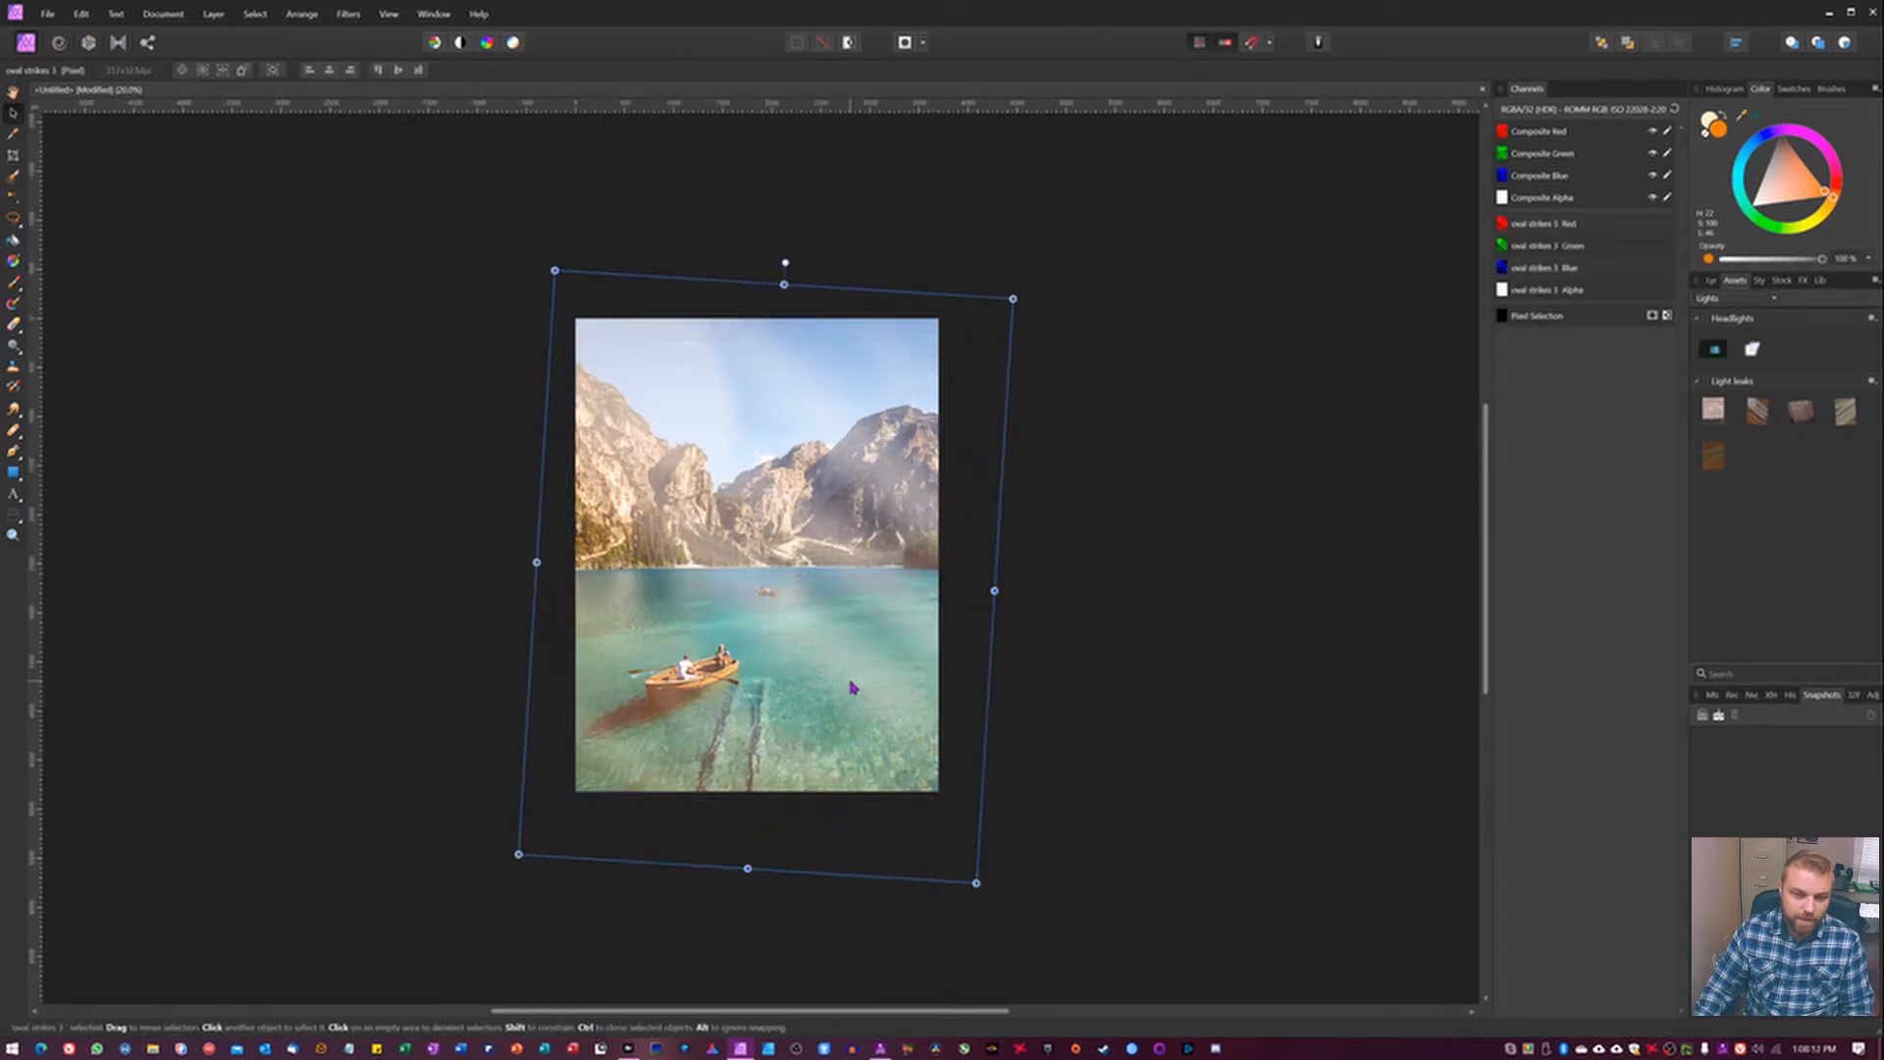
{"action": "left_click_drag", "start_coordinate": [852, 687], "coordinate": [828, 664]}
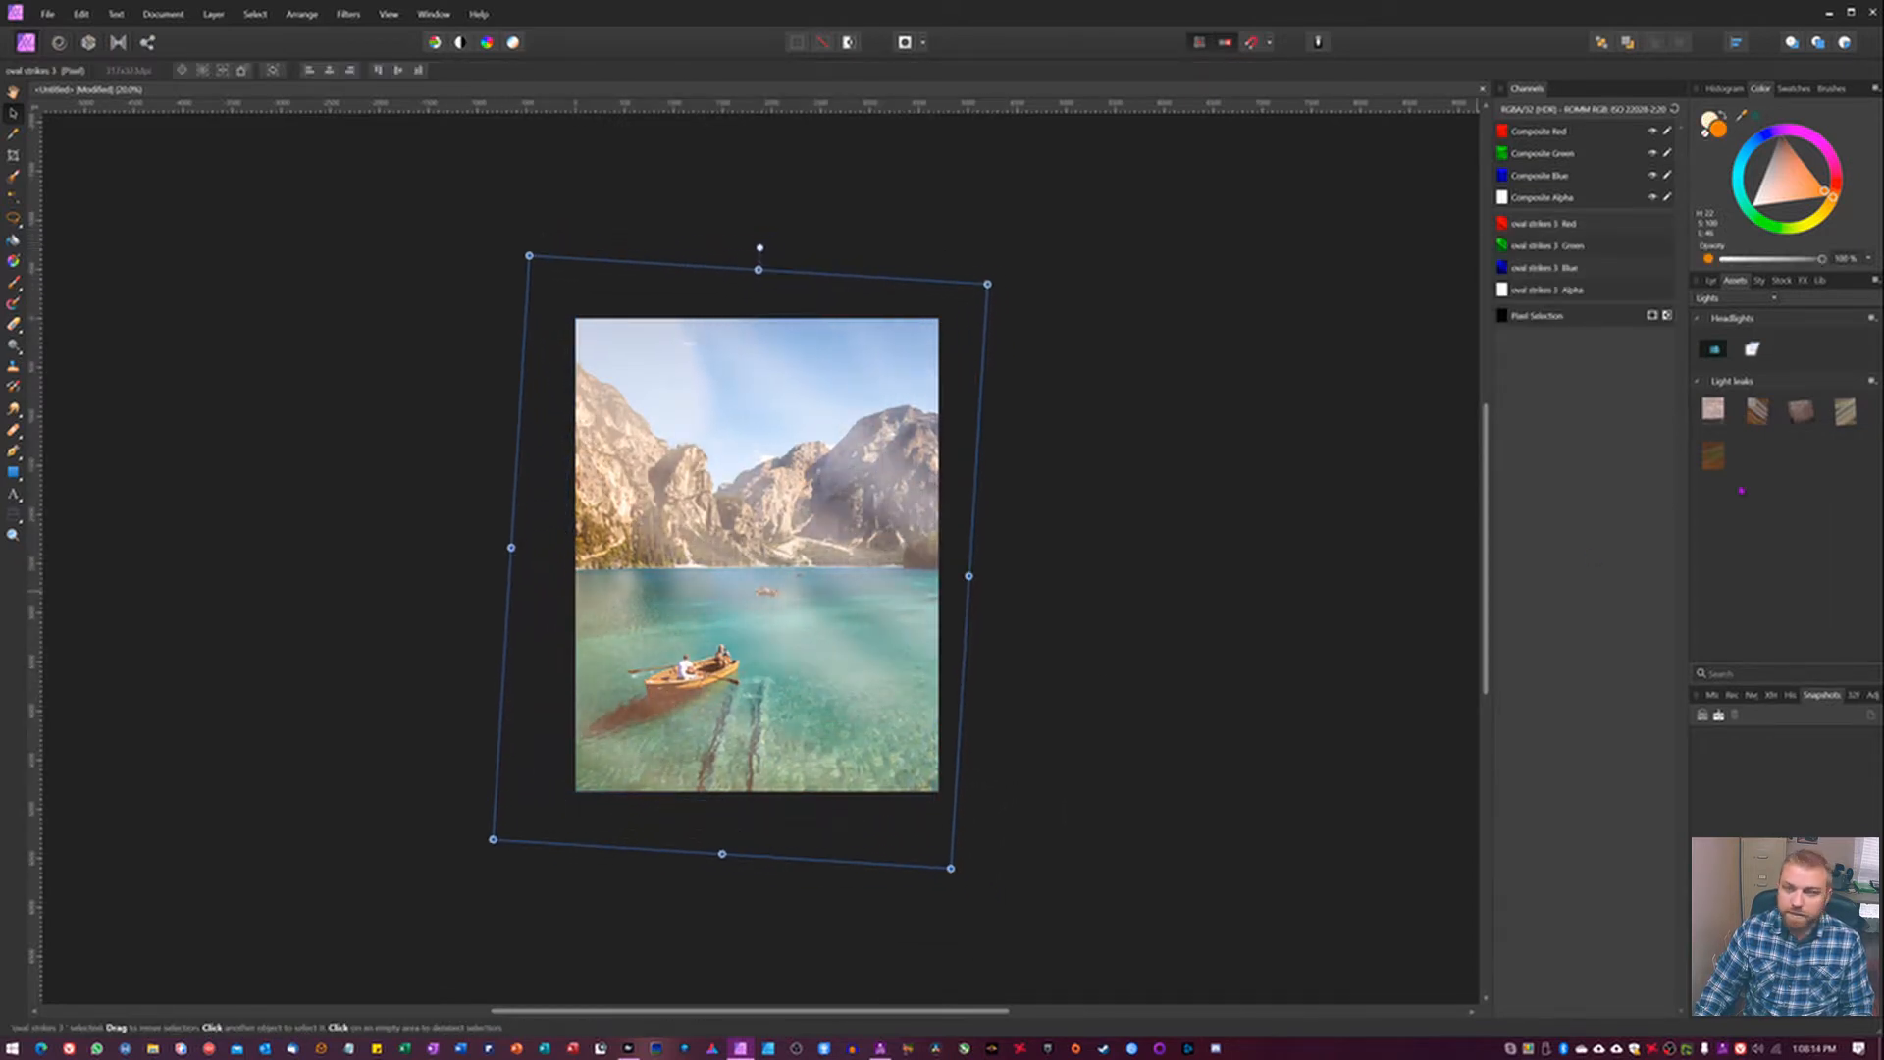
Set the oval strikes 3 layer's blend mode to Soft Light and its opacity to 76%.
{"action": "left_click", "coordinate": [1712, 280]}
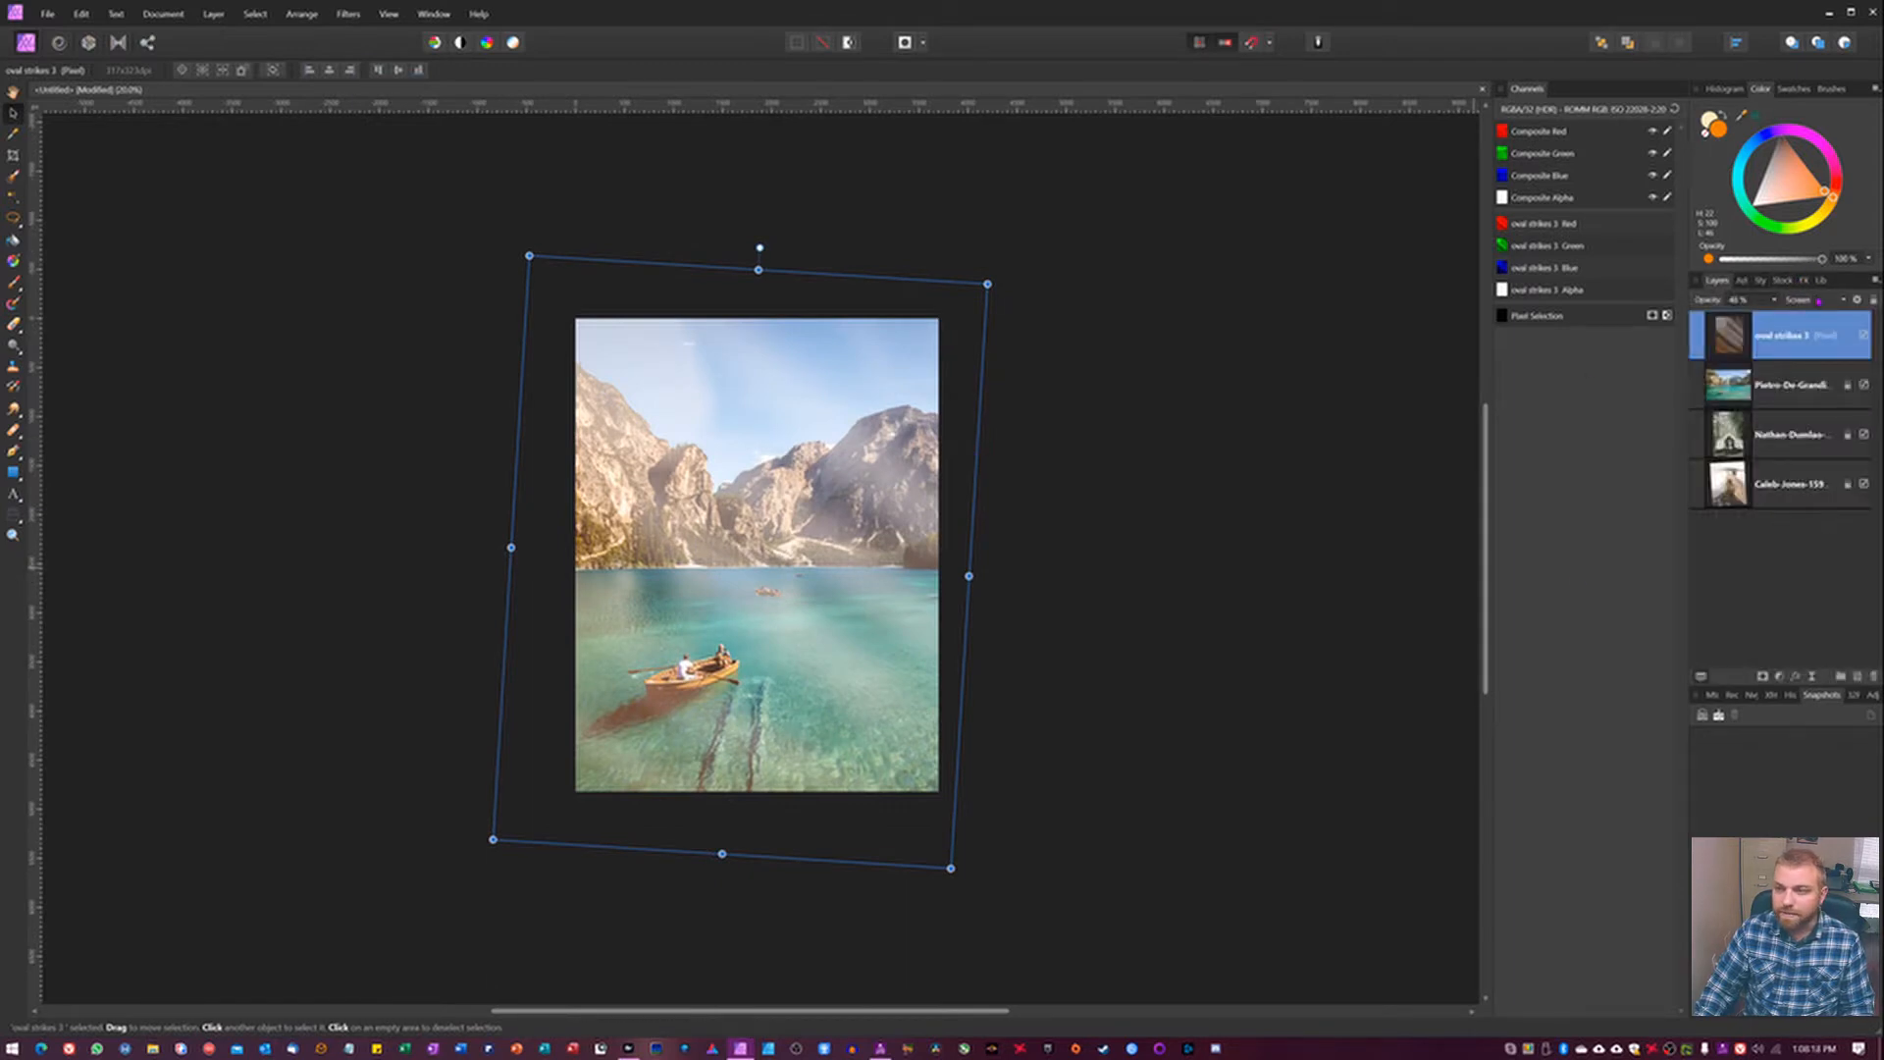
{"action": "left_click", "coordinate": [1801, 299]}
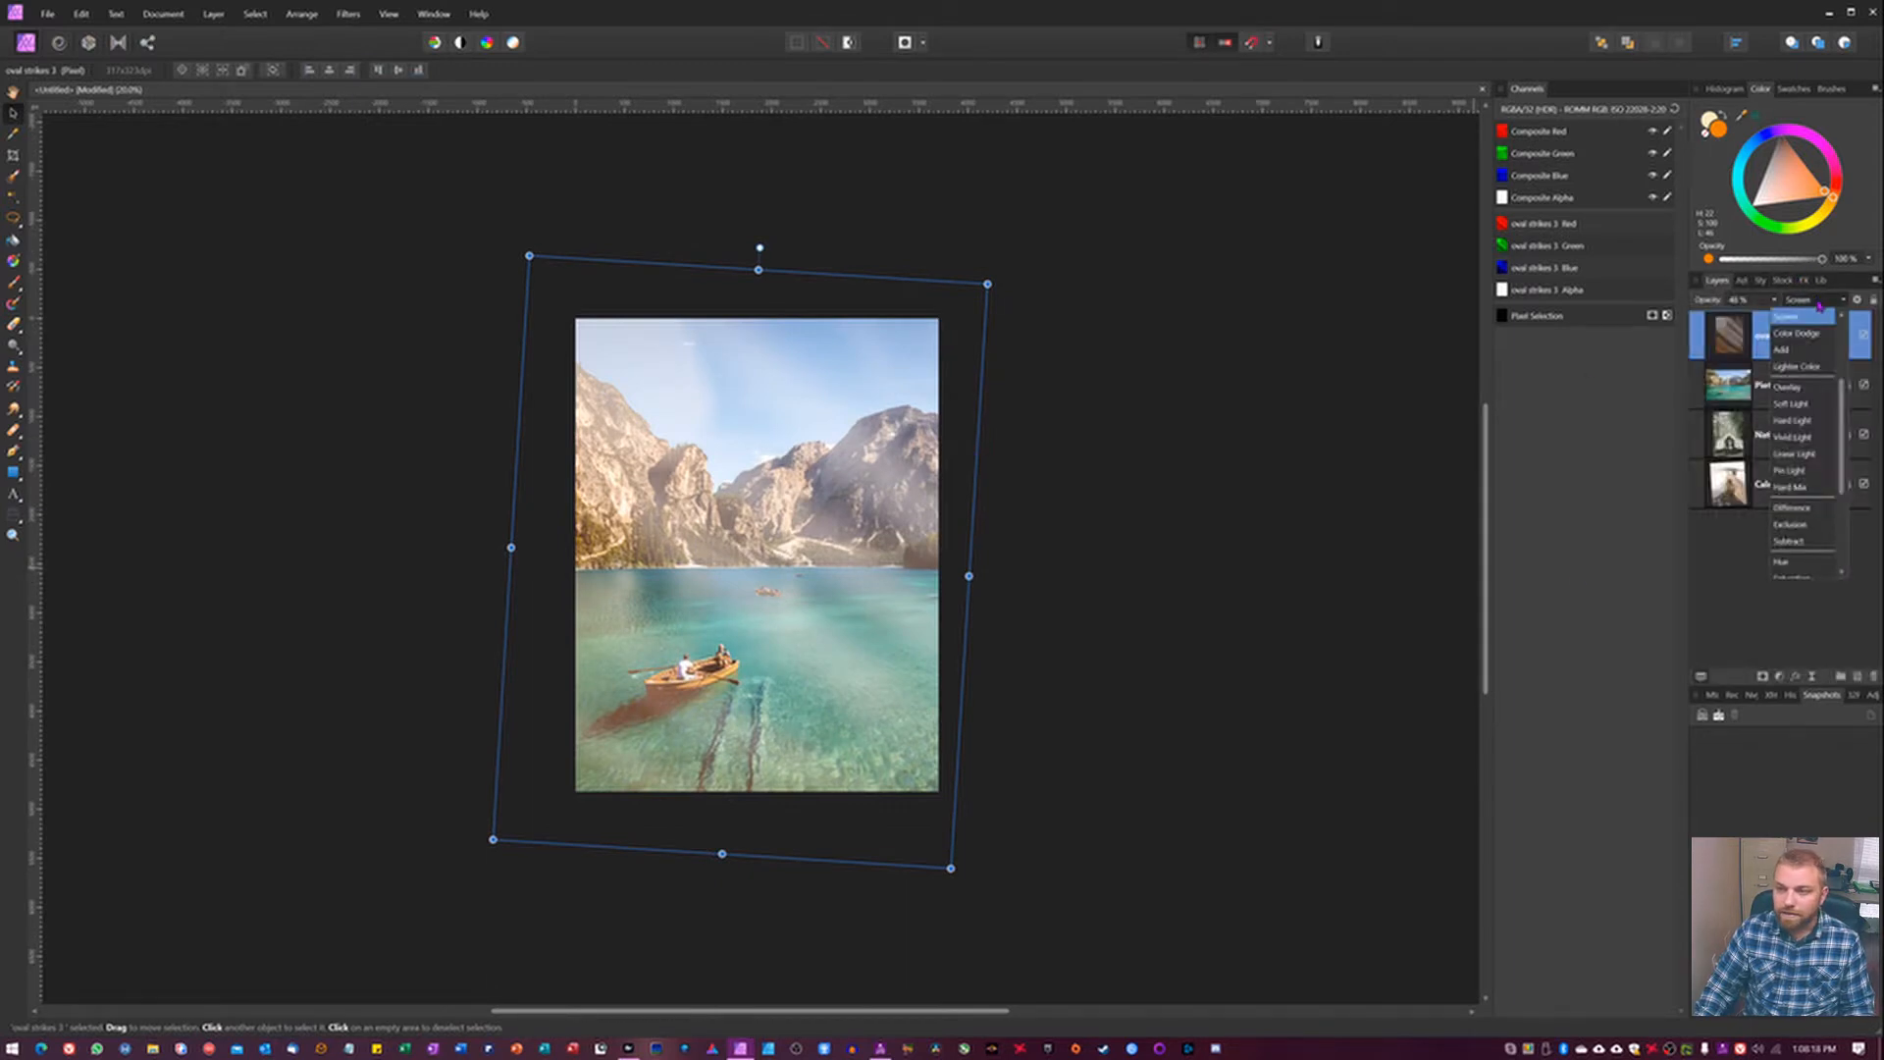
{"action": "left_click", "coordinate": [1790, 403]}
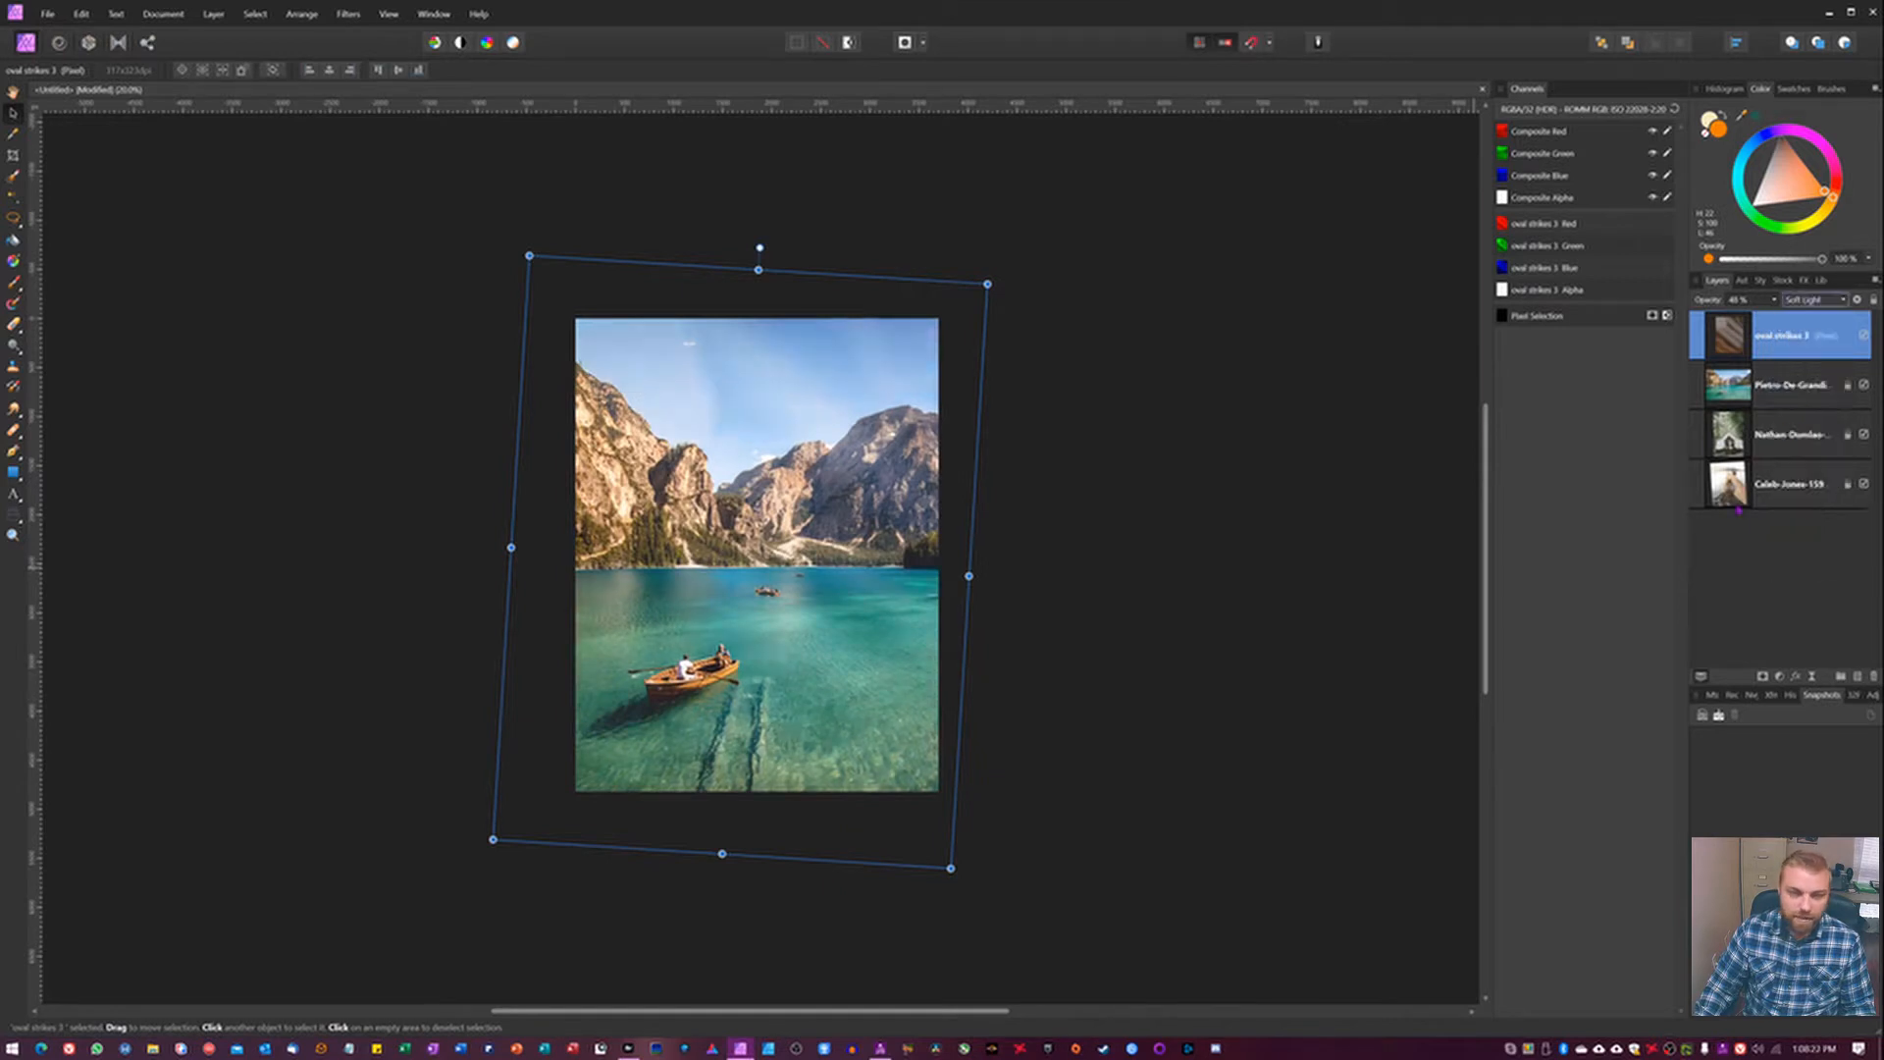
{"action": "left_click_drag", "start_coordinate": [1713, 306], "coordinate": [1445, 299]}
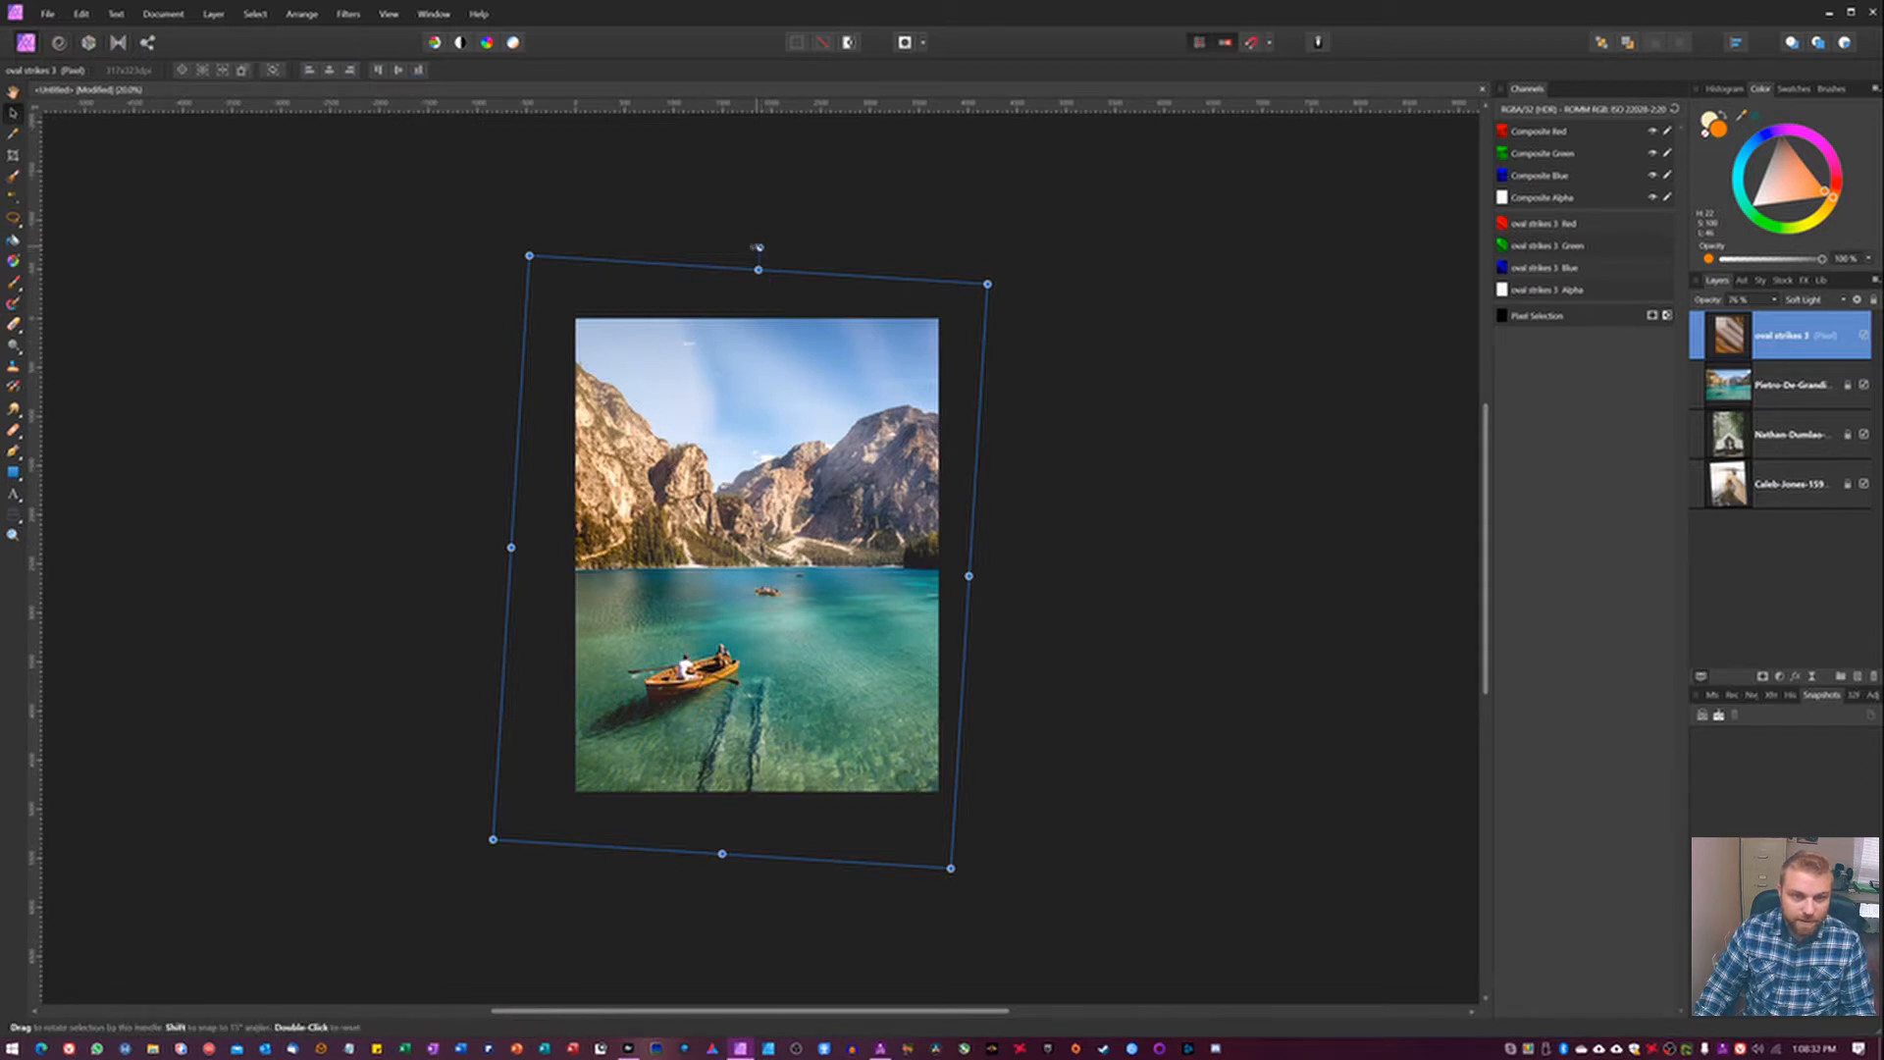
Rotate the oval strikes 3 light leak about a quarter turn clockwise and stretch it to cover the canvas again.
{"action": "left_click_drag", "start_coordinate": [758, 246], "coordinate": [1275, 488]}
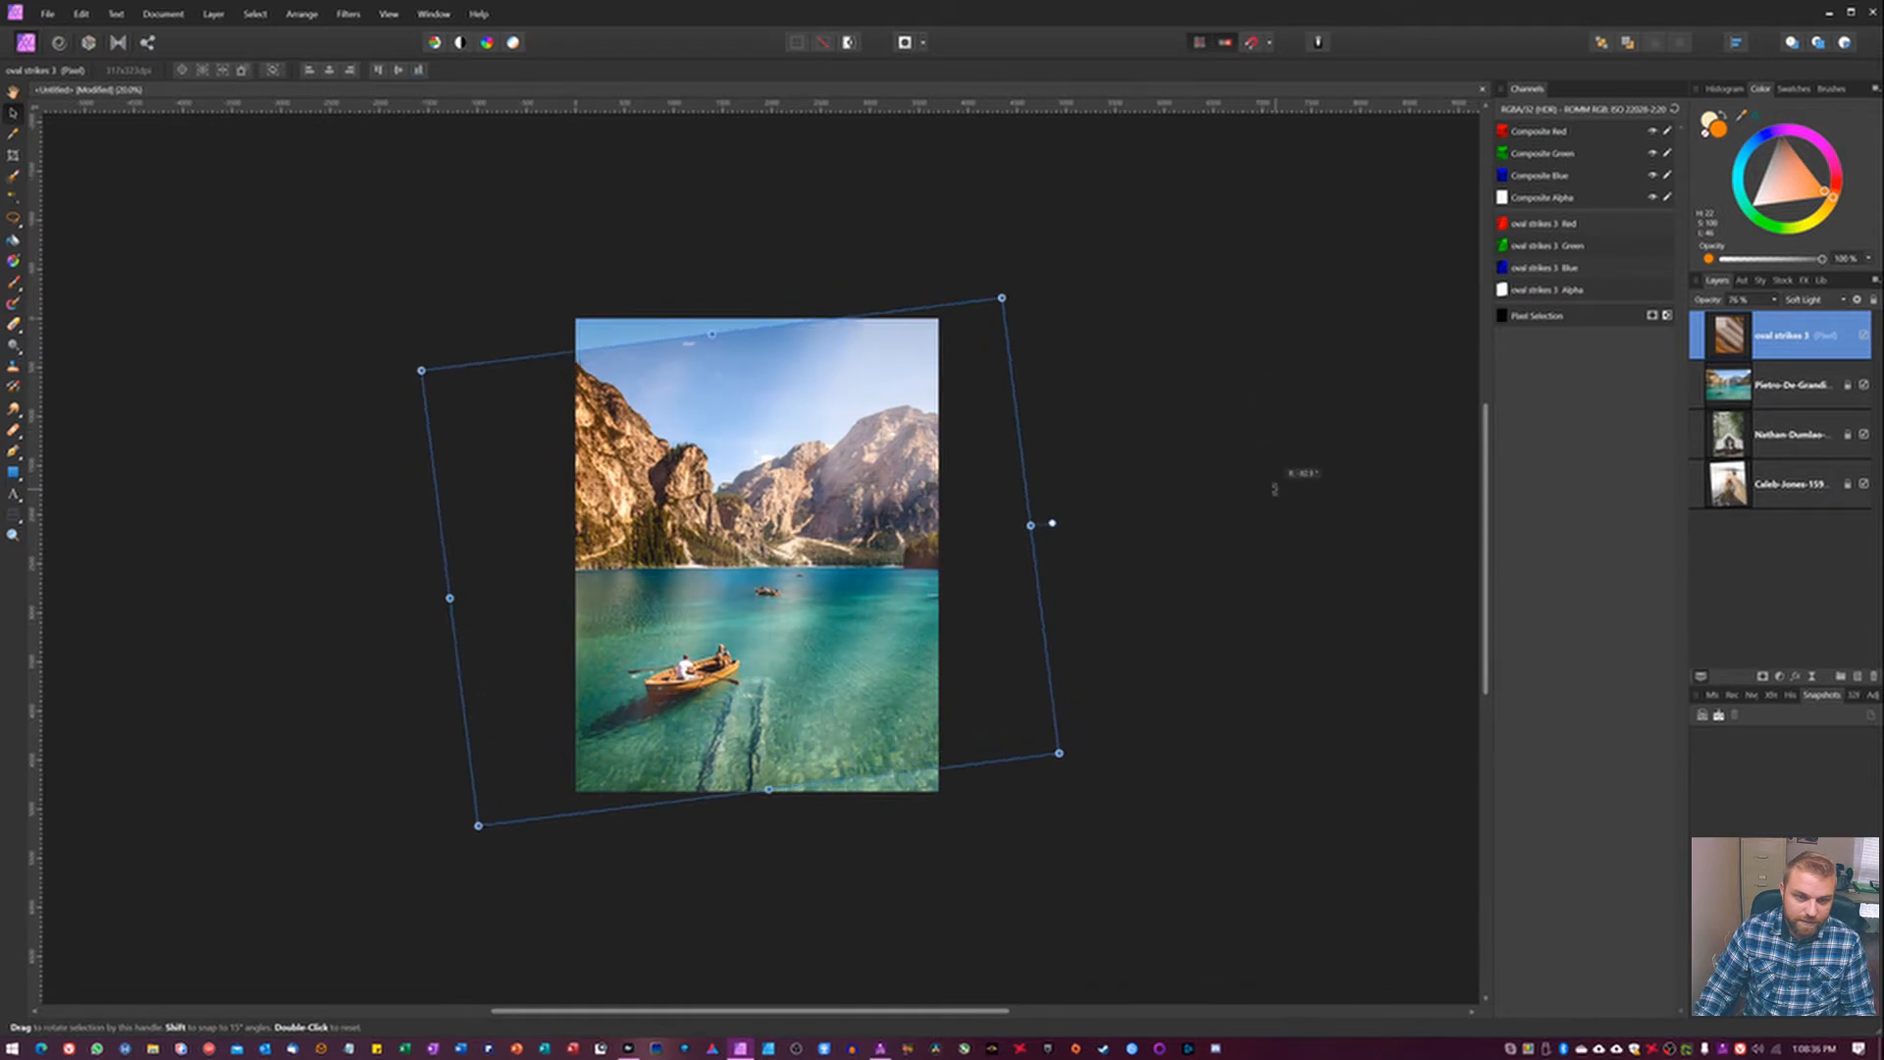
{"action": "left_click_drag", "start_coordinate": [712, 334], "coordinate": [704, 271]}
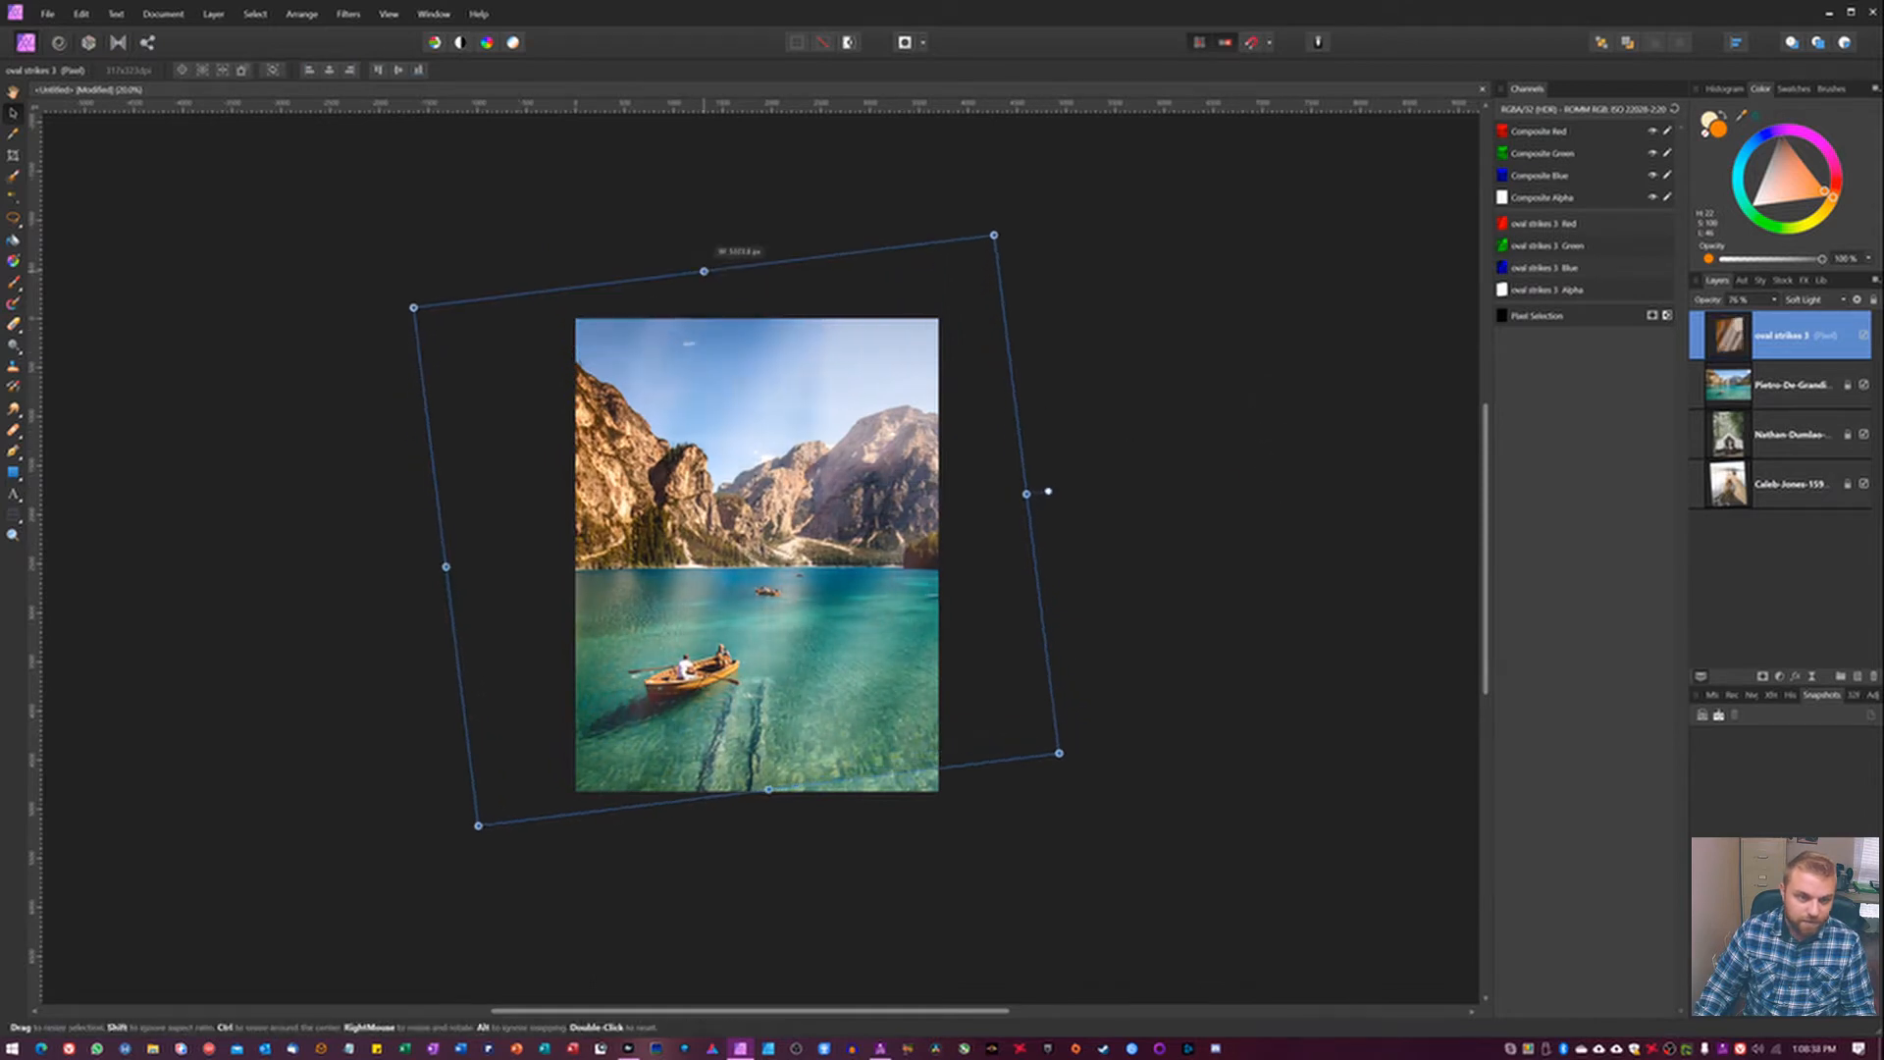
{"action": "left_click_drag", "start_coordinate": [768, 789], "coordinate": [791, 972]}
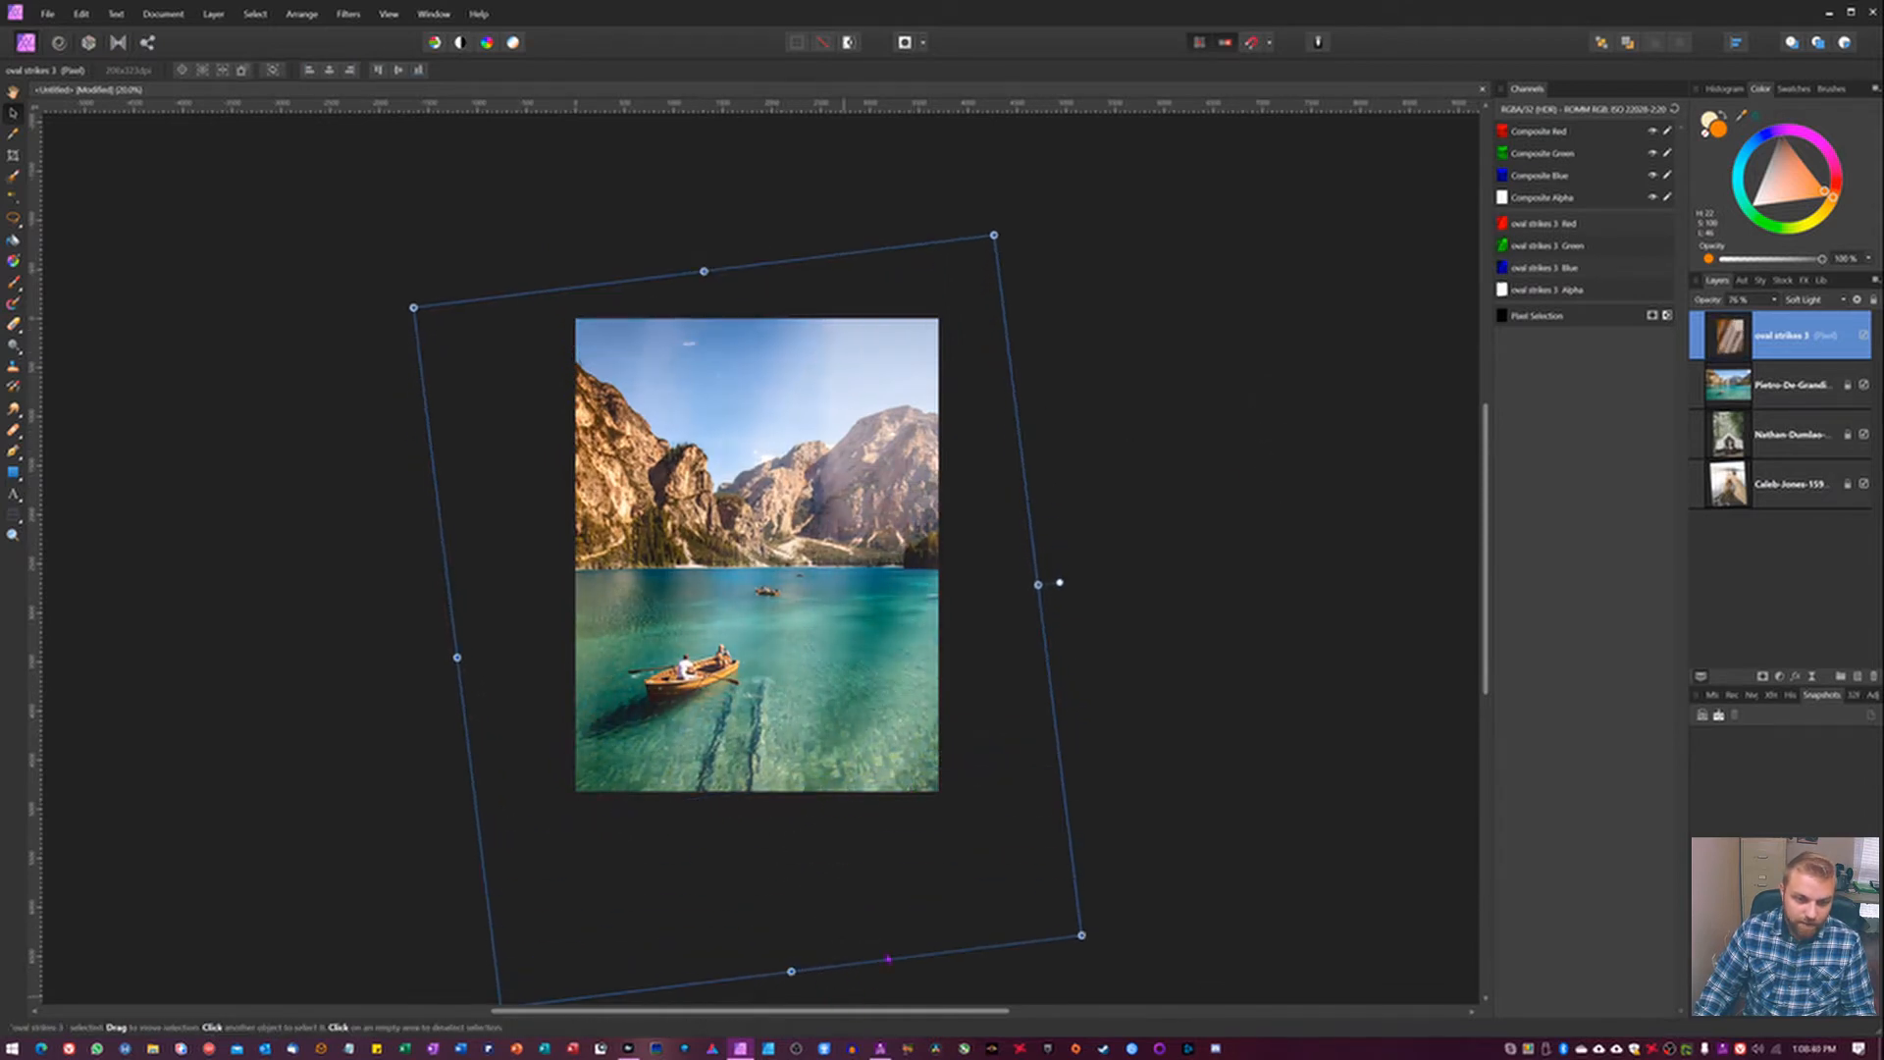
{"action": "left_click_drag", "start_coordinate": [893, 509], "coordinate": [910, 464]}
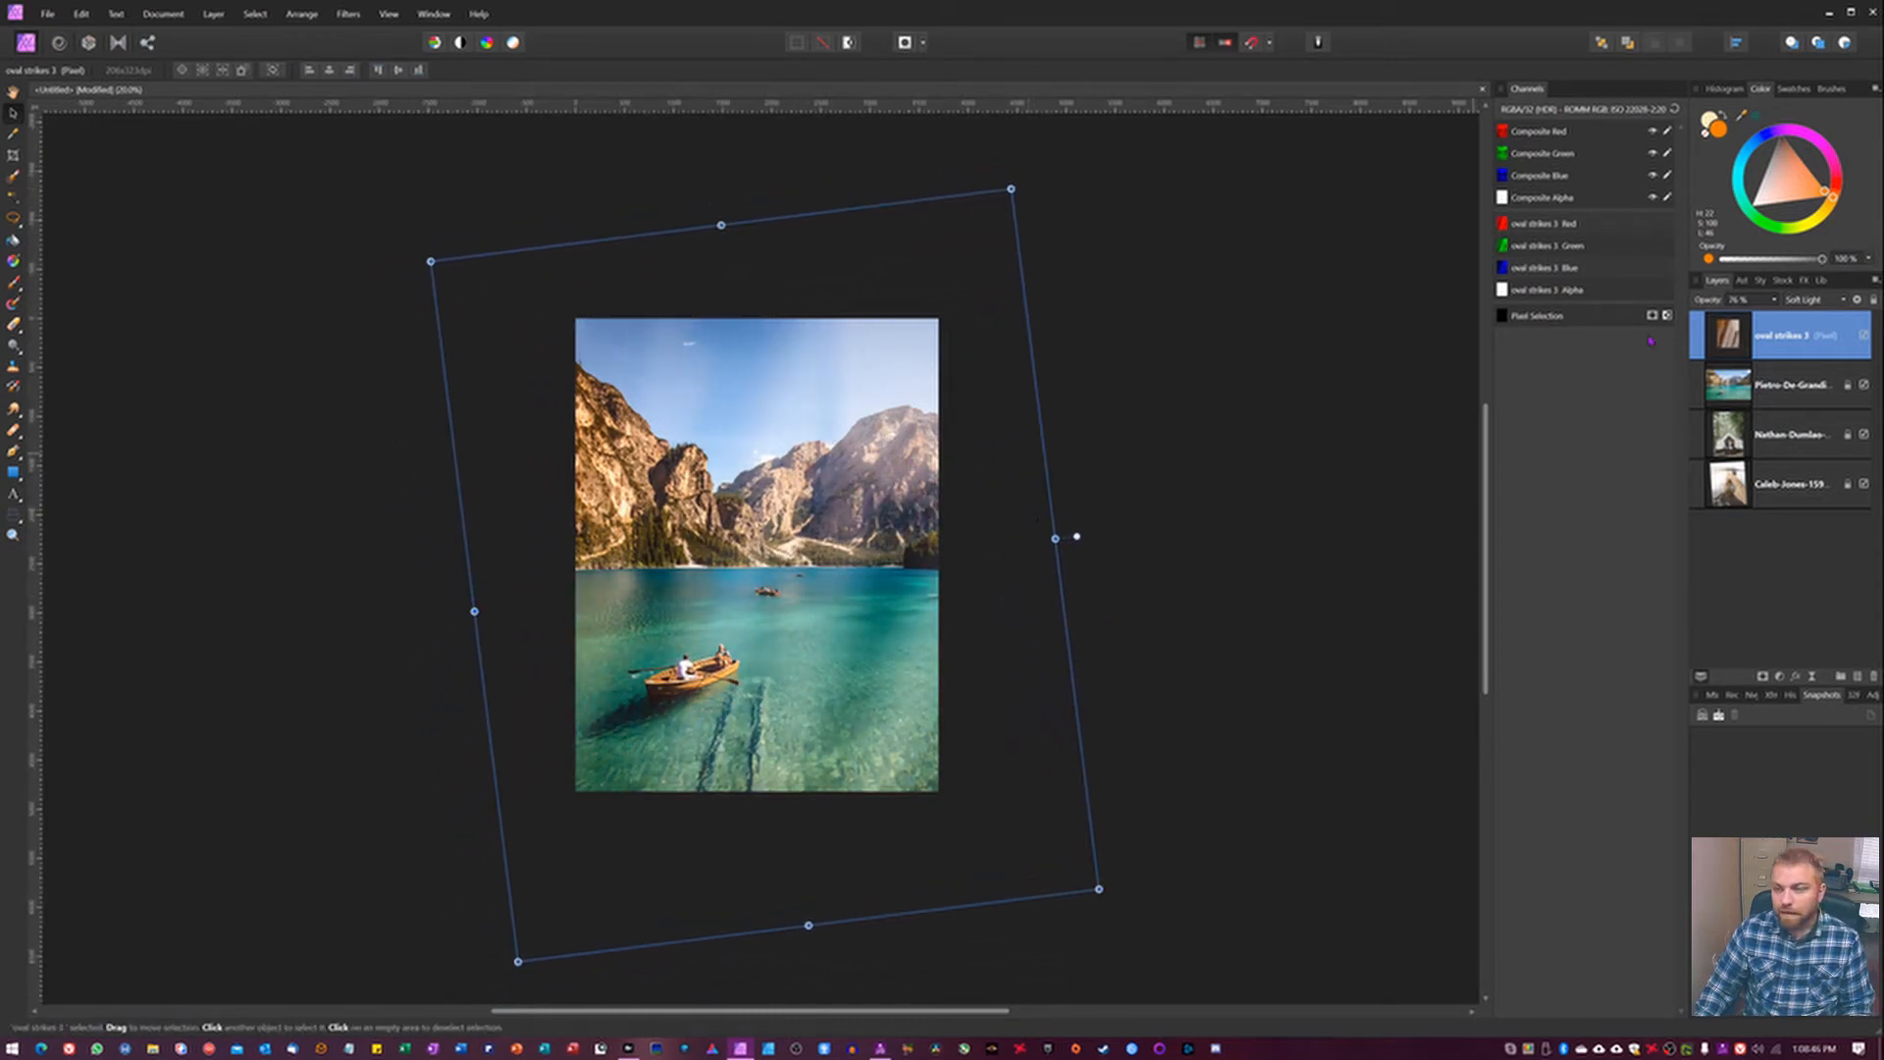
Delete the oval strikes 3 layer and leave the lake photo layer locked and deselected.
{"action": "key", "text": "BackSpace"}
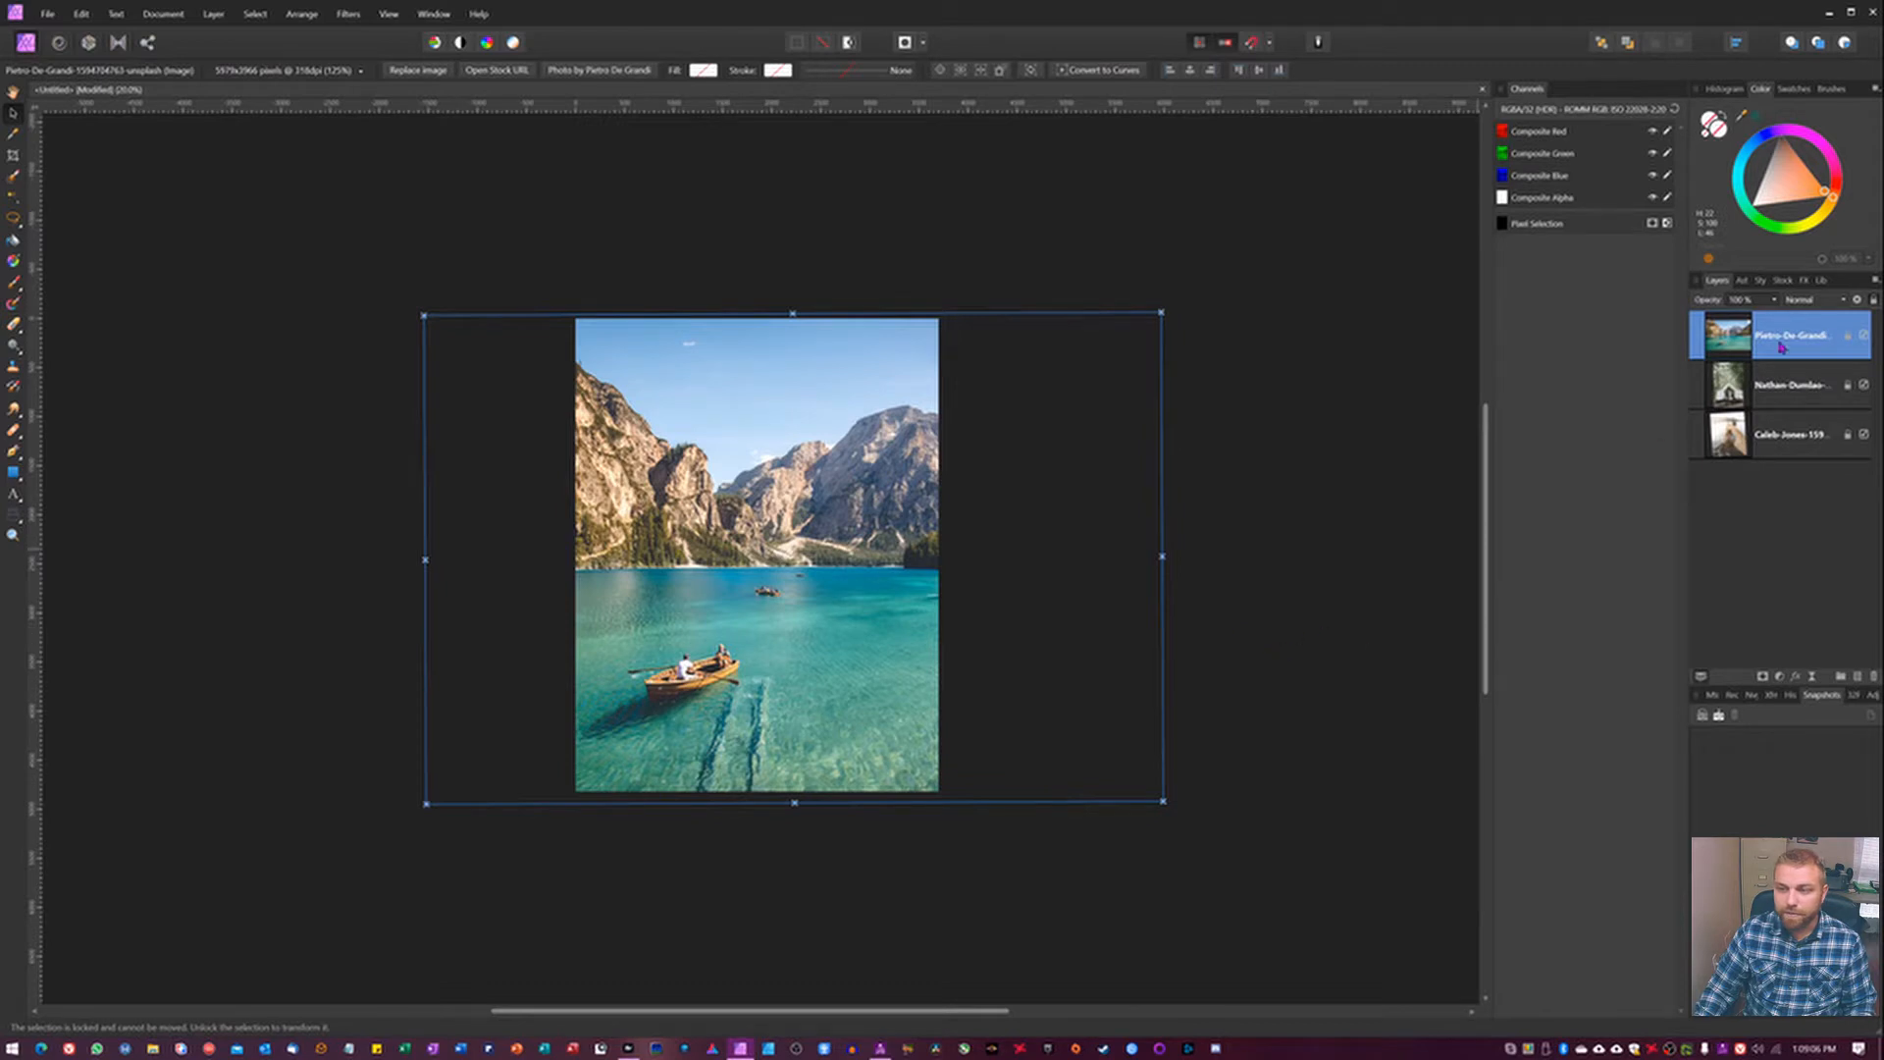
{"action": "left_click", "coordinate": [1848, 335]}
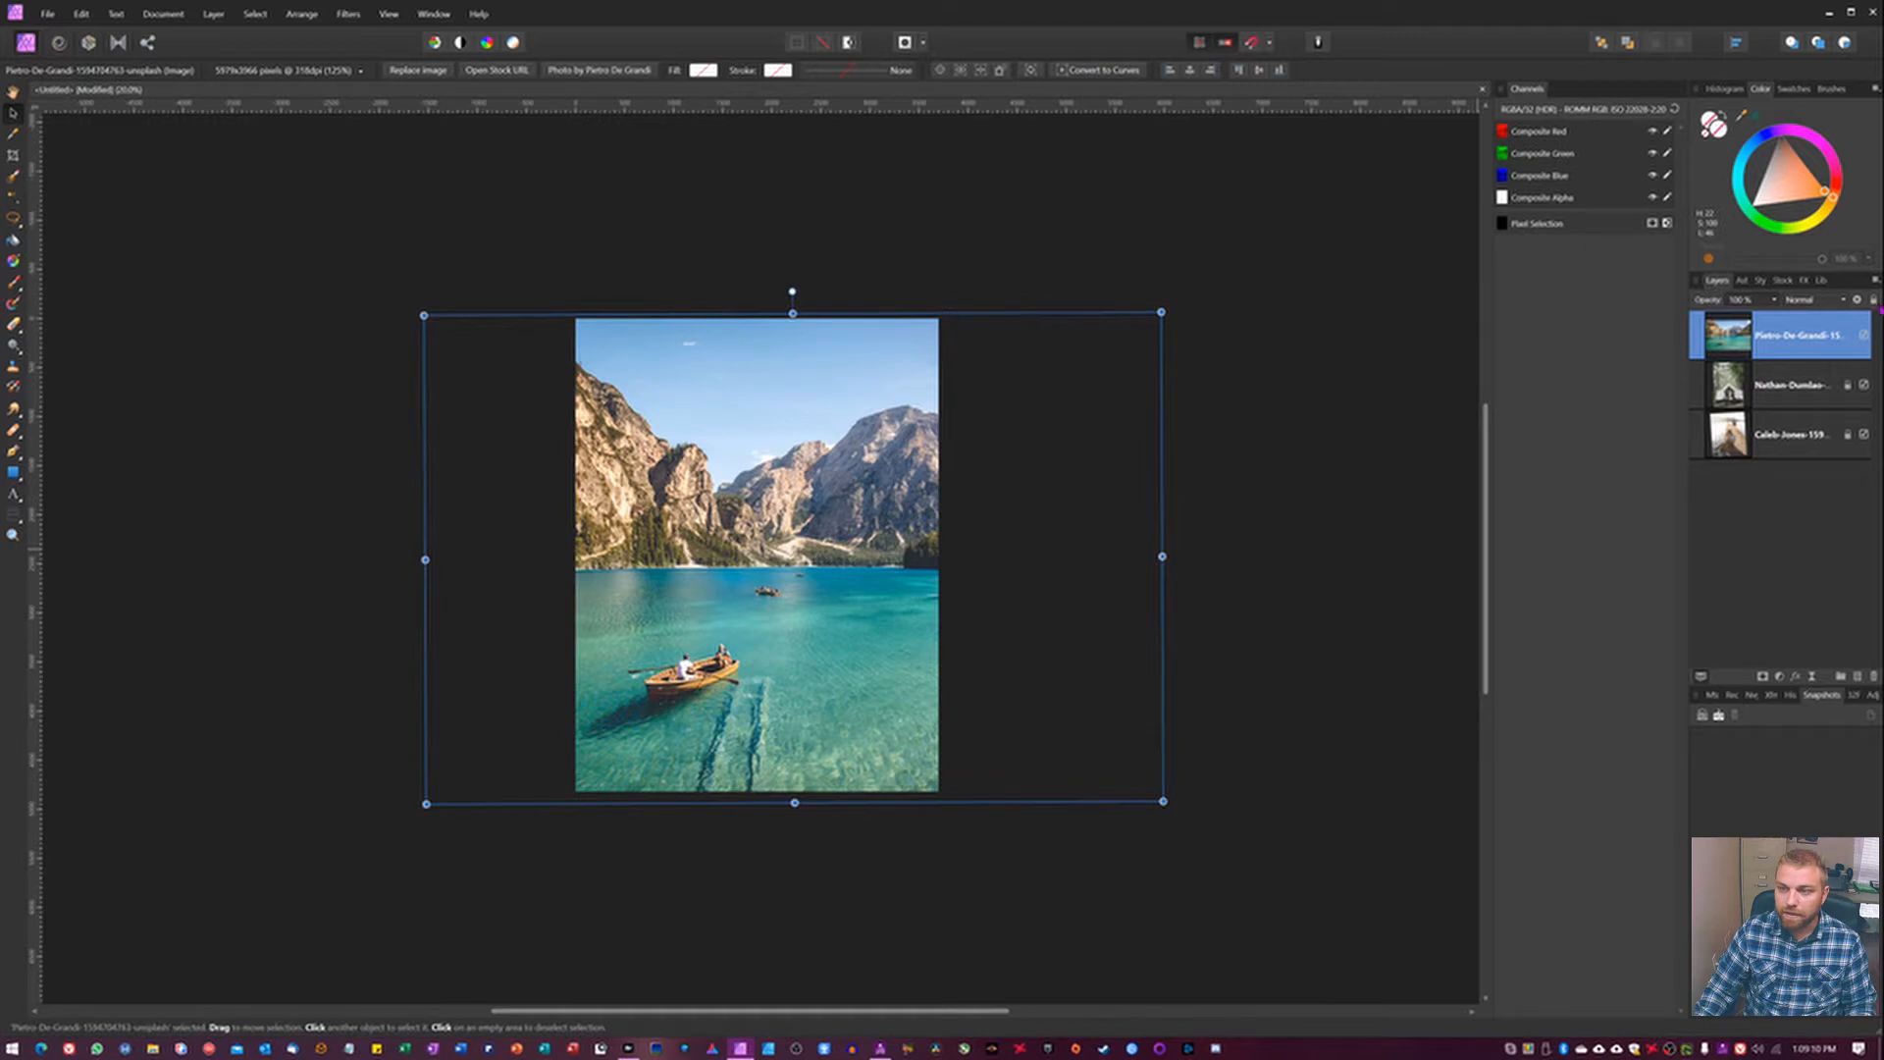
{"action": "left_click", "coordinate": [1874, 301]}
{"action": "left_click", "coordinate": [1329, 551]}
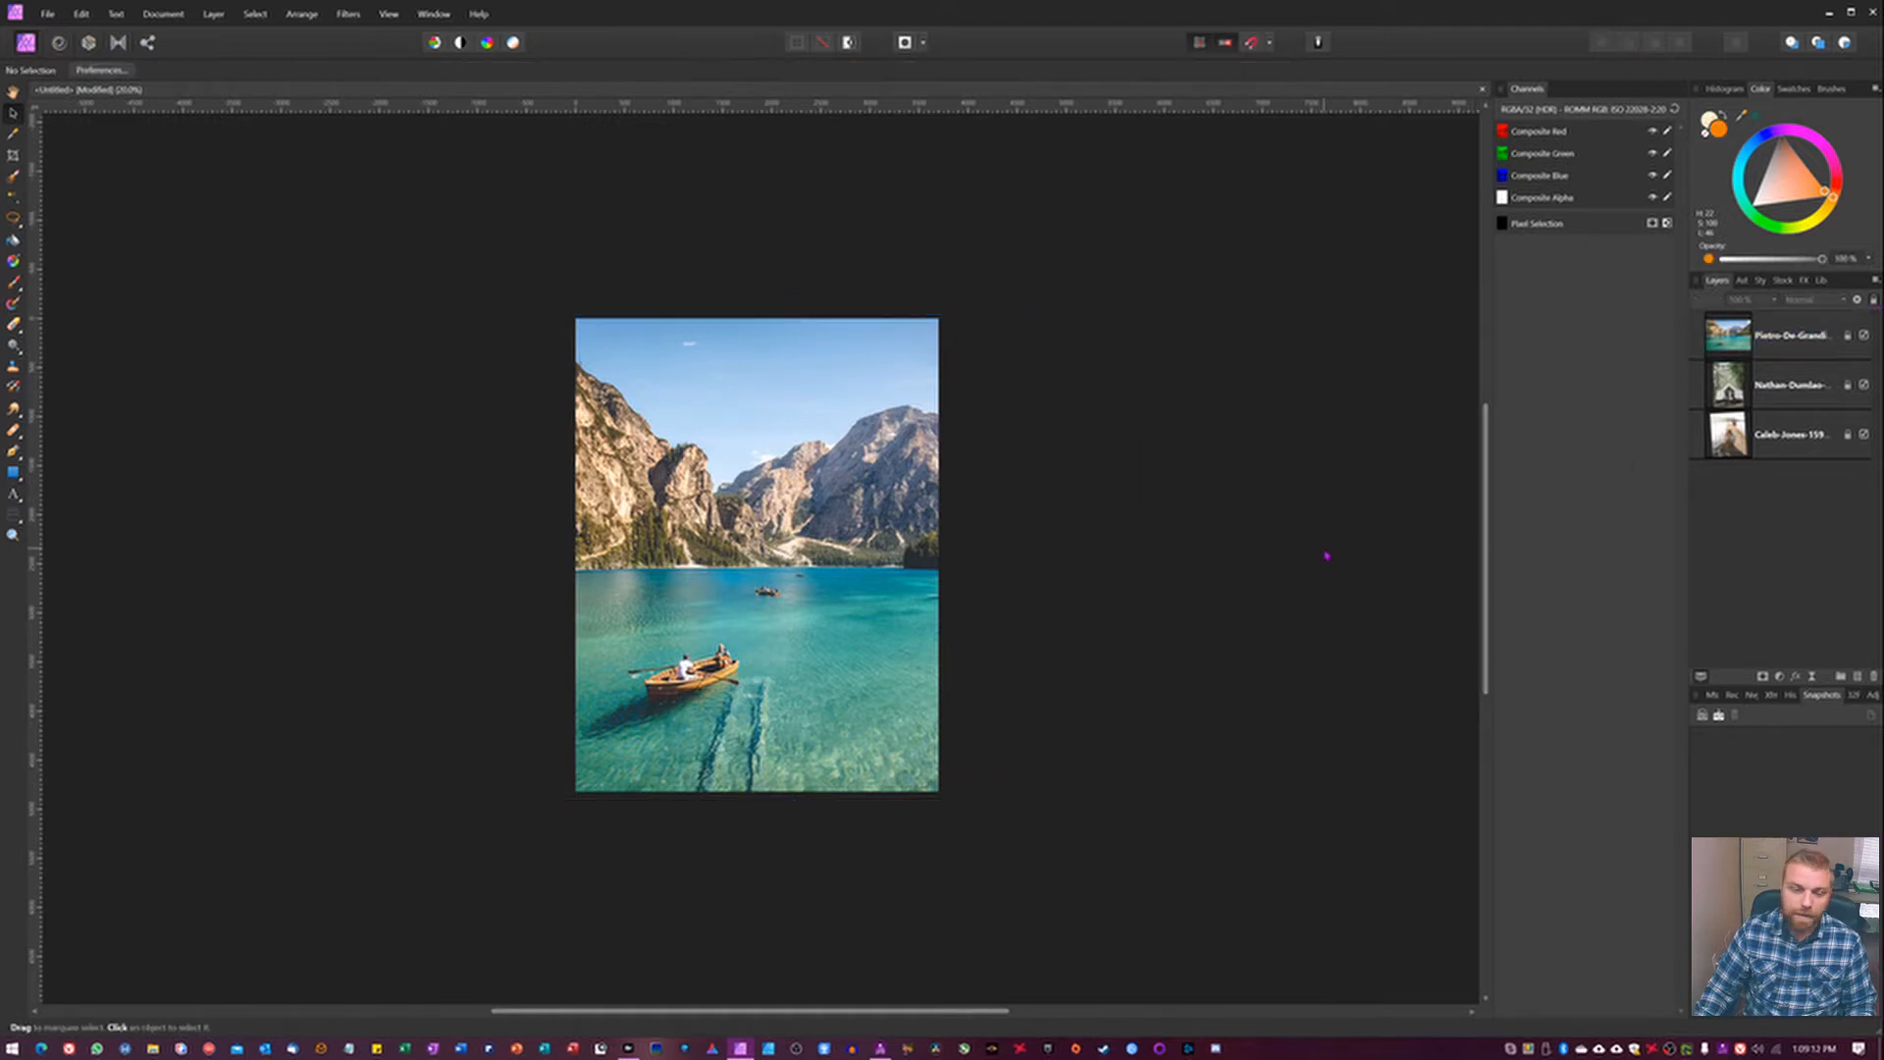
Draw a rectangle slightly larger than the canvas over the lake photo and remove its stroke.
{"action": "left_click", "coordinate": [13, 472]}
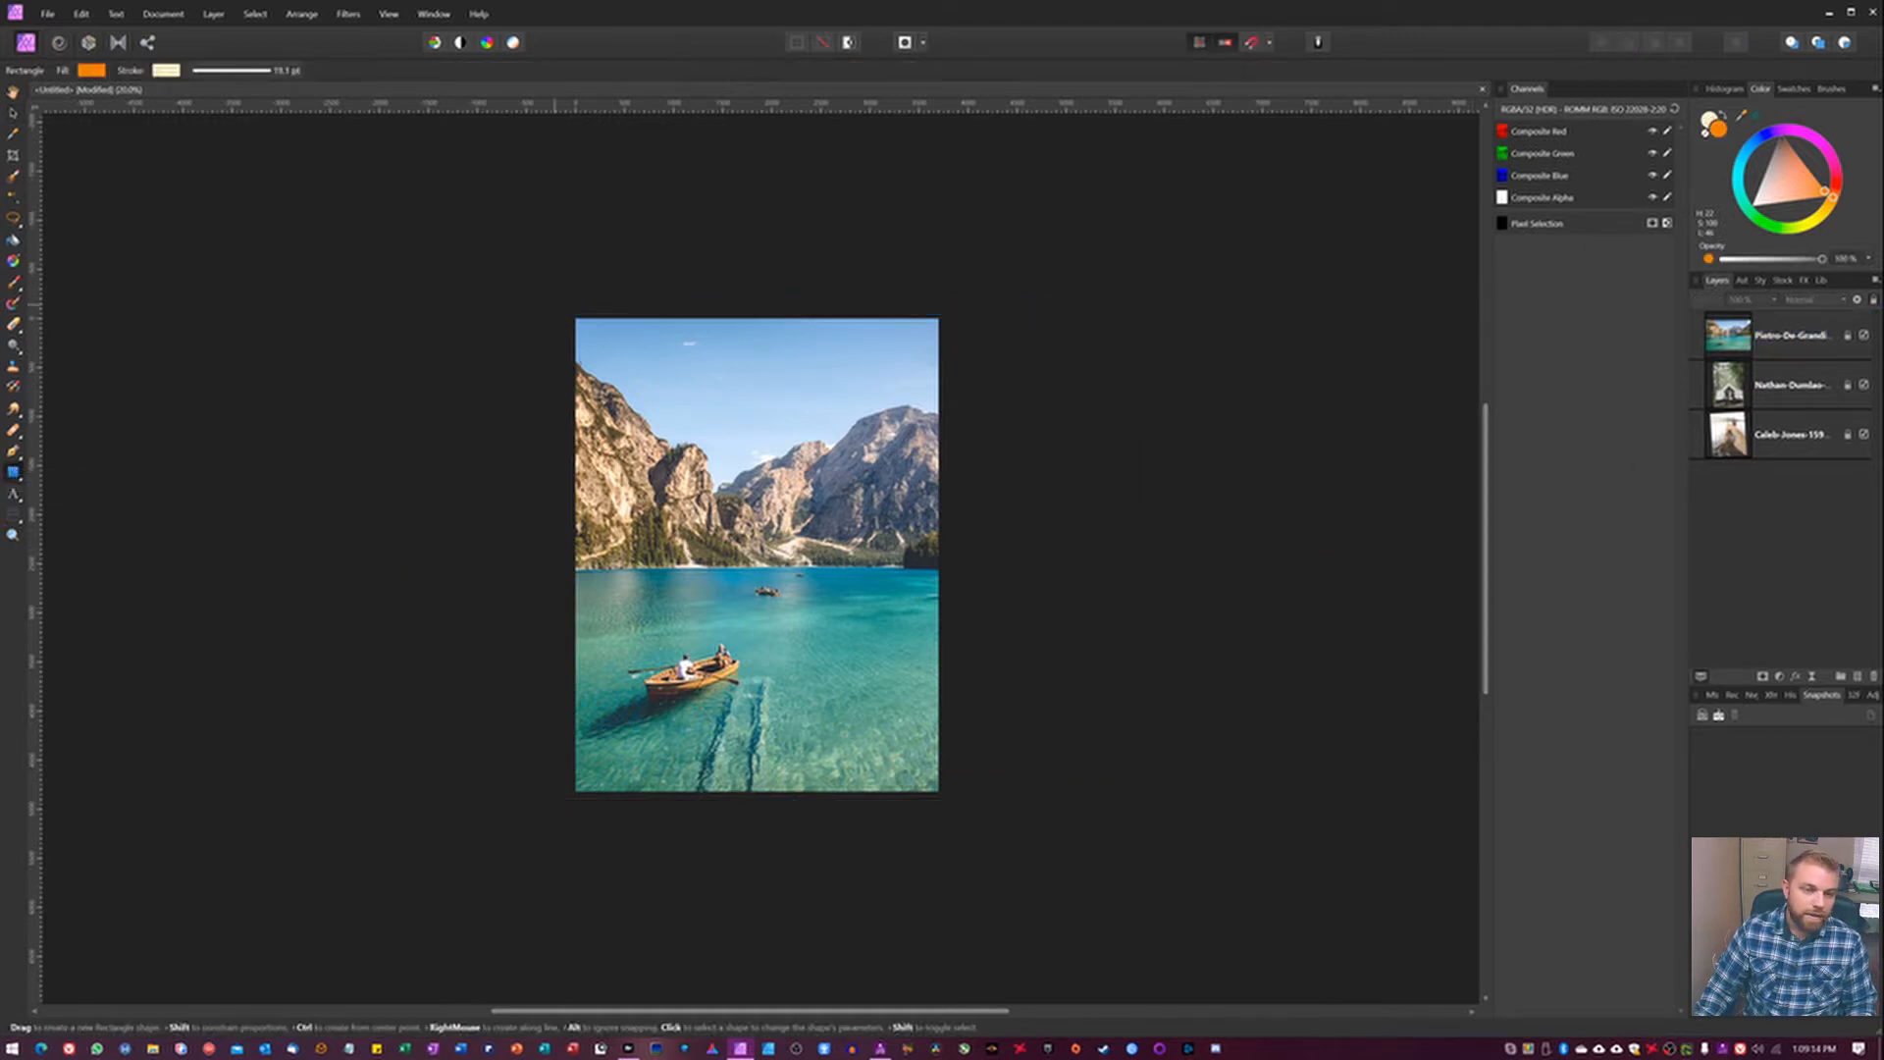
{"action": "left_click_drag", "start_coordinate": [555, 304], "coordinate": [990, 834]}
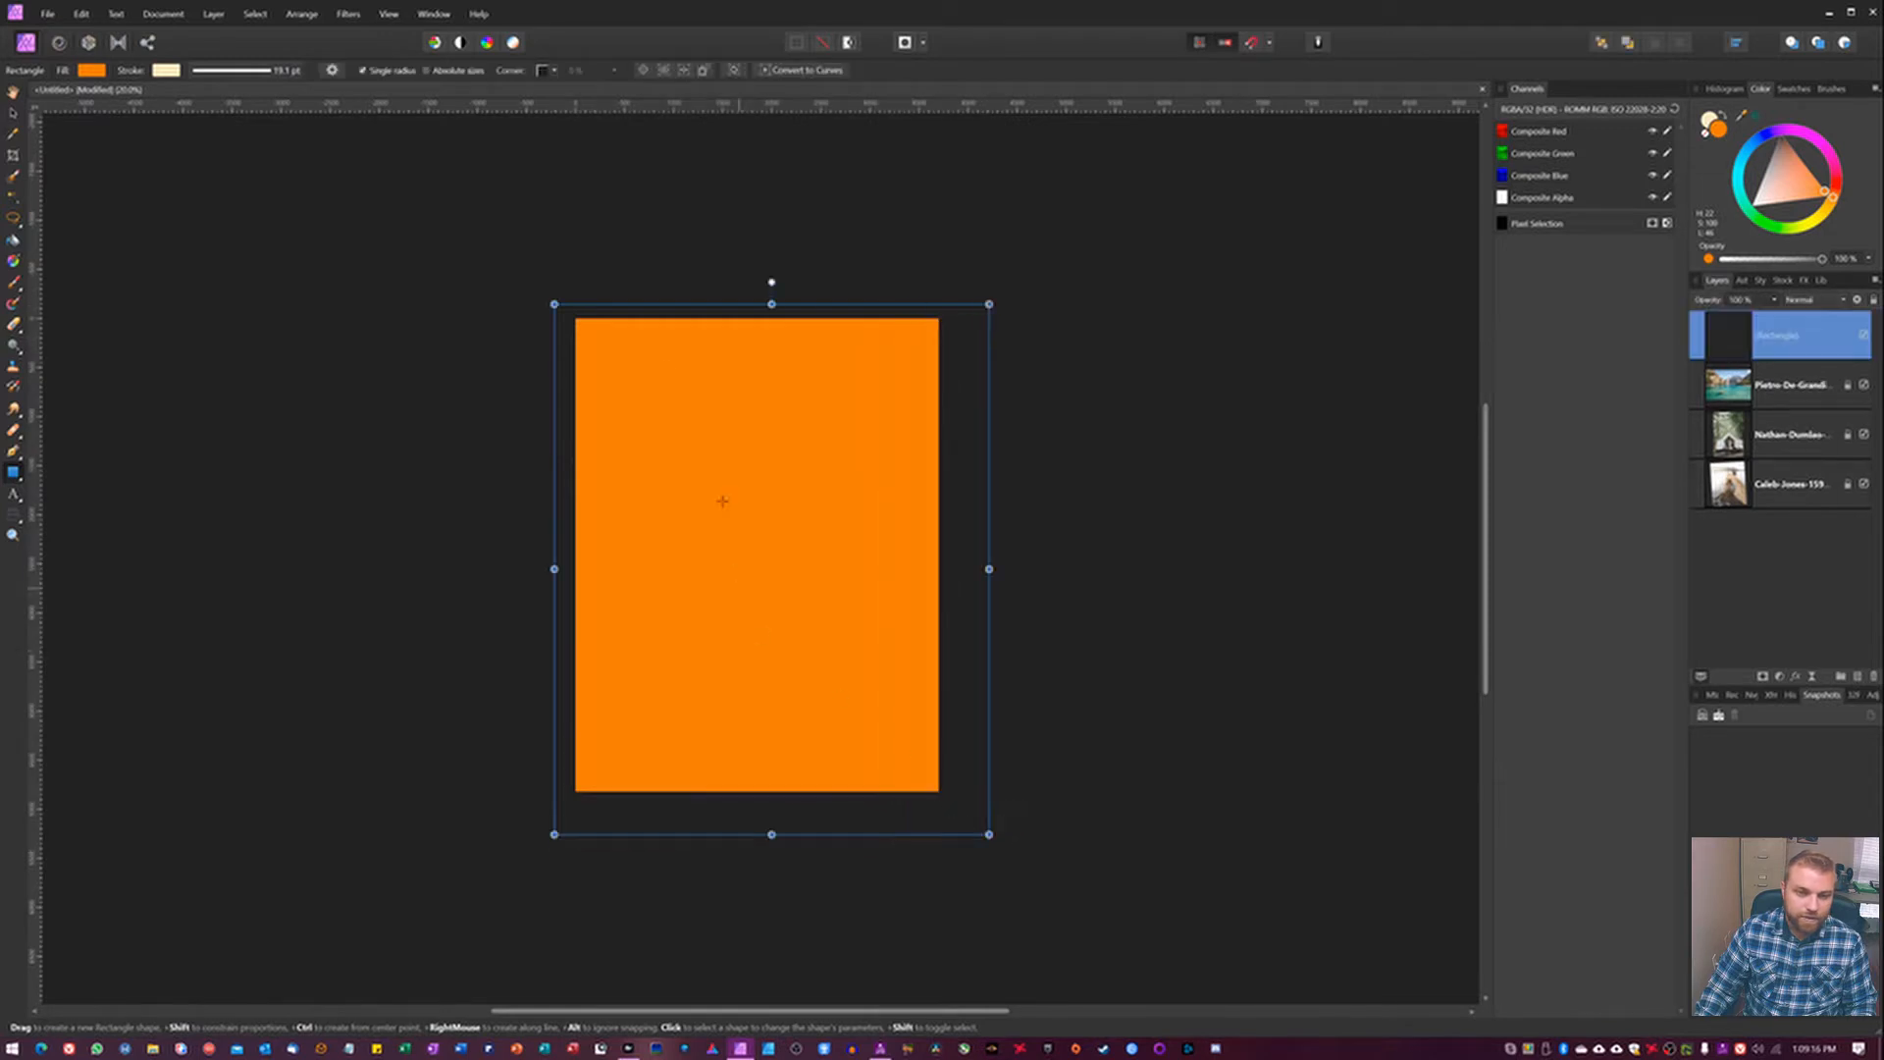
{"action": "left_click", "coordinate": [167, 71]}
{"action": "left_click", "coordinate": [274, 100]}
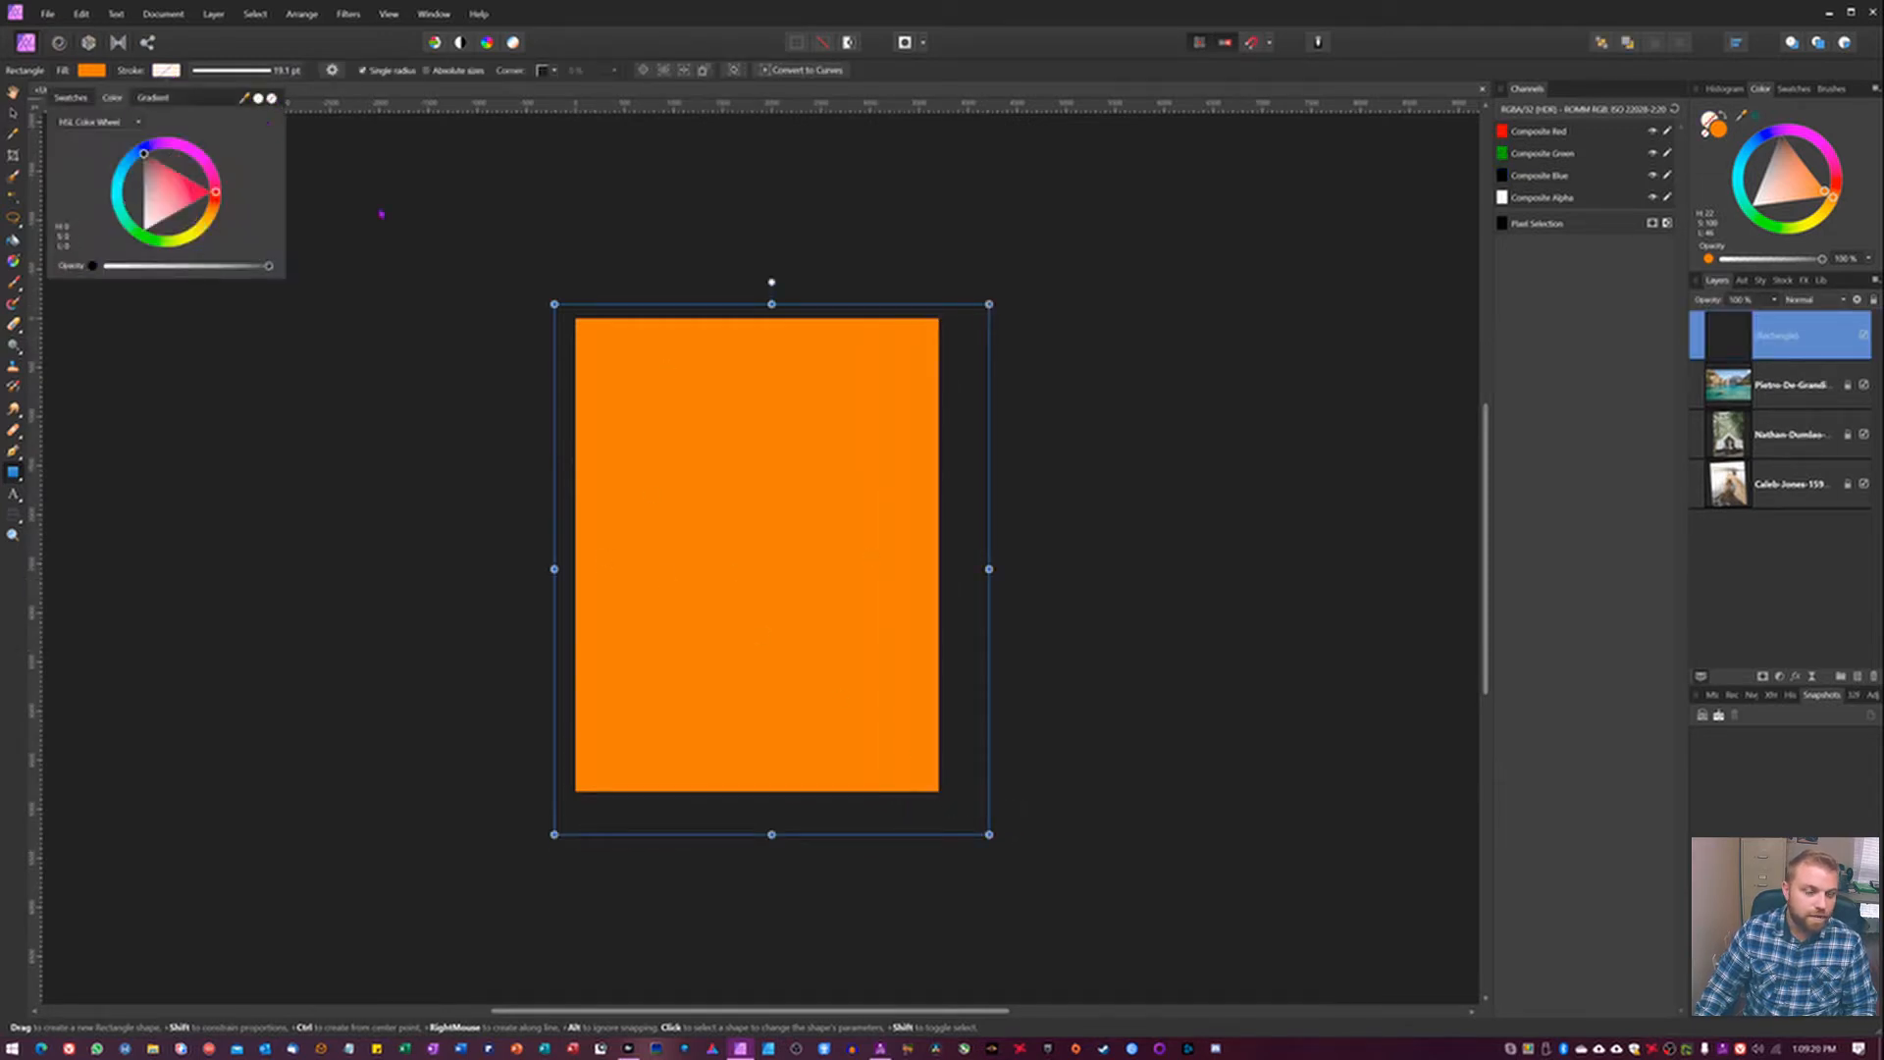
{"action": "left_click", "coordinate": [381, 214]}
Change the fill colour of the canvas-covering rectangle to black.
{"action": "left_click", "coordinate": [90, 71]}
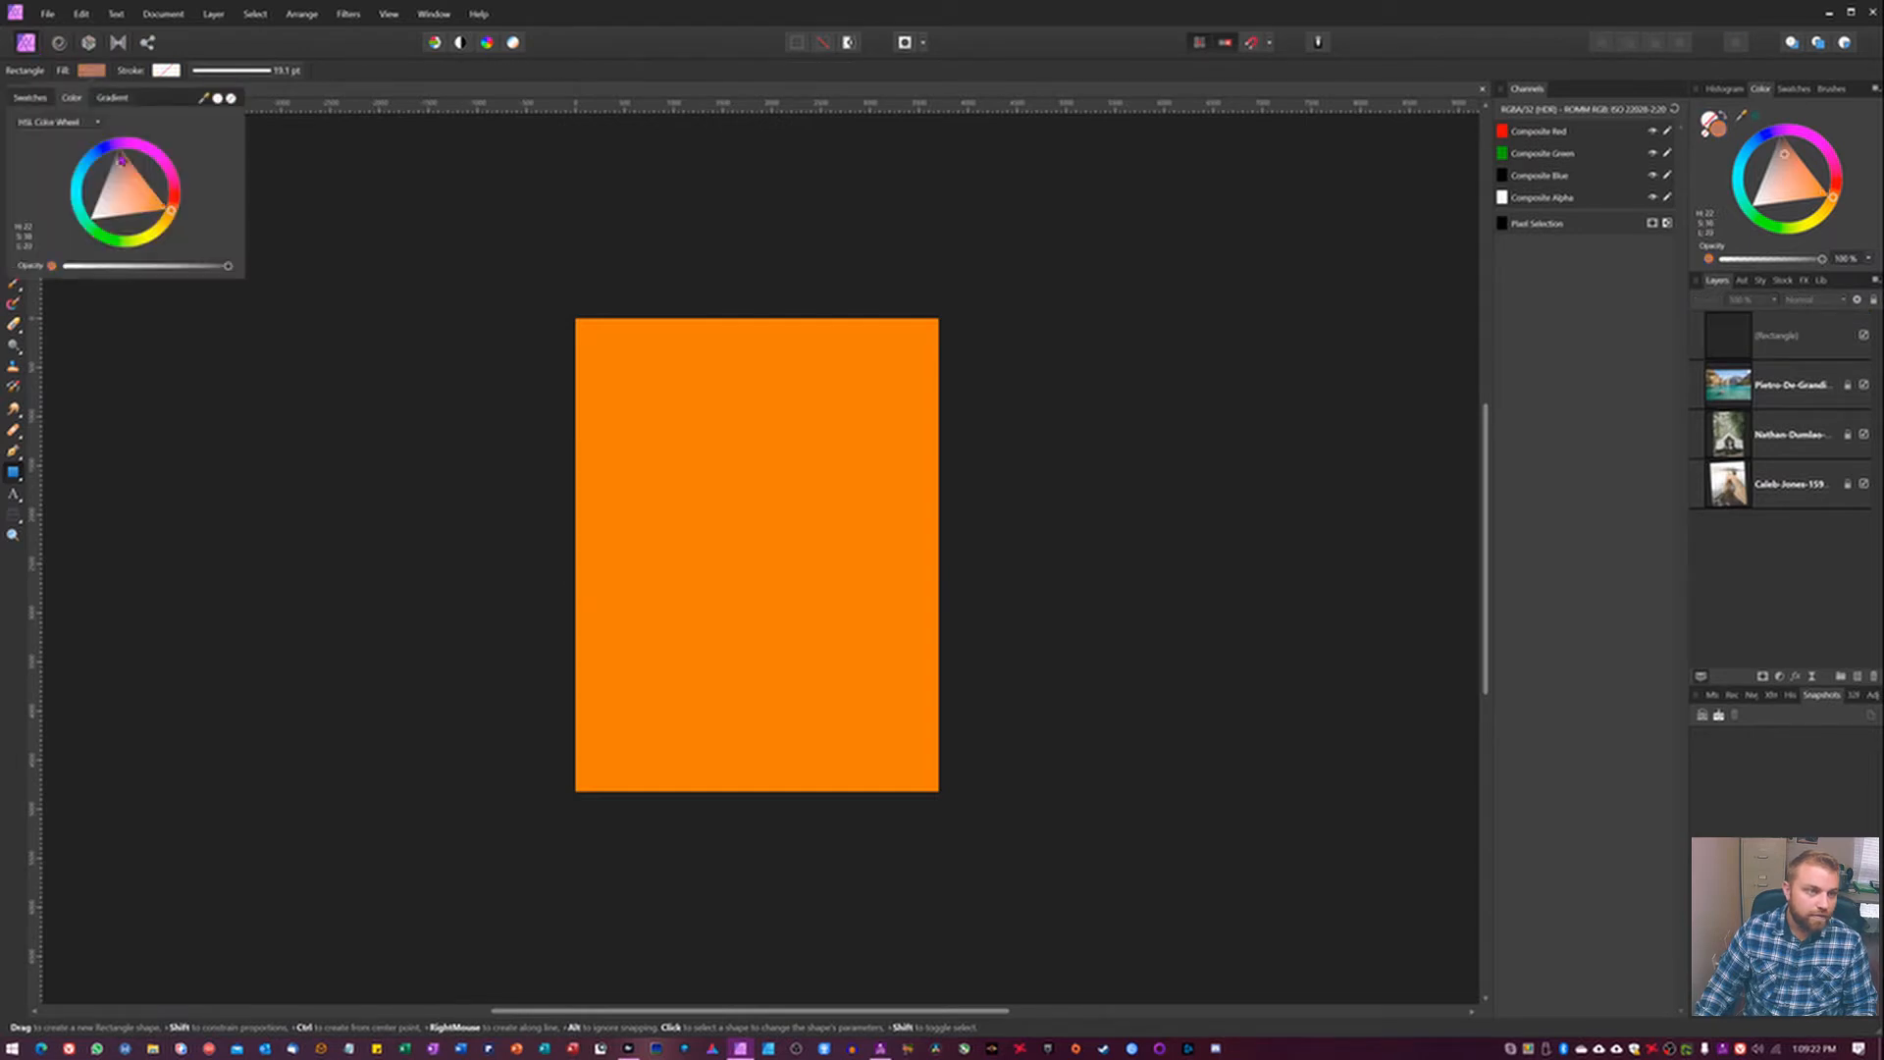
{"action": "left_click", "coordinate": [144, 204]}
{"action": "left_click", "coordinate": [139, 151]}
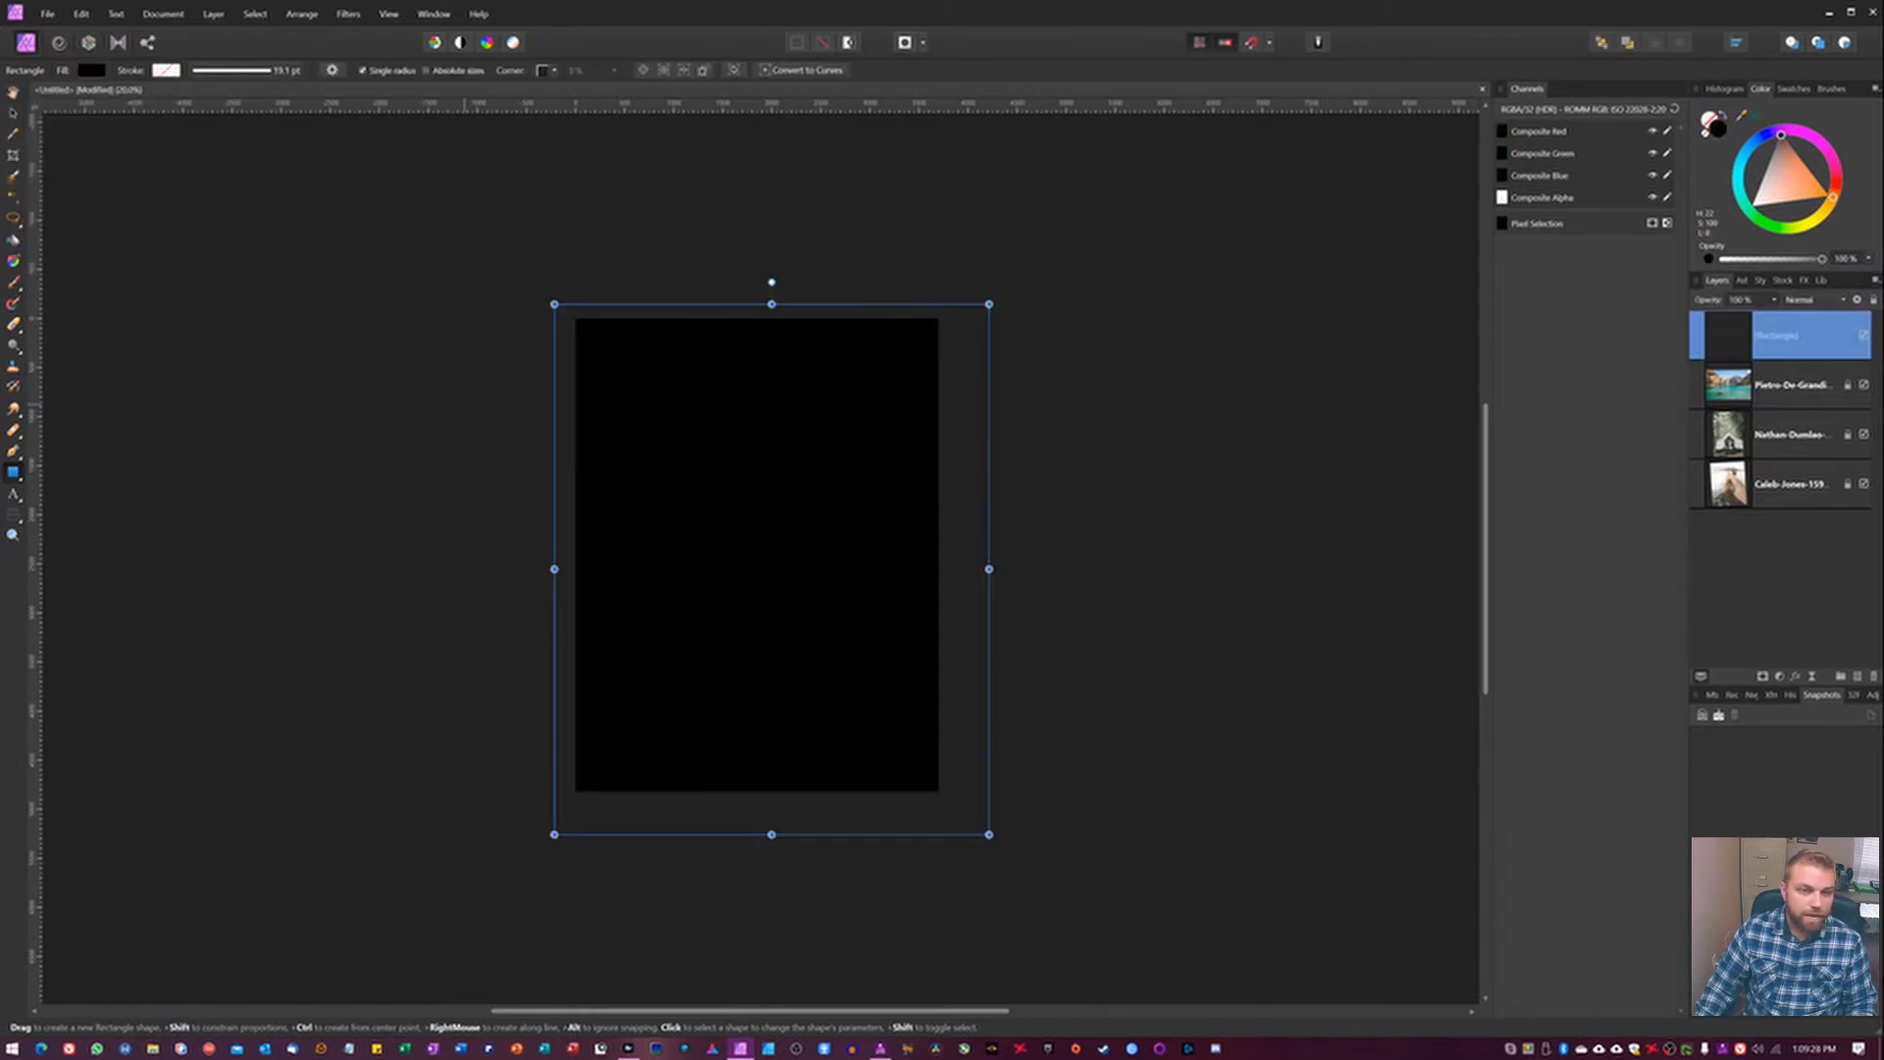
{"action": "left_click", "coordinate": [378, 231]}
Lock the black rectangle layer, rename it blk background, and deselect it.
{"action": "left_click", "coordinate": [1836, 337]}
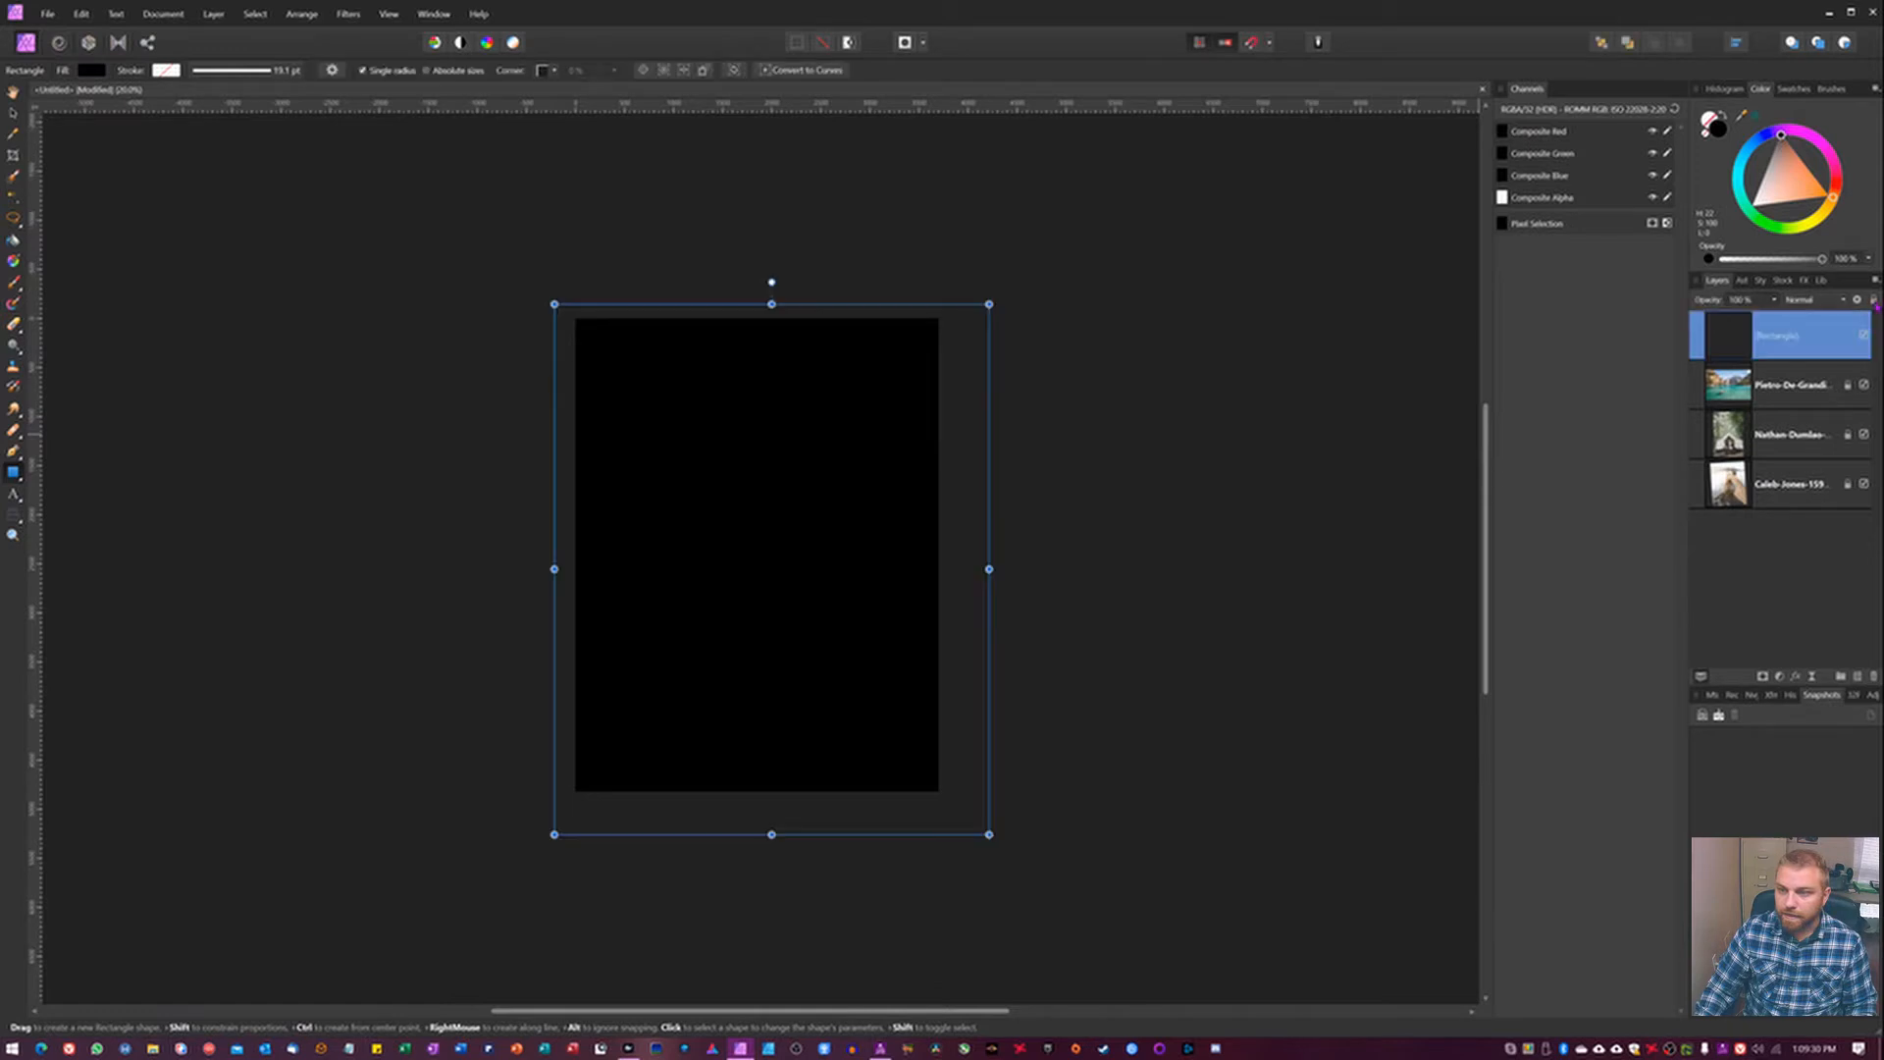
{"action": "double_click", "coordinate": [1788, 334]}
{"action": "type", "text": "b"}
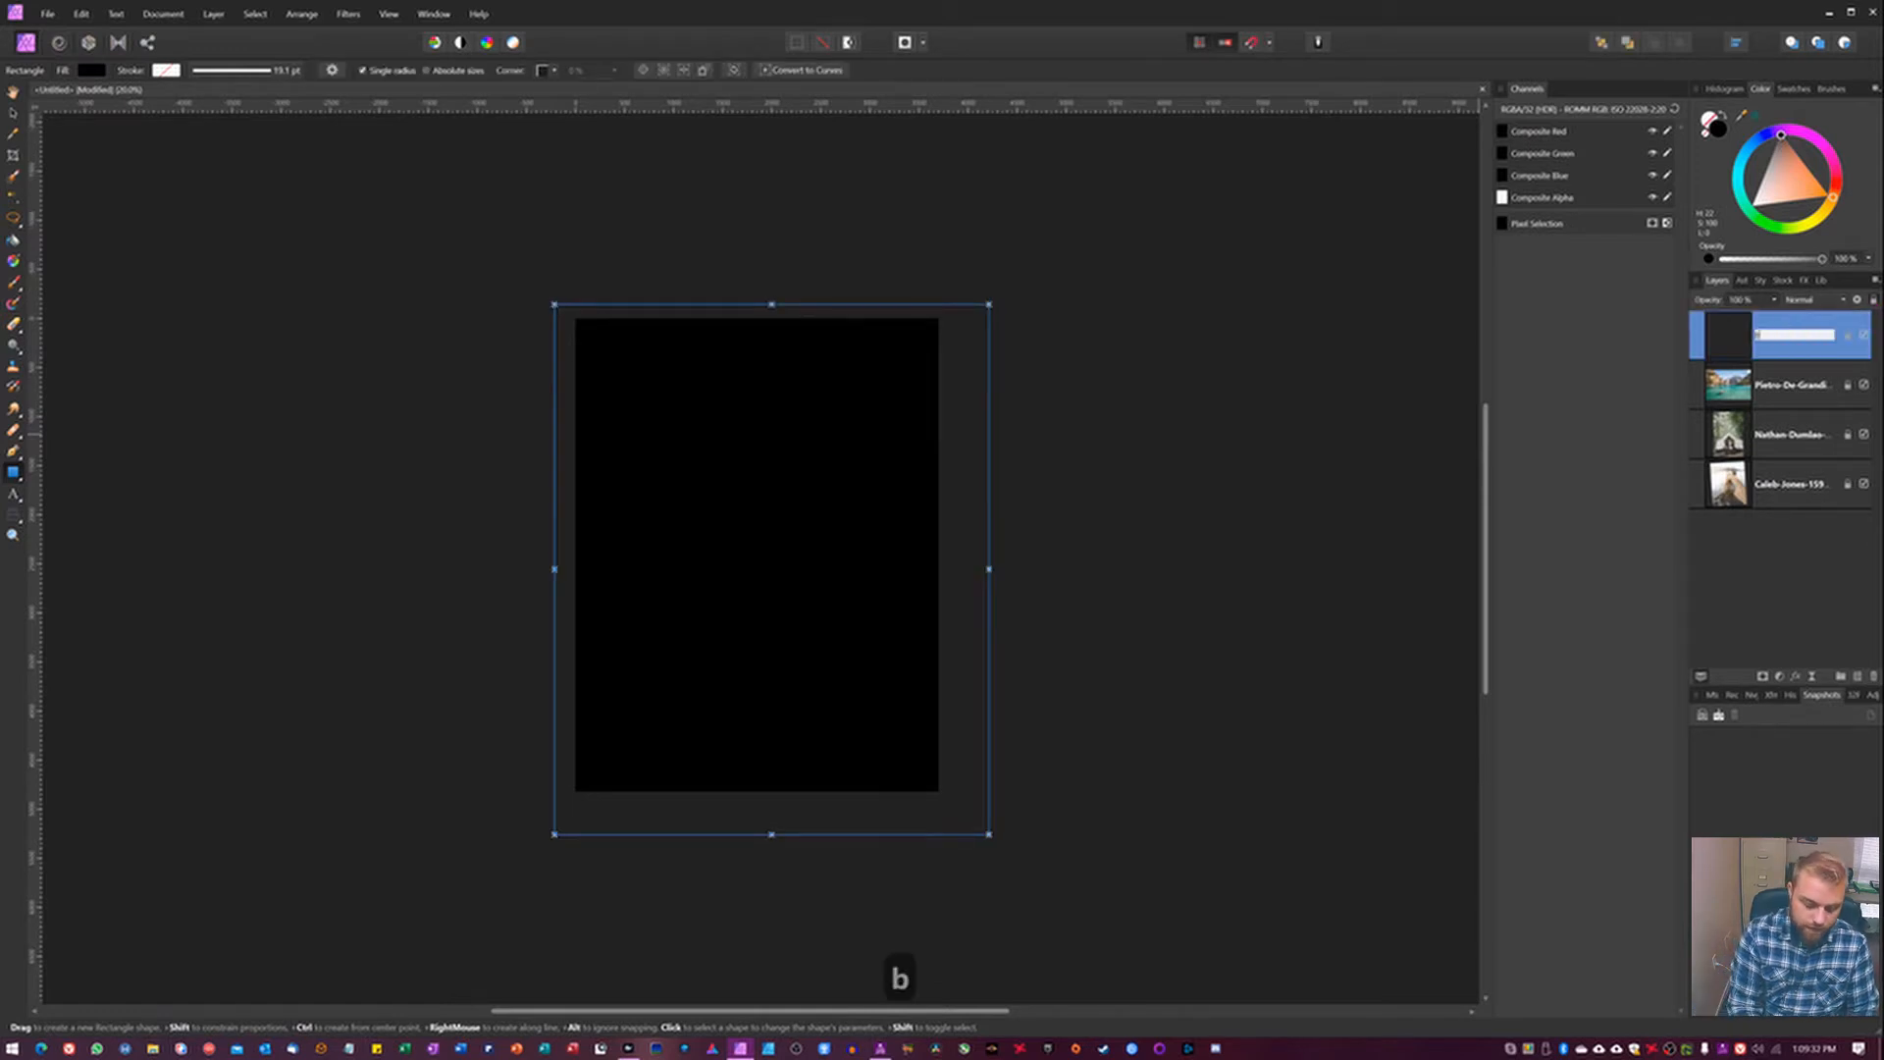
{"action": "type", "text": "lk background"}
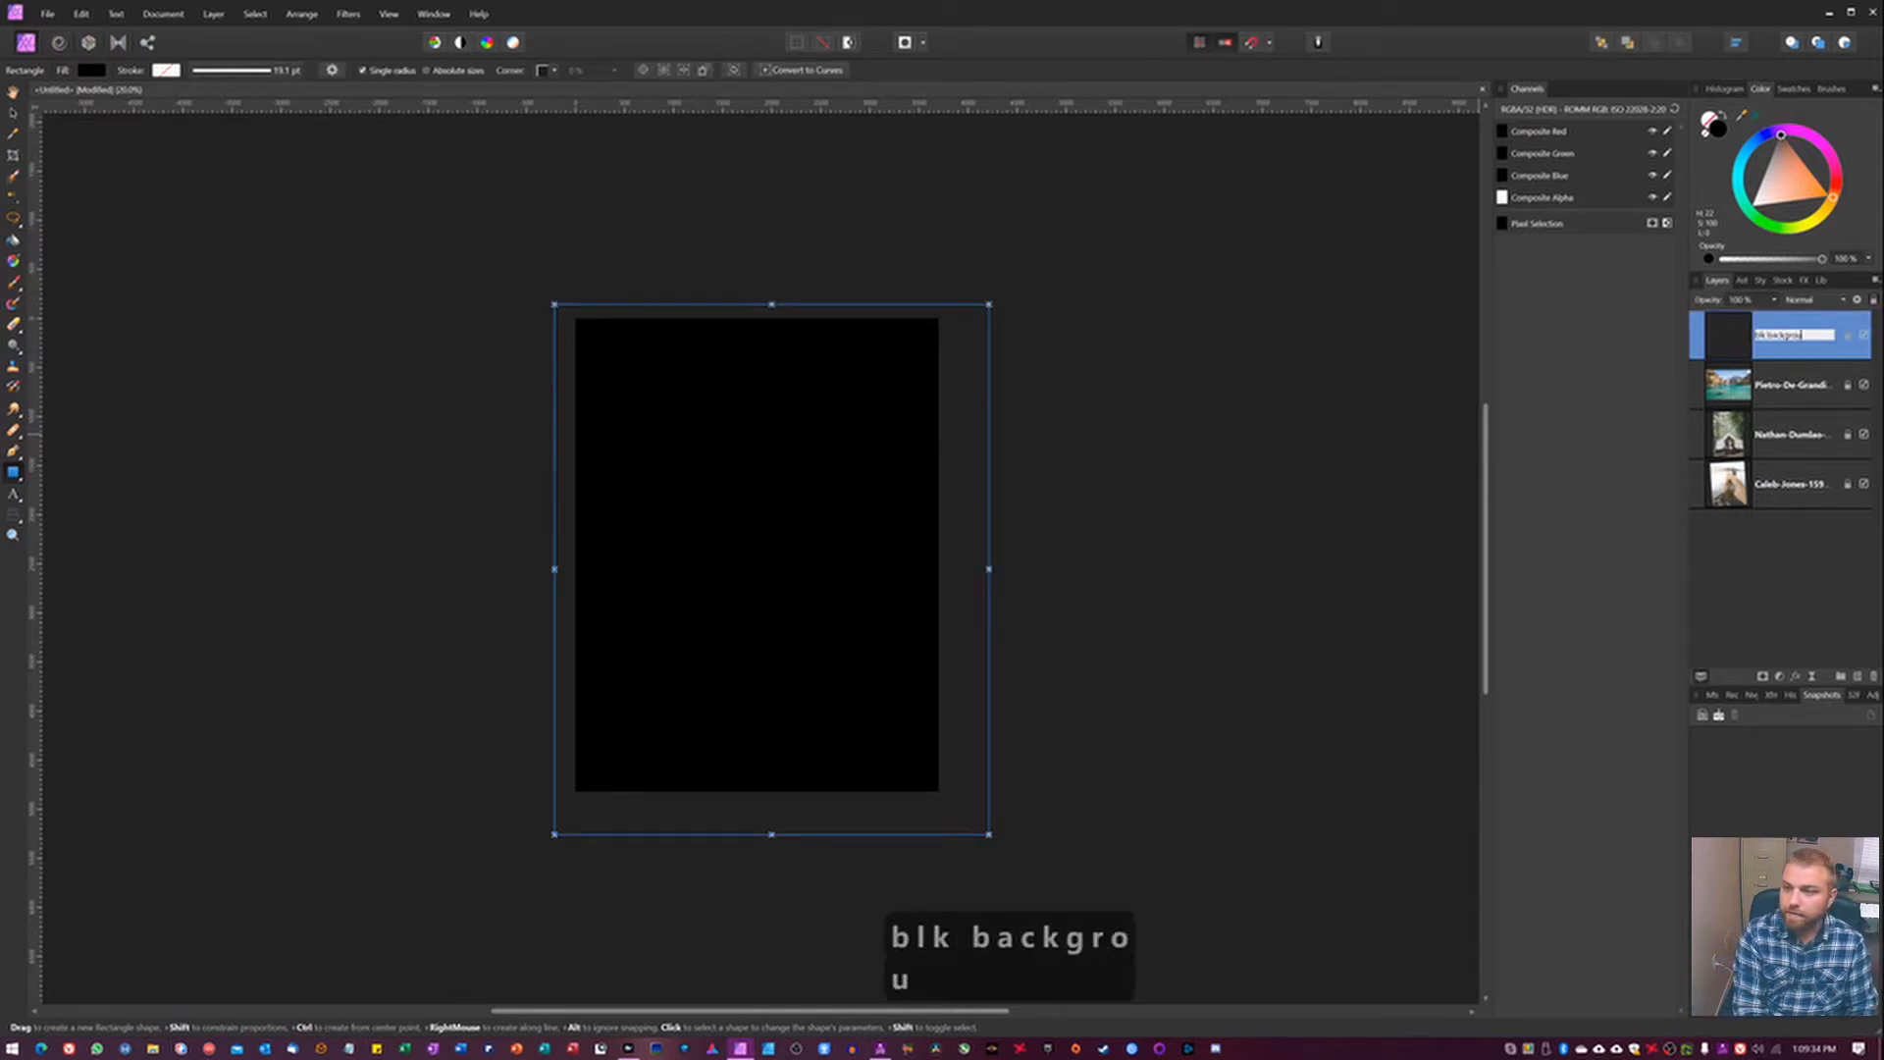
{"action": "key", "text": "Return"}
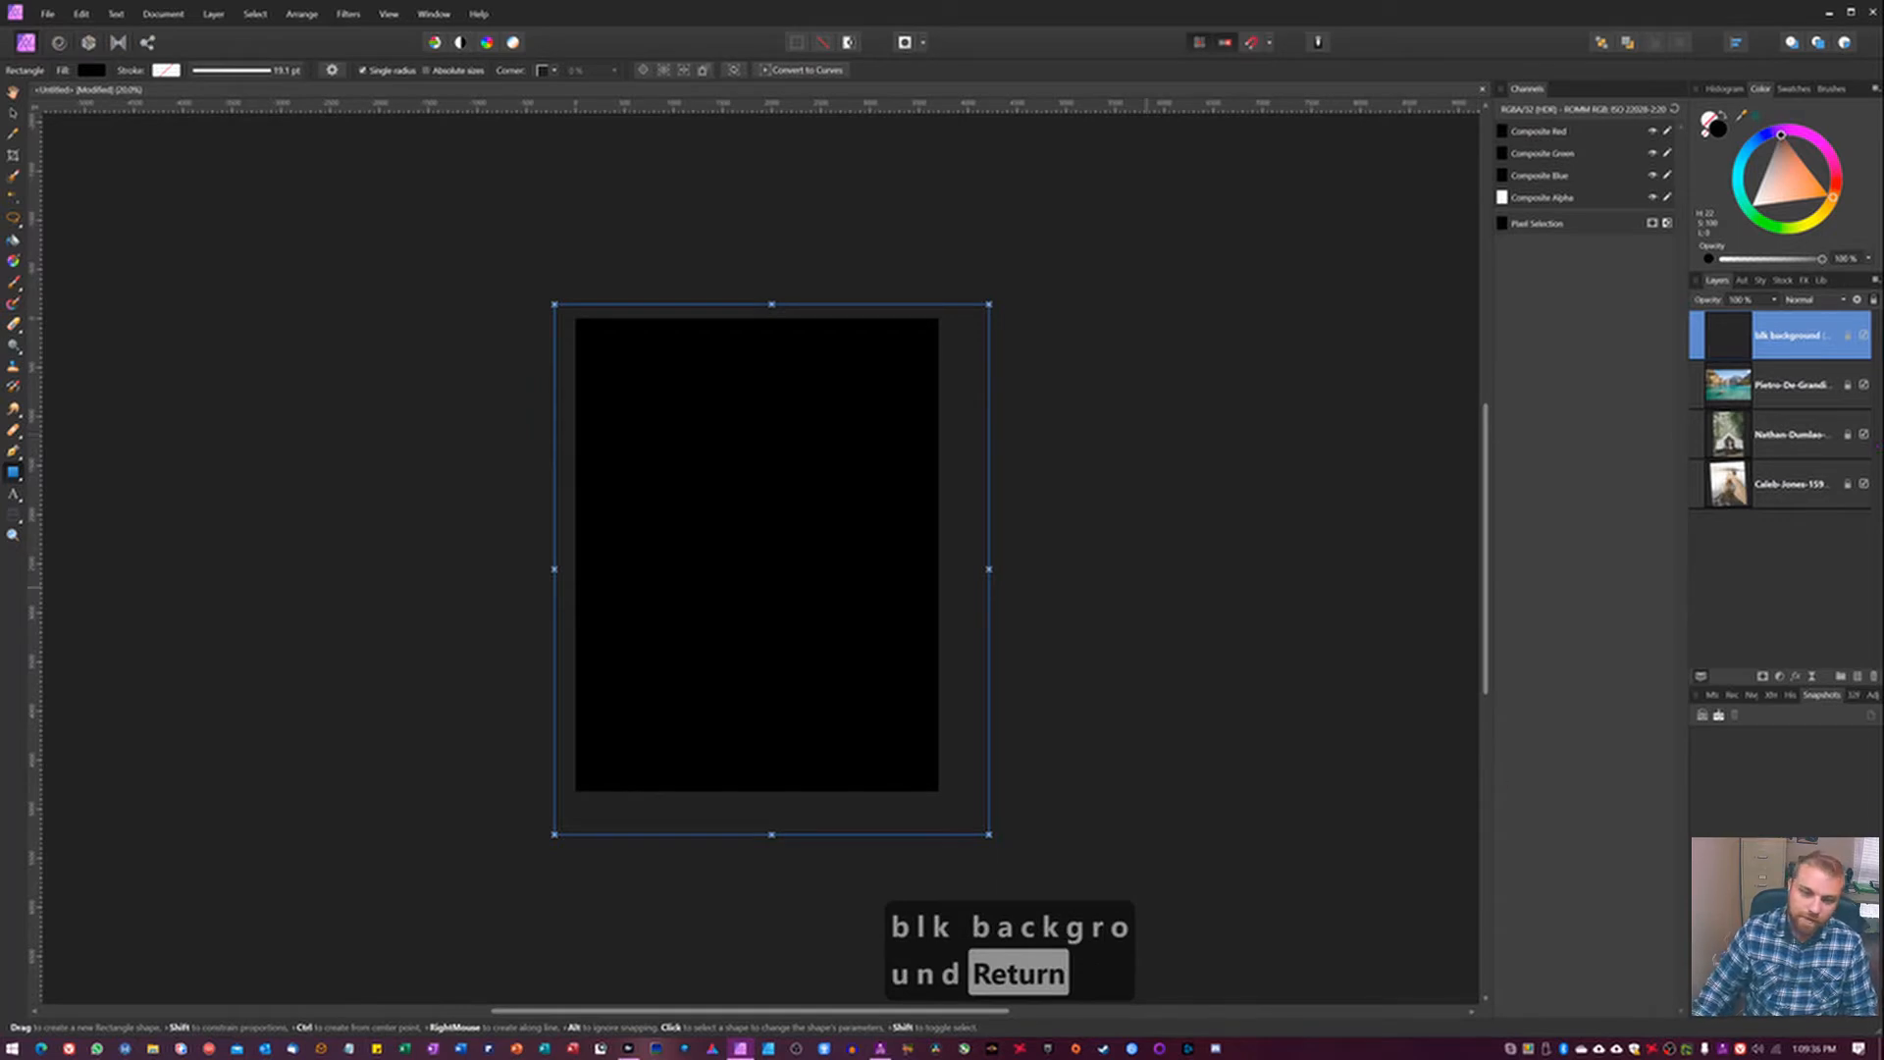
{"action": "key", "text": "v"}
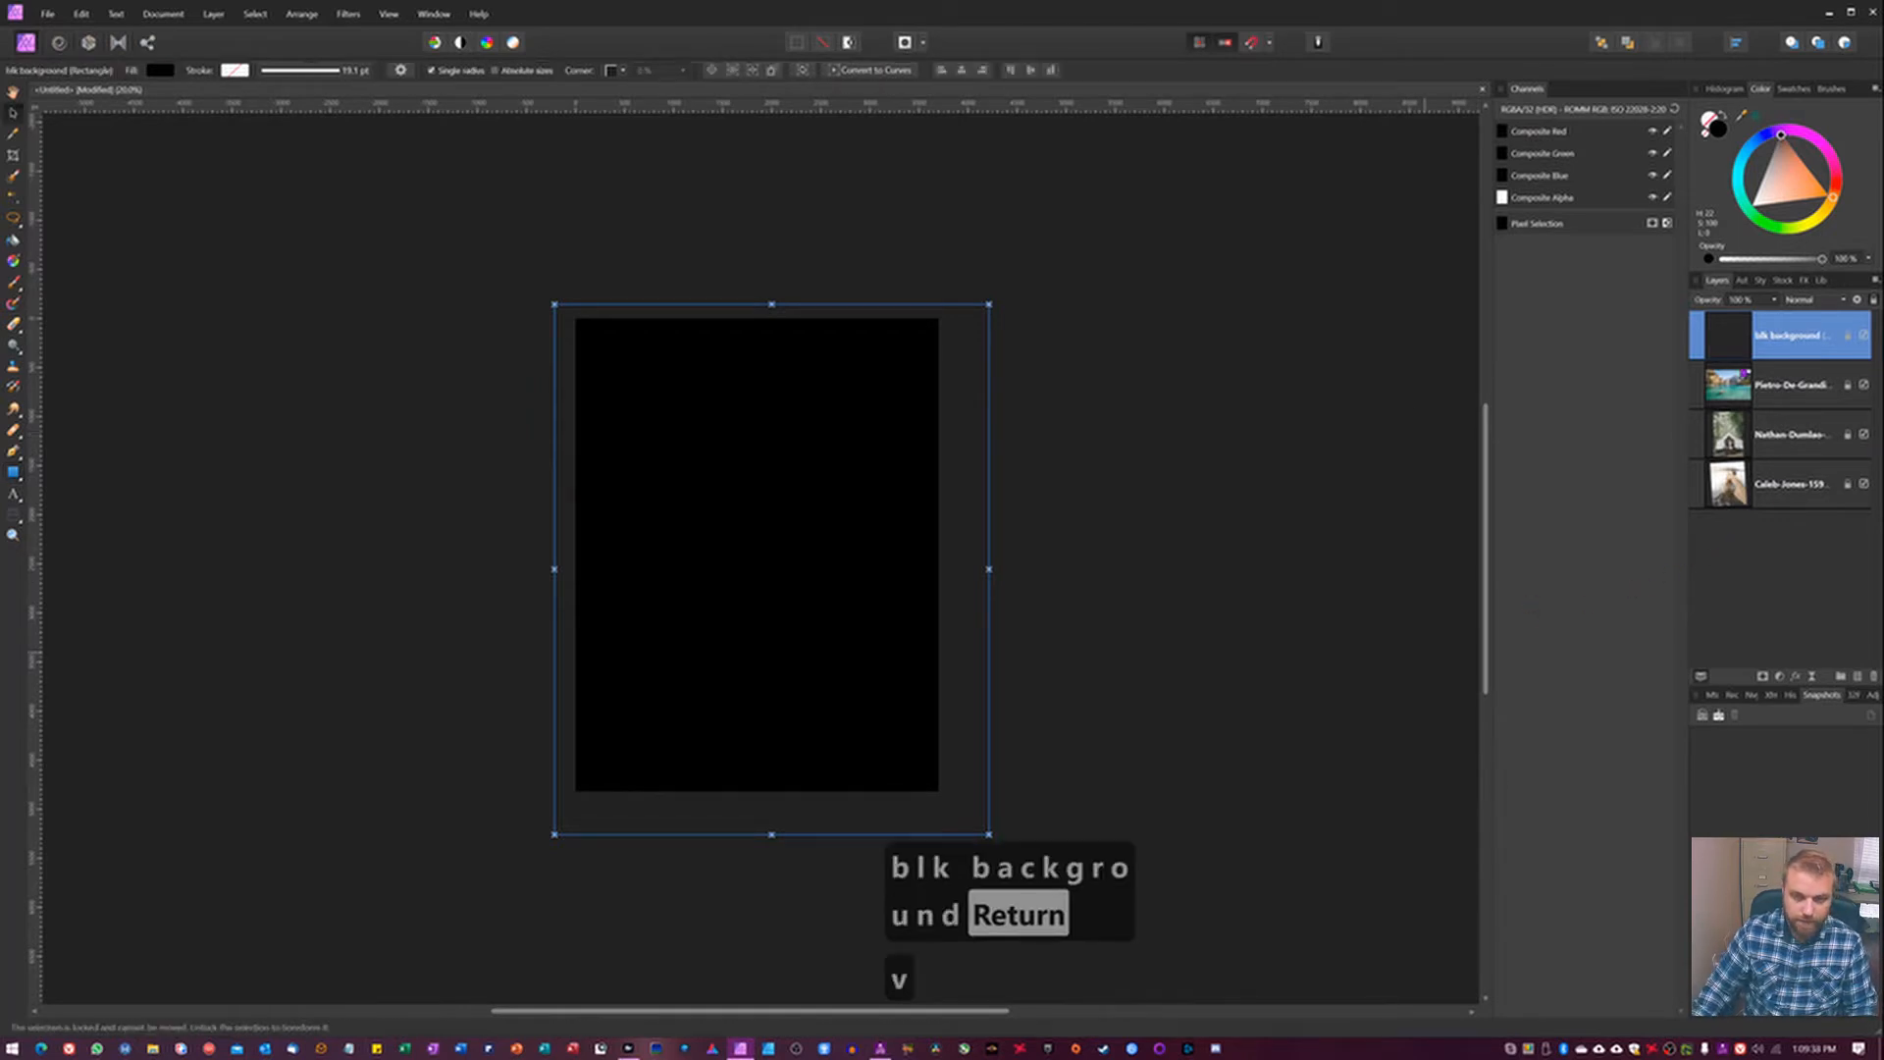
{"action": "left_click", "coordinate": [1203, 475]}
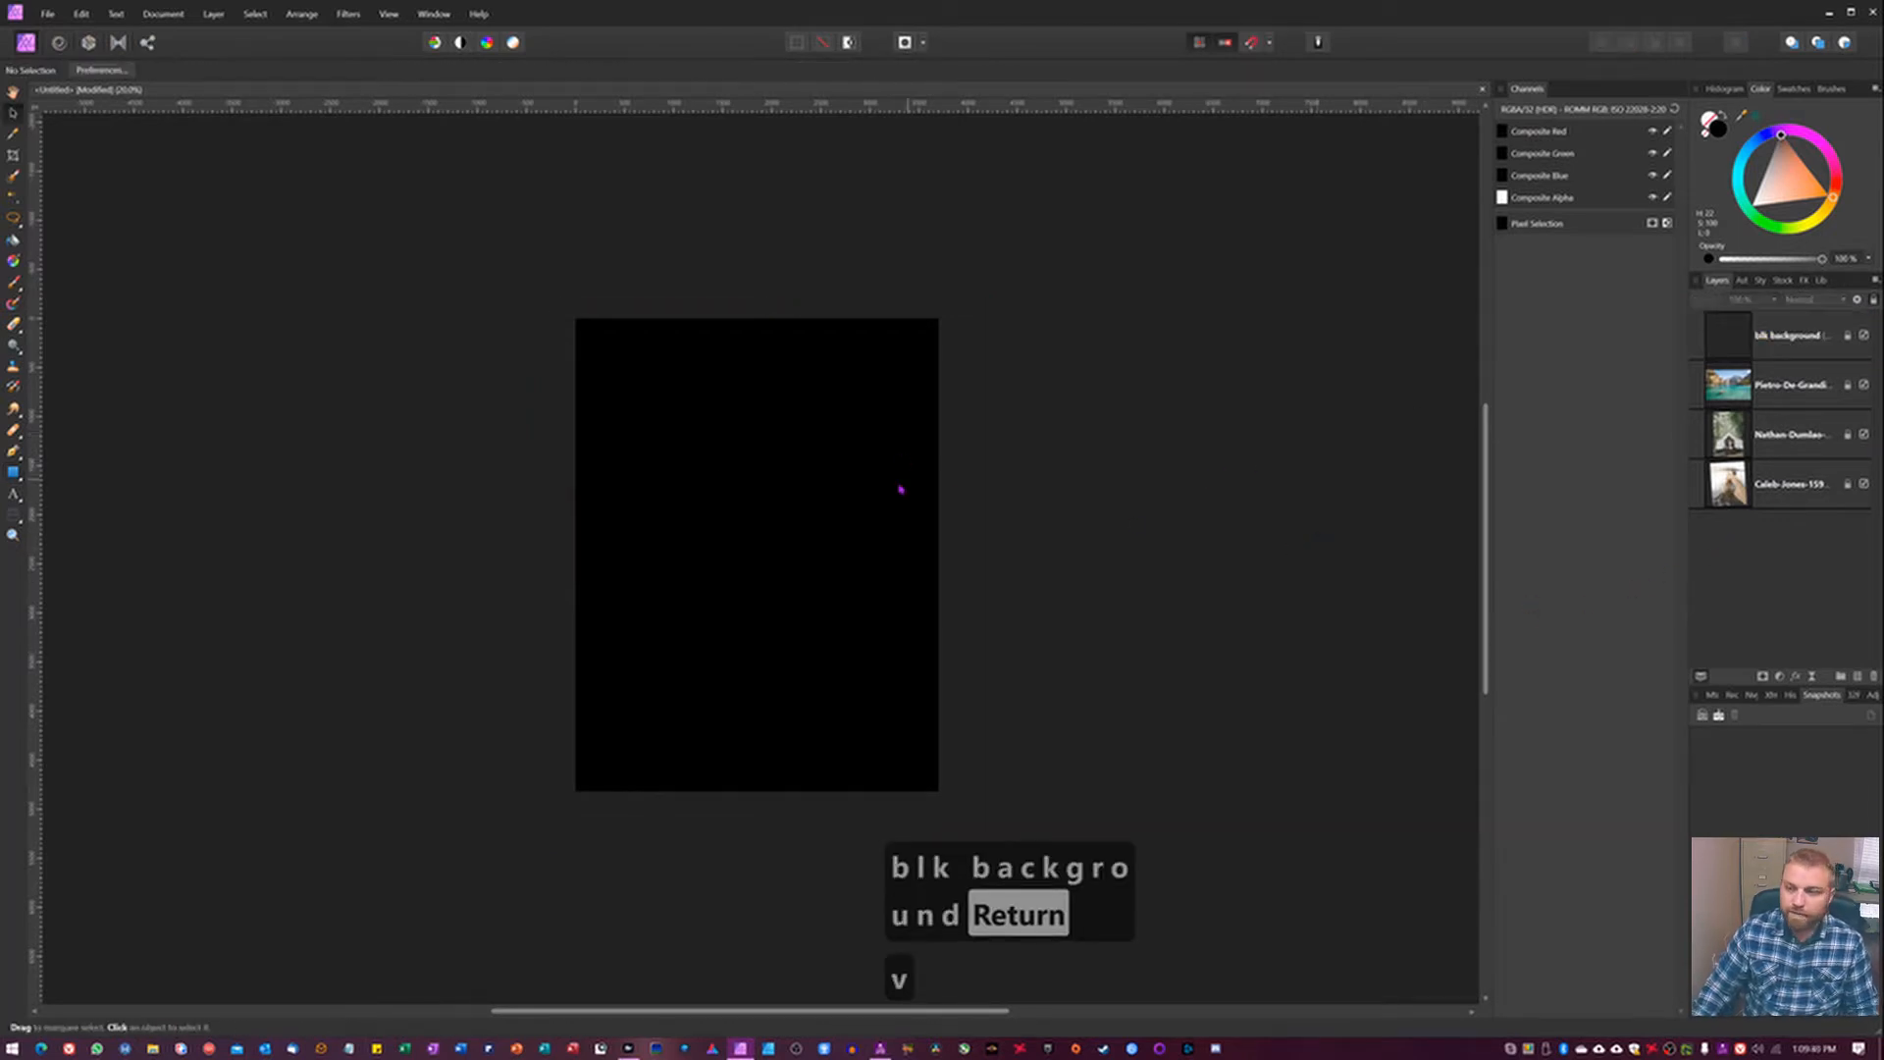
Lower the blk background layer's opacity to 73% and deselect the layer.
{"action": "left_click", "coordinate": [1733, 339]}
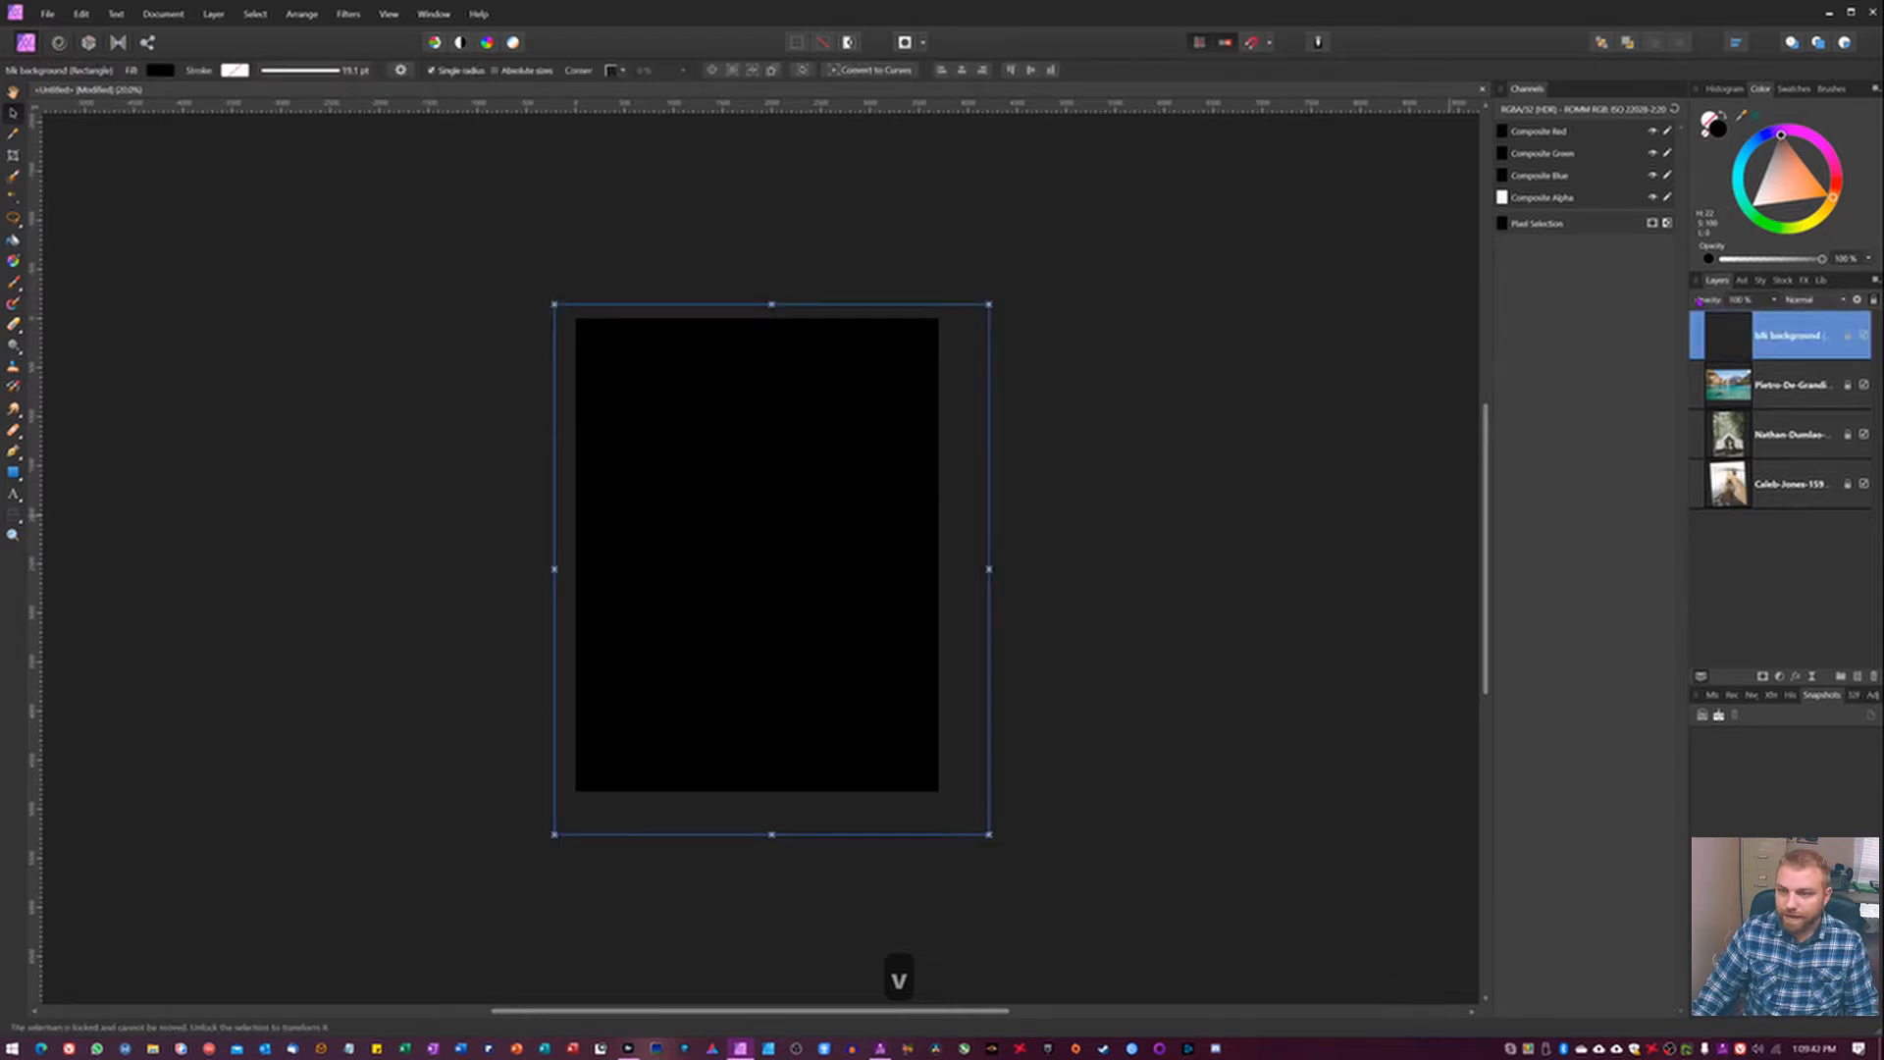
{"action": "left_click_drag", "start_coordinate": [1703, 305], "coordinate": [1688, 307]}
{"action": "left_click", "coordinate": [1248, 586]}
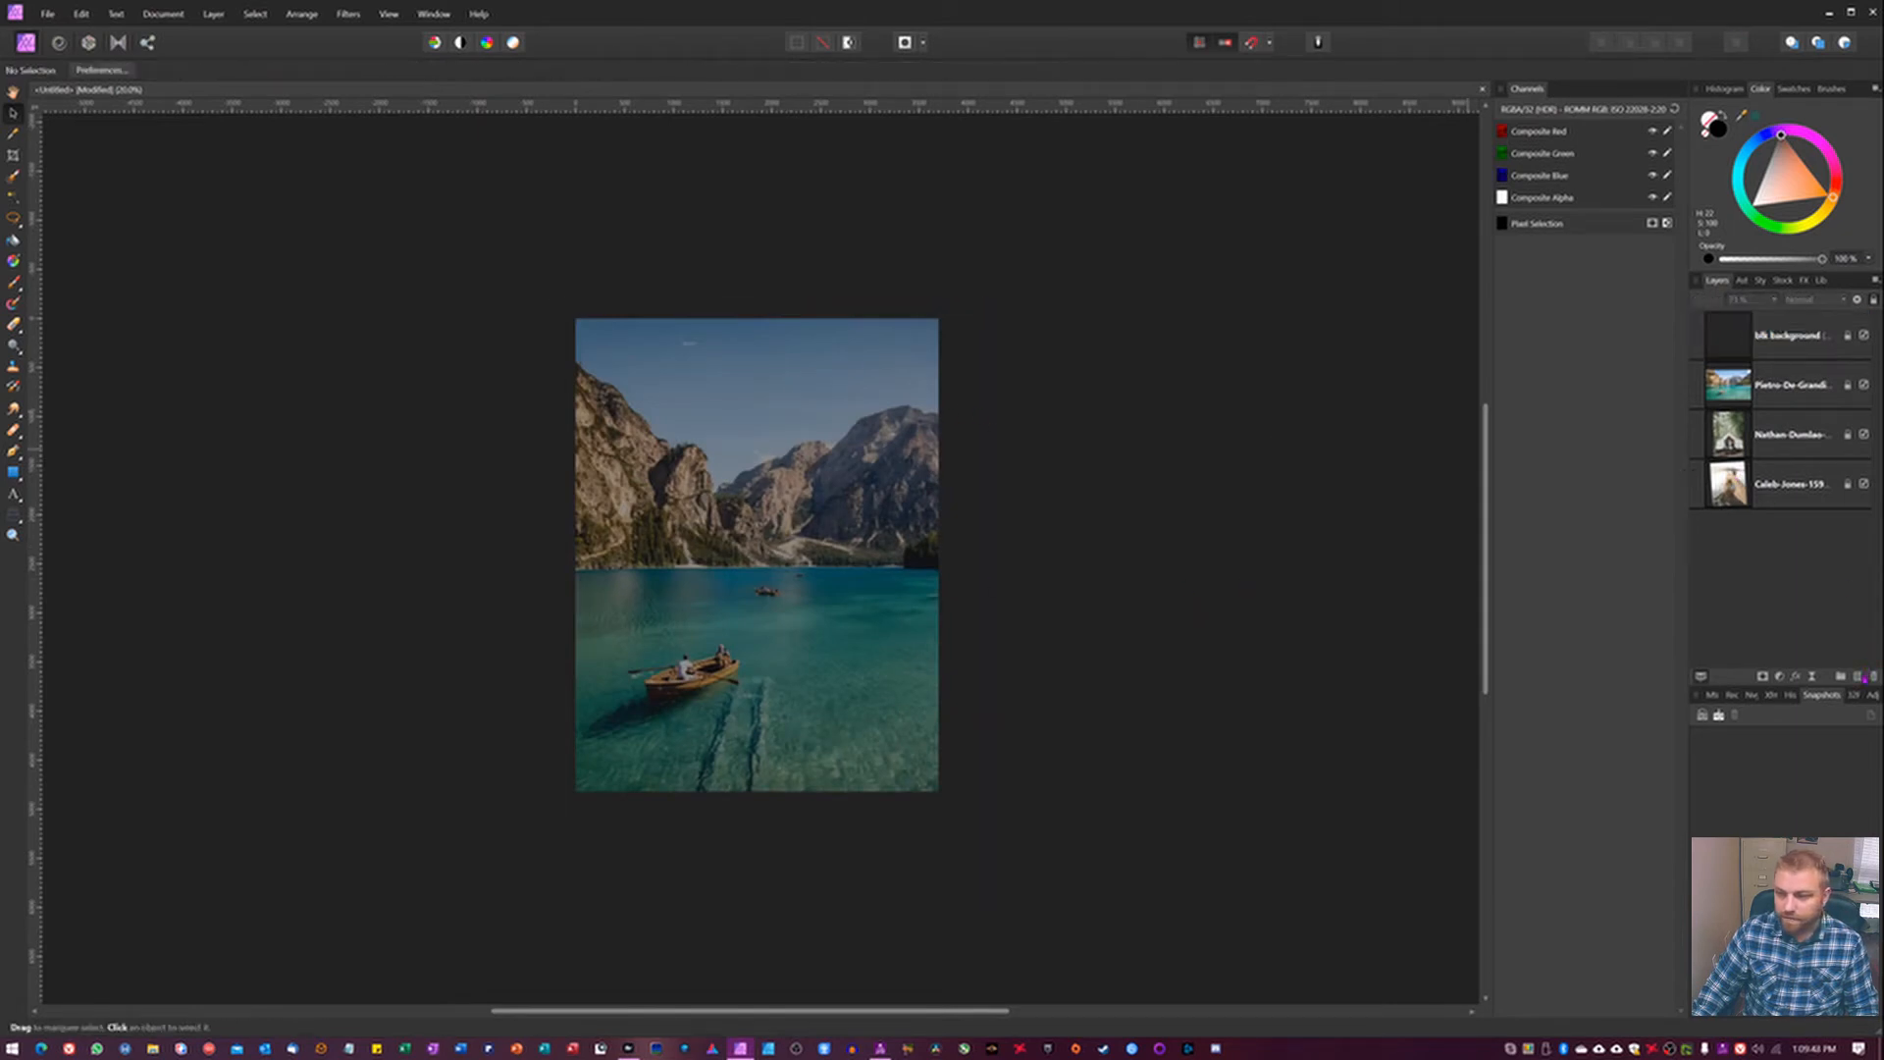
Try painting soft light-grey strokes at 100% flow on a new pixel layer over the photo, and delete that layer.
{"action": "key", "text": "ctrl+shift+n"}
{"action": "key", "text": "b"}
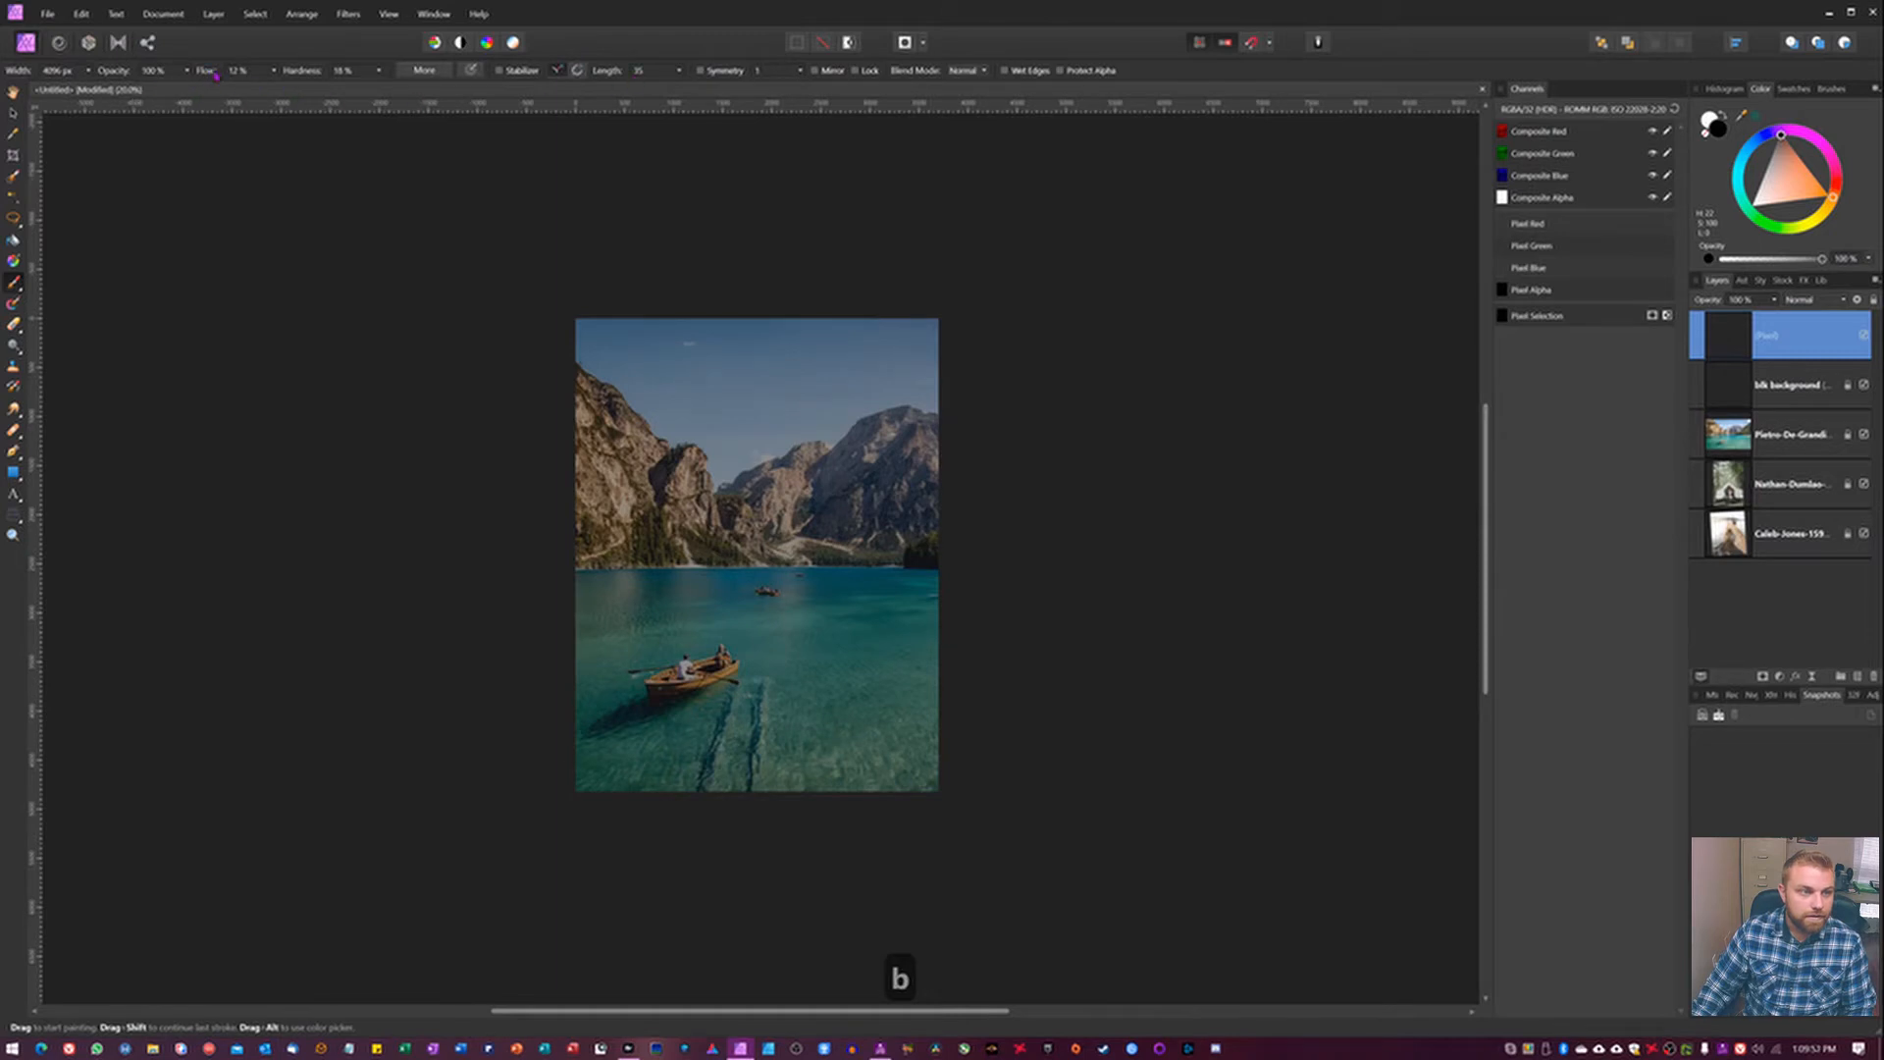
{"action": "key", "text": "["}
{"action": "key", "text": "["}
{"action": "key", "text": "["}
{"action": "key", "text": "["}
{"action": "key", "text": "["}
{"action": "key", "text": "["}
{"action": "key", "text": "["}
{"action": "key", "text": "["}
{"action": "key", "text": "["}
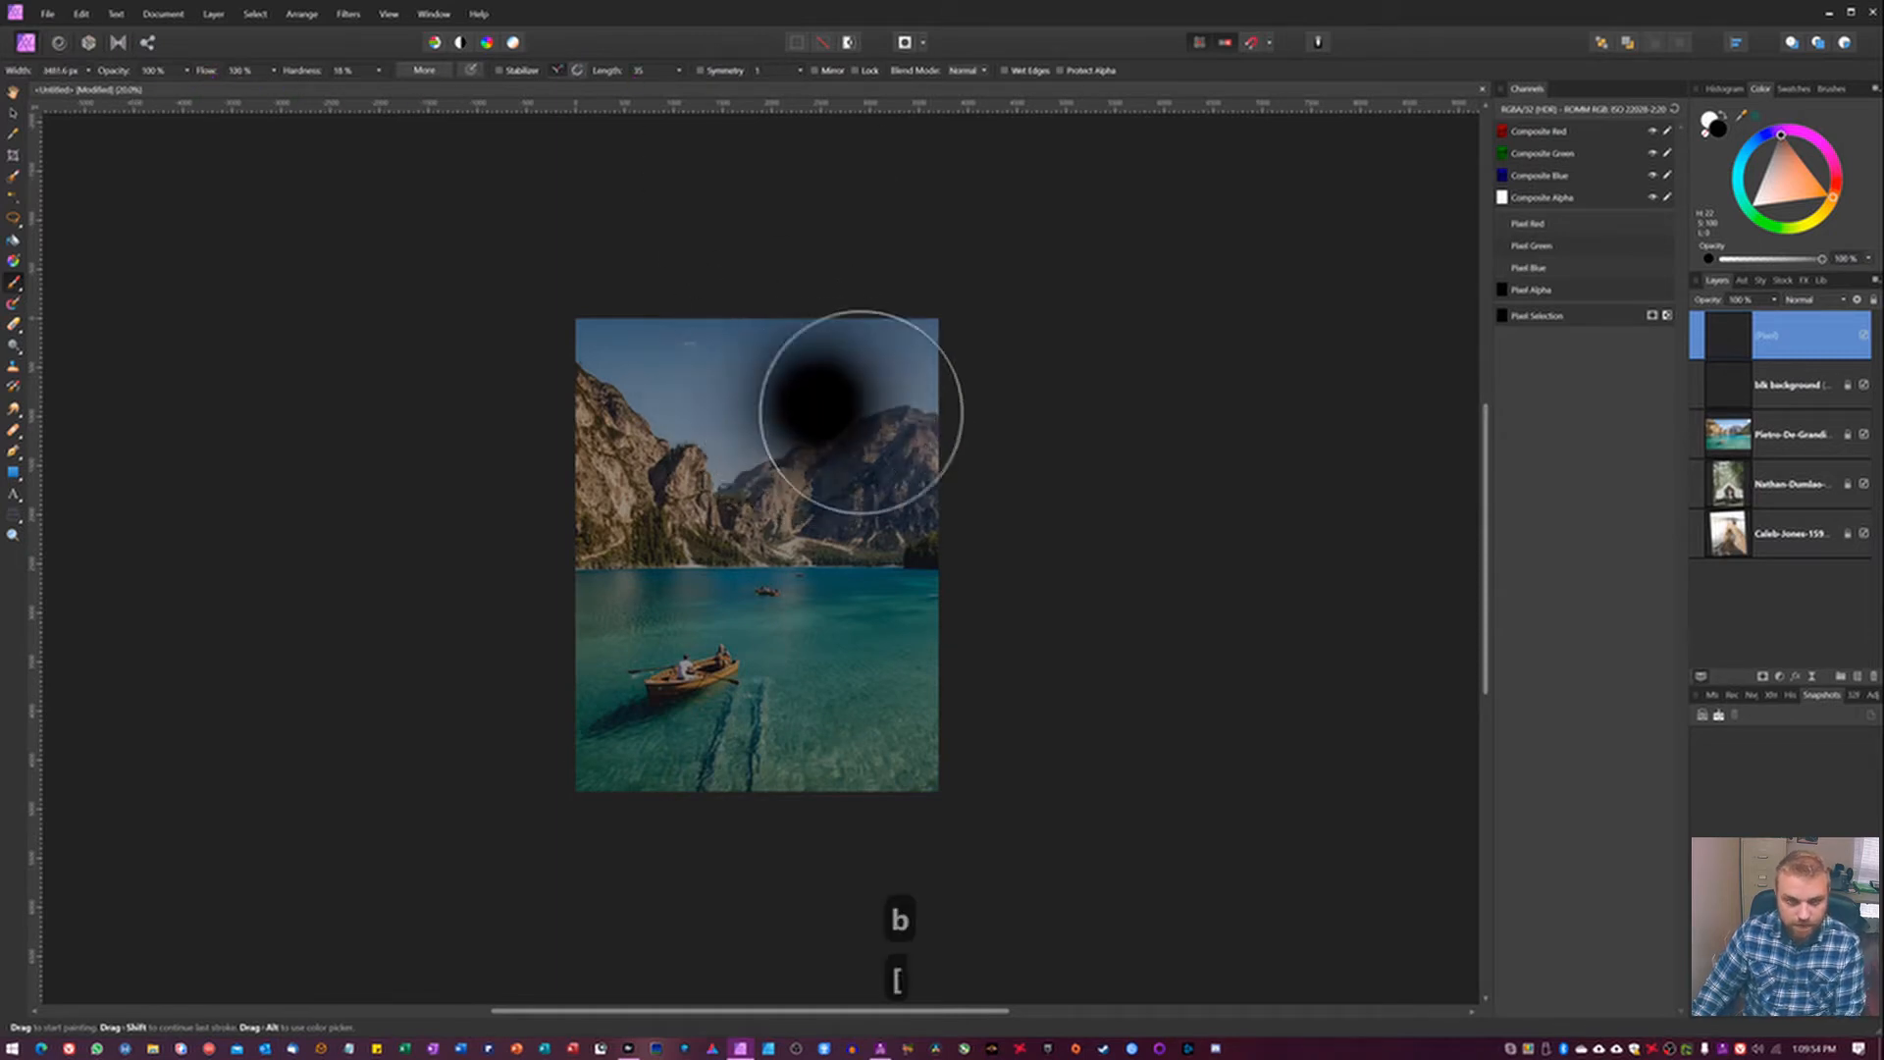
{"action": "key", "text": "["}
{"action": "key", "text": "["}
{"action": "key", "text": "["}
{"action": "key", "text": "["}
{"action": "key", "text": "["}
{"action": "key", "text": "["}
{"action": "key", "text": "["}
{"action": "key", "text": "["}
{"action": "key", "text": "["}
{"action": "key", "text": "["}
{"action": "key", "text": "["}
{"action": "key", "text": "["}
{"action": "key", "text": "["}
{"action": "key", "text": "["}
{"action": "key", "text": "["}
{"action": "key", "text": "b"}
{"action": "mouse_move", "coordinate": [928, 368]}
{"action": "left_mouse_down"}
{"action": "mouse_move", "coordinate": [606, 594]}
{"action": "mouse_move", "coordinate": [673, 437]}
{"action": "mouse_move", "coordinate": [879, 584]}
{"action": "left_mouse_up"}
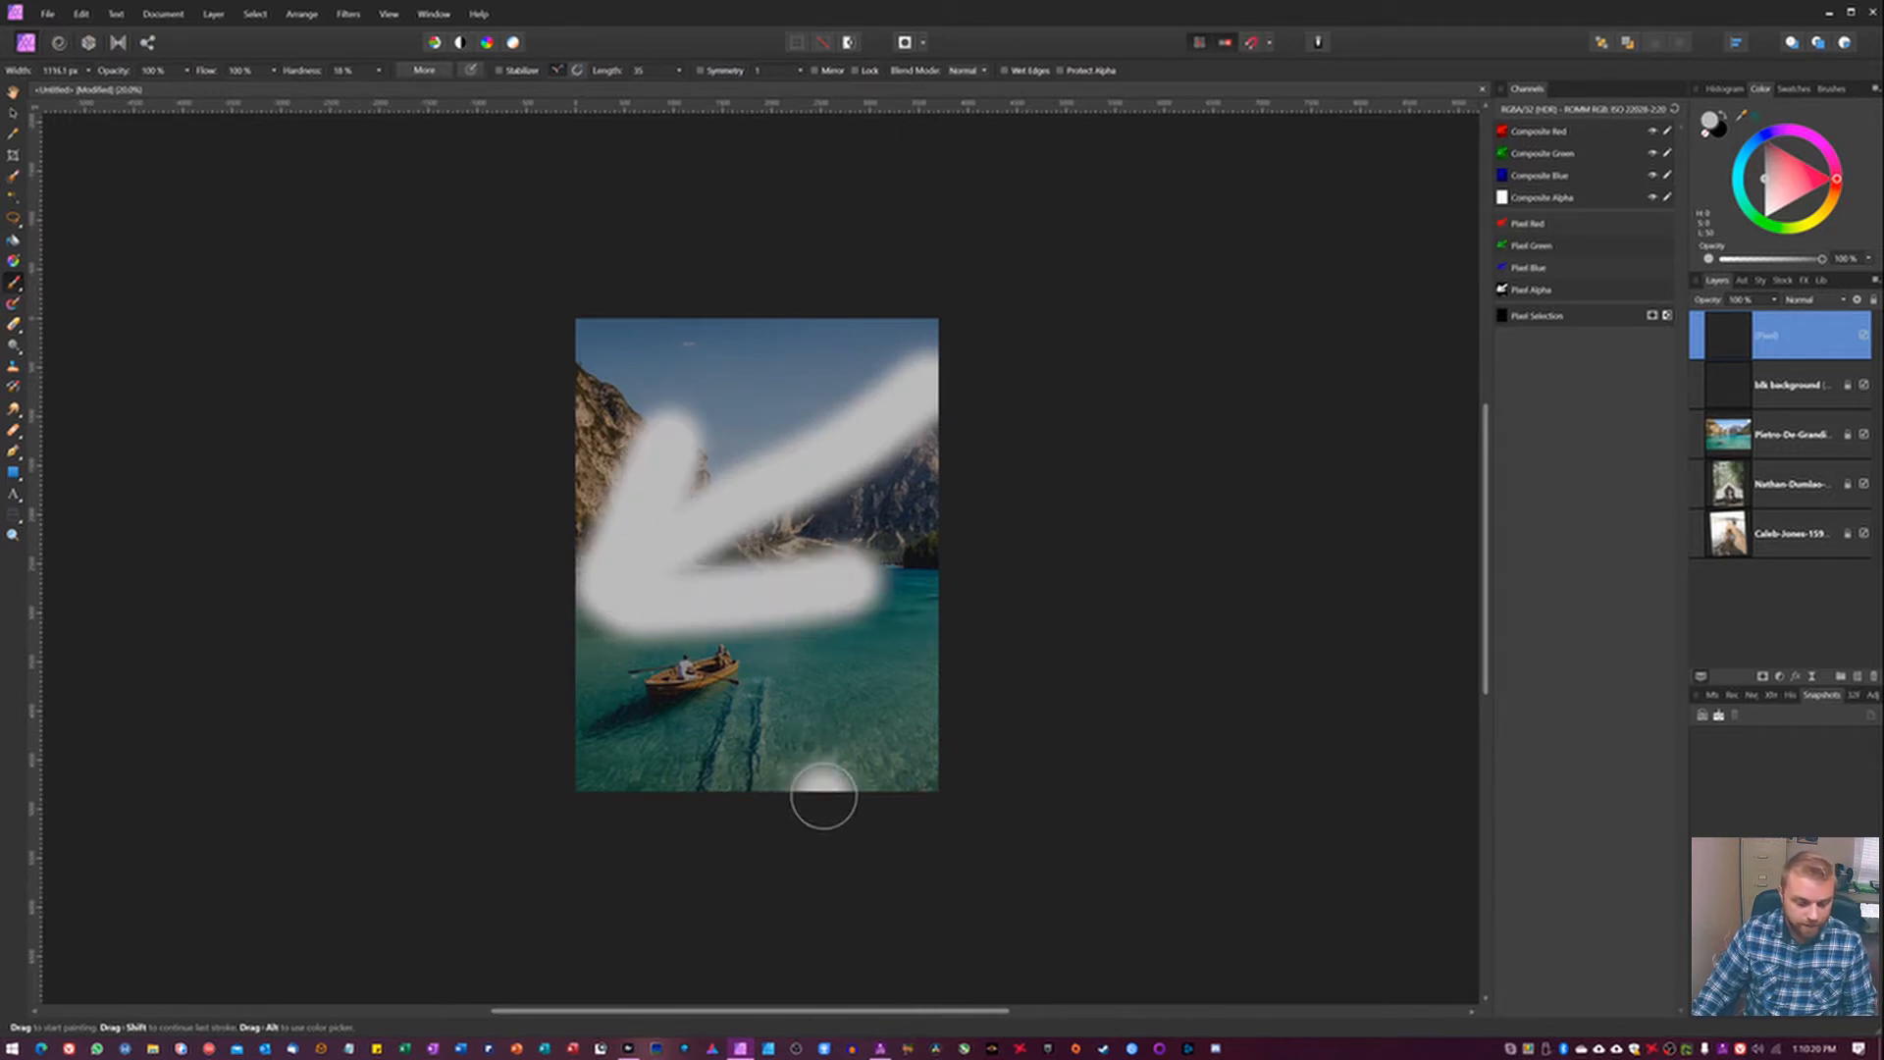
{"action": "key", "text": "BackSpace"}
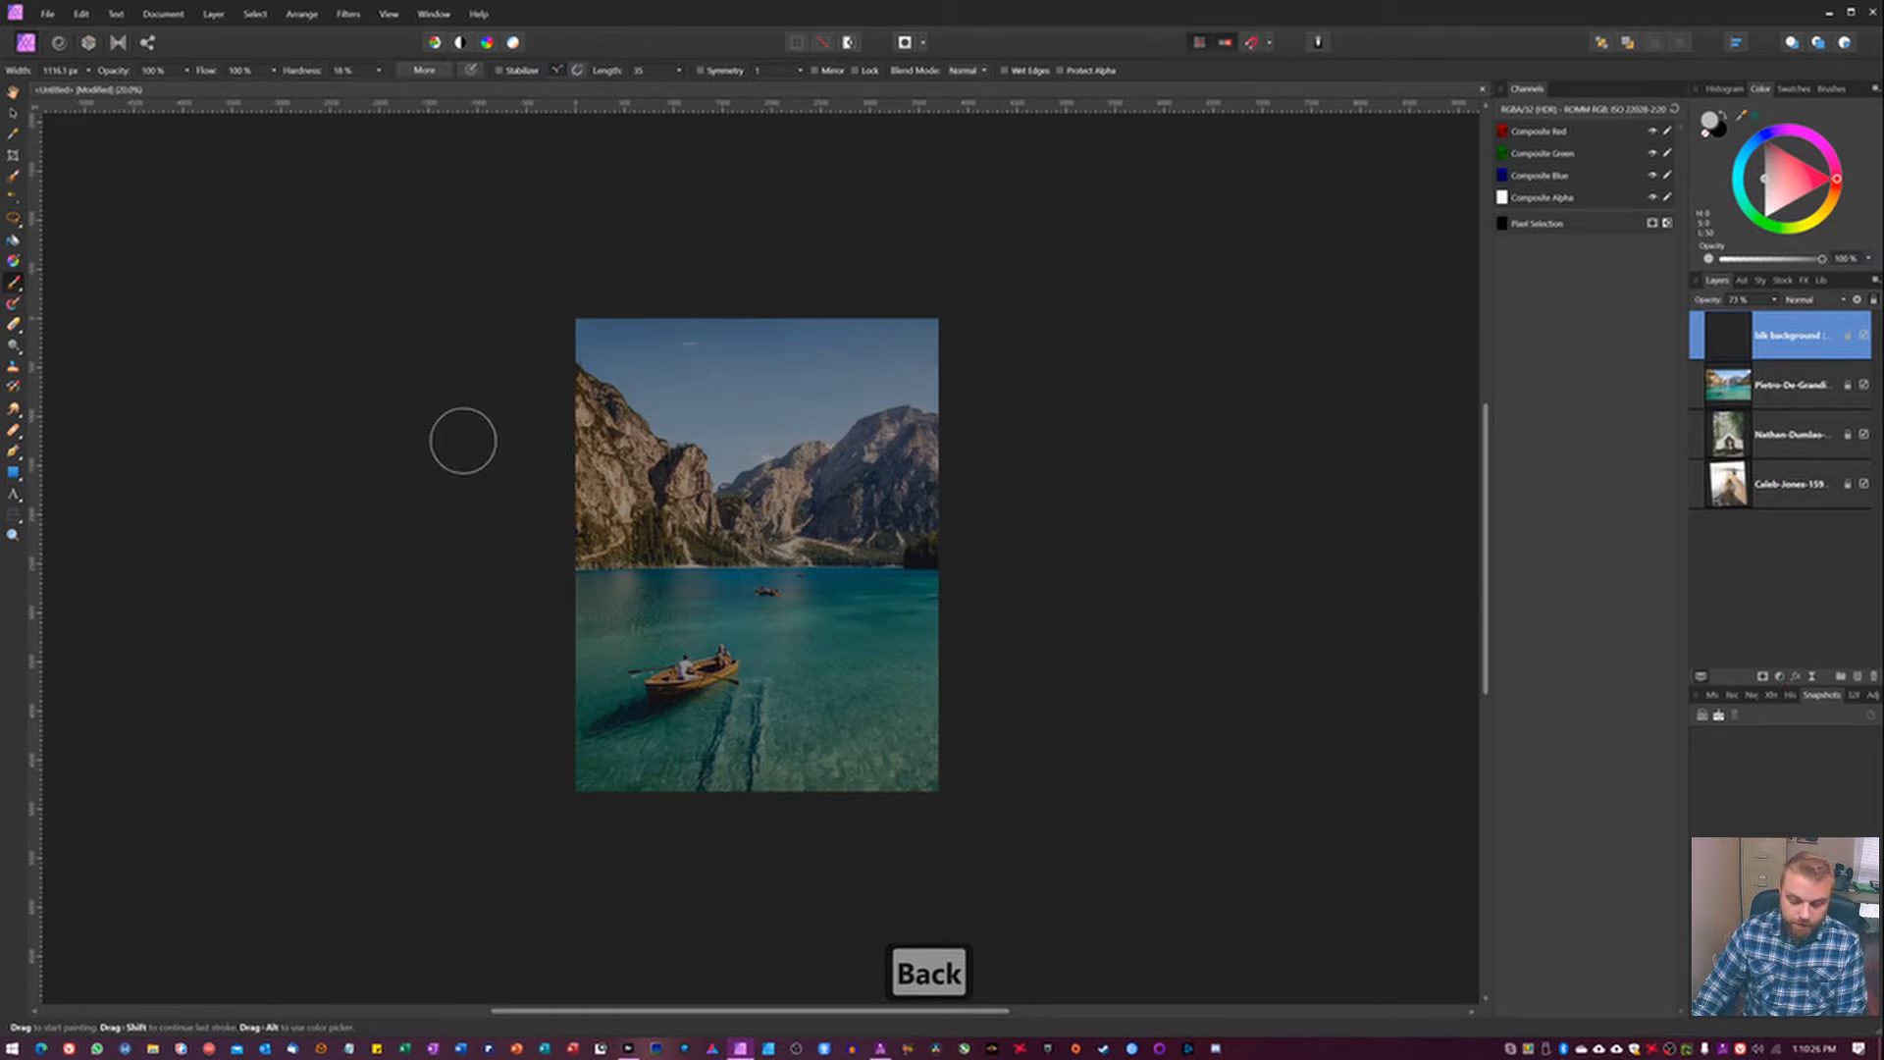
Draw a closed zigzag path with the Pen tool, crossing the canvas diagonally four times and extending beyond its edges.
{"action": "key", "text": "p"}
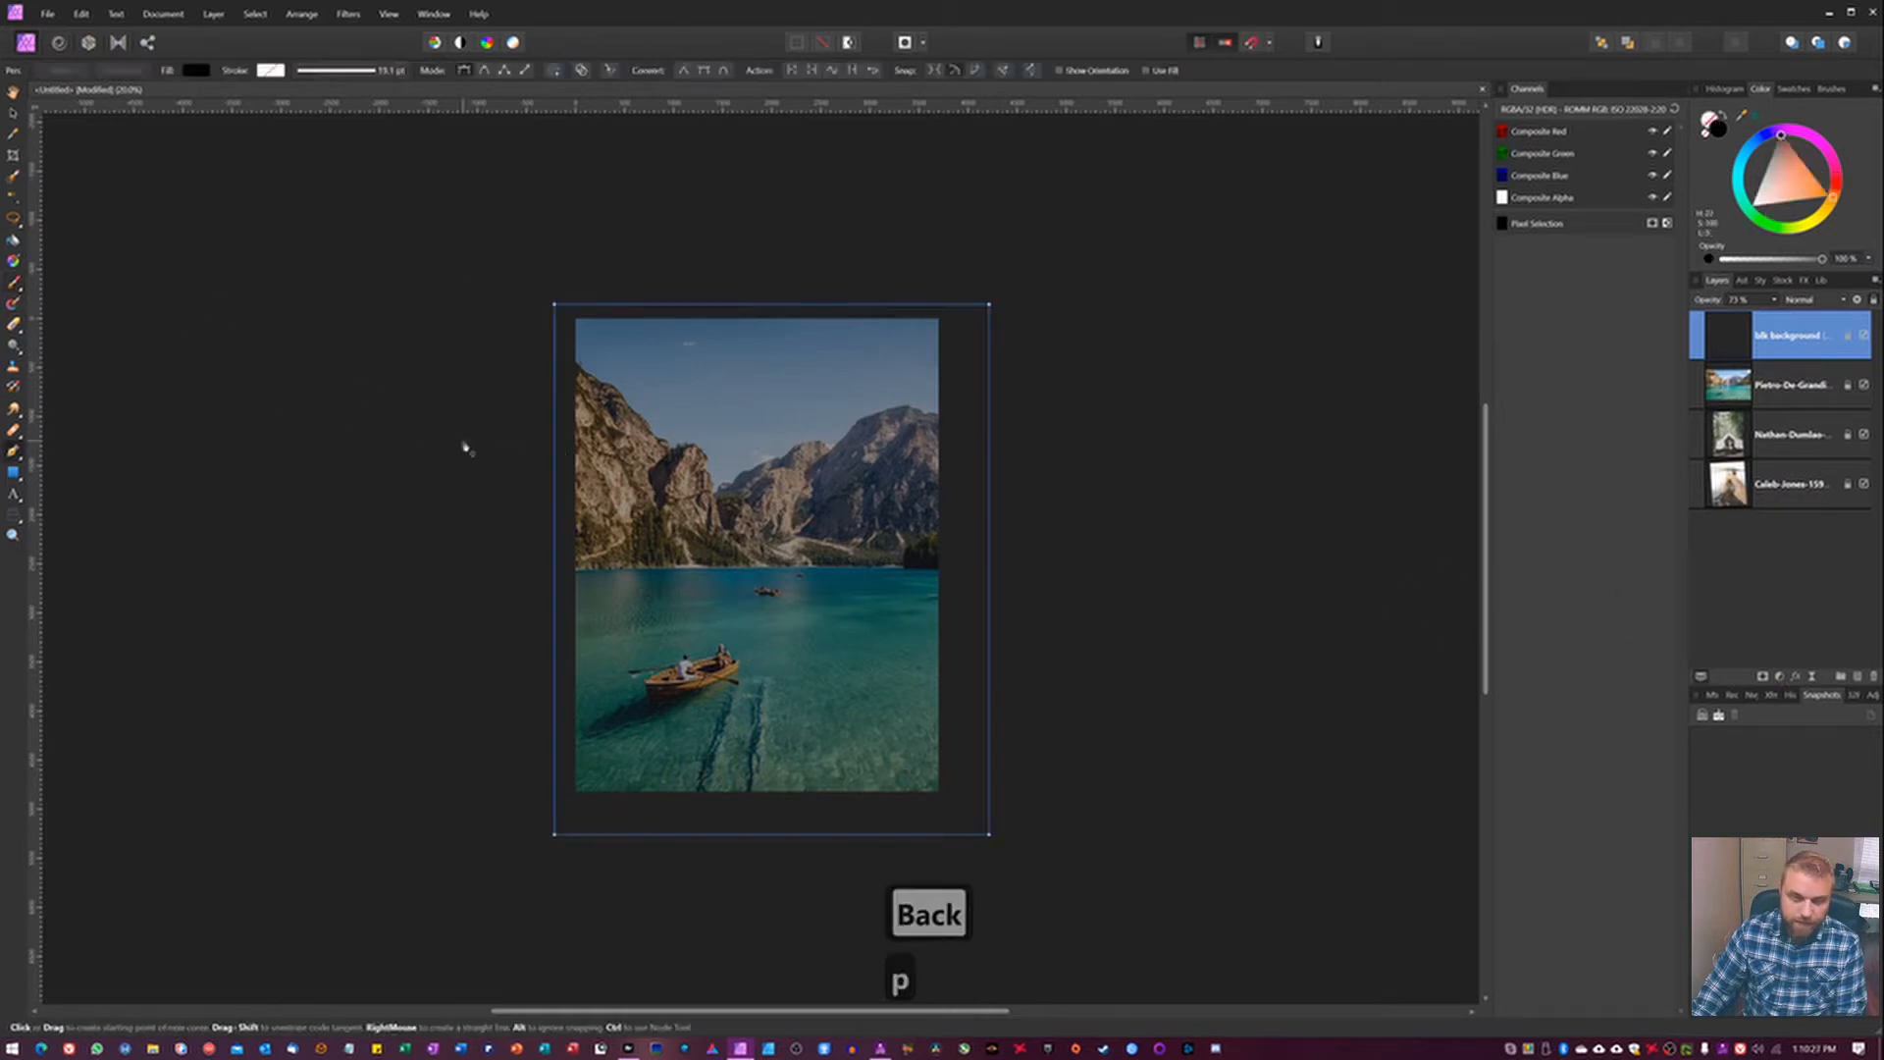
{"action": "left_click", "coordinate": [1045, 346]}
{"action": "left_click", "coordinate": [355, 649]}
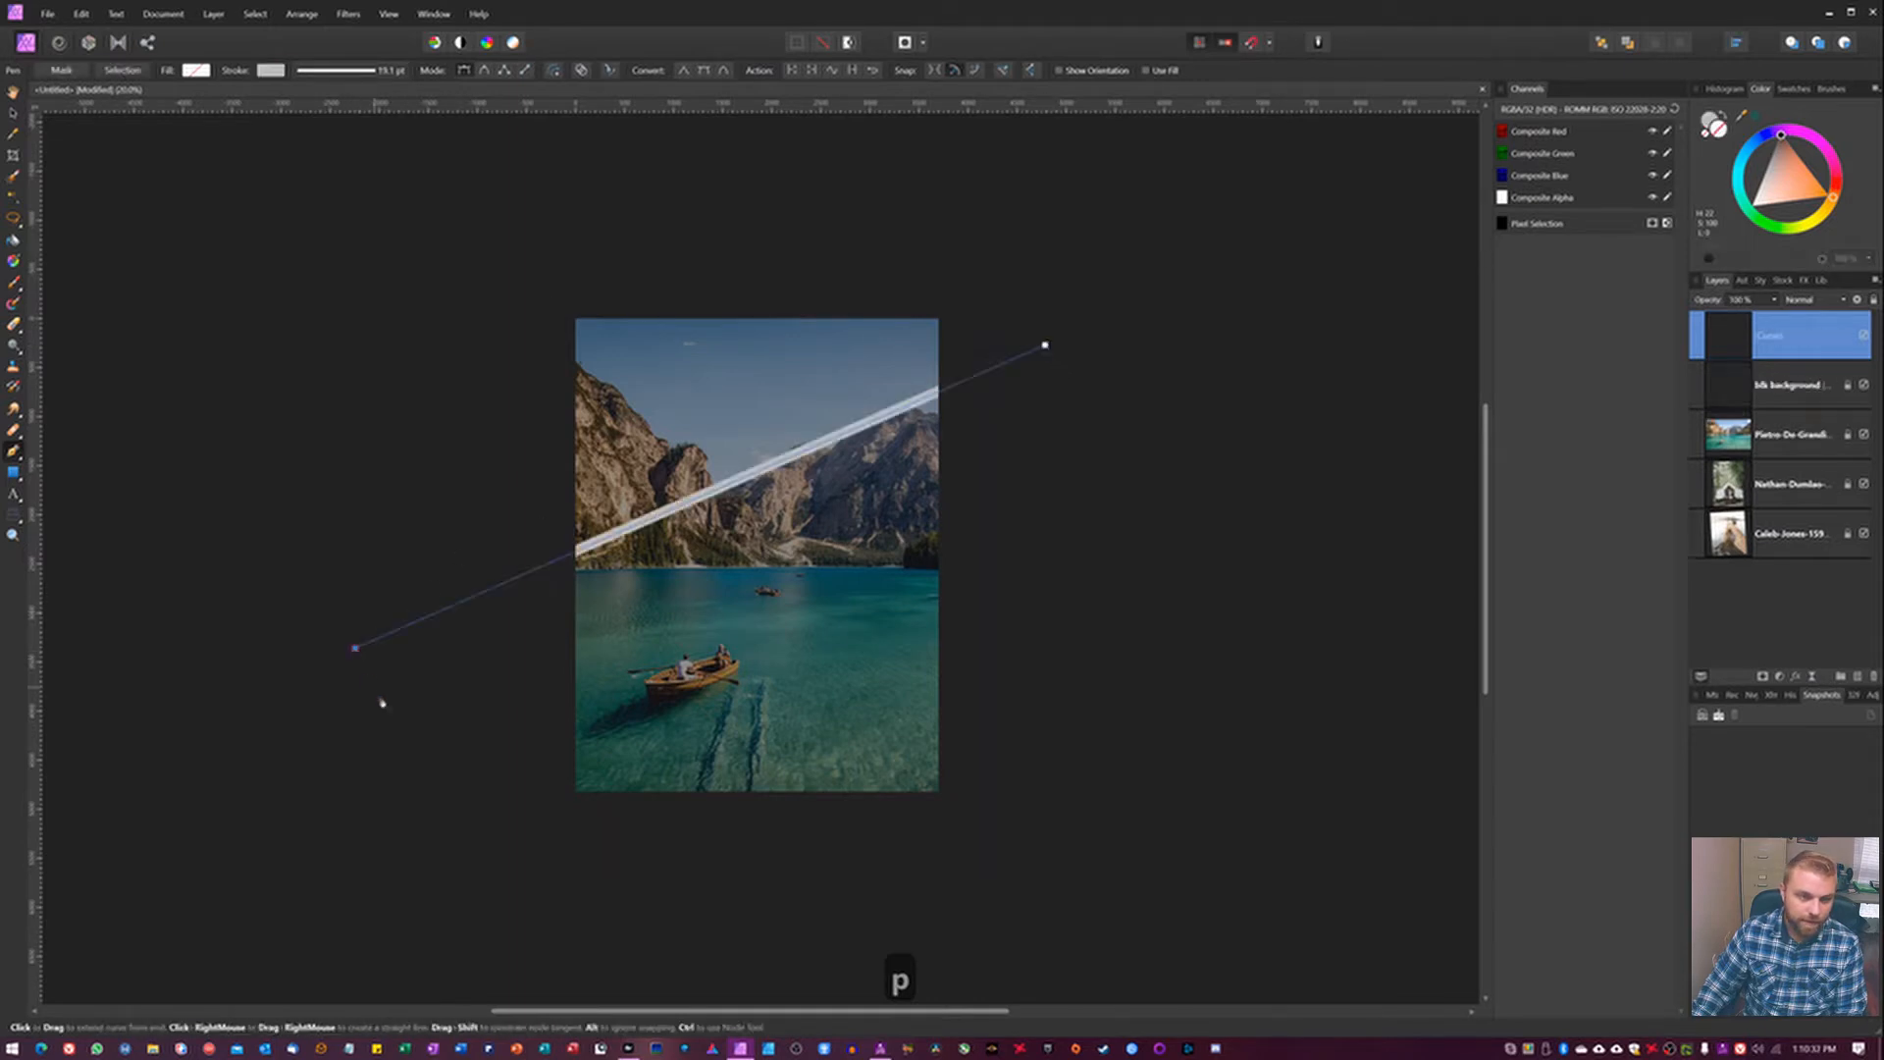
{"action": "left_click", "coordinate": [379, 697]}
{"action": "left_click", "coordinate": [1137, 393]}
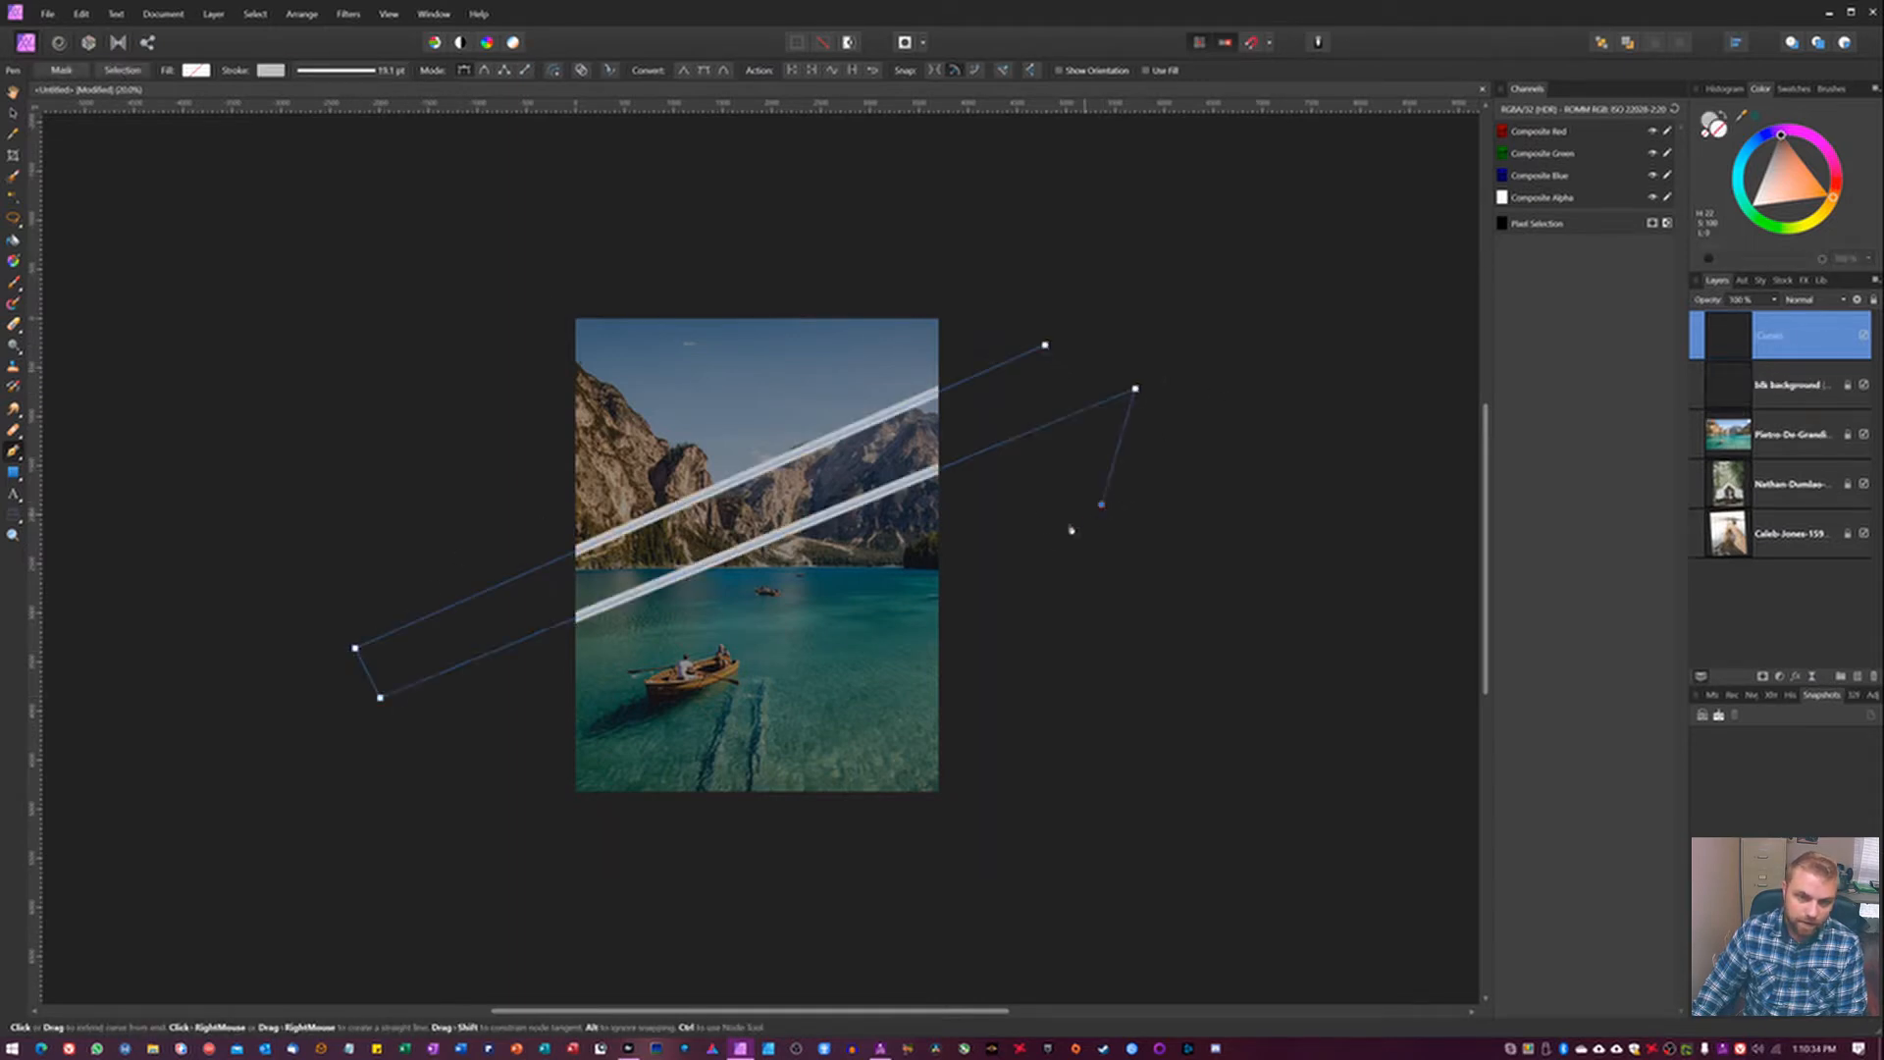
{"action": "left_click", "coordinate": [425, 744]}
{"action": "left_click", "coordinate": [410, 836]}
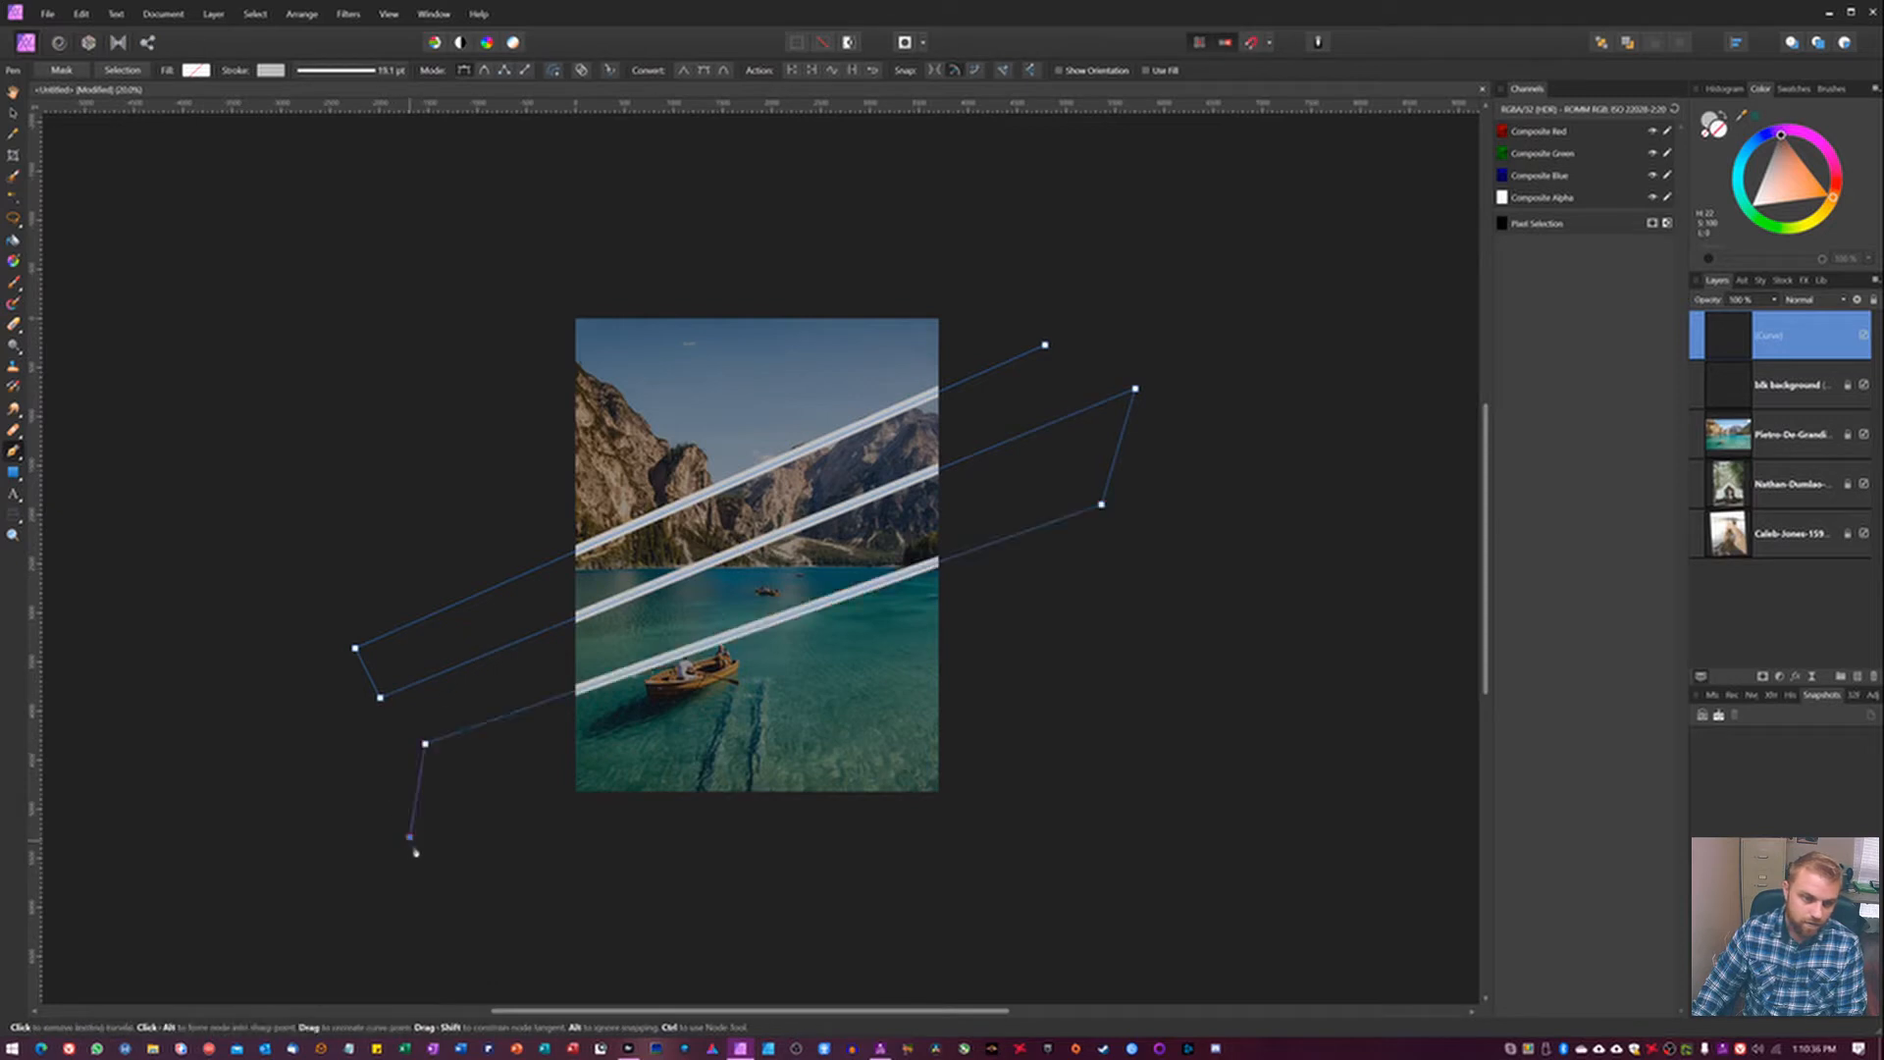
{"action": "left_click", "coordinate": [1082, 581]}
{"action": "left_click", "coordinate": [1204, 406]}
{"action": "left_click", "coordinate": [1045, 346]}
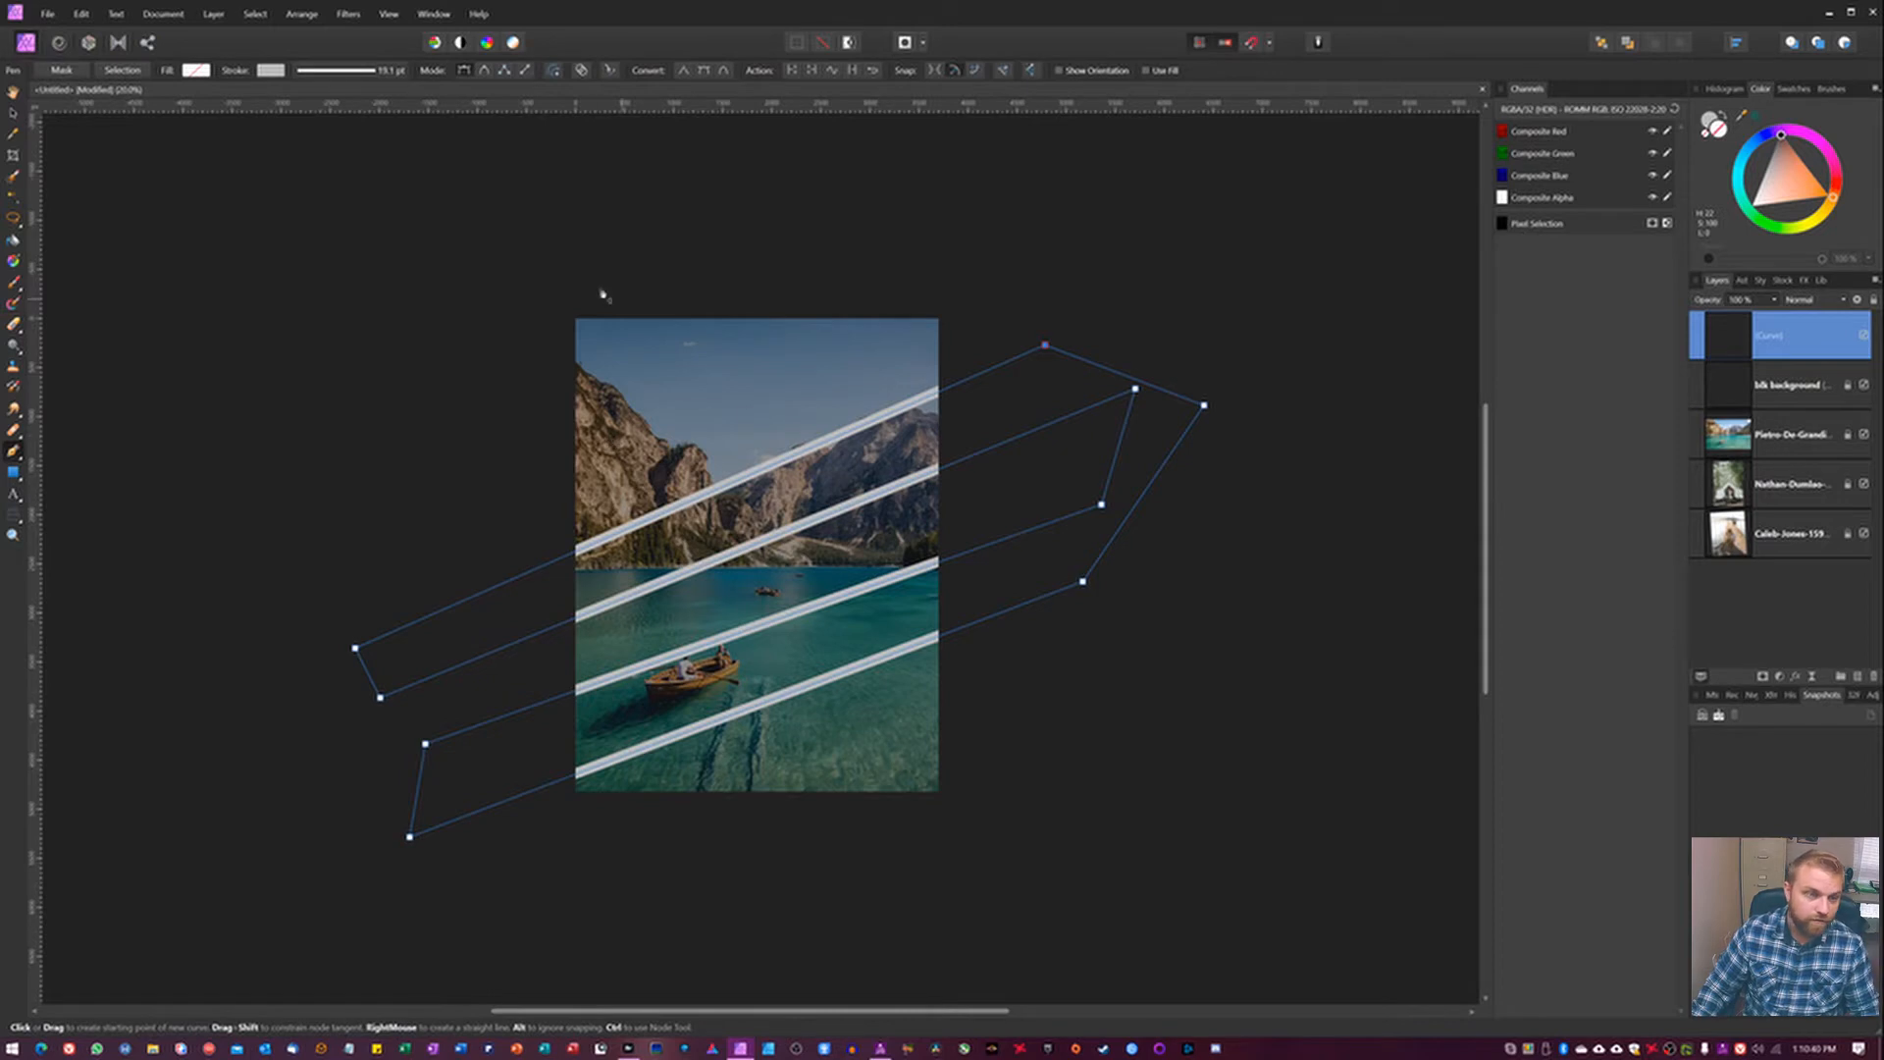
Change the zigzag path's stroke colour to light orange and deselect the path.
{"action": "left_click", "coordinate": [274, 74]}
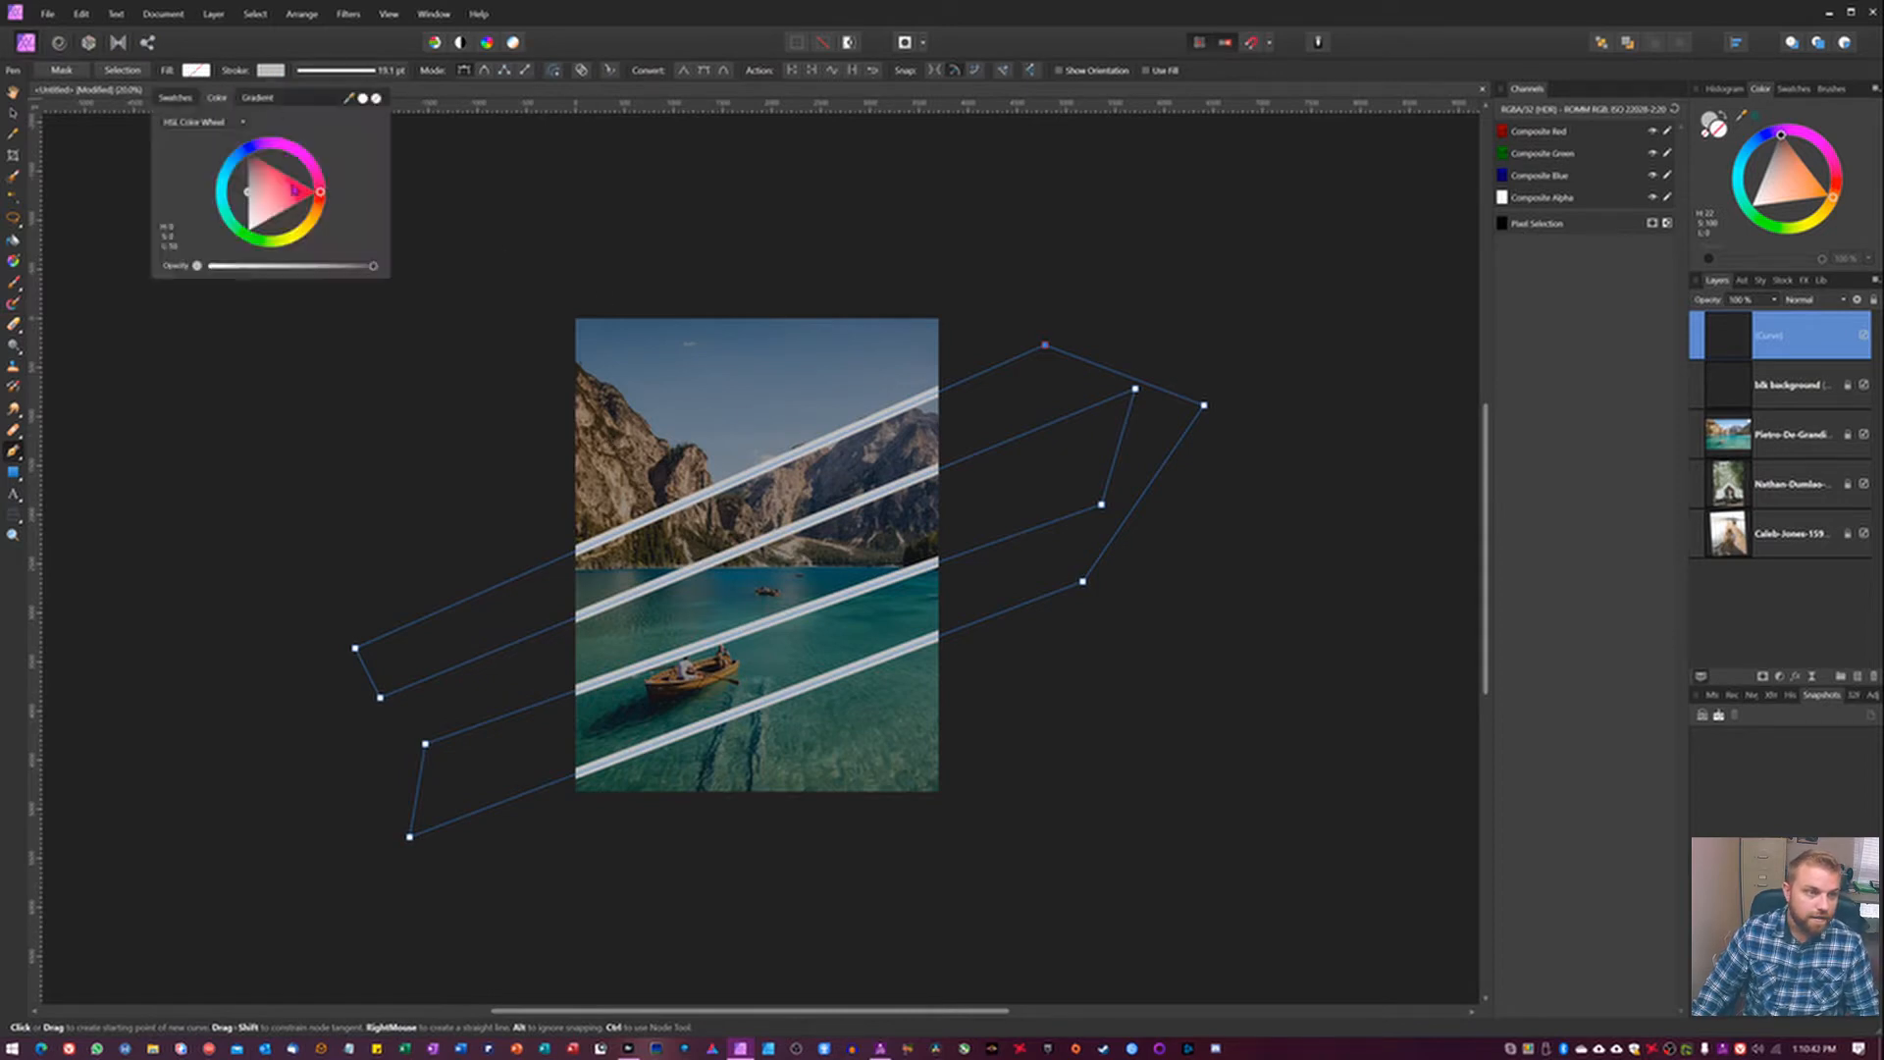
{"action": "mouse_move", "coordinate": [272, 196]}
{"action": "left_mouse_down"}
{"action": "mouse_move", "coordinate": [319, 210]}
{"action": "mouse_move", "coordinate": [315, 327]}
{"action": "mouse_move", "coordinate": [451, 347]}
{"action": "mouse_move", "coordinate": [547, 168]}
{"action": "mouse_move", "coordinate": [289, 256]}
{"action": "mouse_move", "coordinate": [334, 241]}
{"action": "left_mouse_up"}
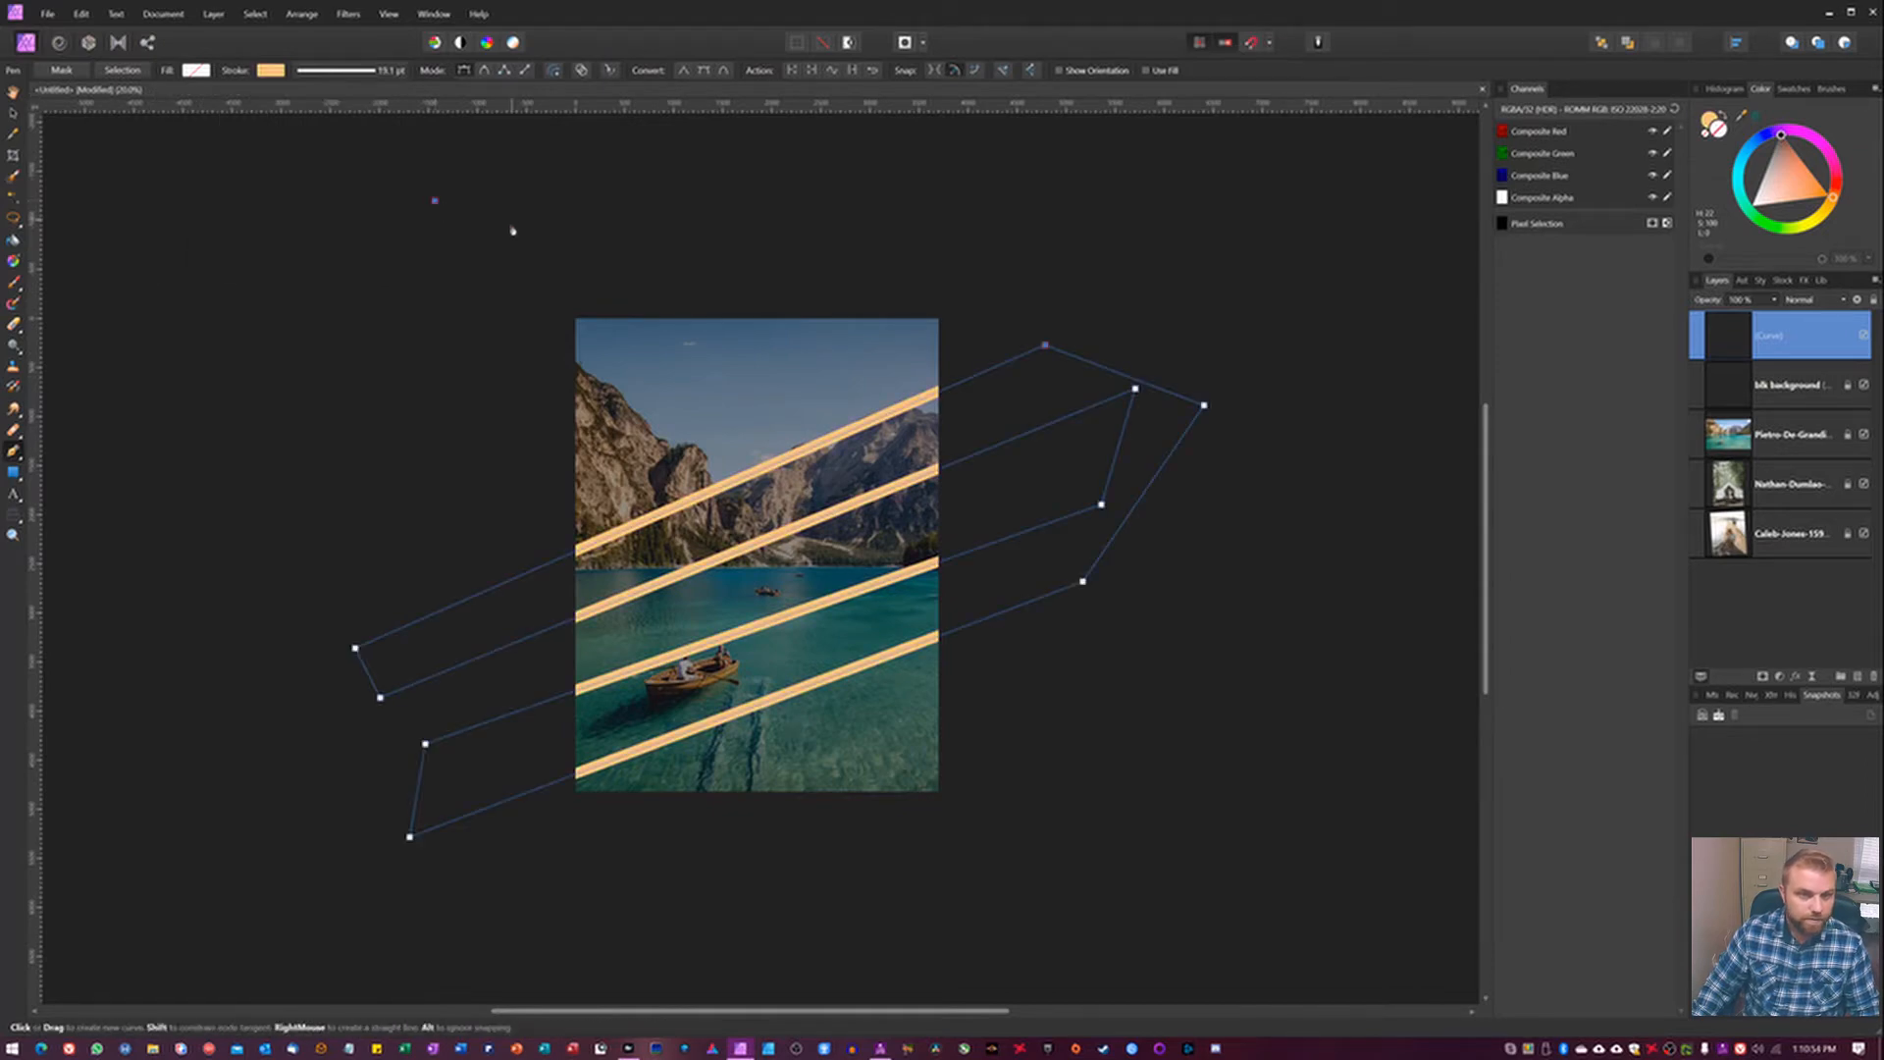
{"action": "key", "text": "v"}
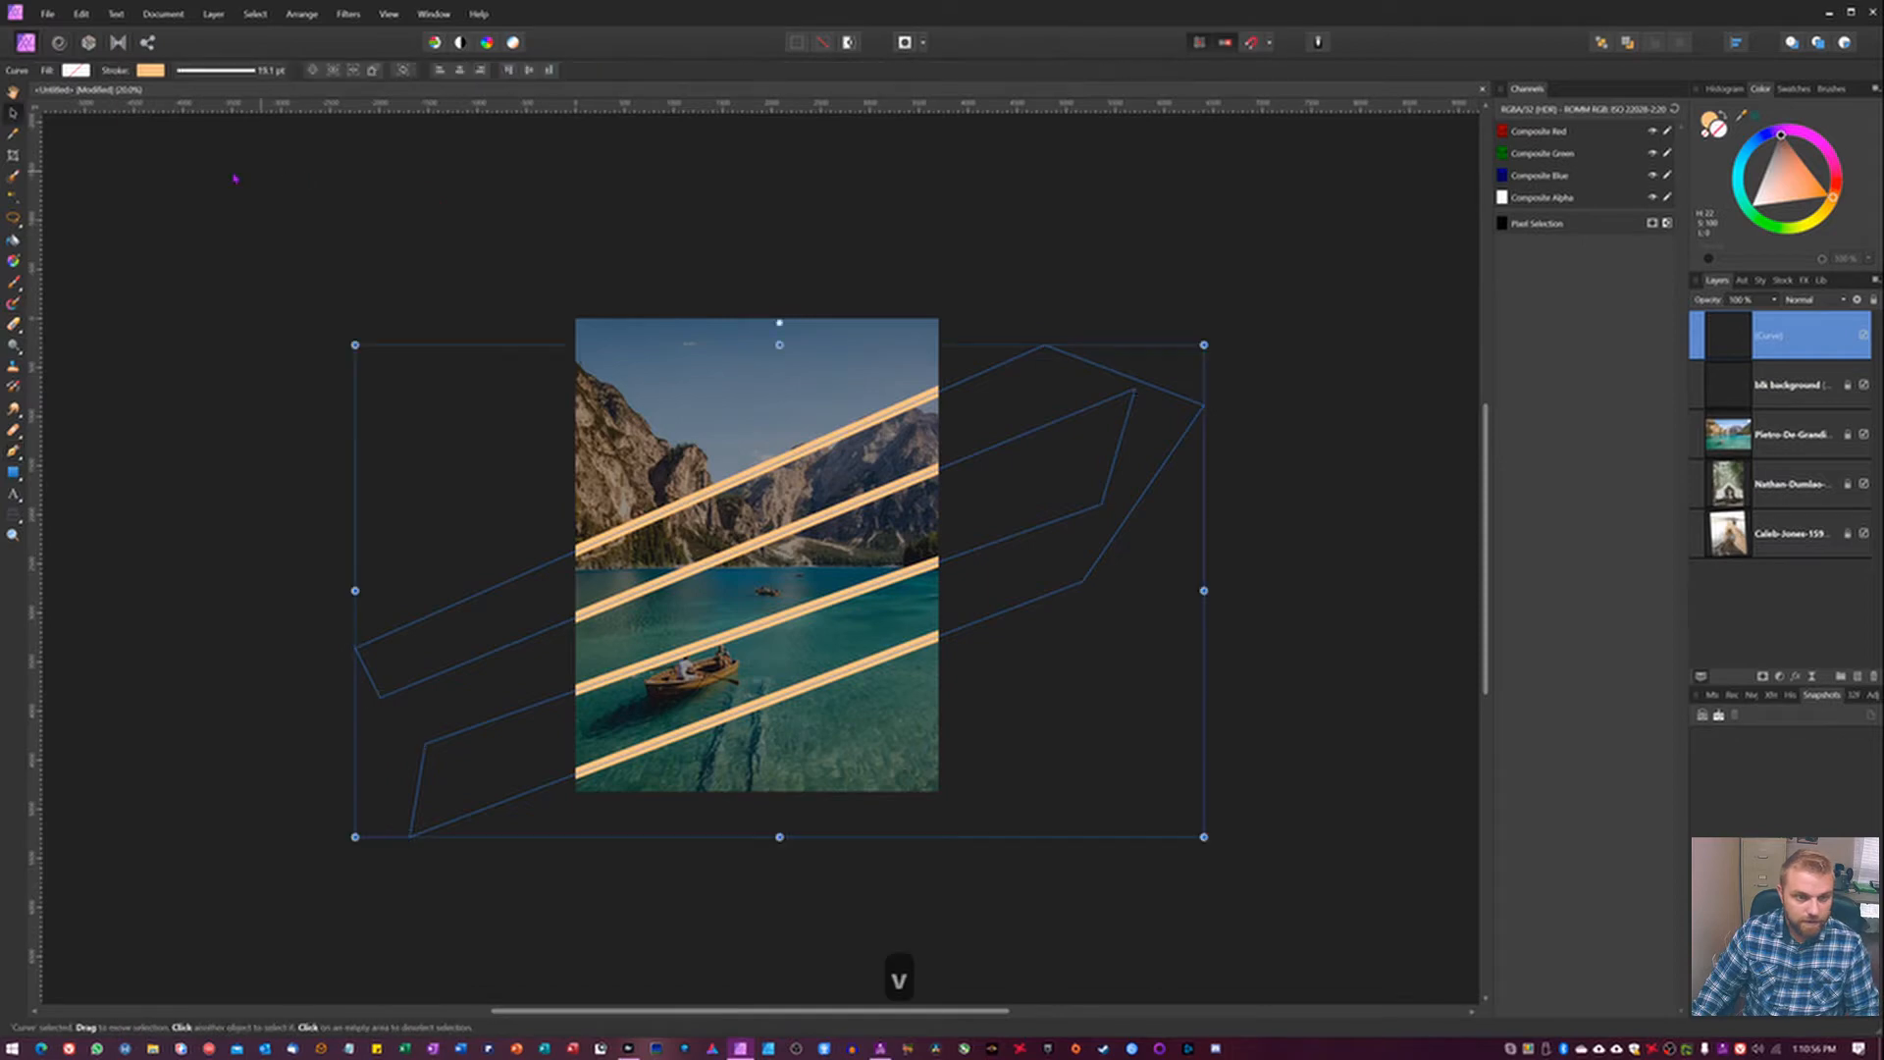
{"action": "left_click", "coordinate": [235, 245]}
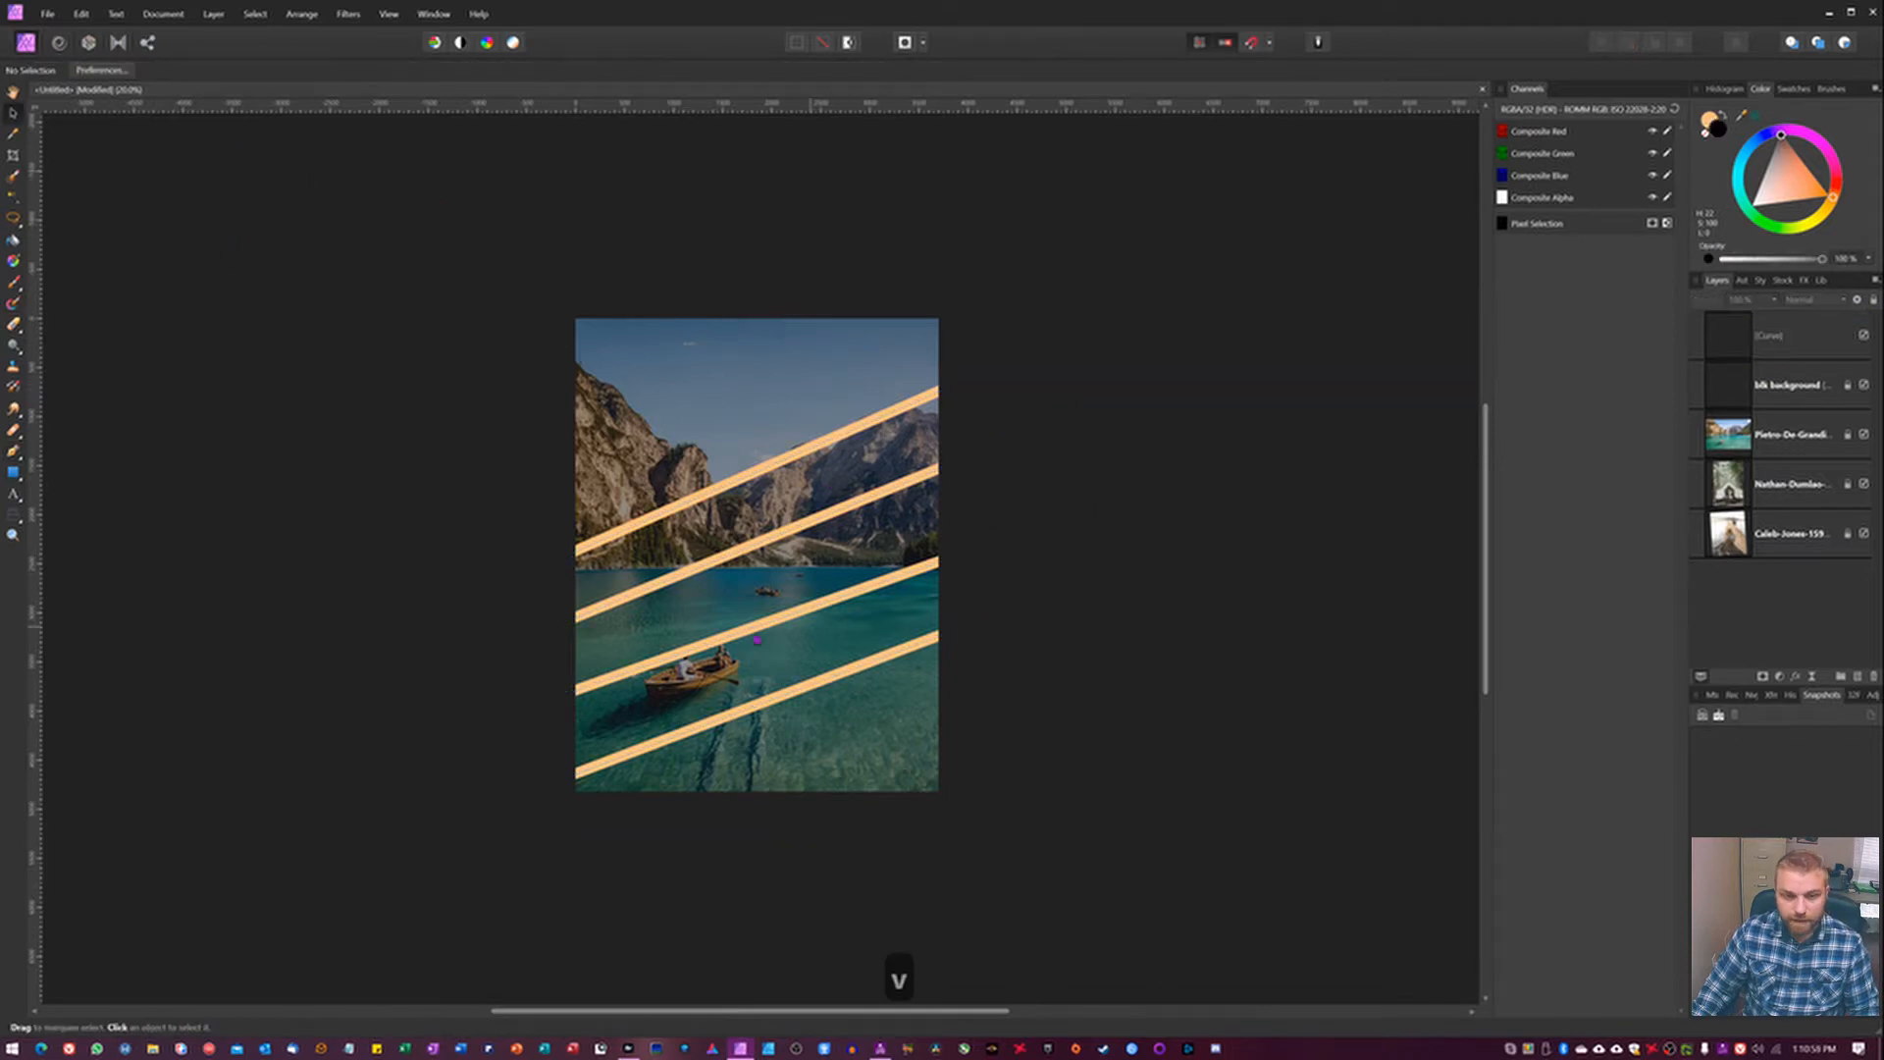
Apply a Box Blur with a 200 px radius to the orange zigzag curve.
{"action": "left_click", "coordinate": [1796, 339]}
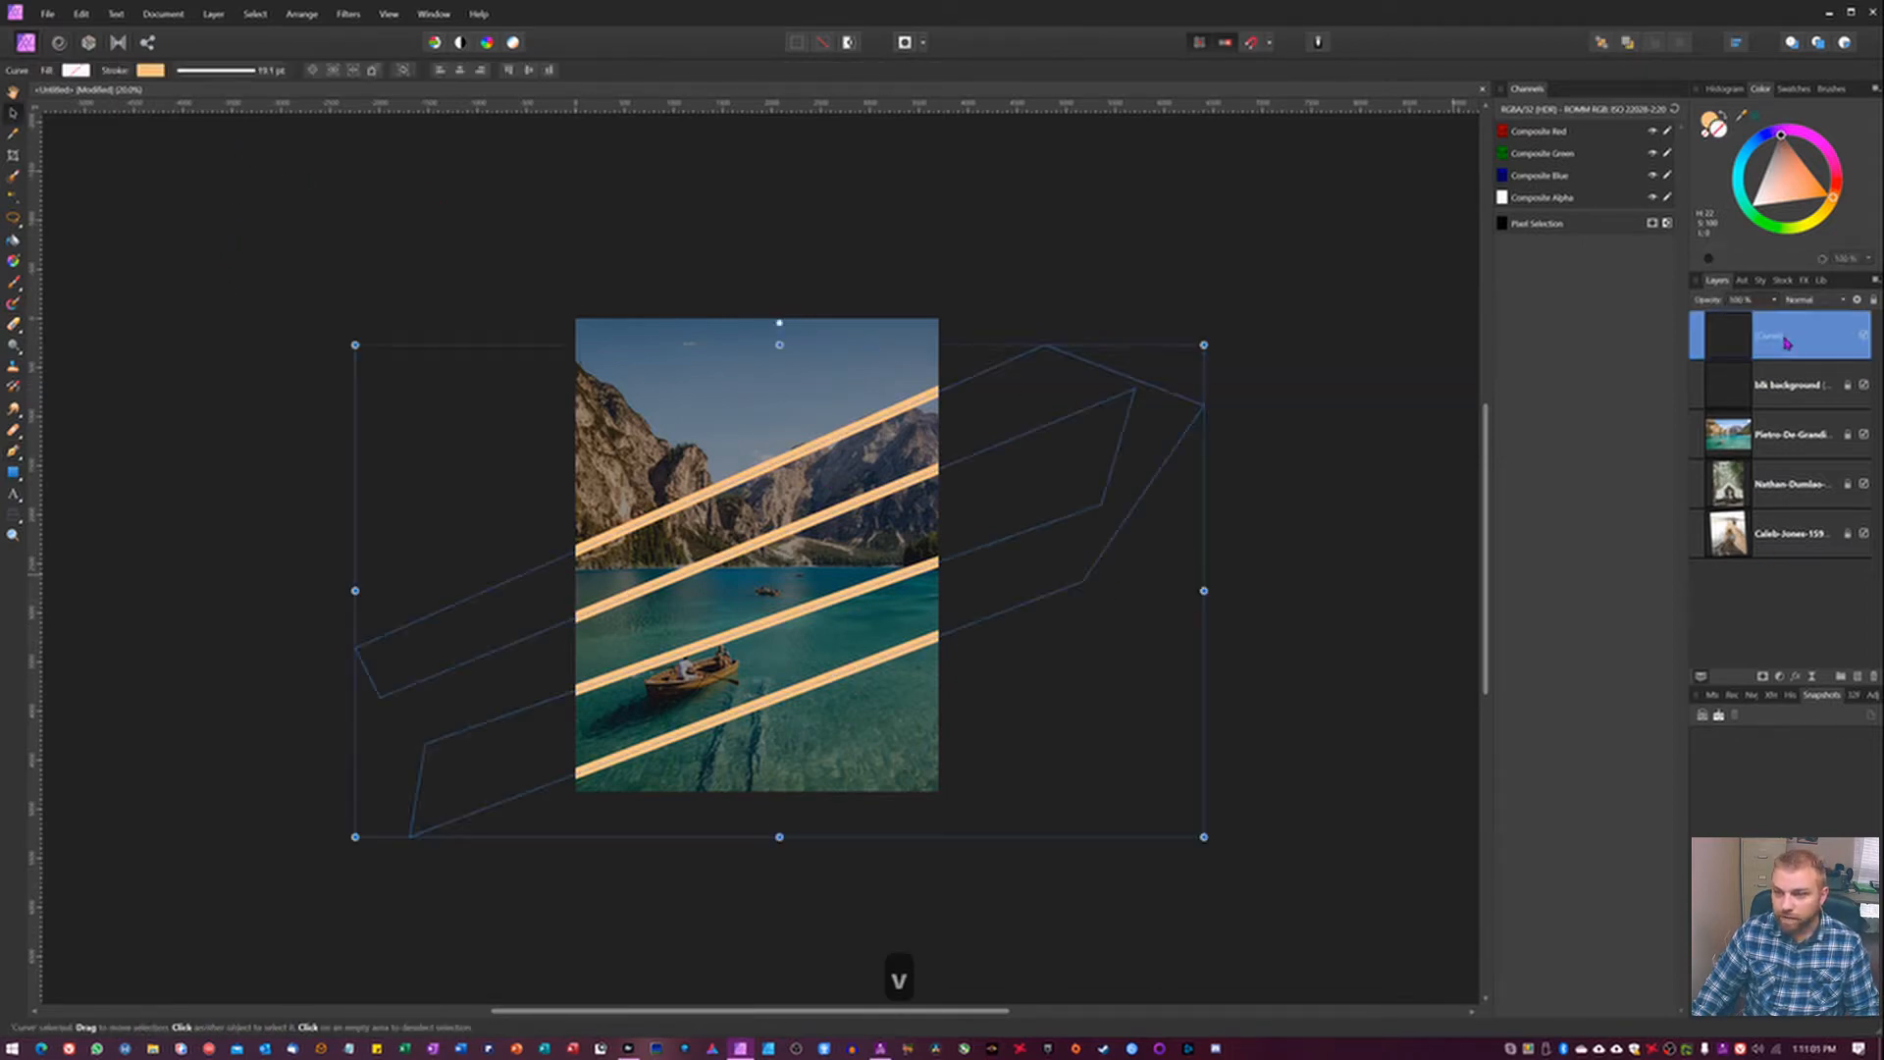
{"action": "left_click", "coordinate": [347, 15]}
{"action": "mouse_move", "coordinate": [196, 48]}
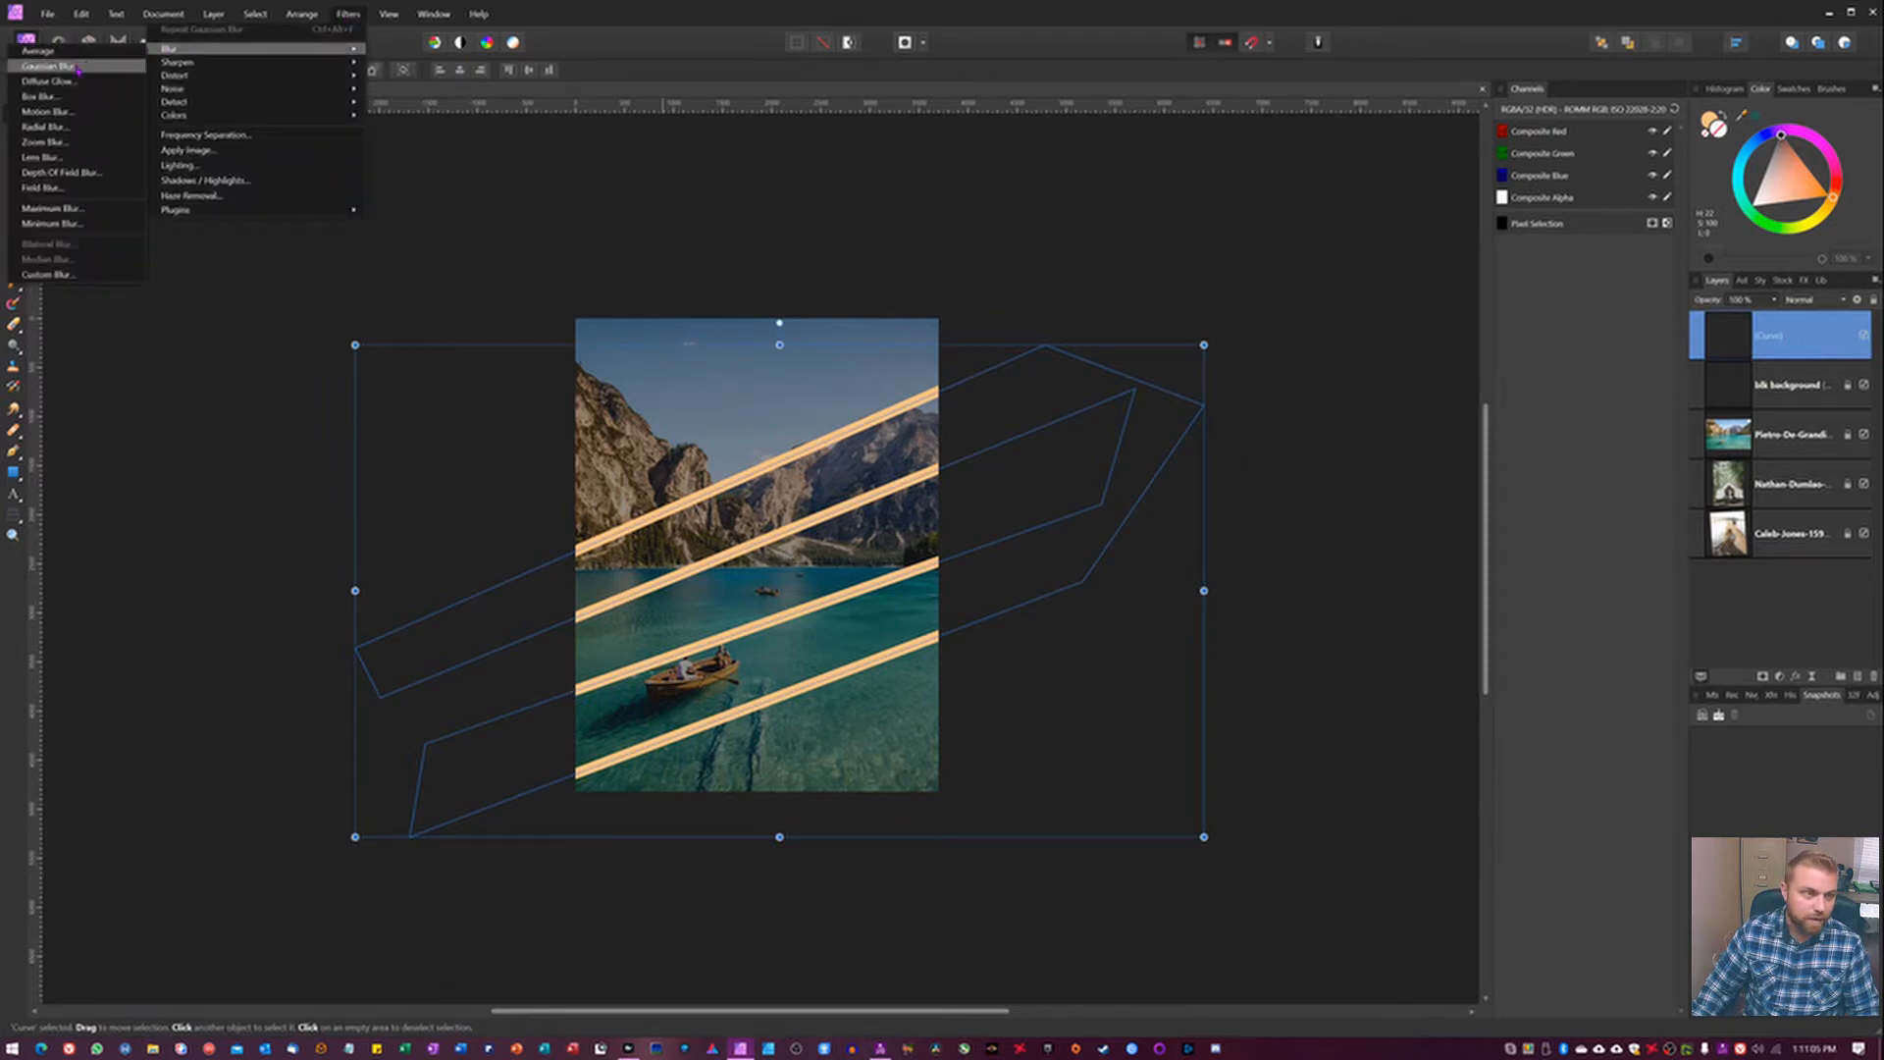
{"action": "left_click", "coordinate": [59, 96]}
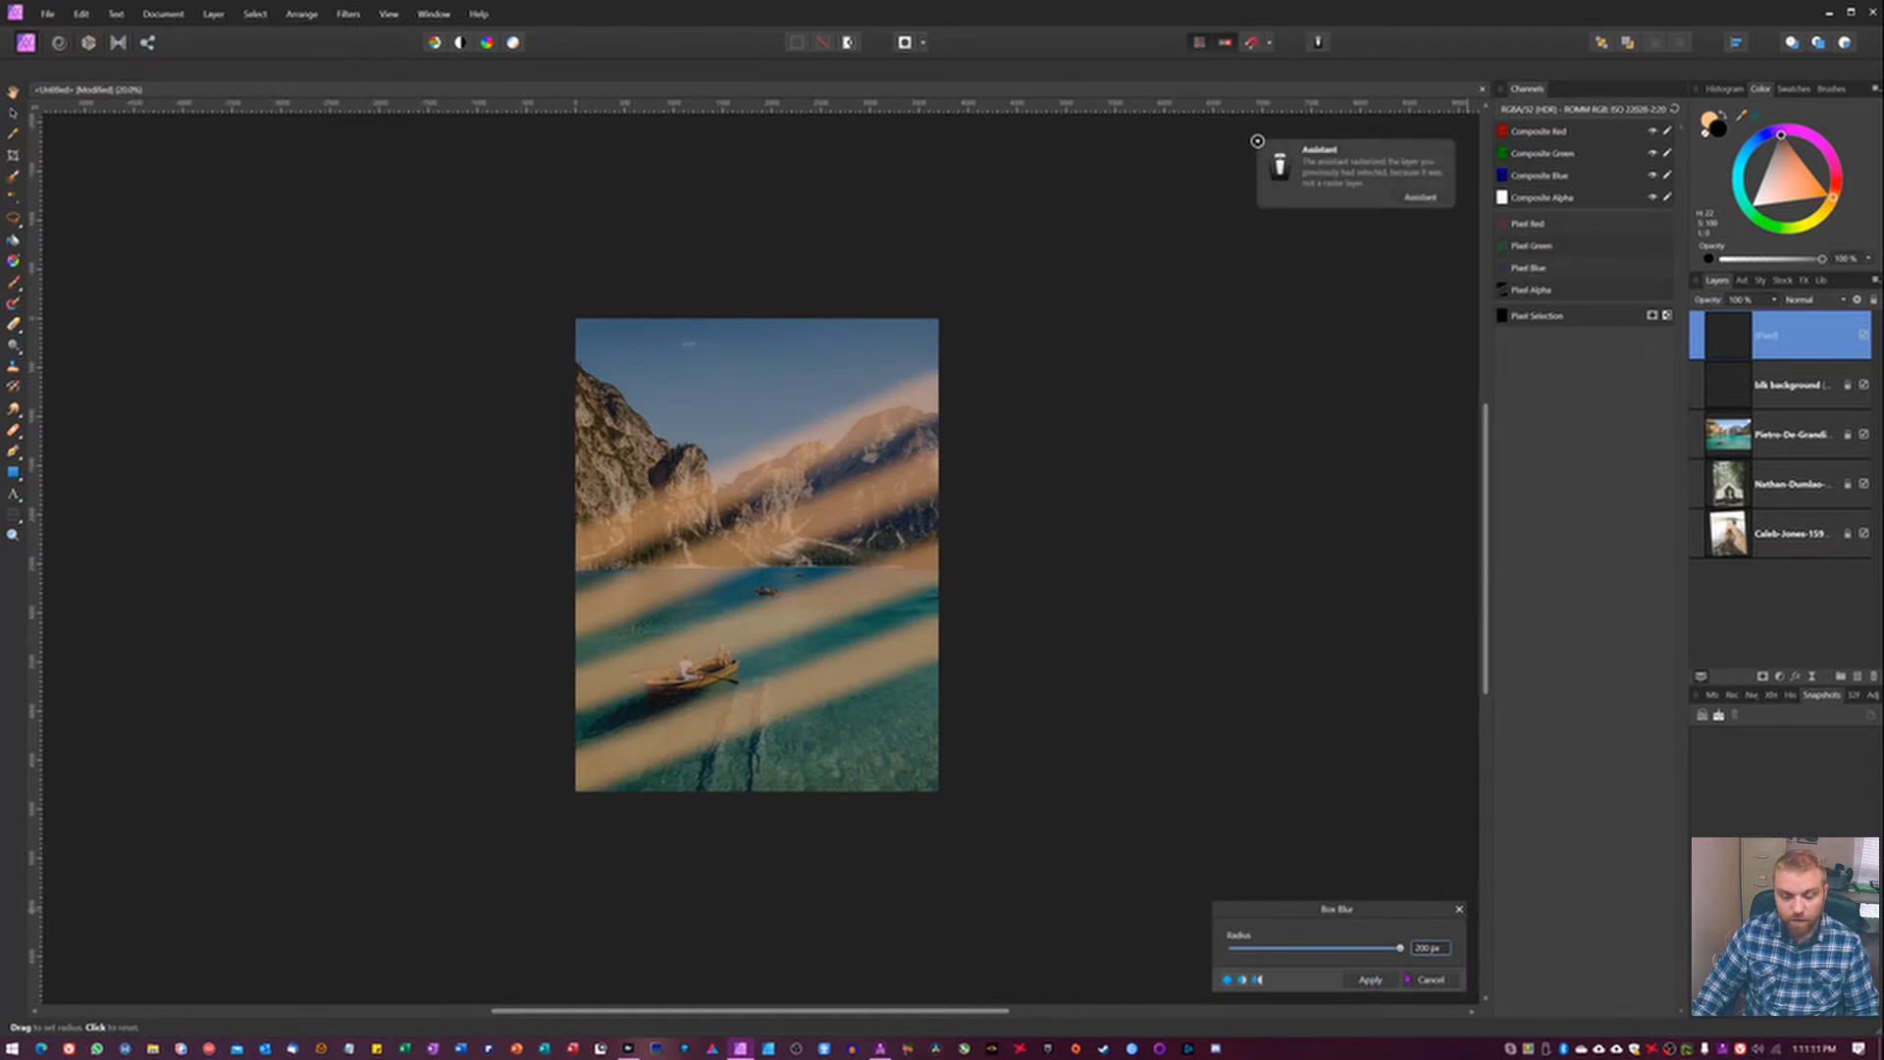
{"action": "left_click", "coordinate": [1370, 980]}
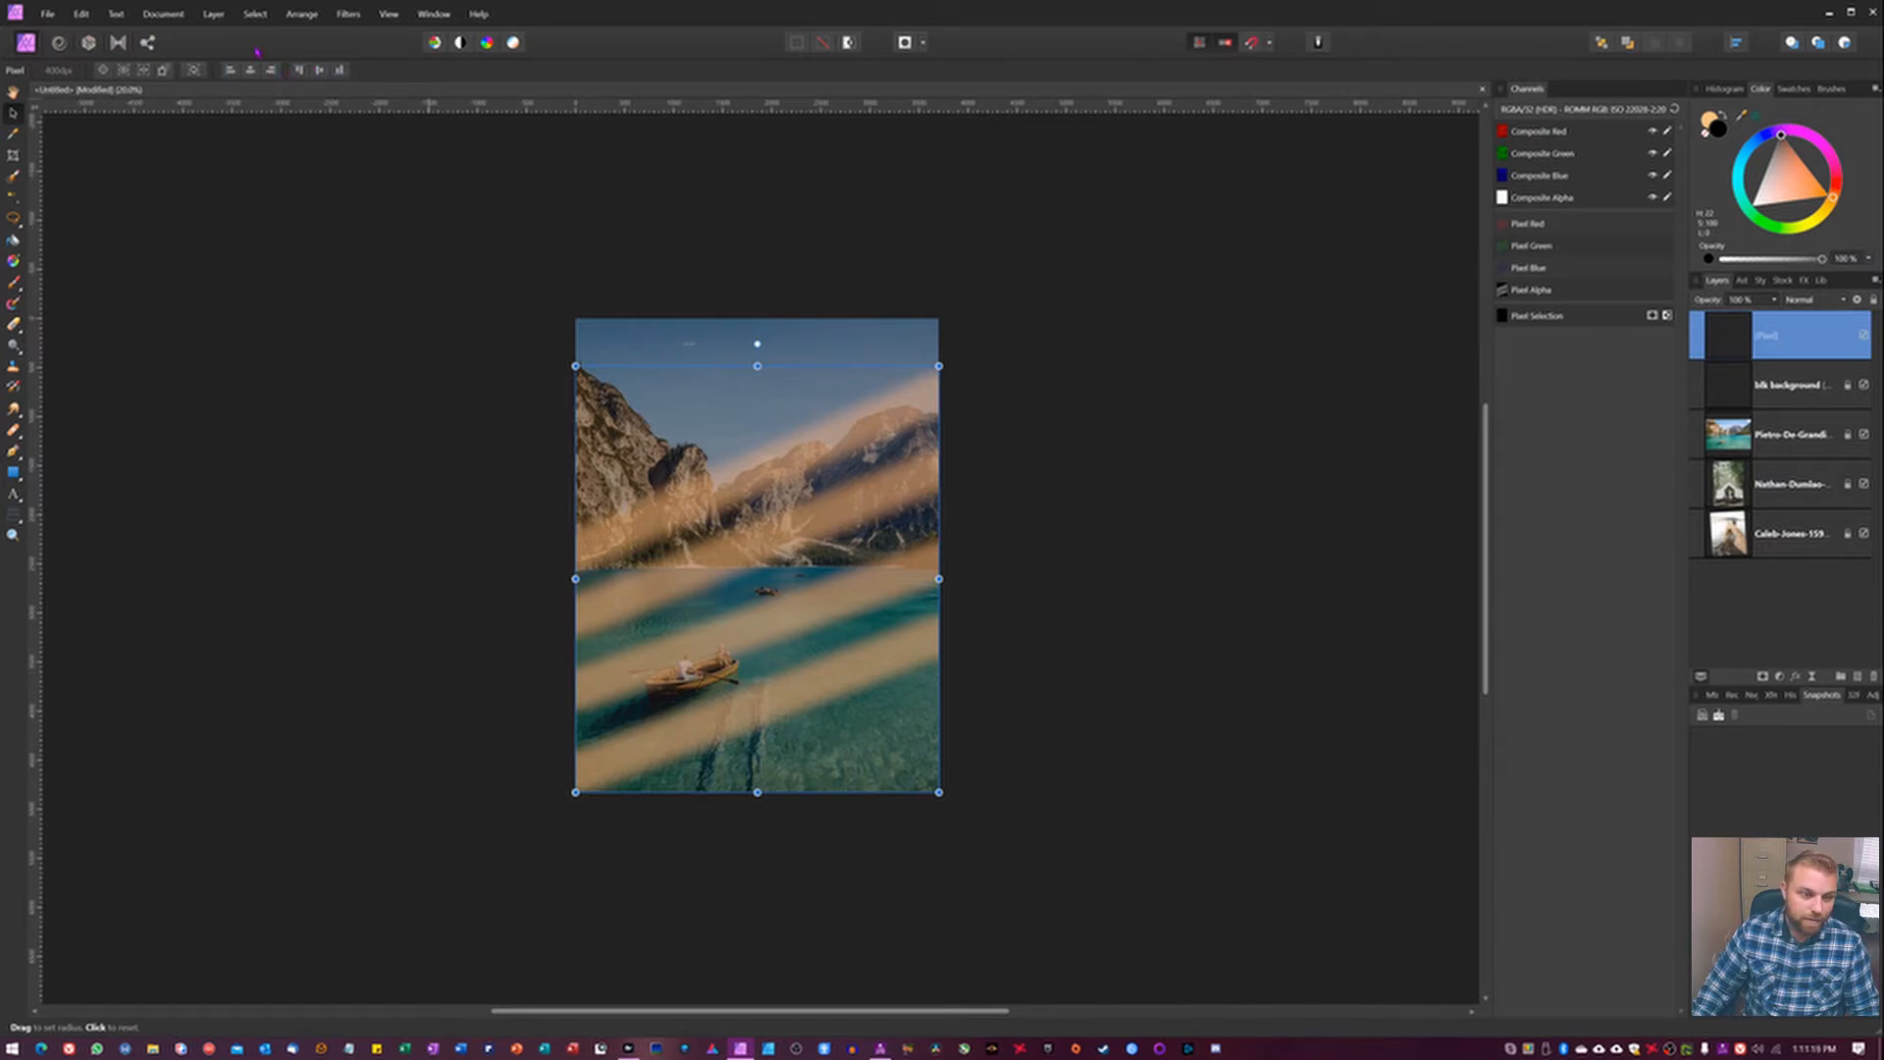
Apply a Gaussian Blur with a 100 px radius to the blurred orange lines layer.
{"action": "left_click", "coordinate": [301, 14]}
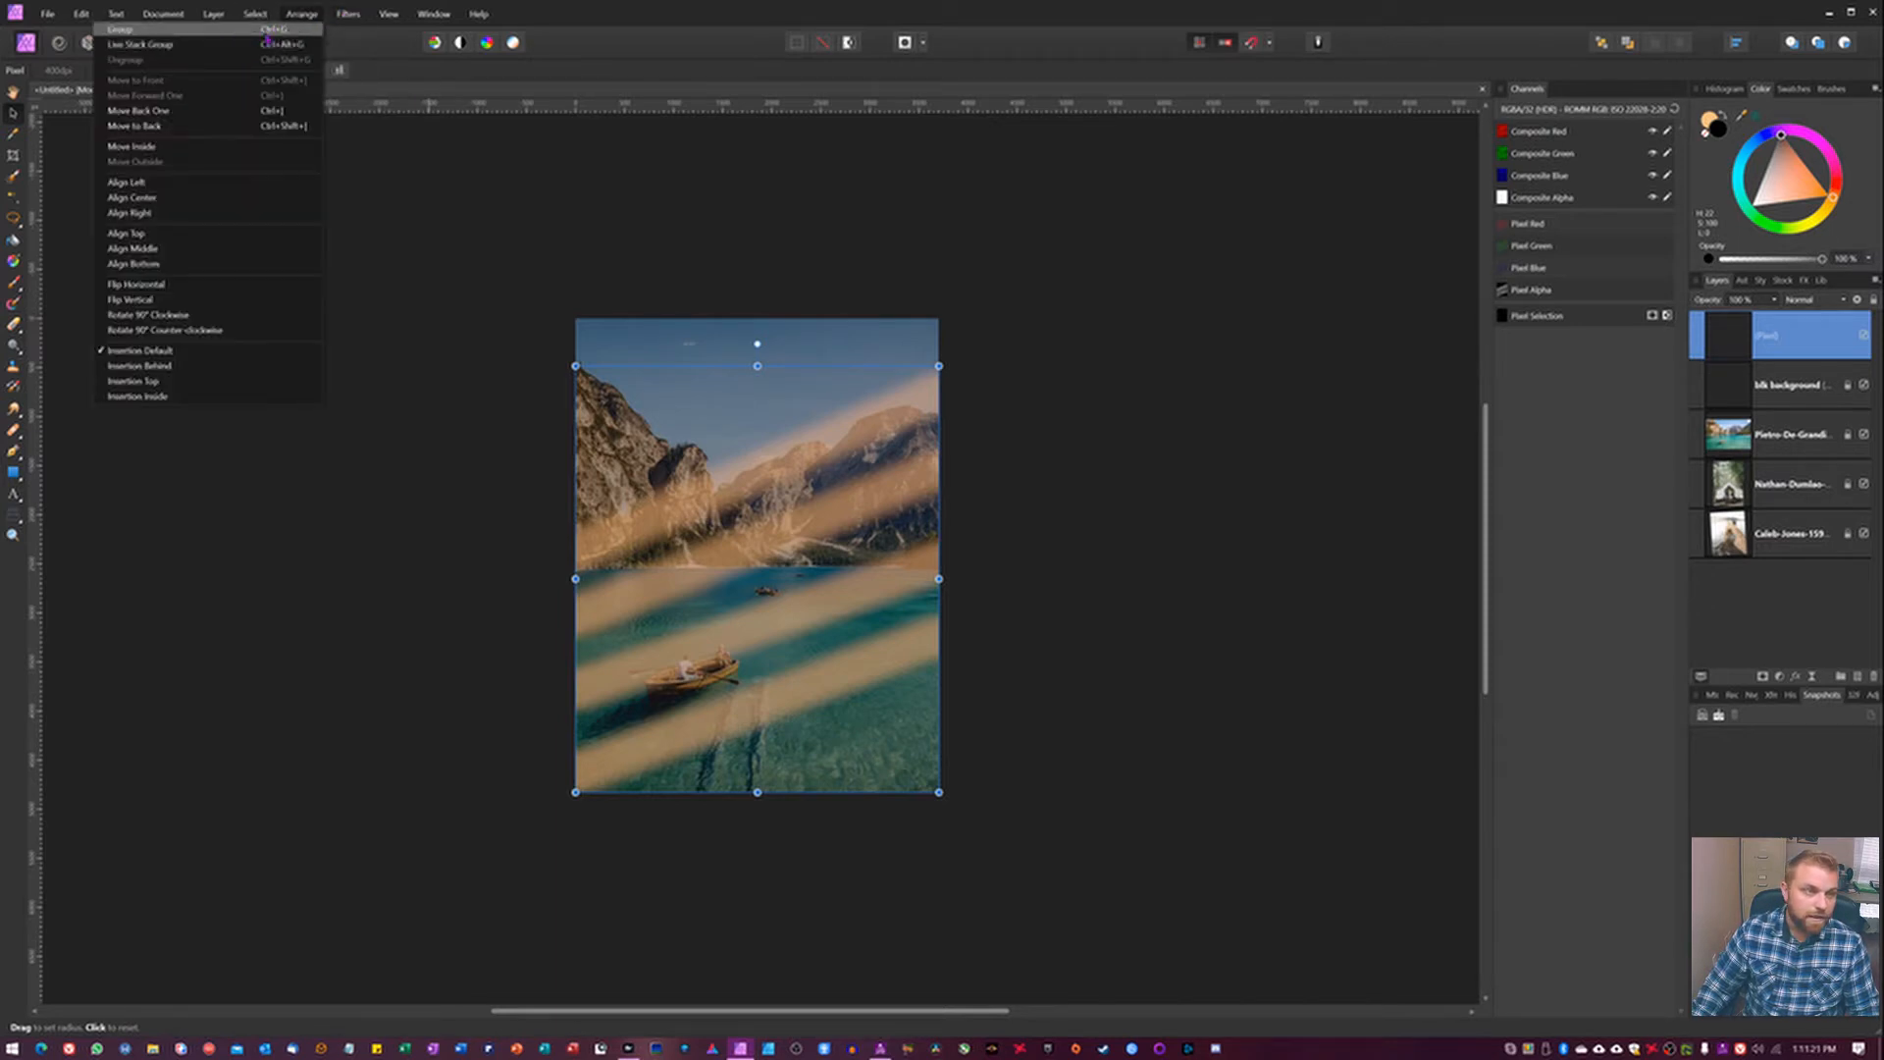
{"action": "mouse_move", "coordinate": [347, 14]}
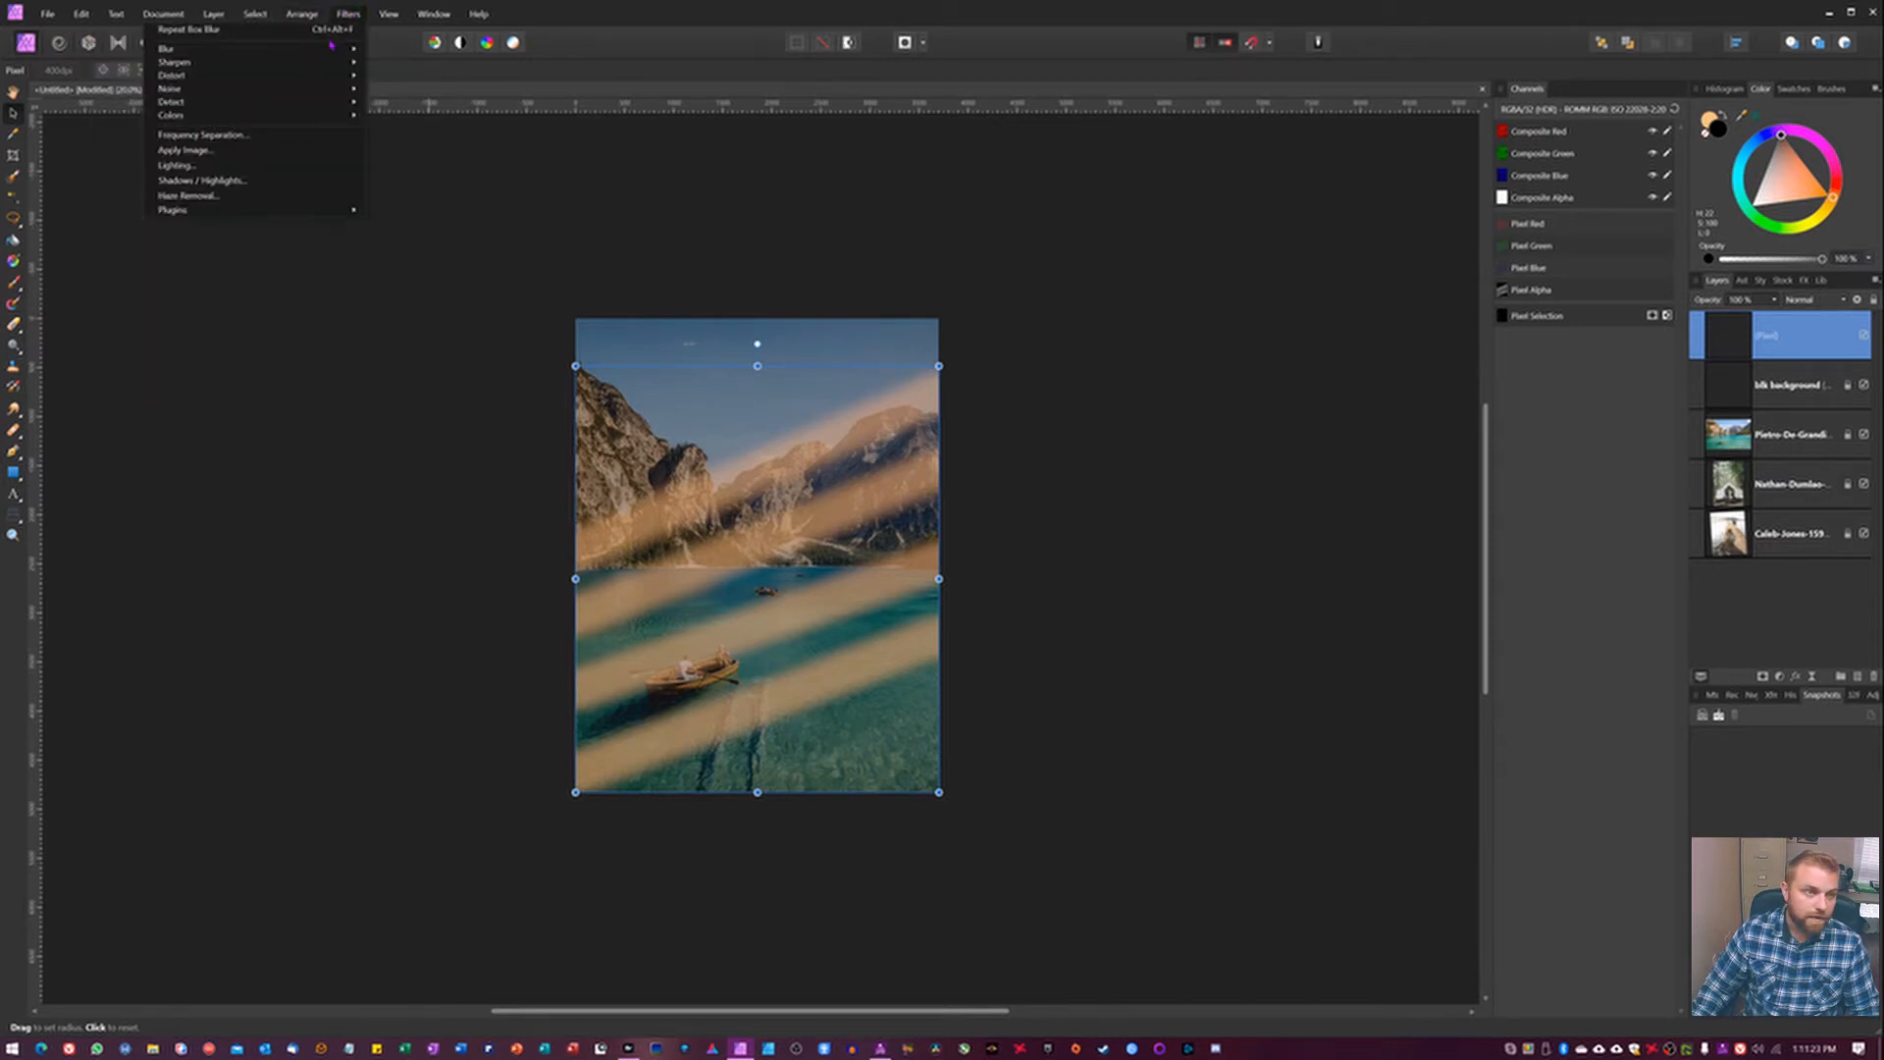
{"action": "mouse_move", "coordinate": [331, 48]}
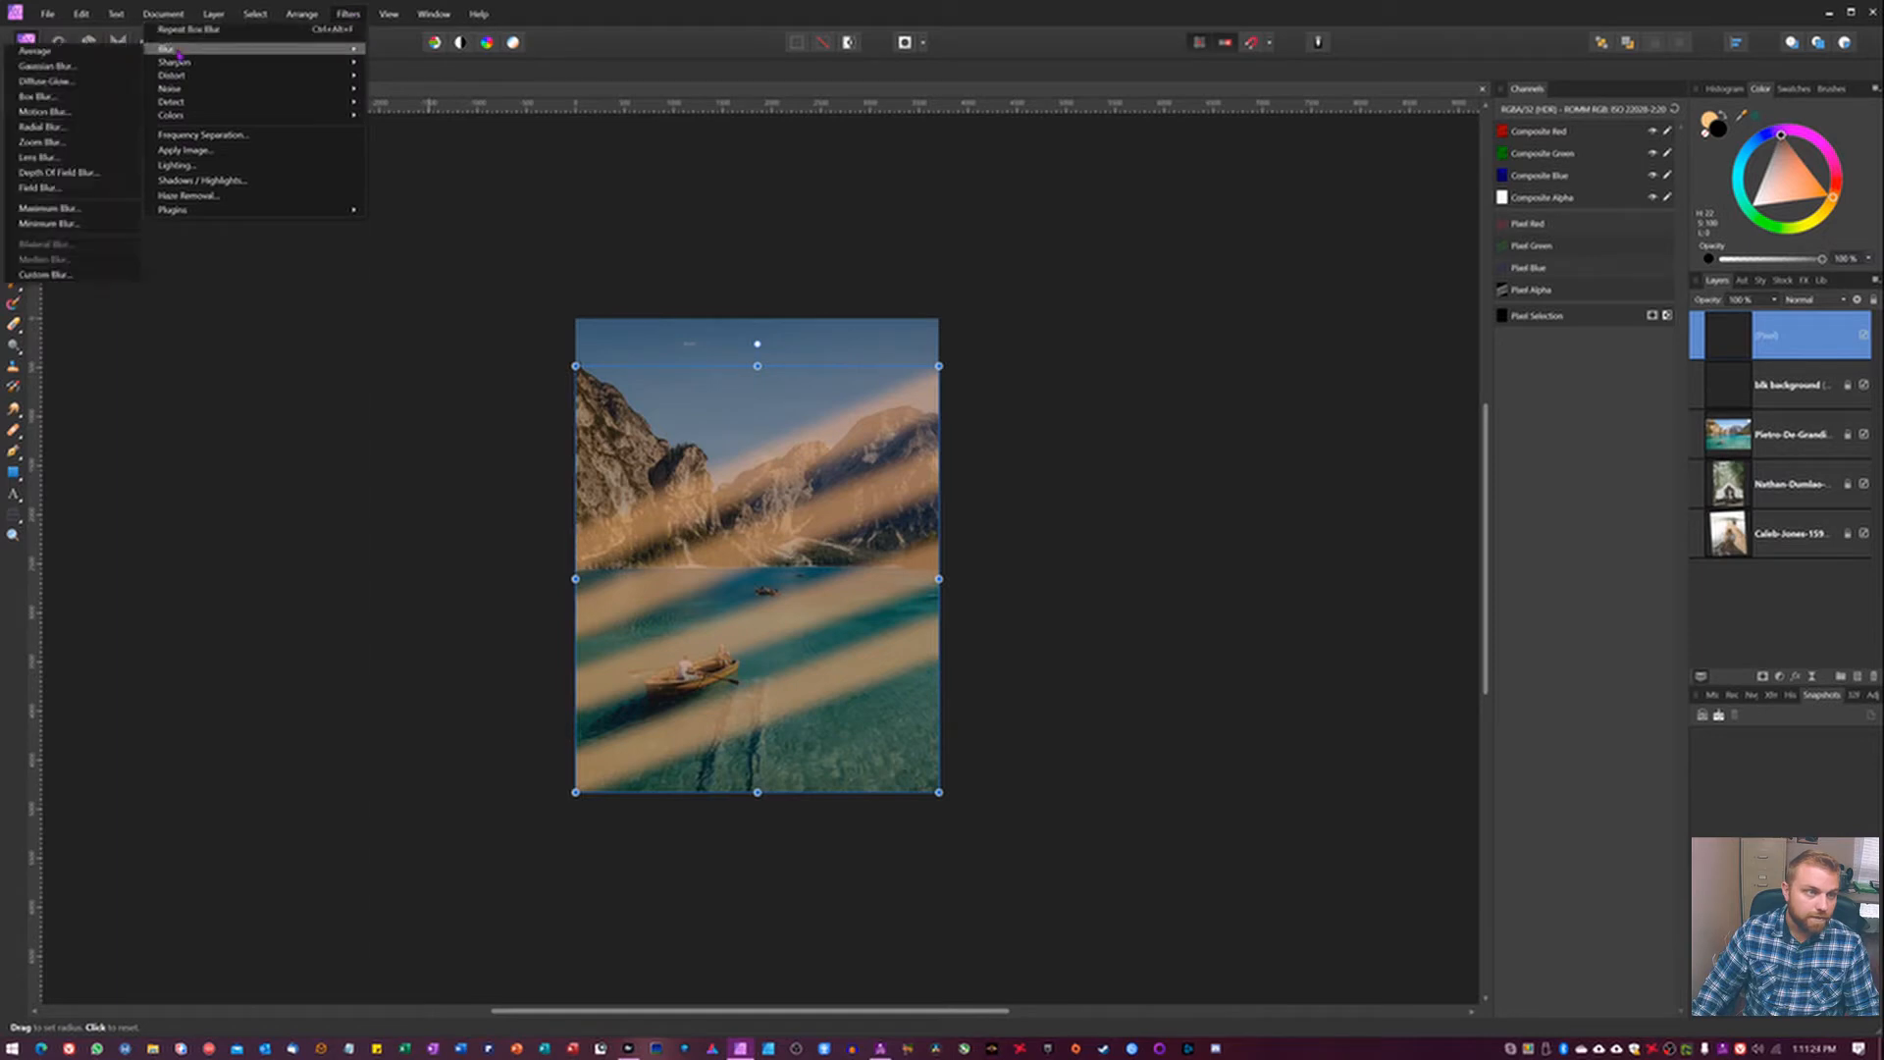
{"action": "left_click", "coordinate": [47, 66]}
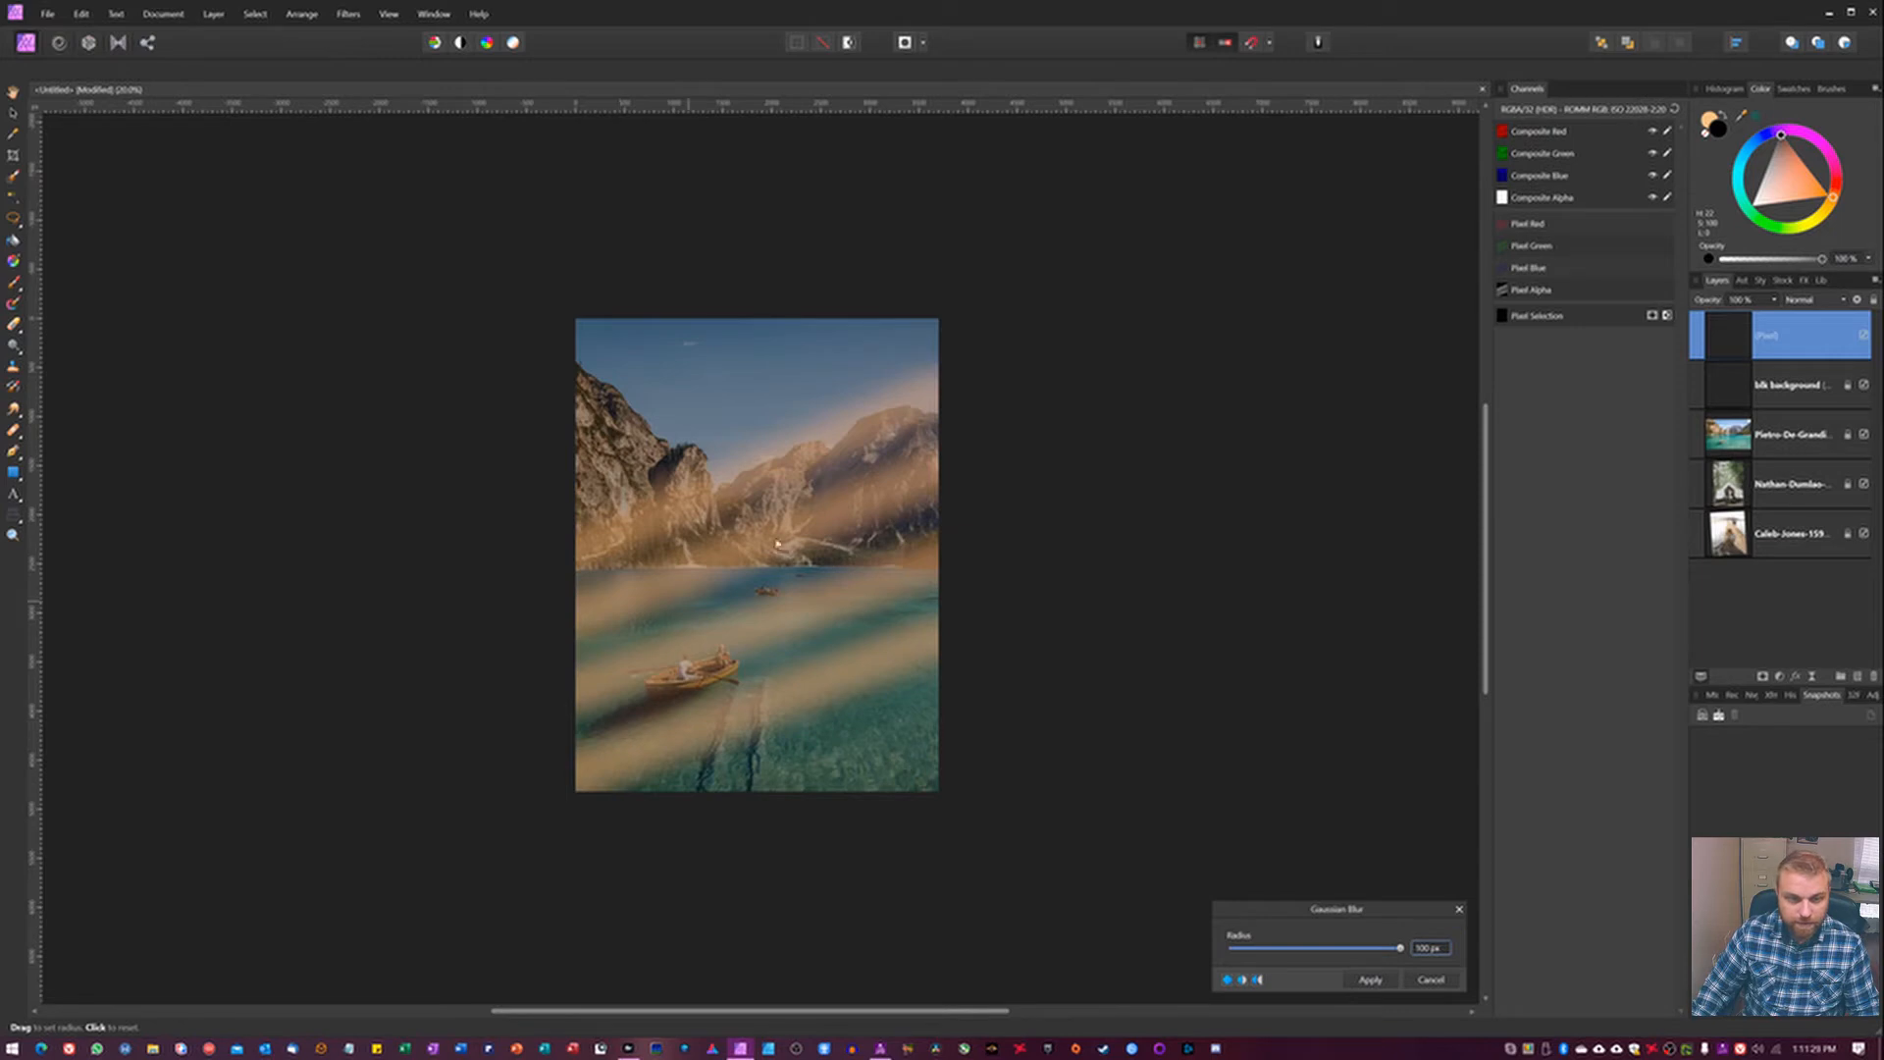
{"action": "left_click", "coordinate": [1369, 979]}
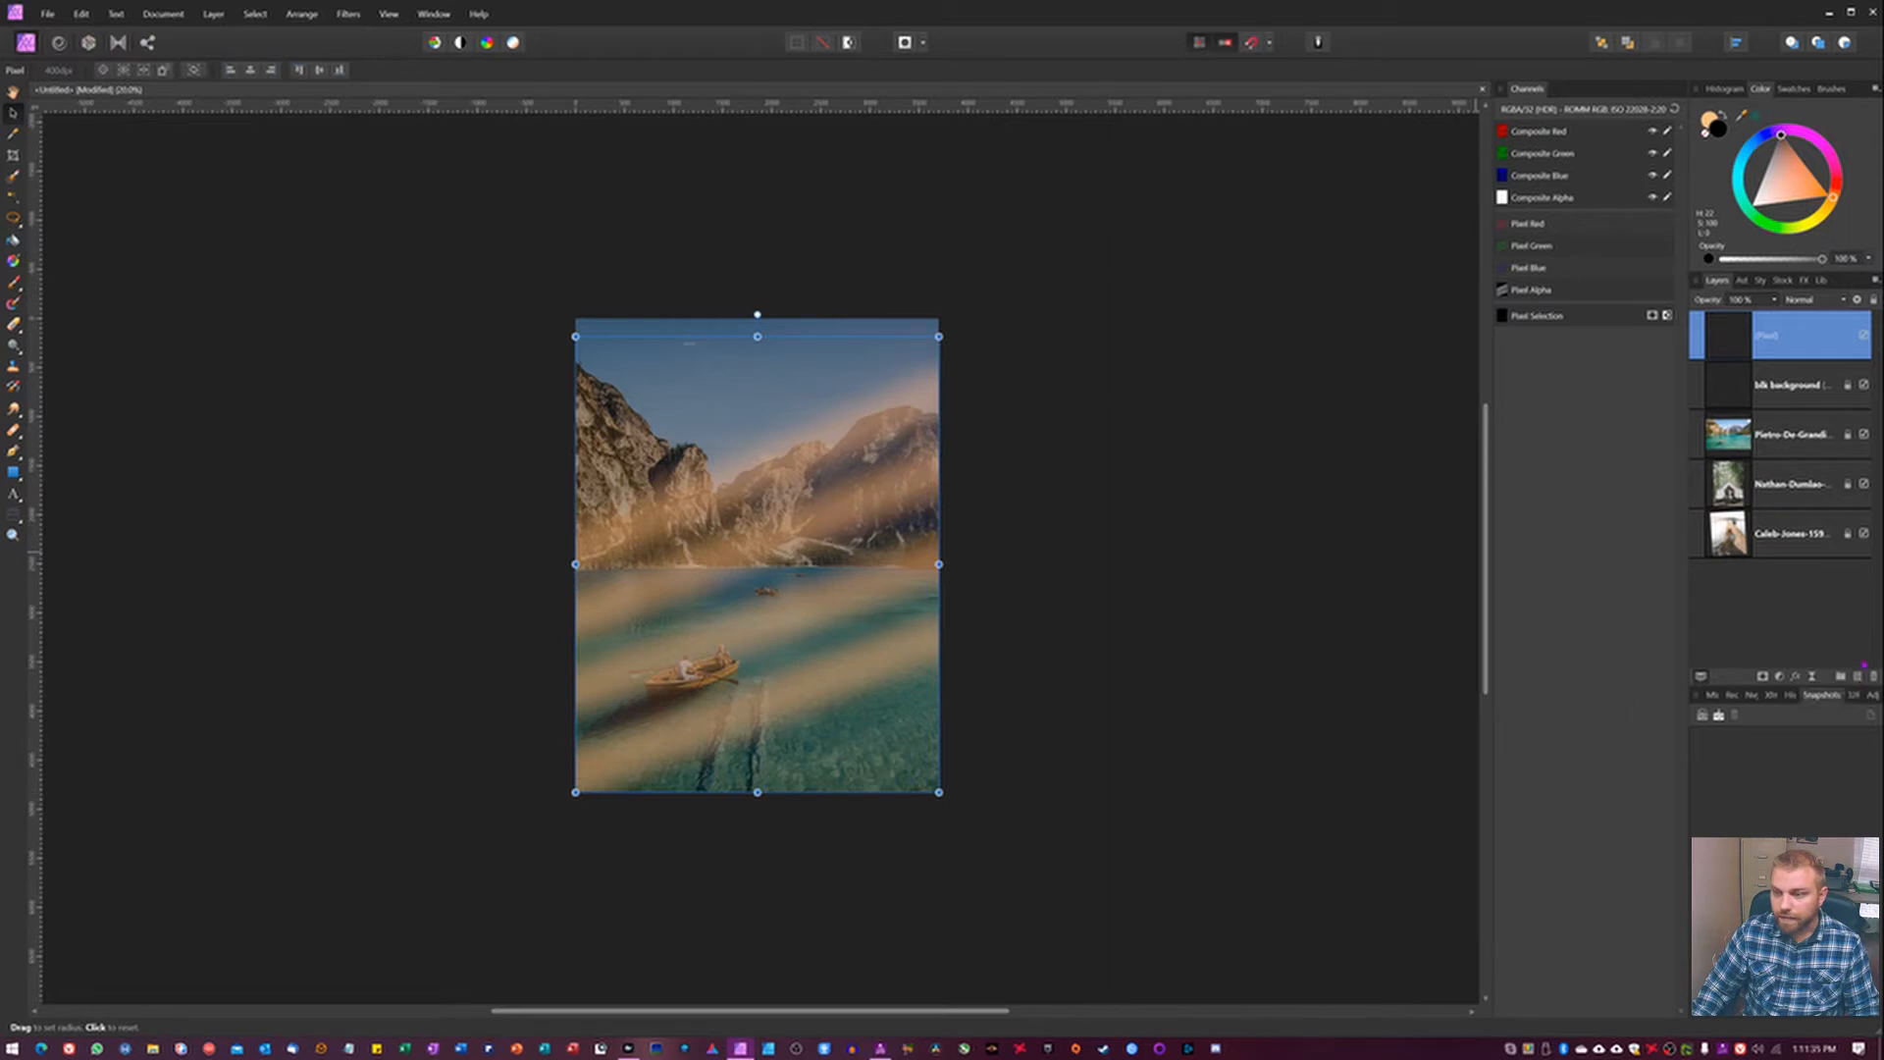
Add an empty pixel layer above the blurred orange lines and rename the lines layer pentool.
{"action": "left_click", "coordinate": [1858, 675]}
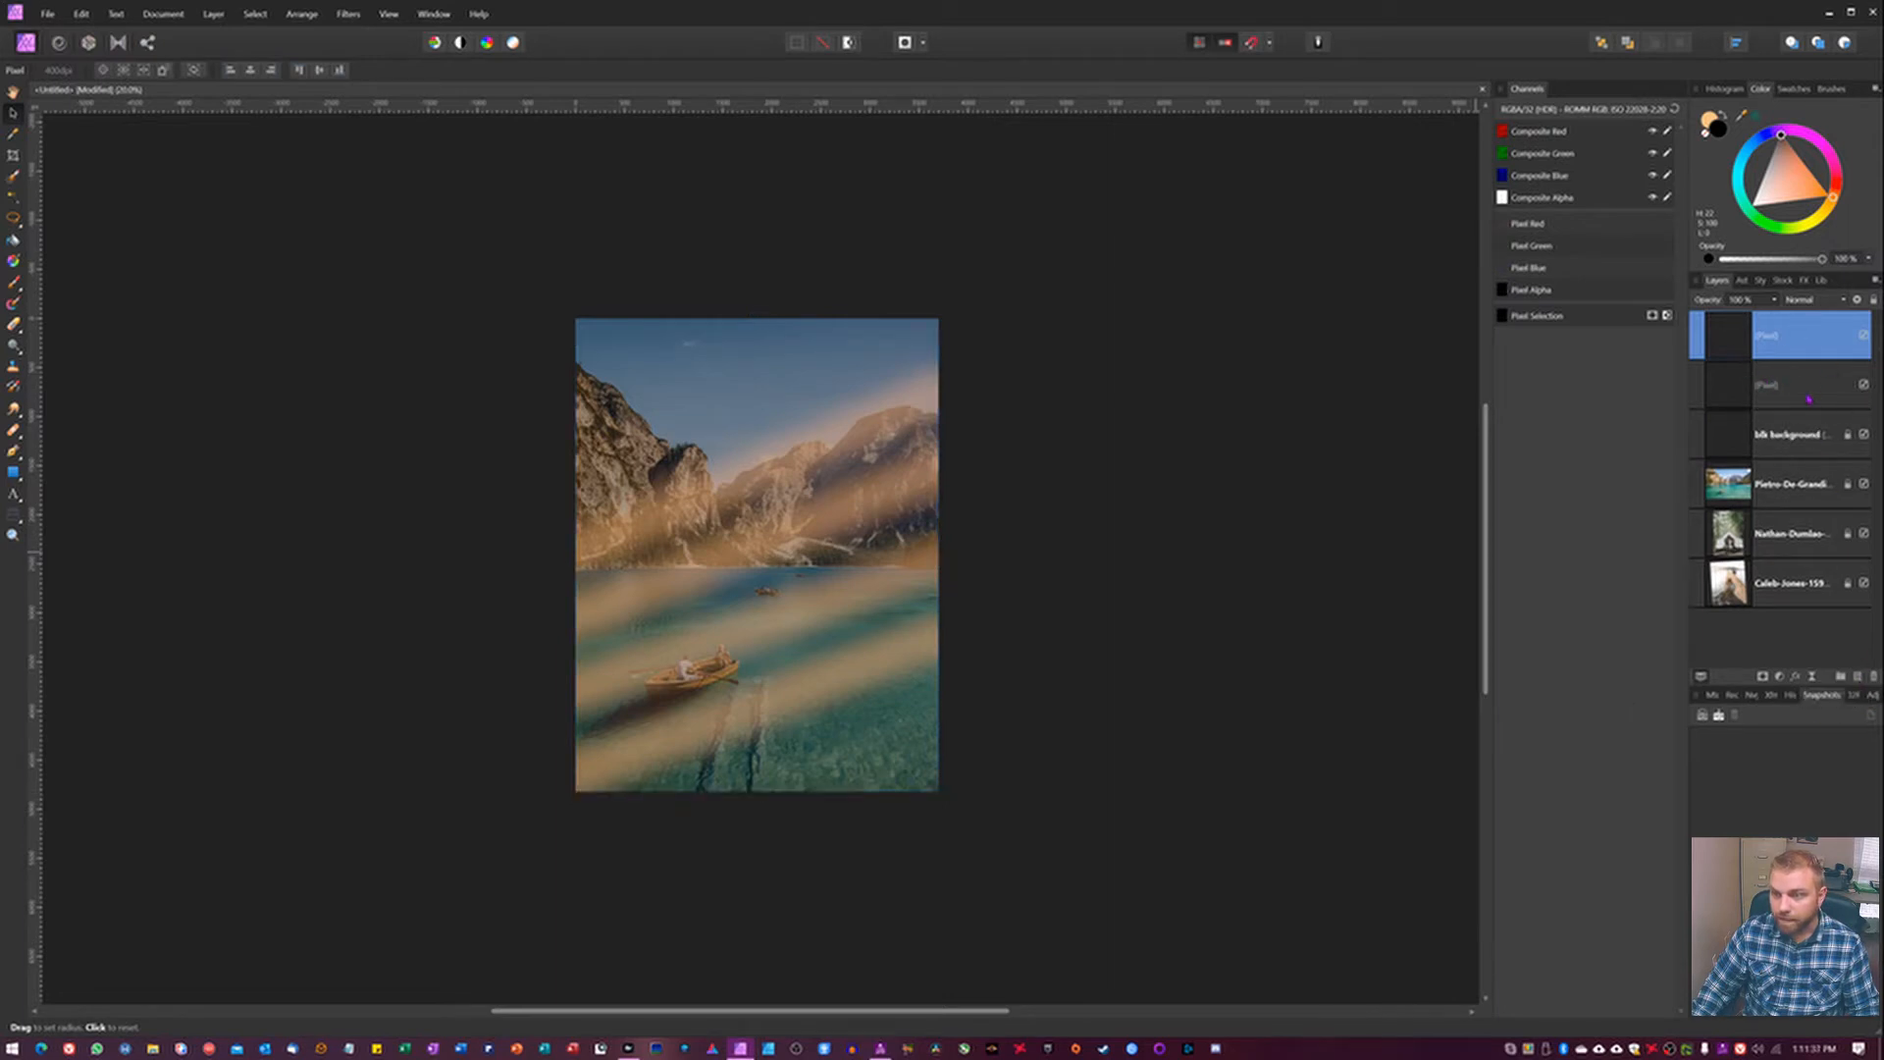
{"action": "left_click", "coordinate": [1761, 392]}
{"action": "double_click", "coordinate": [1767, 385]}
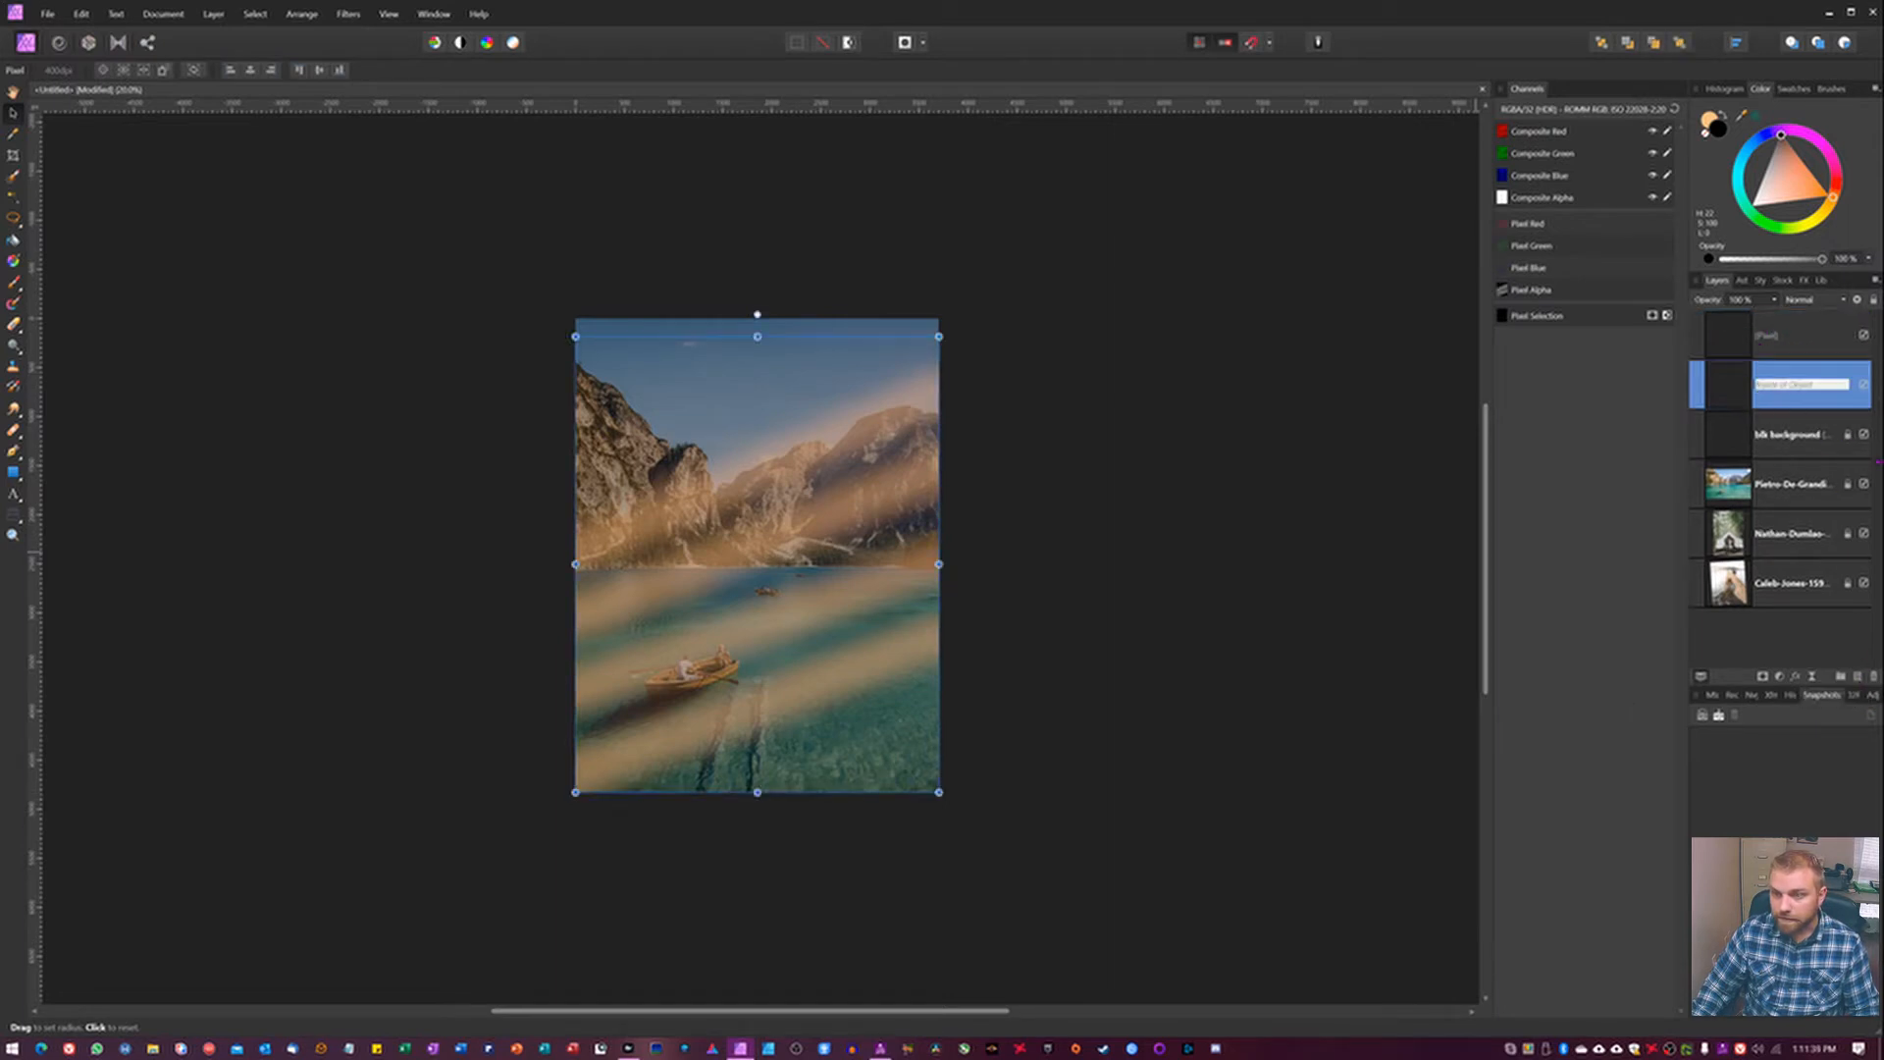
{"action": "type", "text": "pen"}
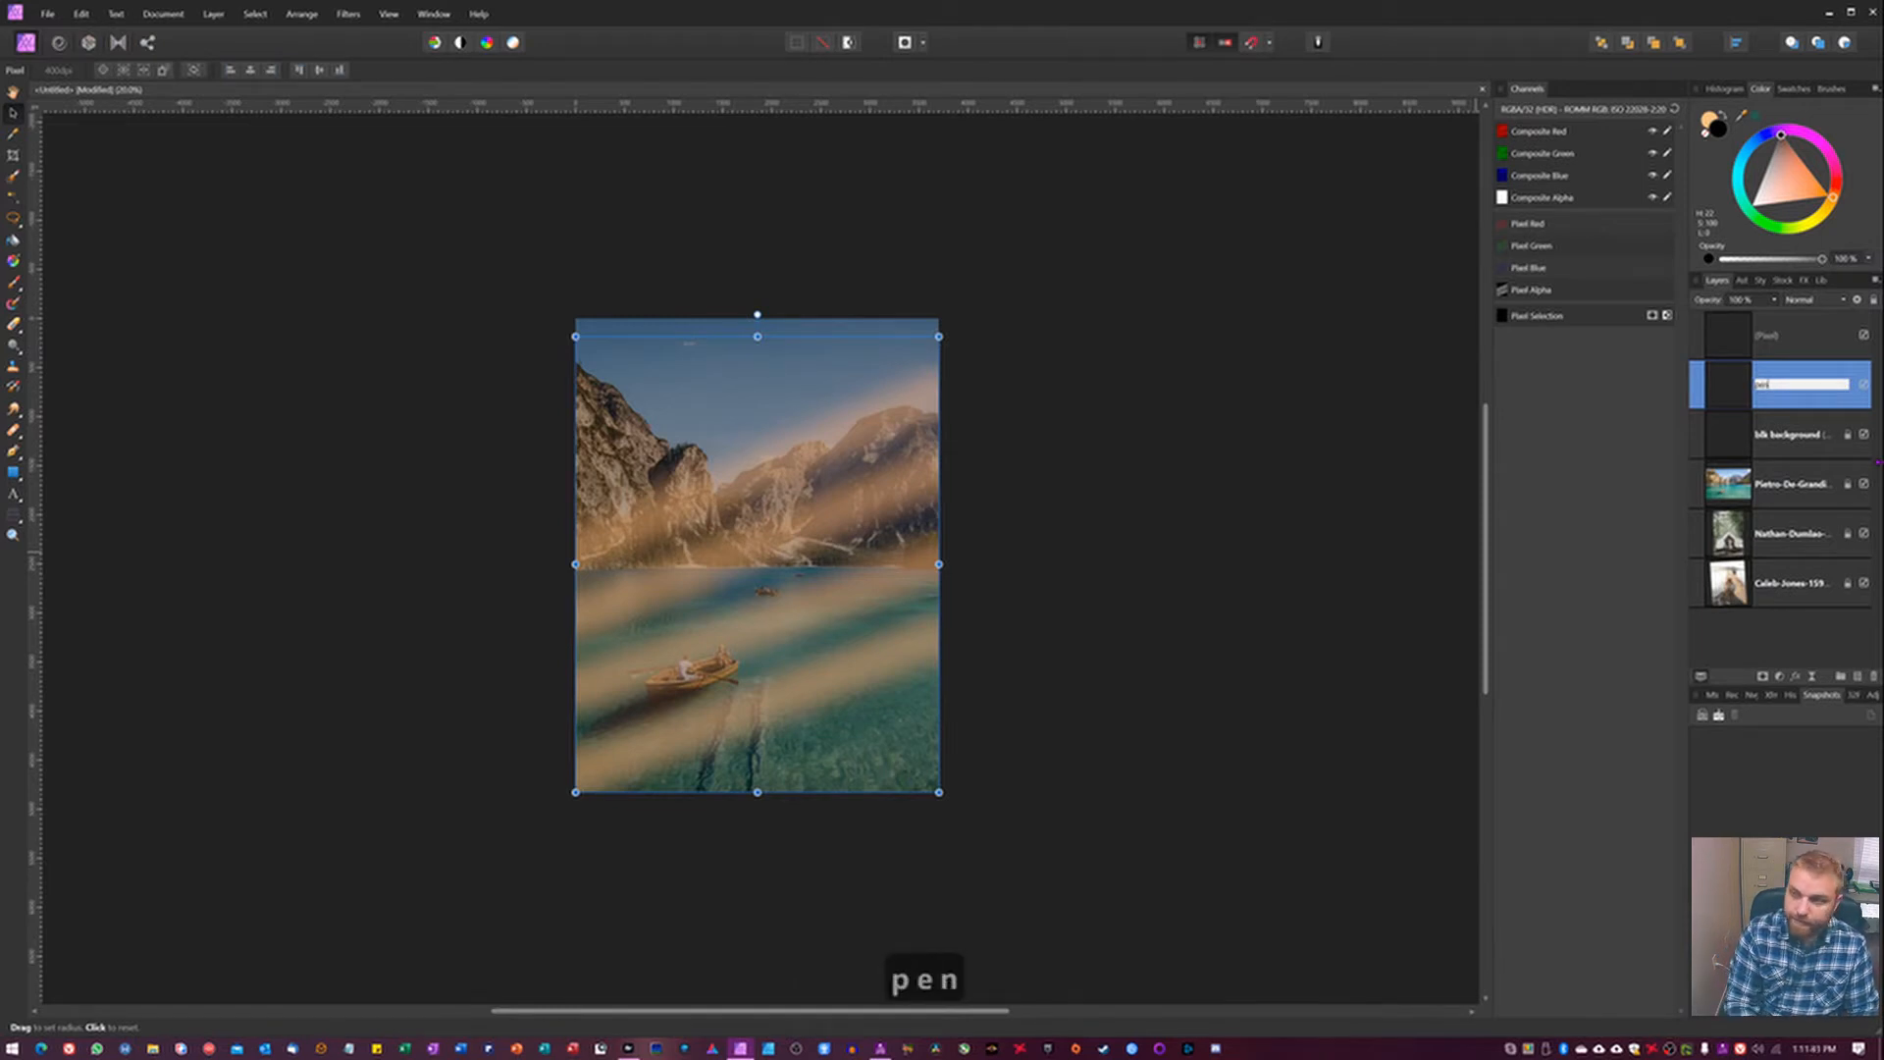
{"action": "type", "text": "tool"}
{"action": "key", "text": "Return"}
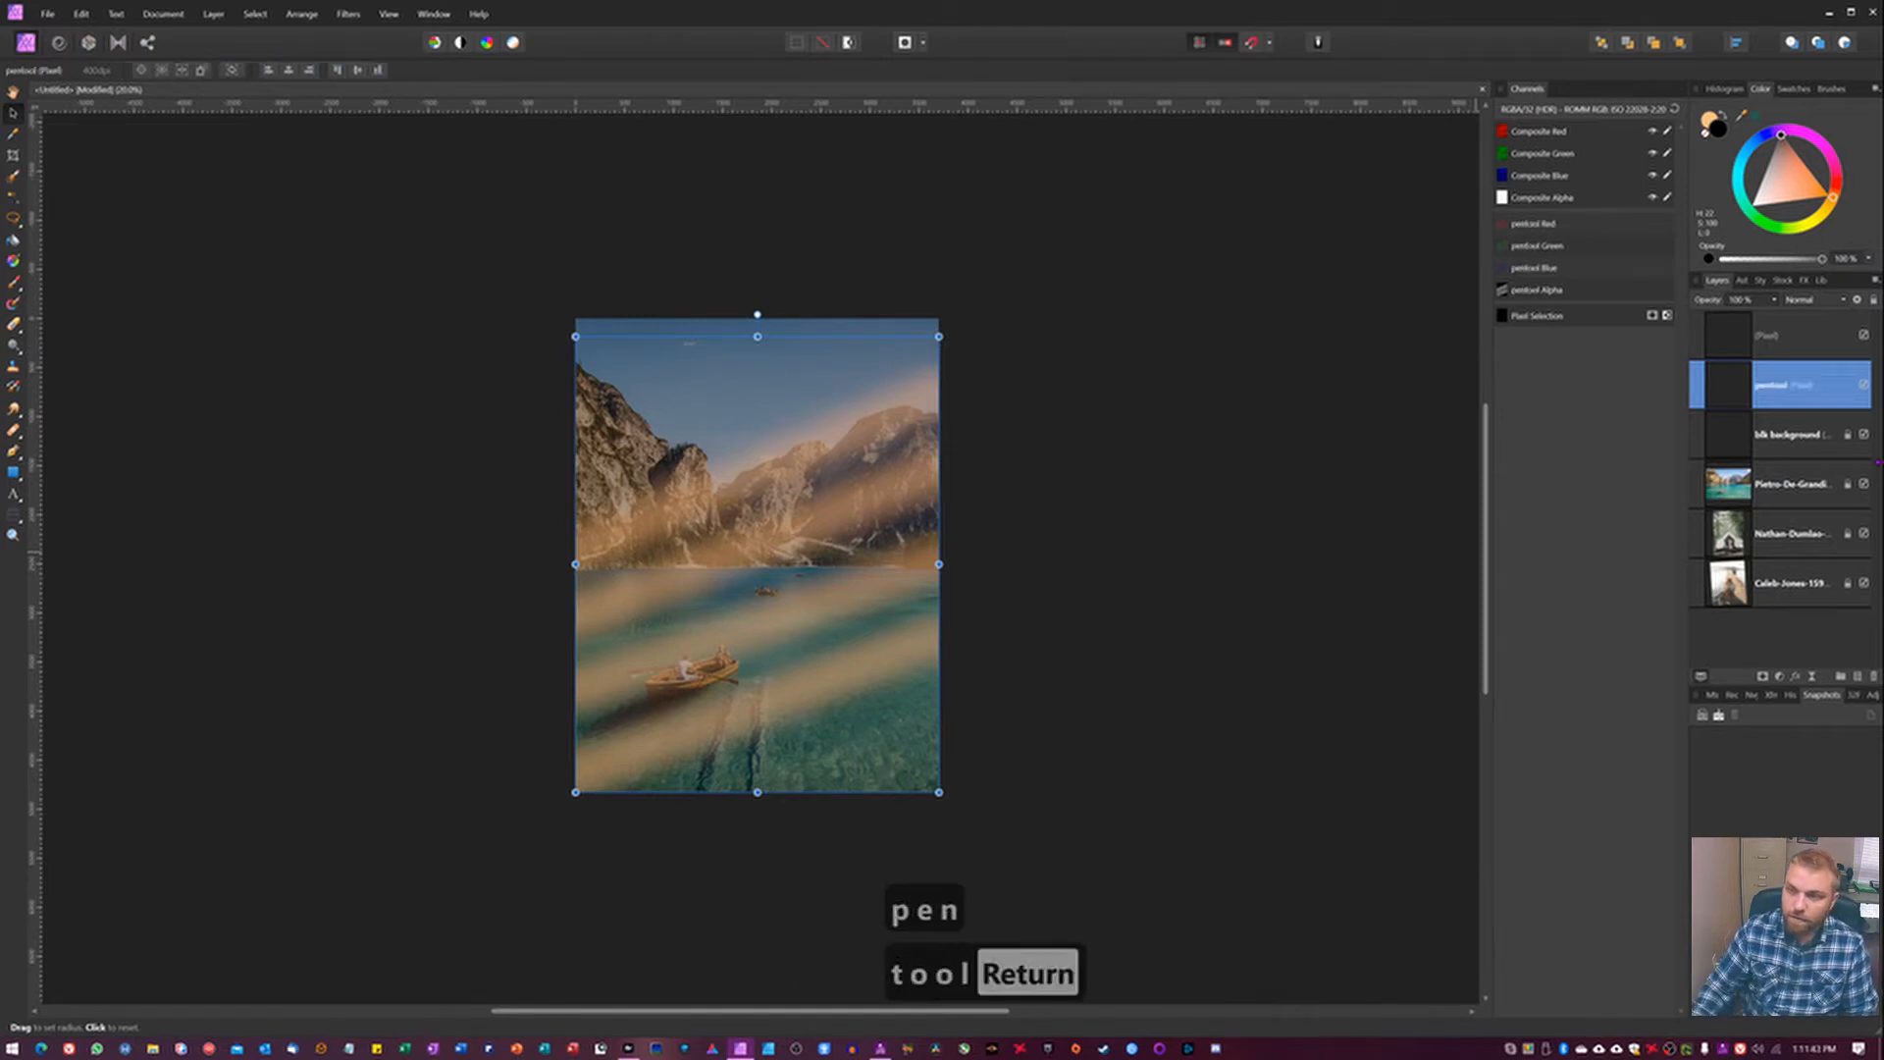
Rename the empty pixel layer above the pentool layer to brush.
{"action": "double_click", "coordinate": [1770, 335]}
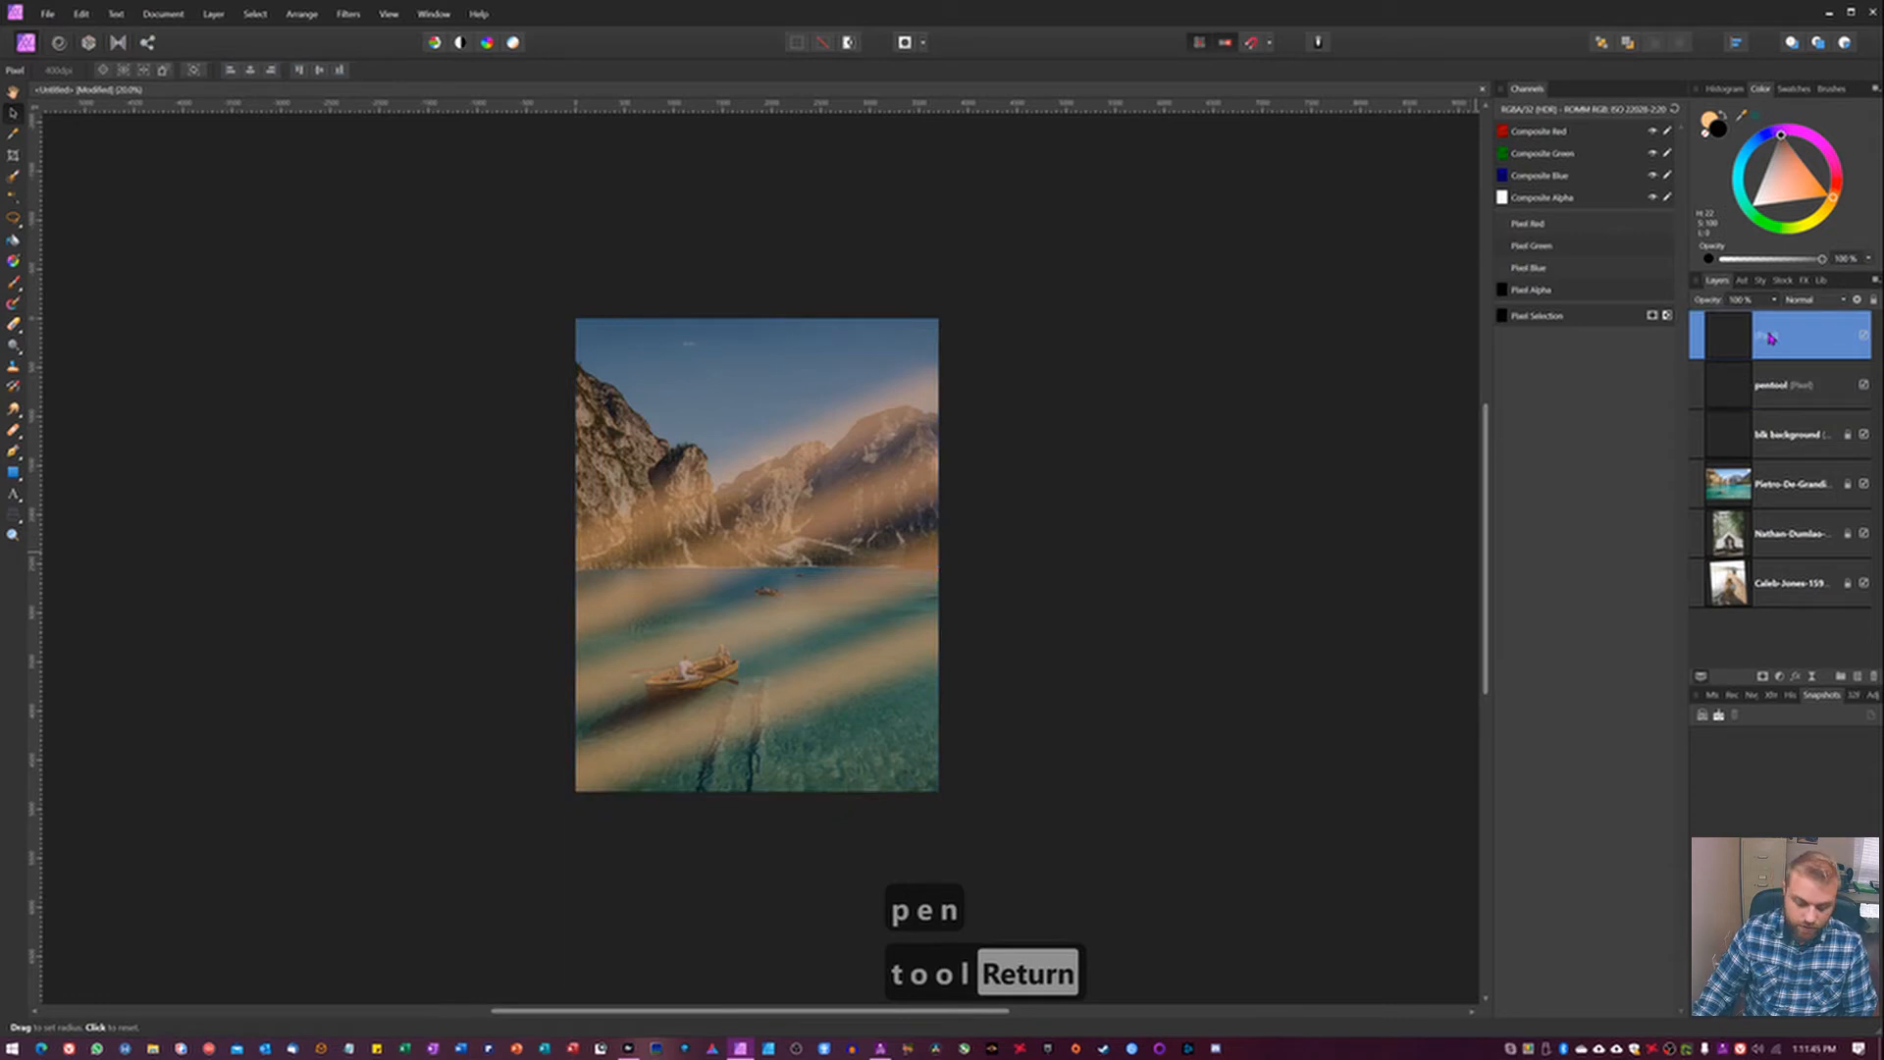
{"action": "type", "text": "brush"}
{"action": "key", "text": "Return"}
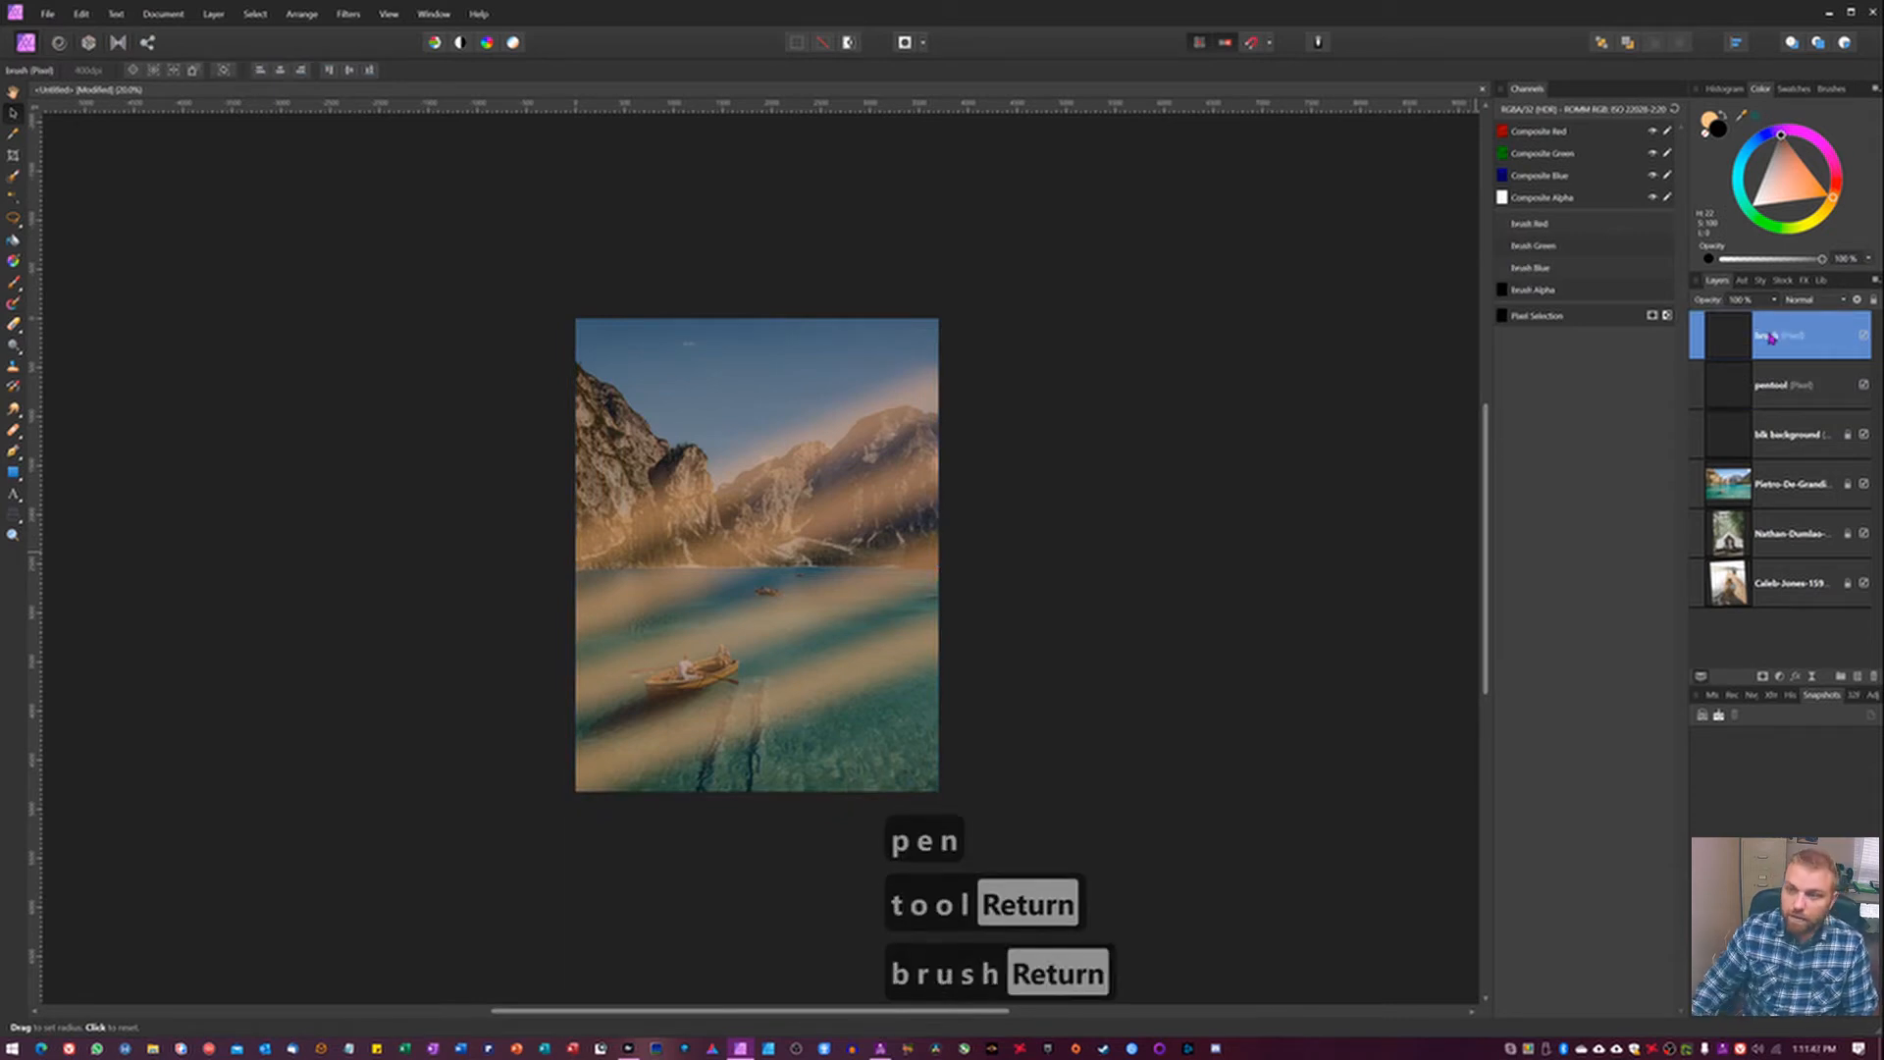
Enlarge the paint brush to 4096 px wide, test a light orange stroke over the photo's right side and undo it.
{"action": "key", "text": "b"}
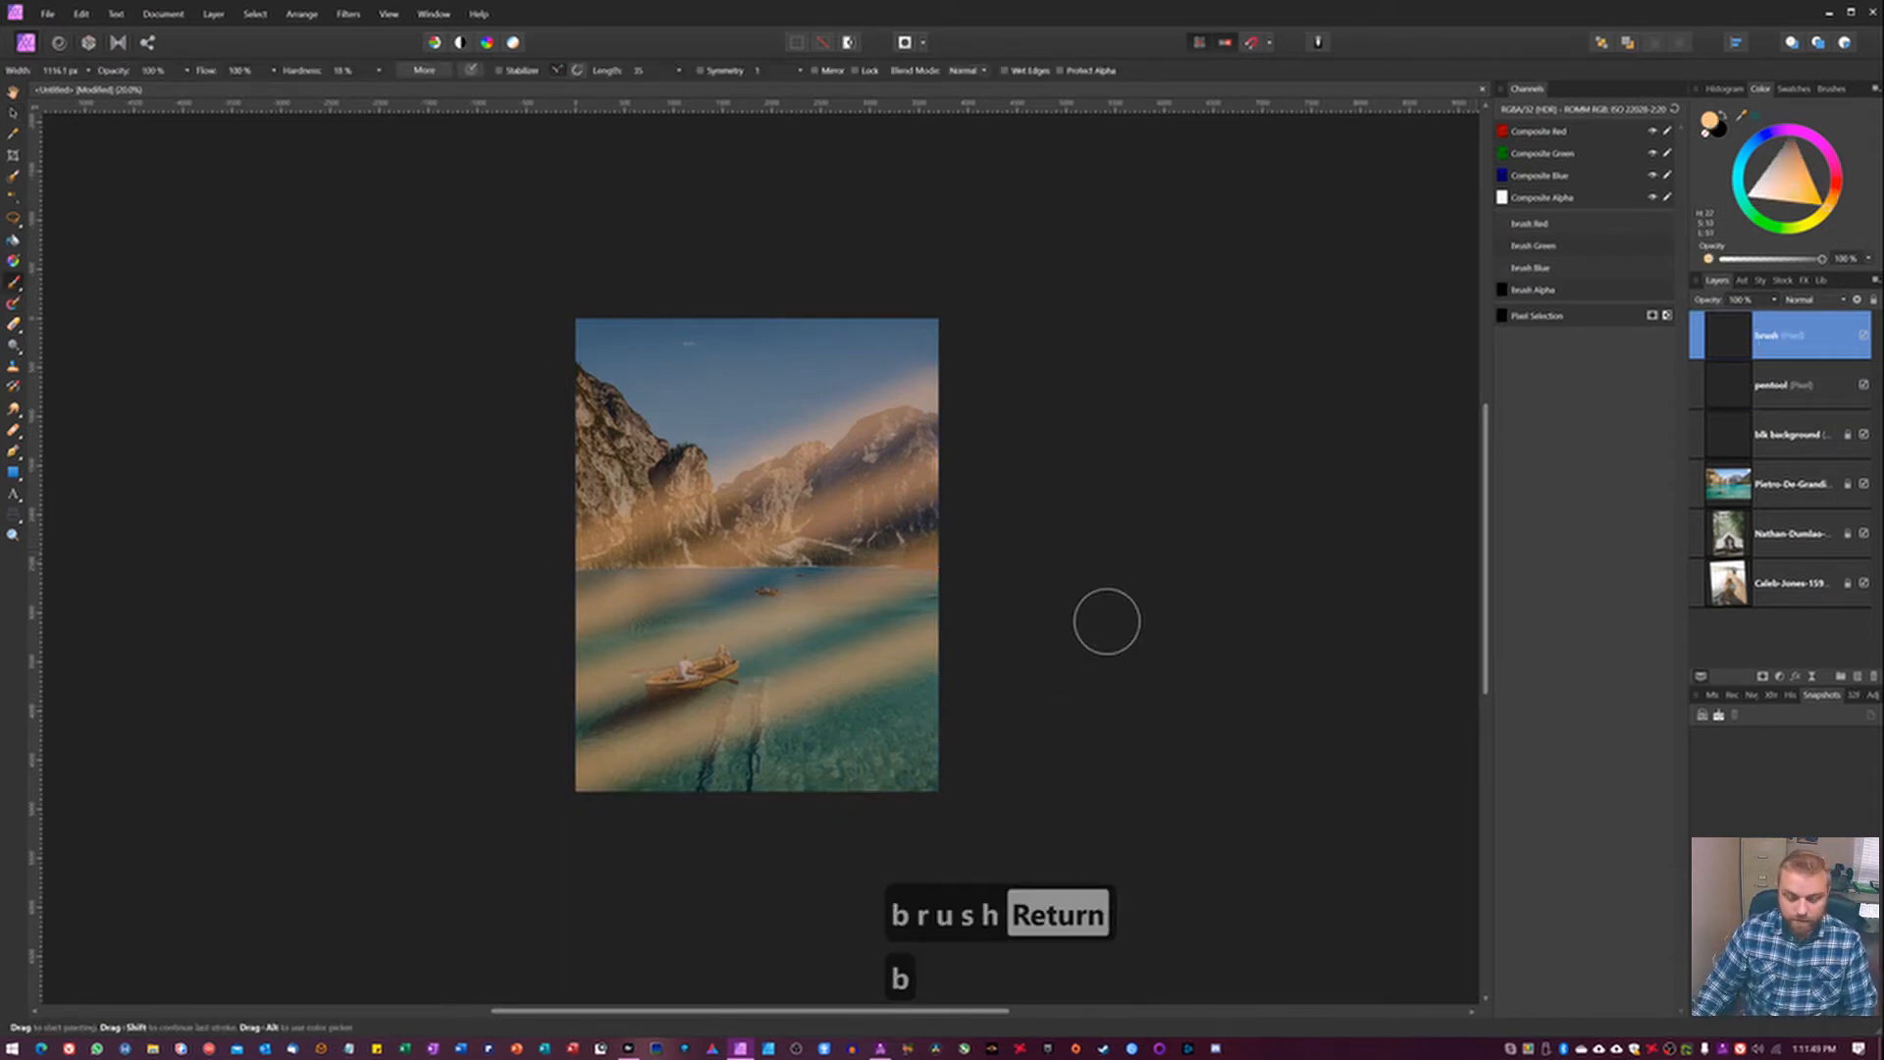
{"action": "key", "text": "bracketright"}
{"action": "key", "text": "bracketright"}
{"action": "key", "text": "bracketright"}
{"action": "key", "text": "bracketright"}
{"action": "key", "text": "bracketright"}
{"action": "key", "text": "bracketright"}
{"action": "key", "text": "bracketright"}
{"action": "key", "text": "bracketright"}
{"action": "key", "text": "bracketright"}
{"action": "key", "text": "bracketright"}
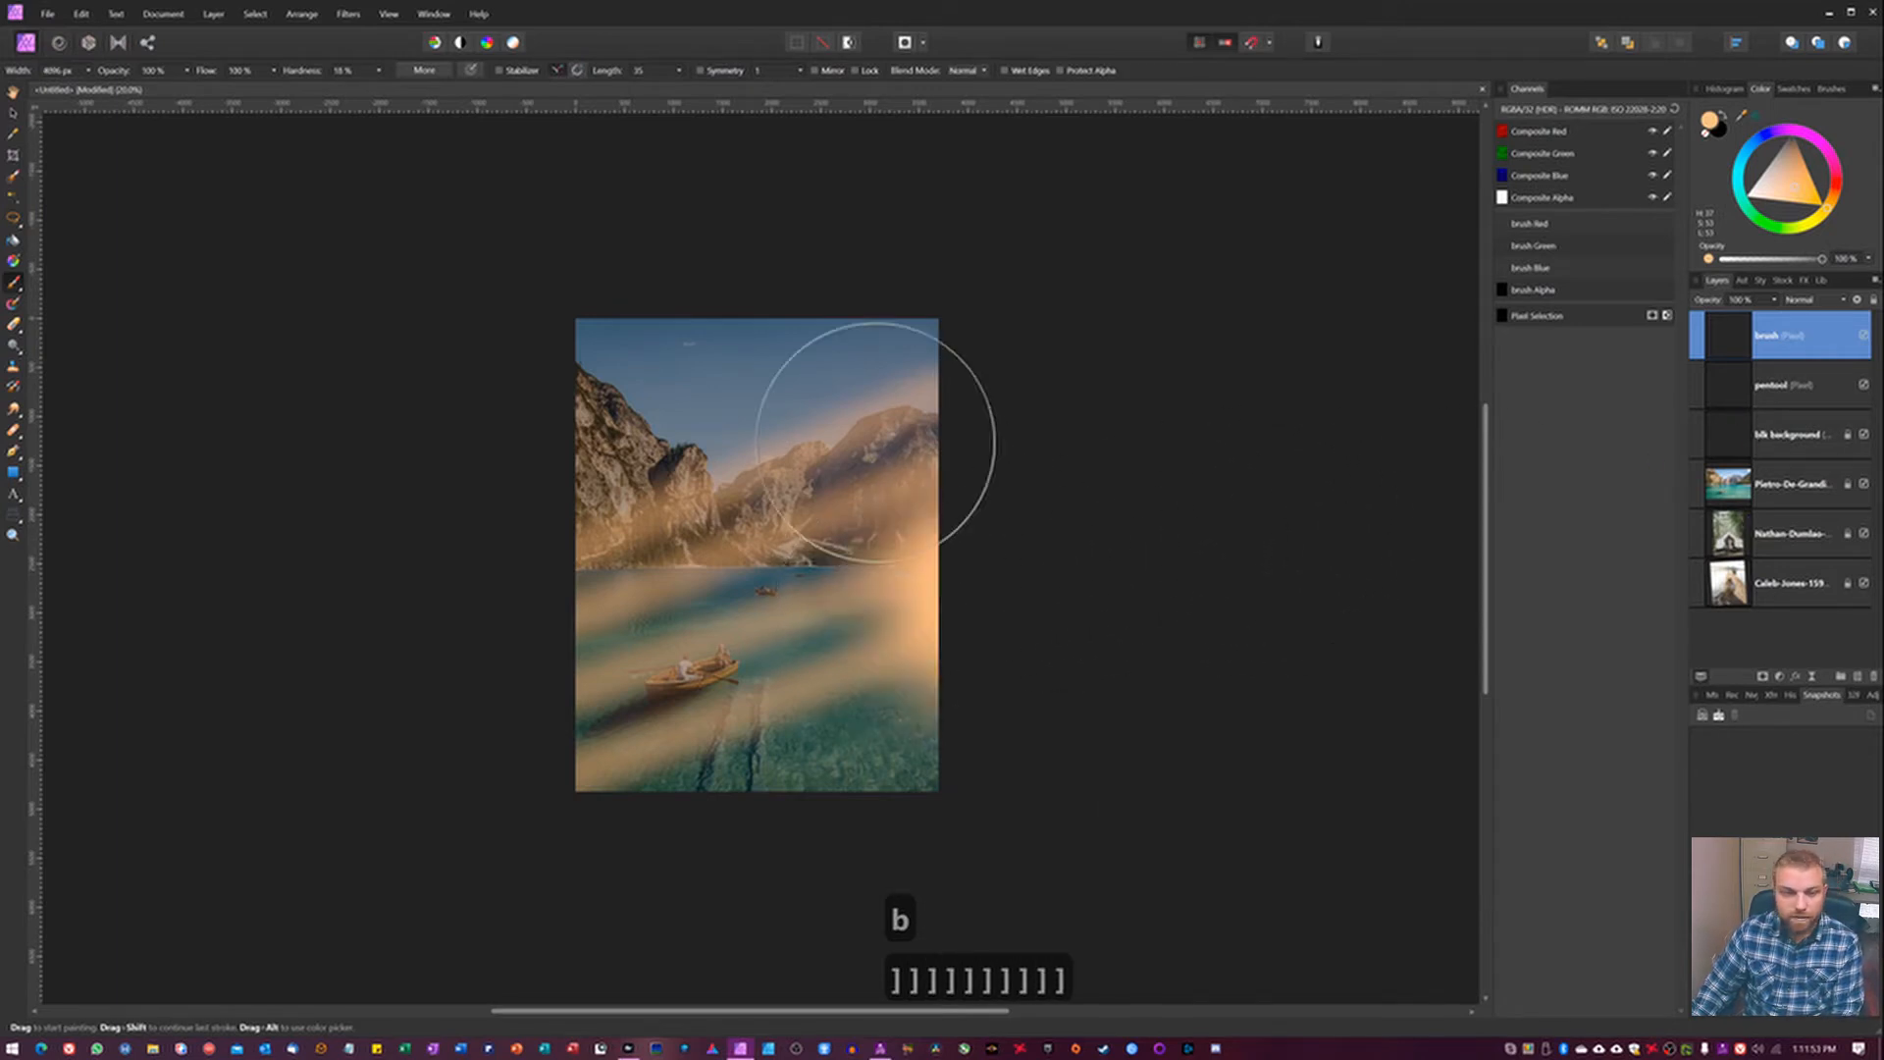
{"action": "left_click_drag", "start_coordinate": [846, 430], "coordinate": [797, 401]}
{"action": "key", "text": "ctrl+z"}
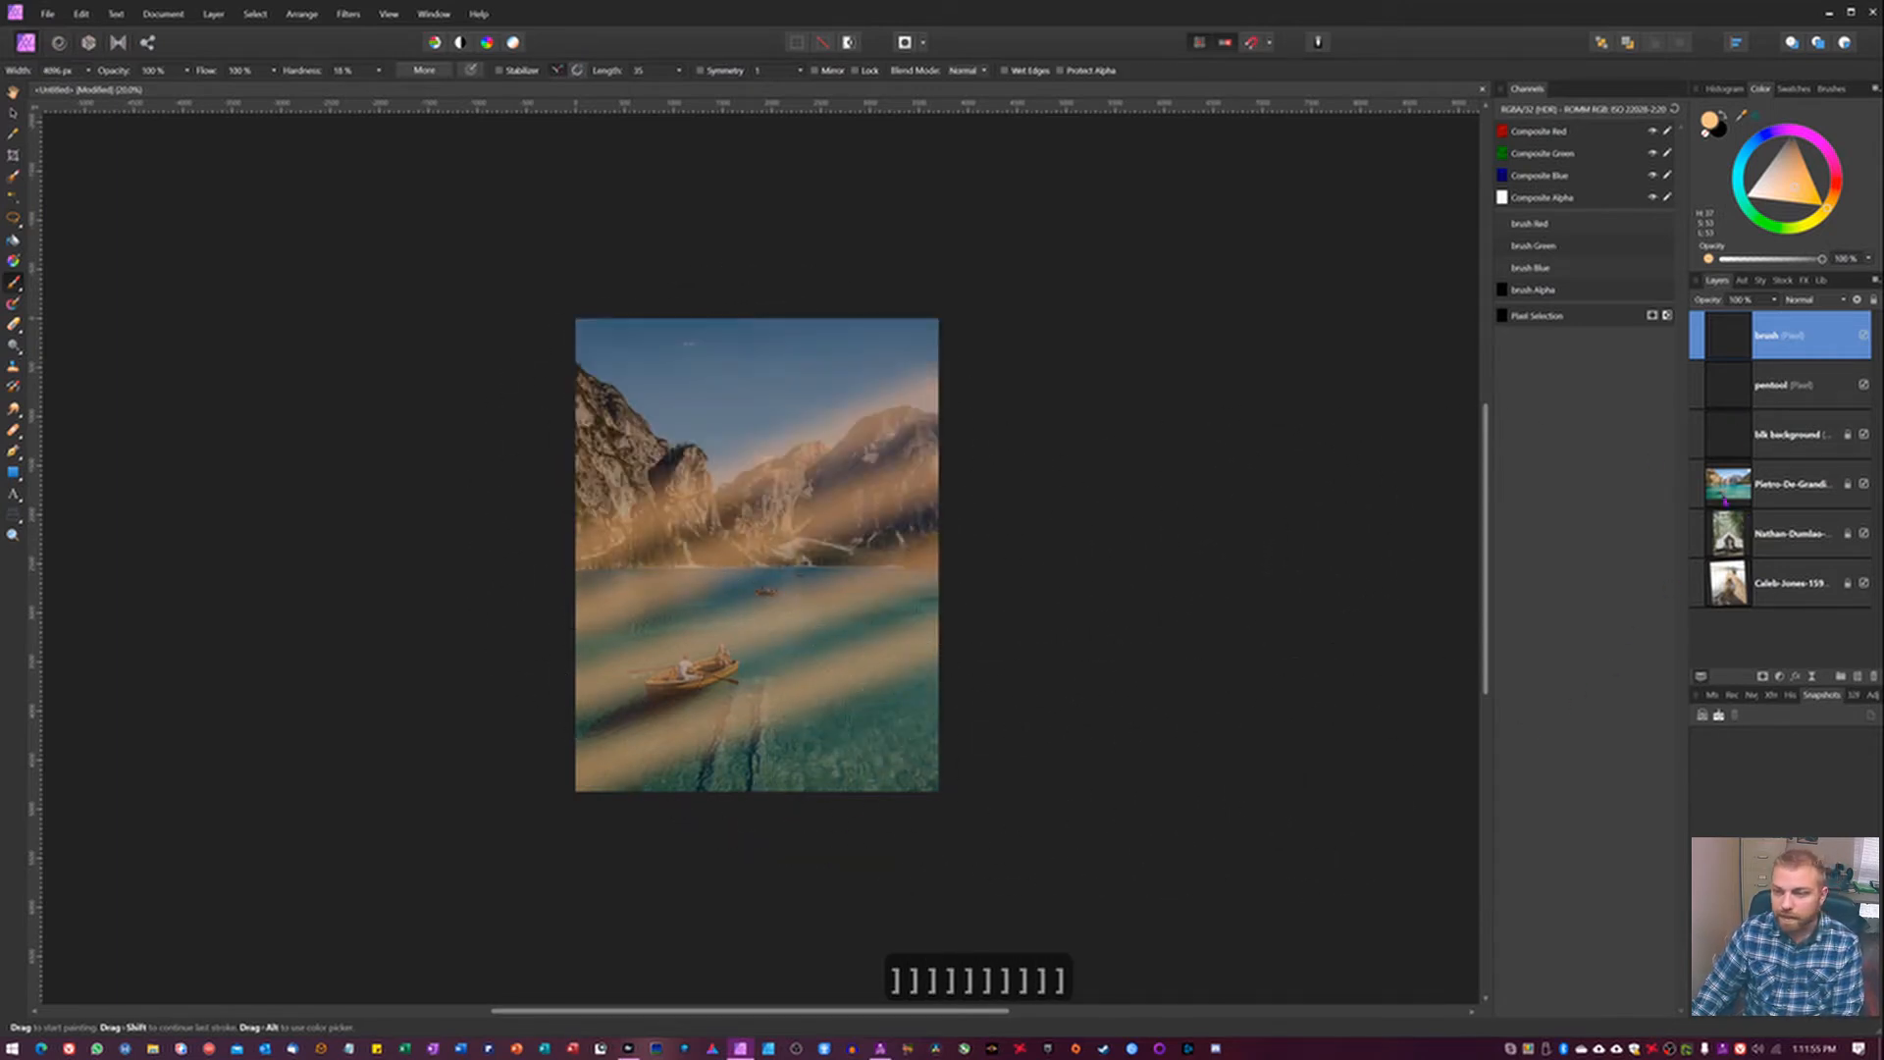
Set the blk background layer's opacity to 100% and make the brush layer active.
{"action": "left_click", "coordinate": [1762, 445]}
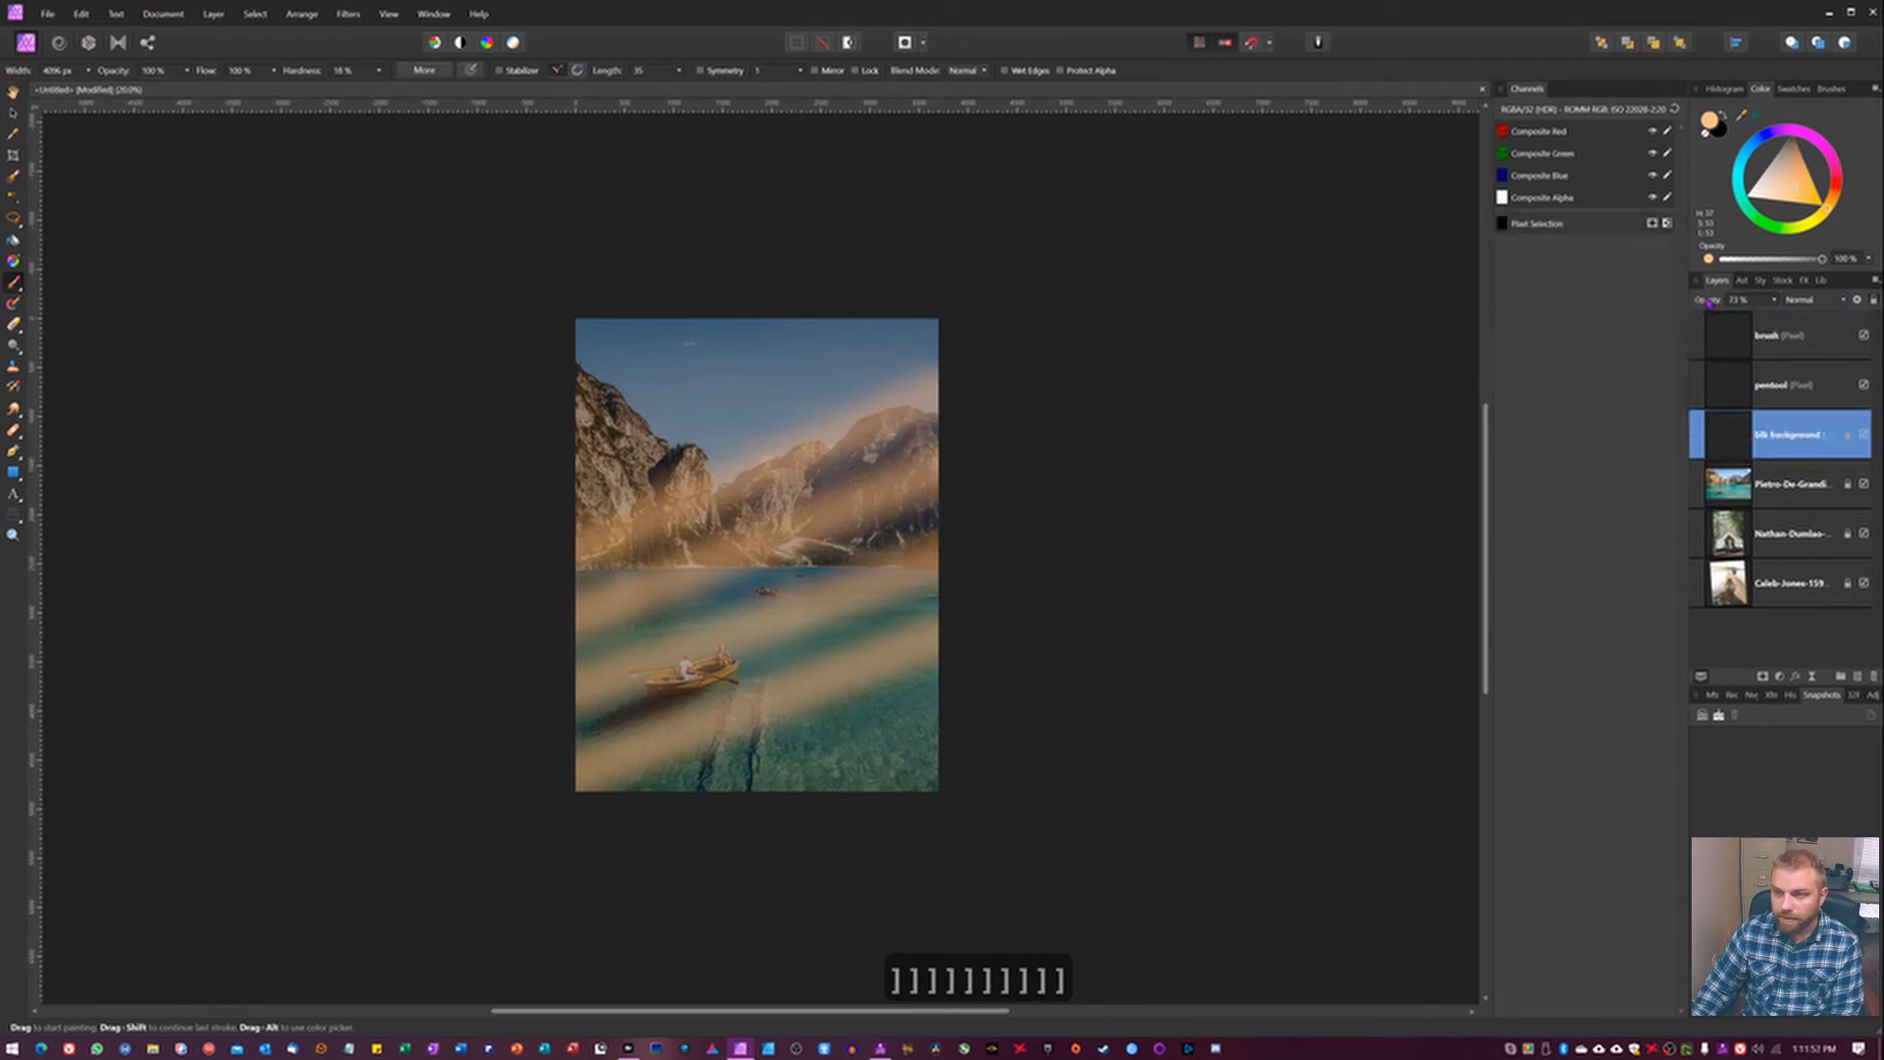
{"action": "left_click_drag", "start_coordinate": [1710, 302], "coordinate": [1767, 302]}
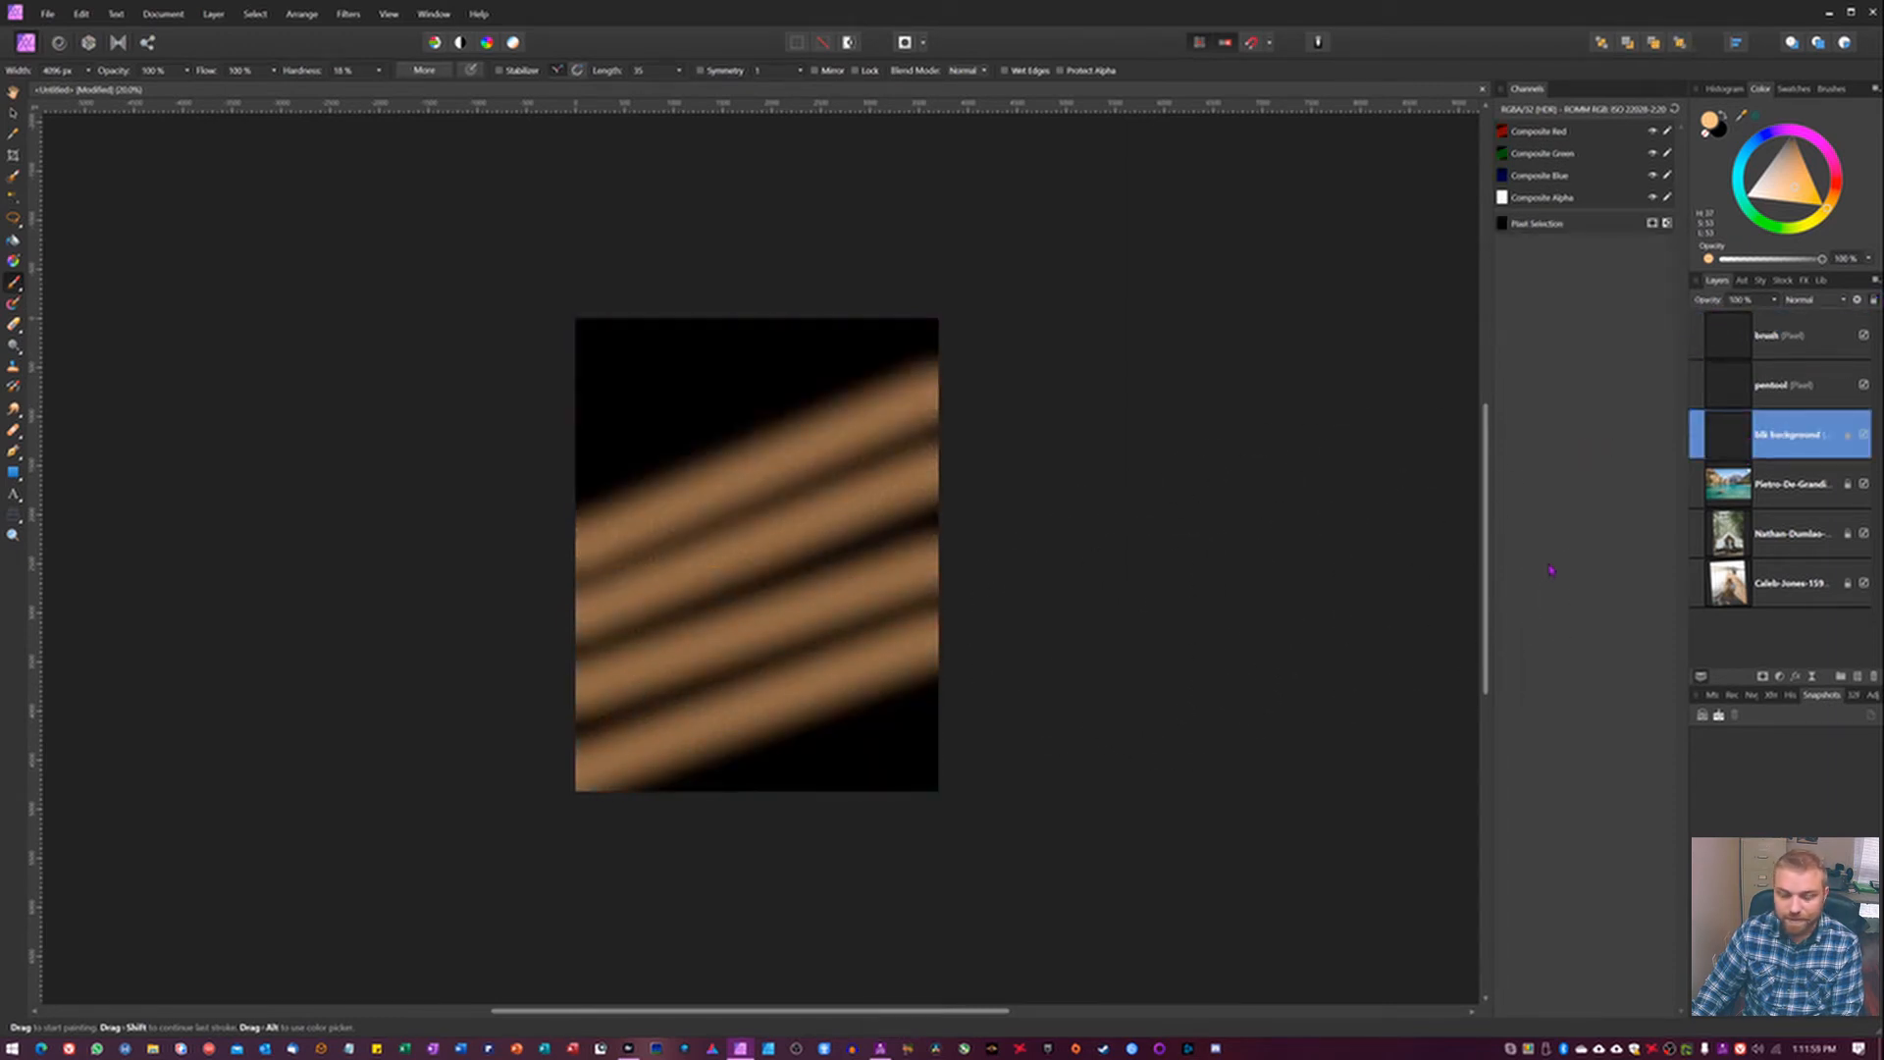
{"action": "left_click", "coordinate": [1729, 336]}
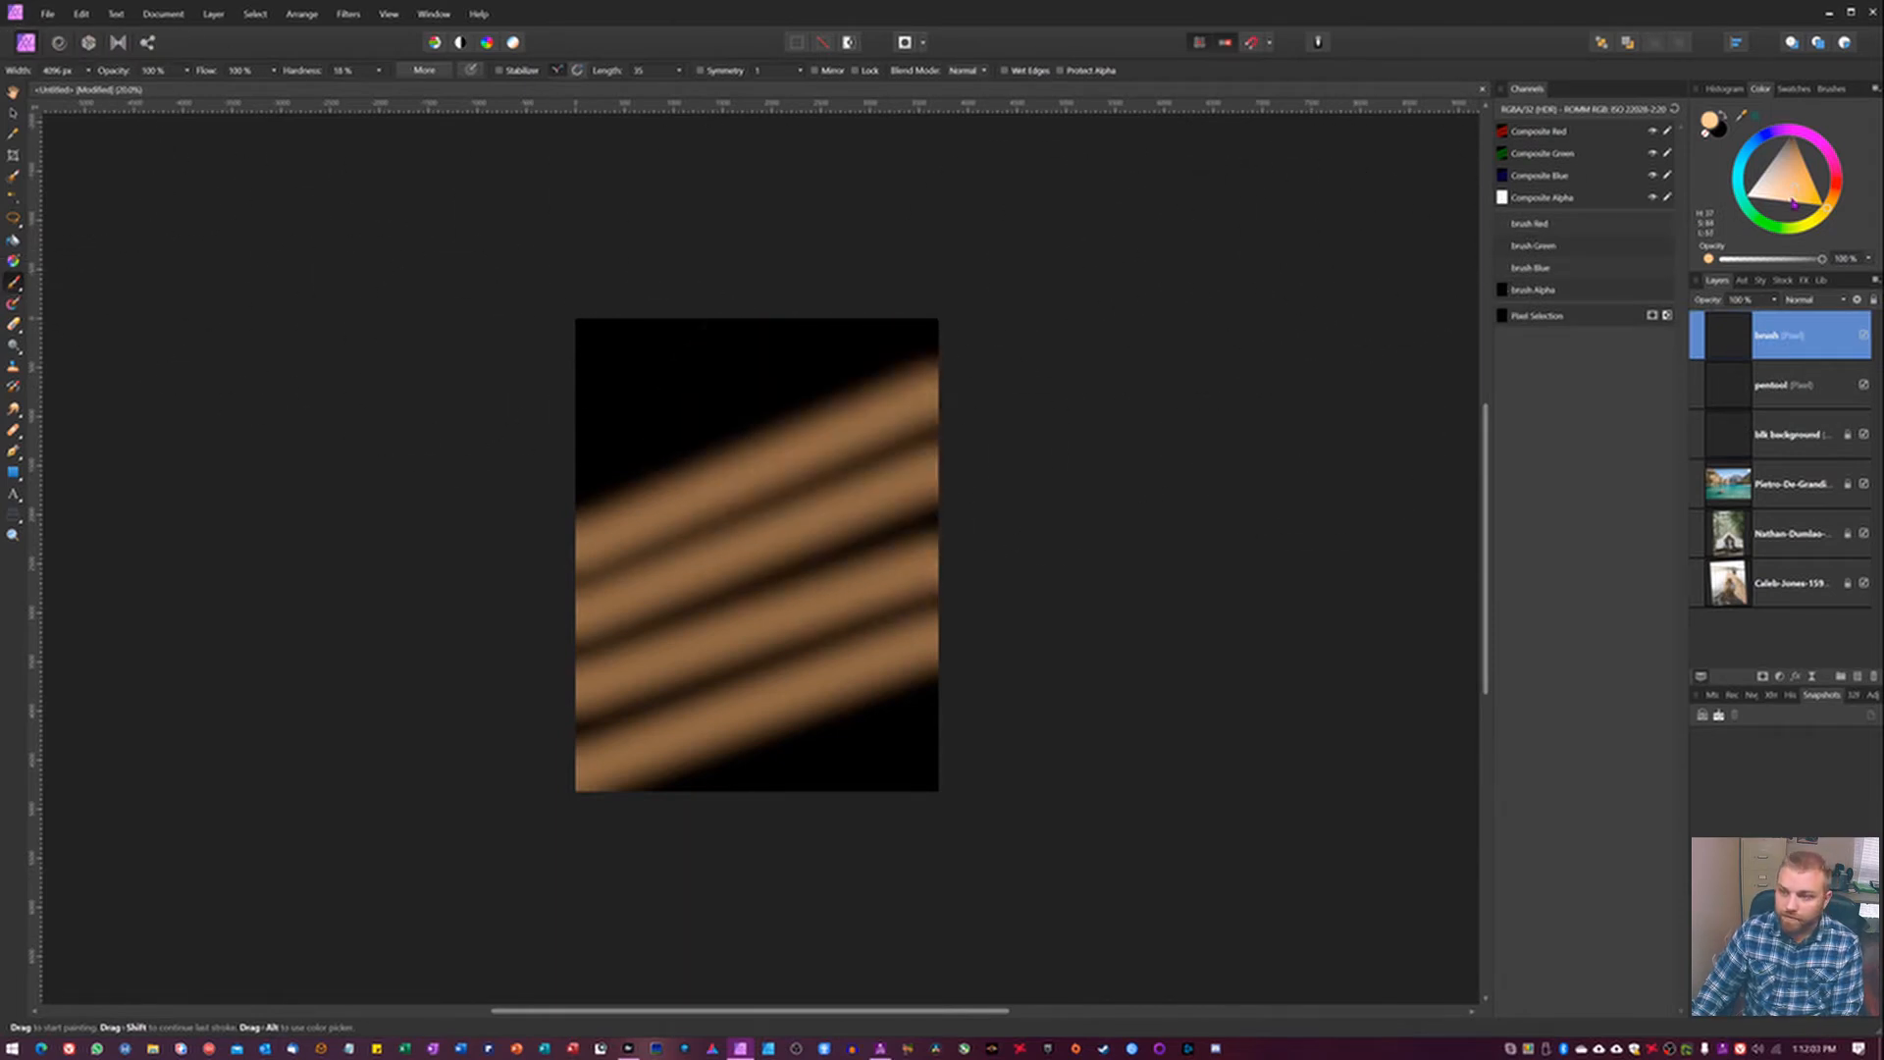
Paint broad bands in a deeper light orange across the top and bottom of the canvas.
{"action": "left_click_drag", "start_coordinate": [1840, 223], "coordinate": [1841, 208]}
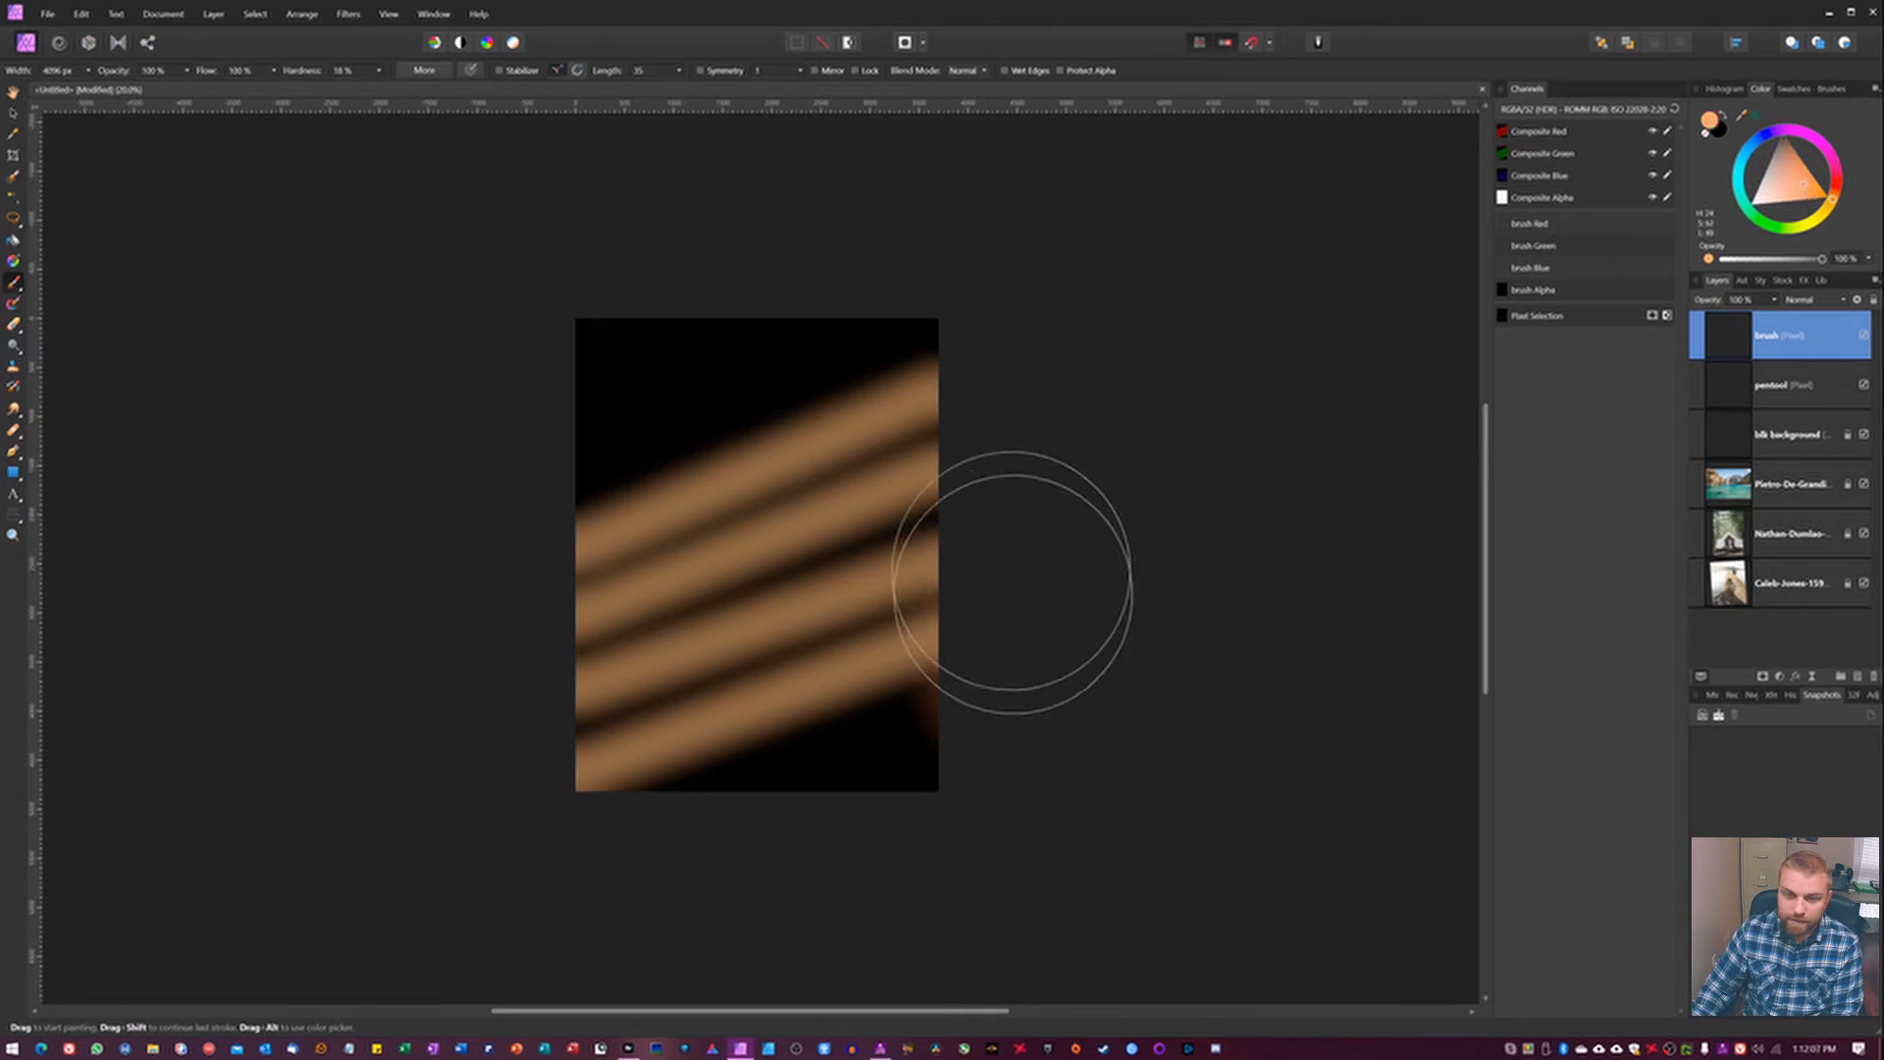
{"action": "left_click_drag", "start_coordinate": [1058, 332], "coordinate": [334, 382]}
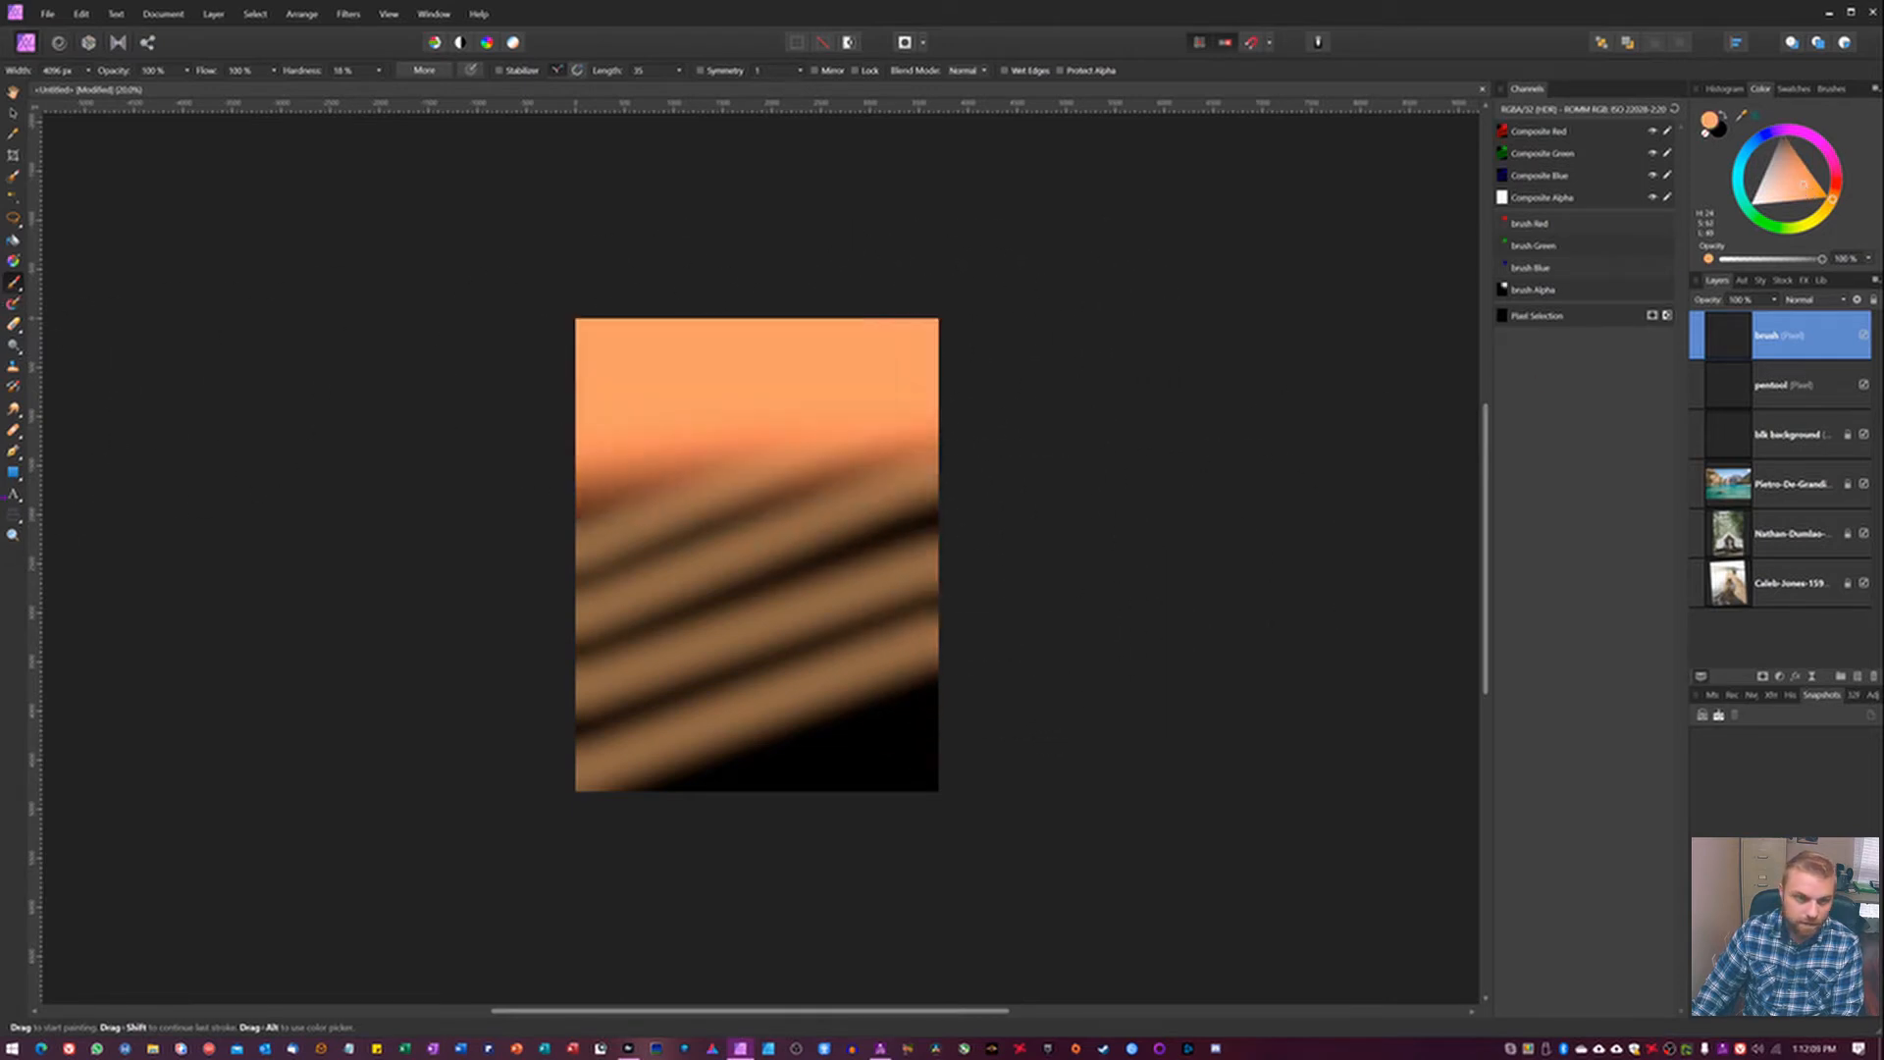
{"action": "left_click_drag", "start_coordinate": [1238, 746], "coordinate": [314, 854]}
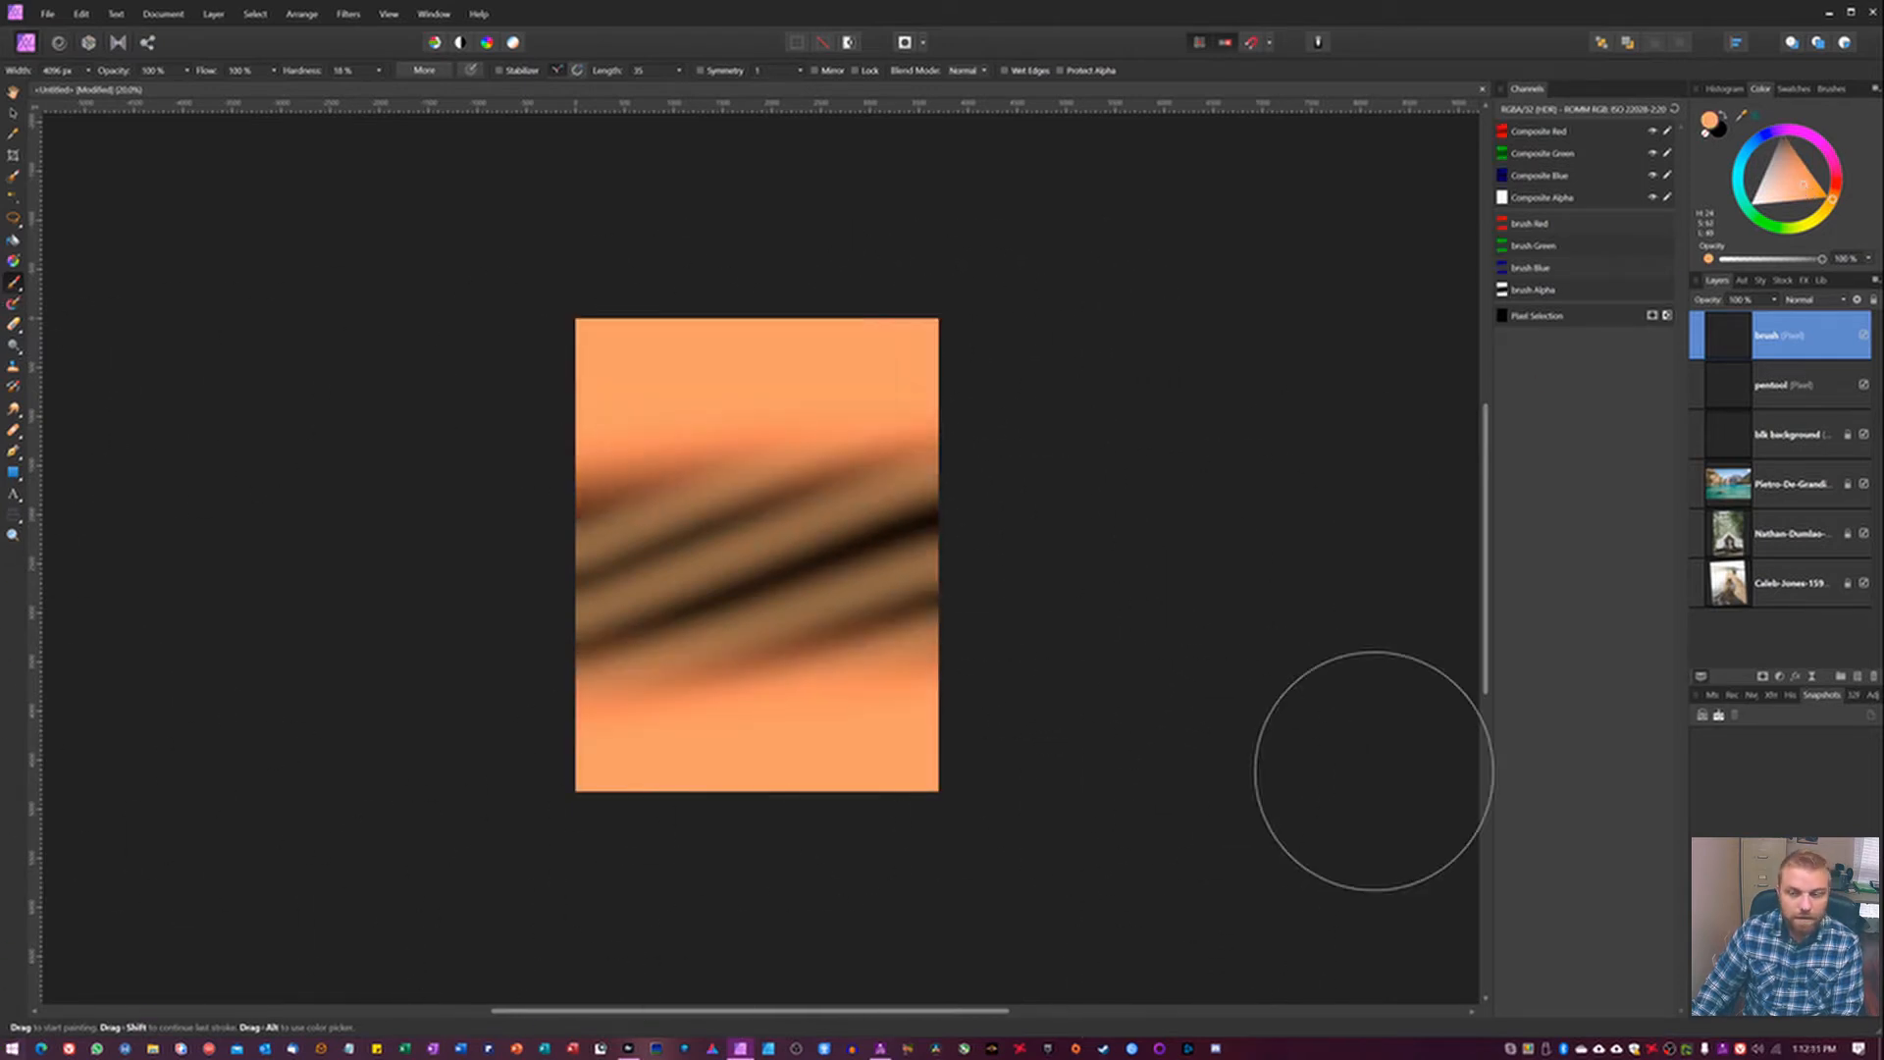
Undo both light orange bands and paint a red-orange band across the canvas top at 49% flow.
{"action": "left_click_drag", "start_coordinate": [1798, 201], "coordinate": [1835, 188]}
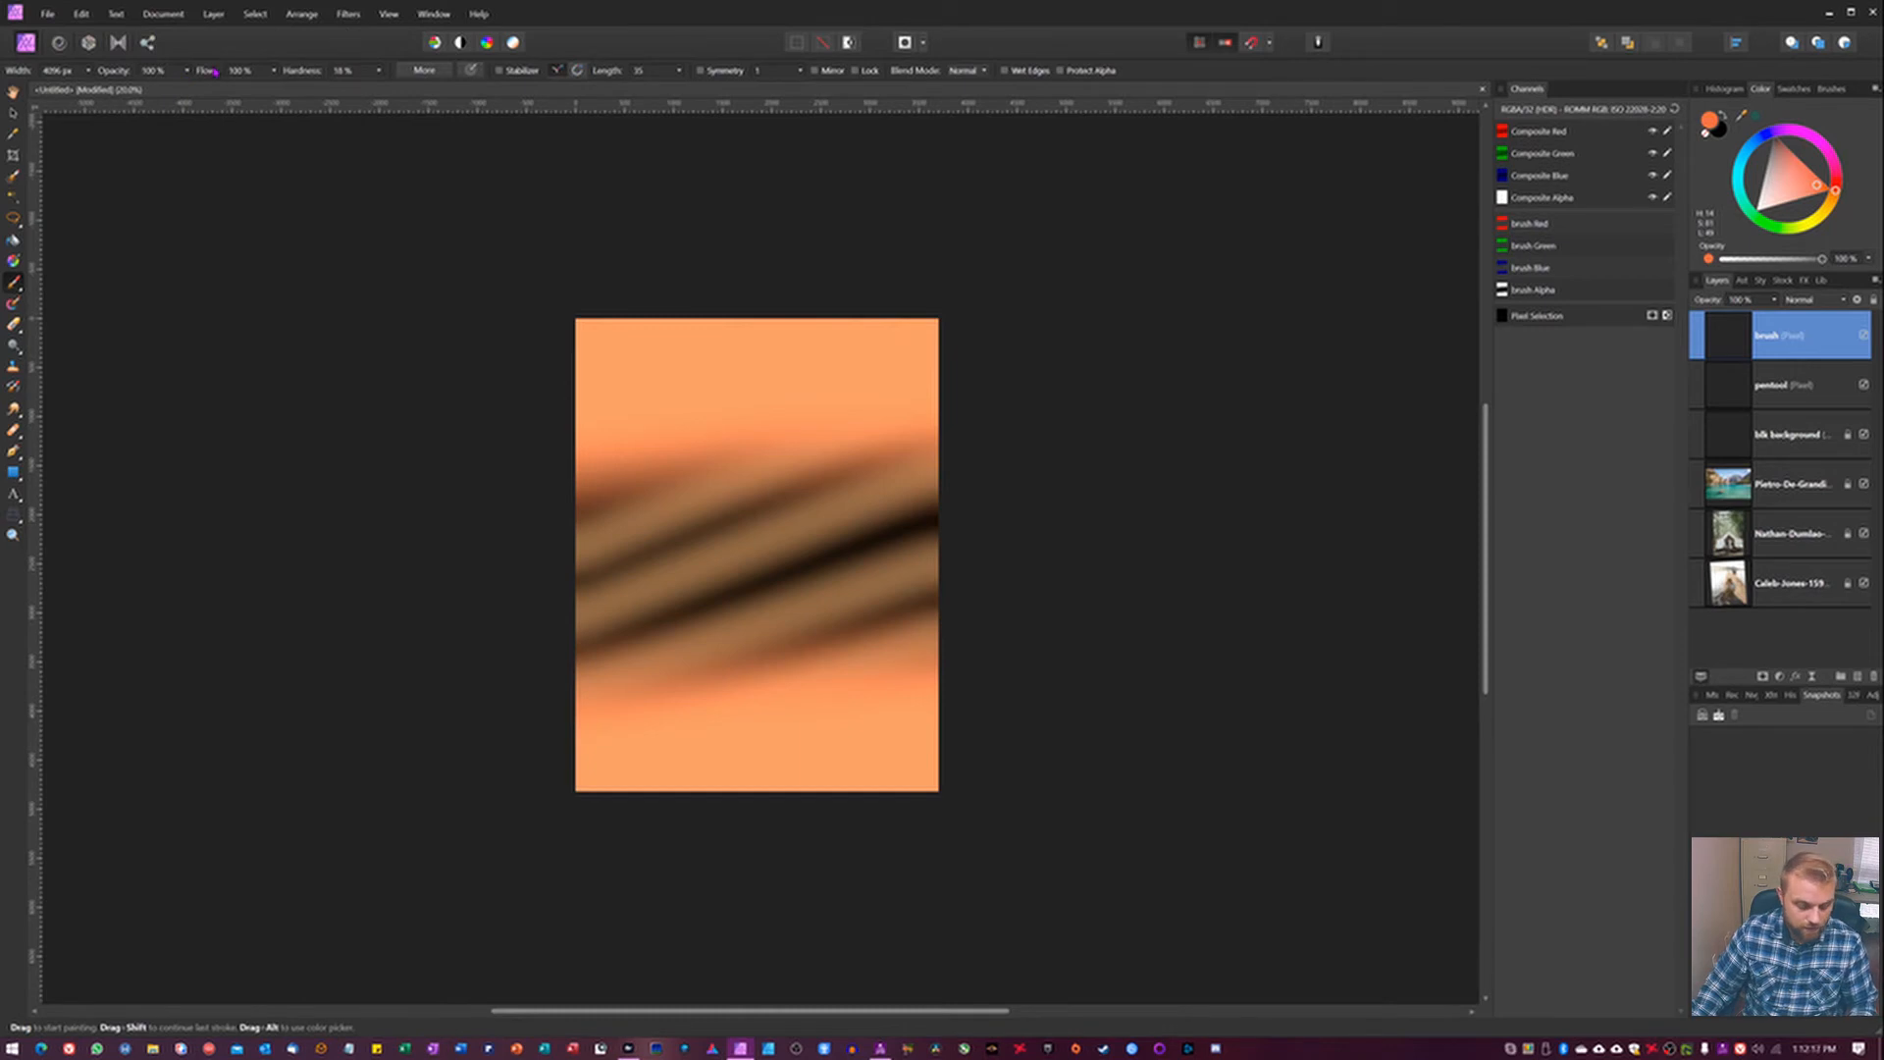
{"action": "key", "text": "ctrl+z"}
{"action": "key", "text": "ctrl+z"}
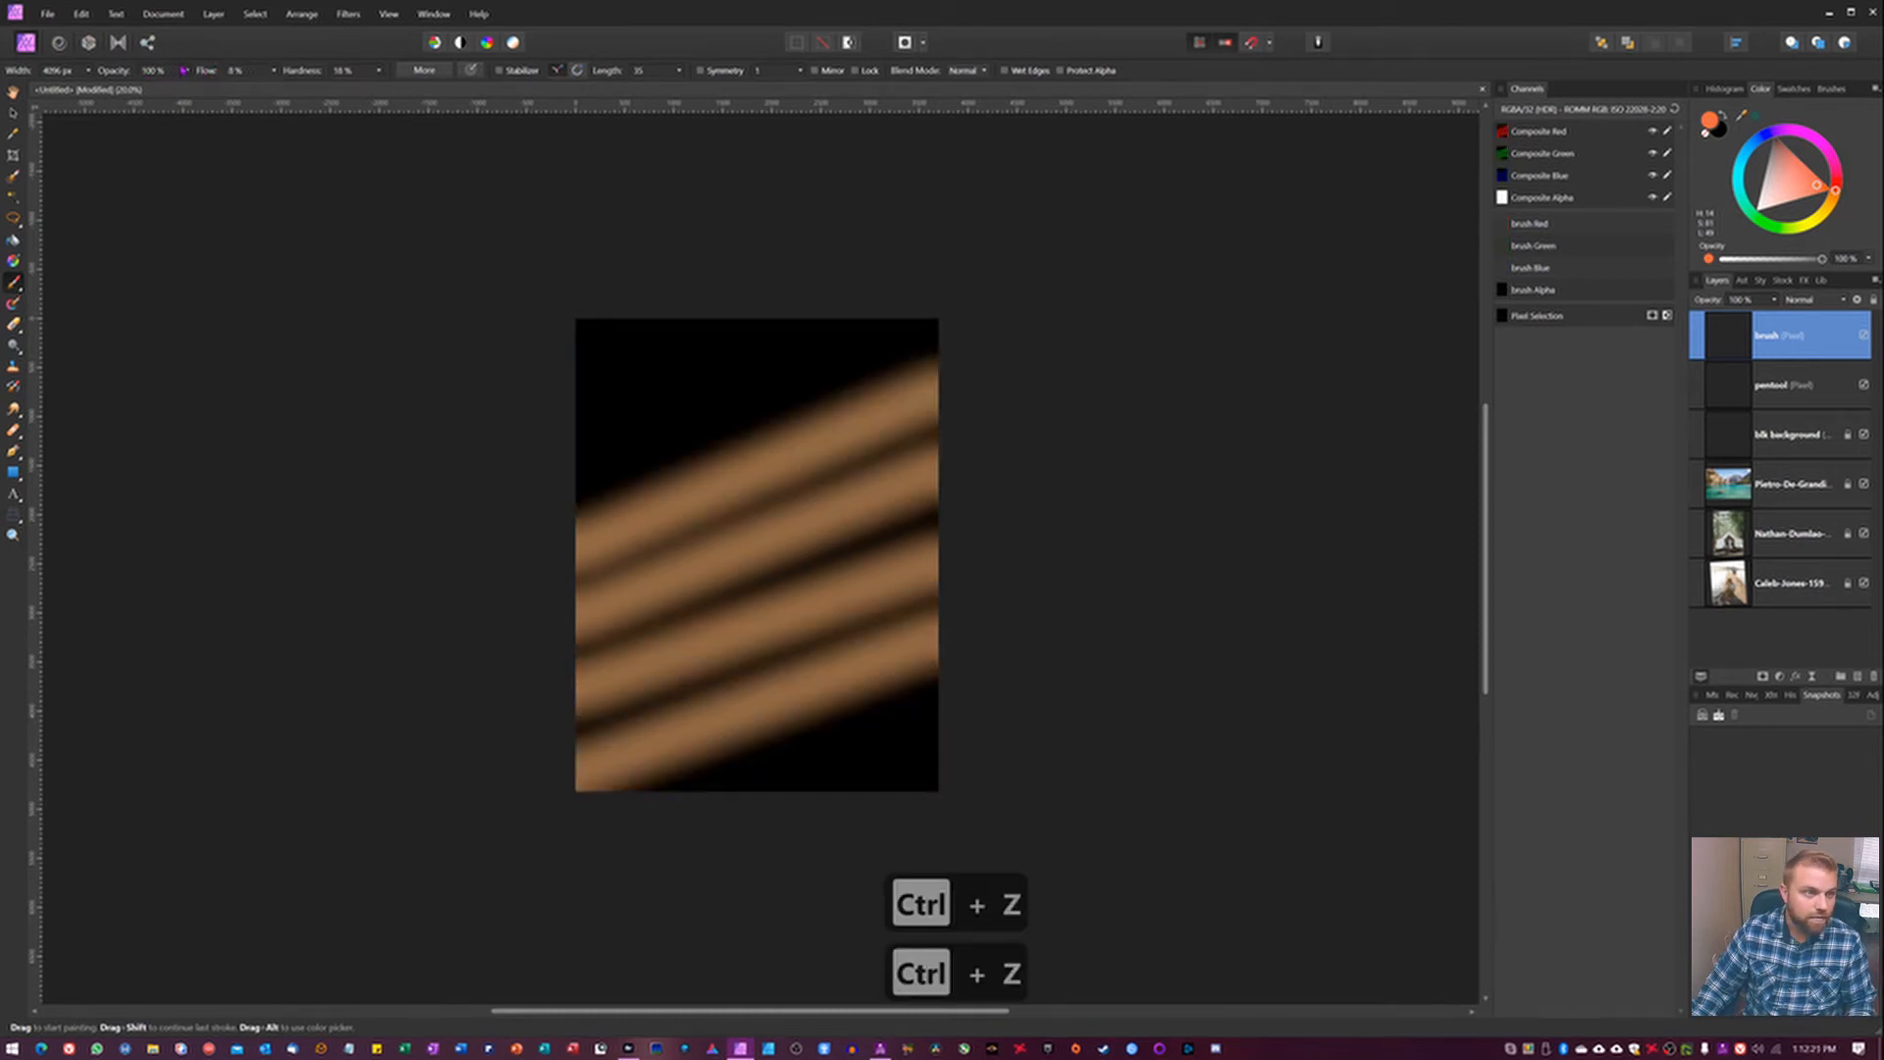
{"action": "left_click_drag", "start_coordinate": [219, 75], "coordinate": [252, 77]}
{"action": "left_click_drag", "start_coordinate": [1021, 253], "coordinate": [118, 391]}
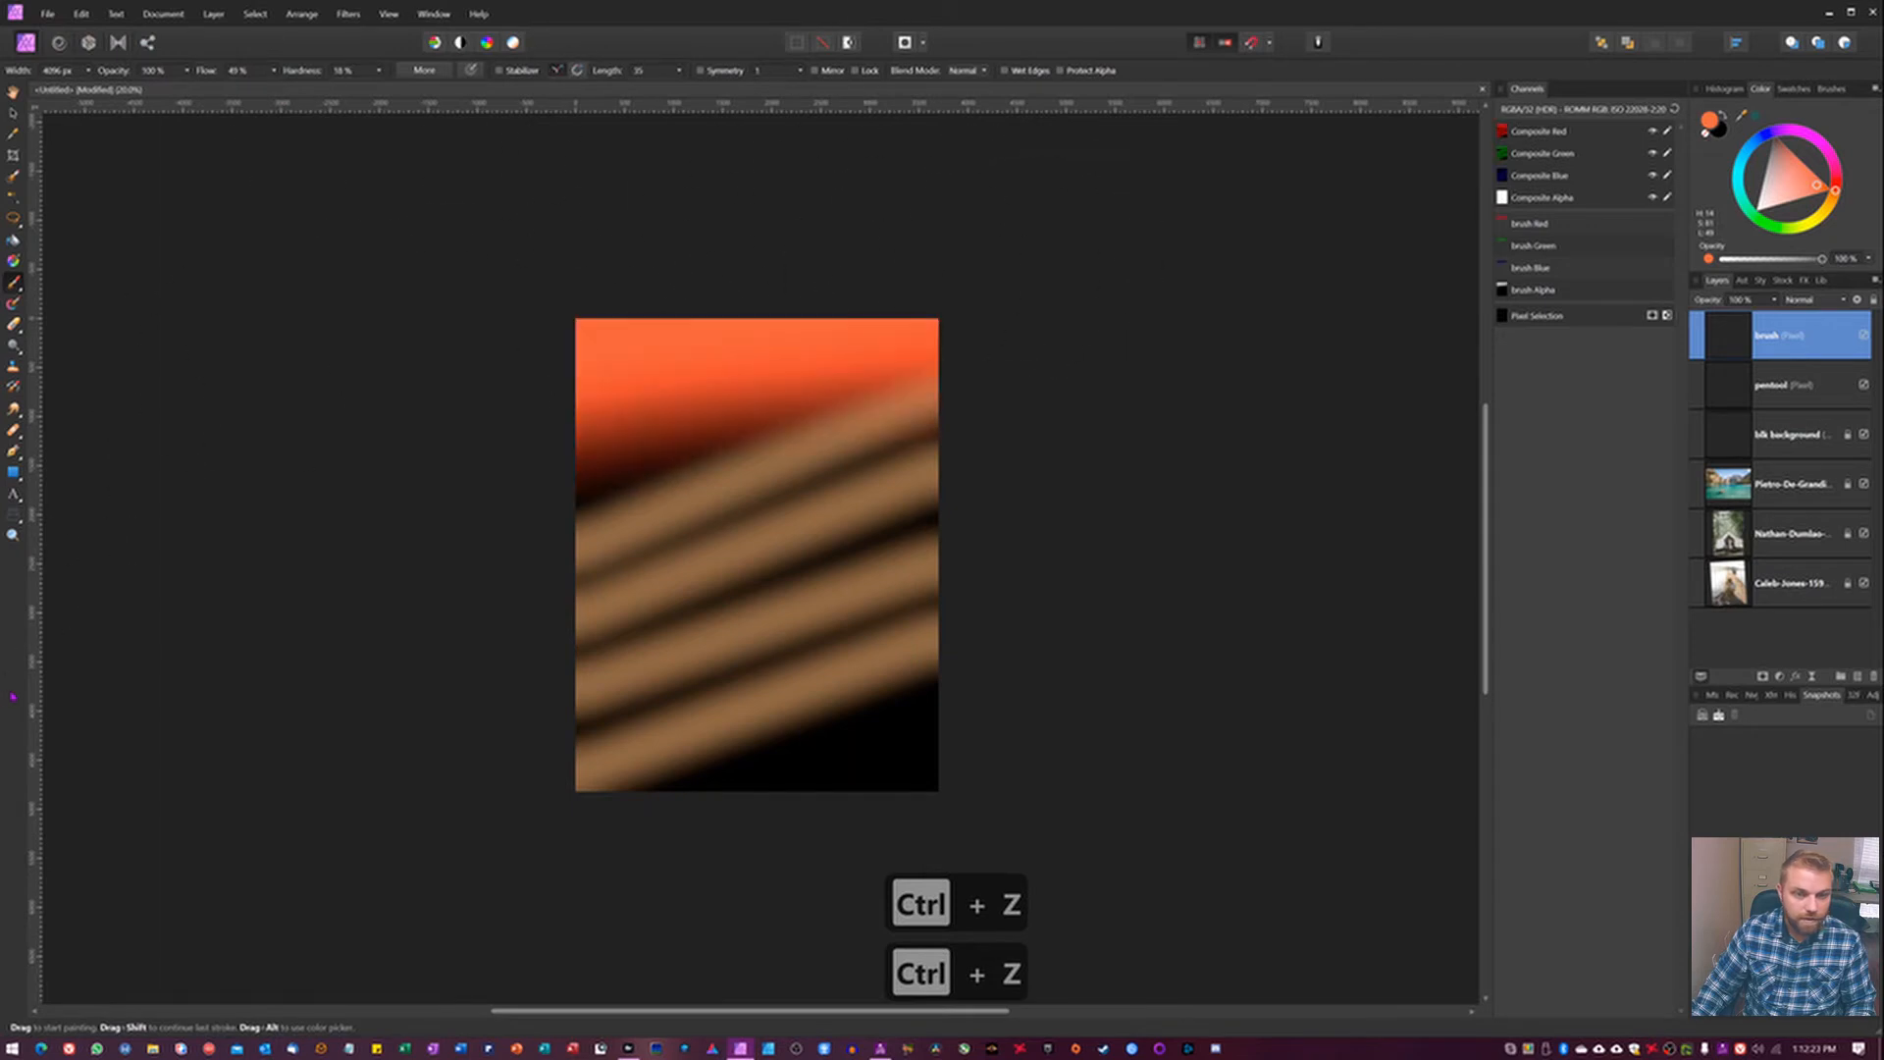
Try red-orange strokes over the bottom and centre of the canvas and undo them.
{"action": "mouse_move", "coordinate": [918, 802]}
{"action": "left_mouse_down"}
{"action": "mouse_move", "coordinate": [892, 841]}
{"action": "mouse_move", "coordinate": [404, 303]}
{"action": "left_mouse_up"}
{"action": "key", "text": "ctrl+z"}
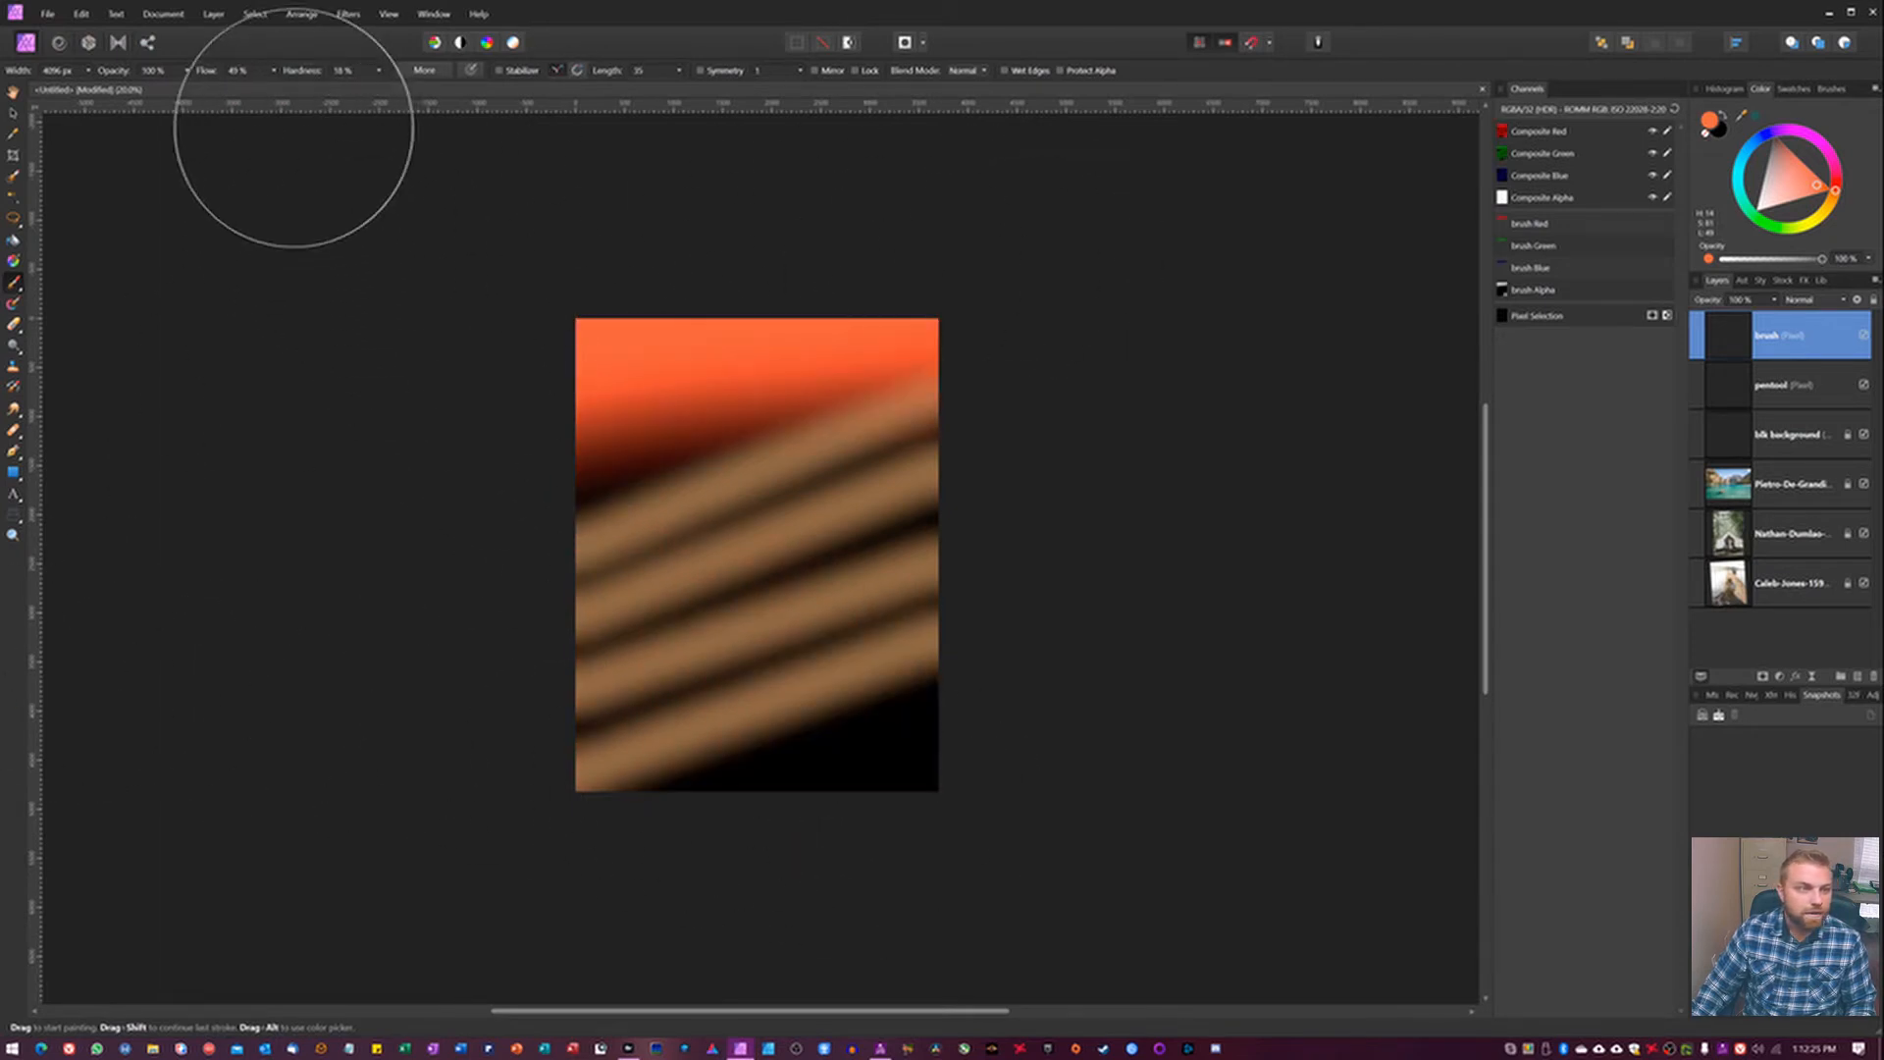
{"action": "left_click_drag", "start_coordinate": [914, 801], "coordinate": [929, 812]}
{"action": "key", "text": "ctrl+z"}
{"action": "left_click_drag", "start_coordinate": [802, 570], "coordinate": [725, 500]}
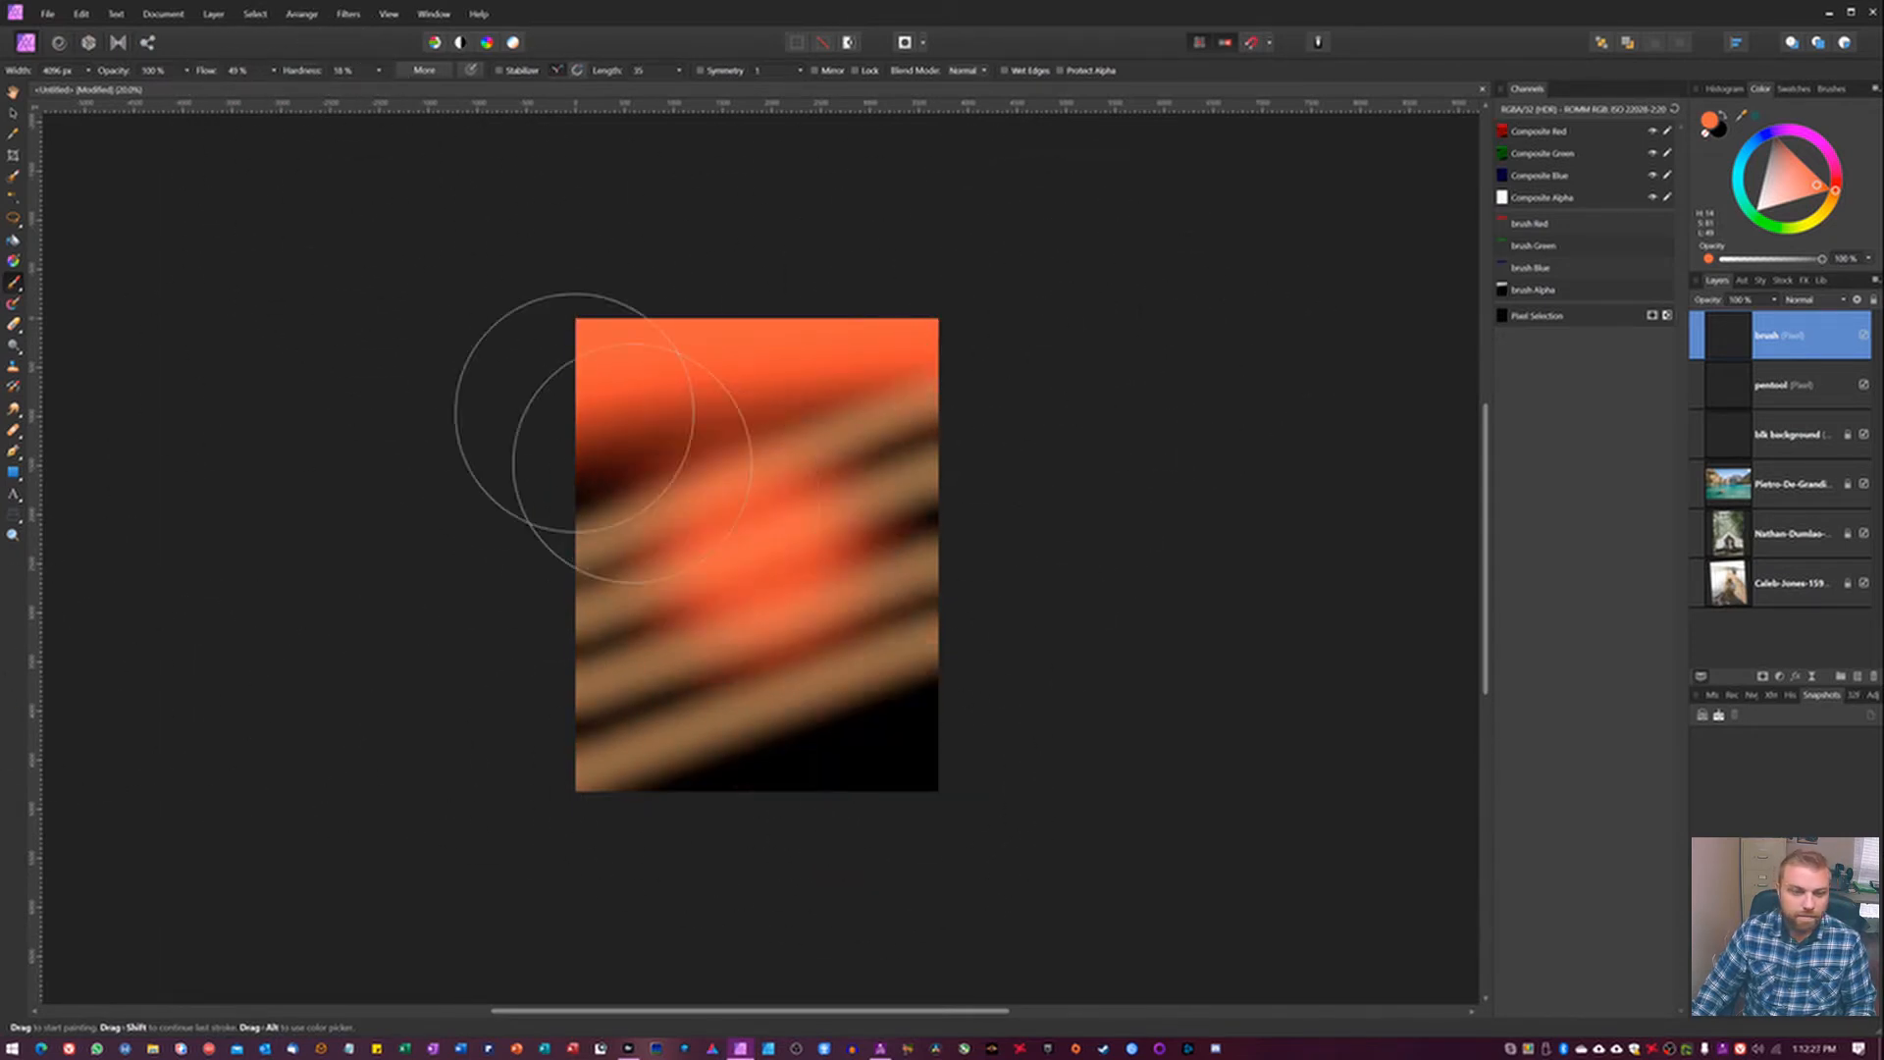
{"action": "key", "text": "ctrl+z"}
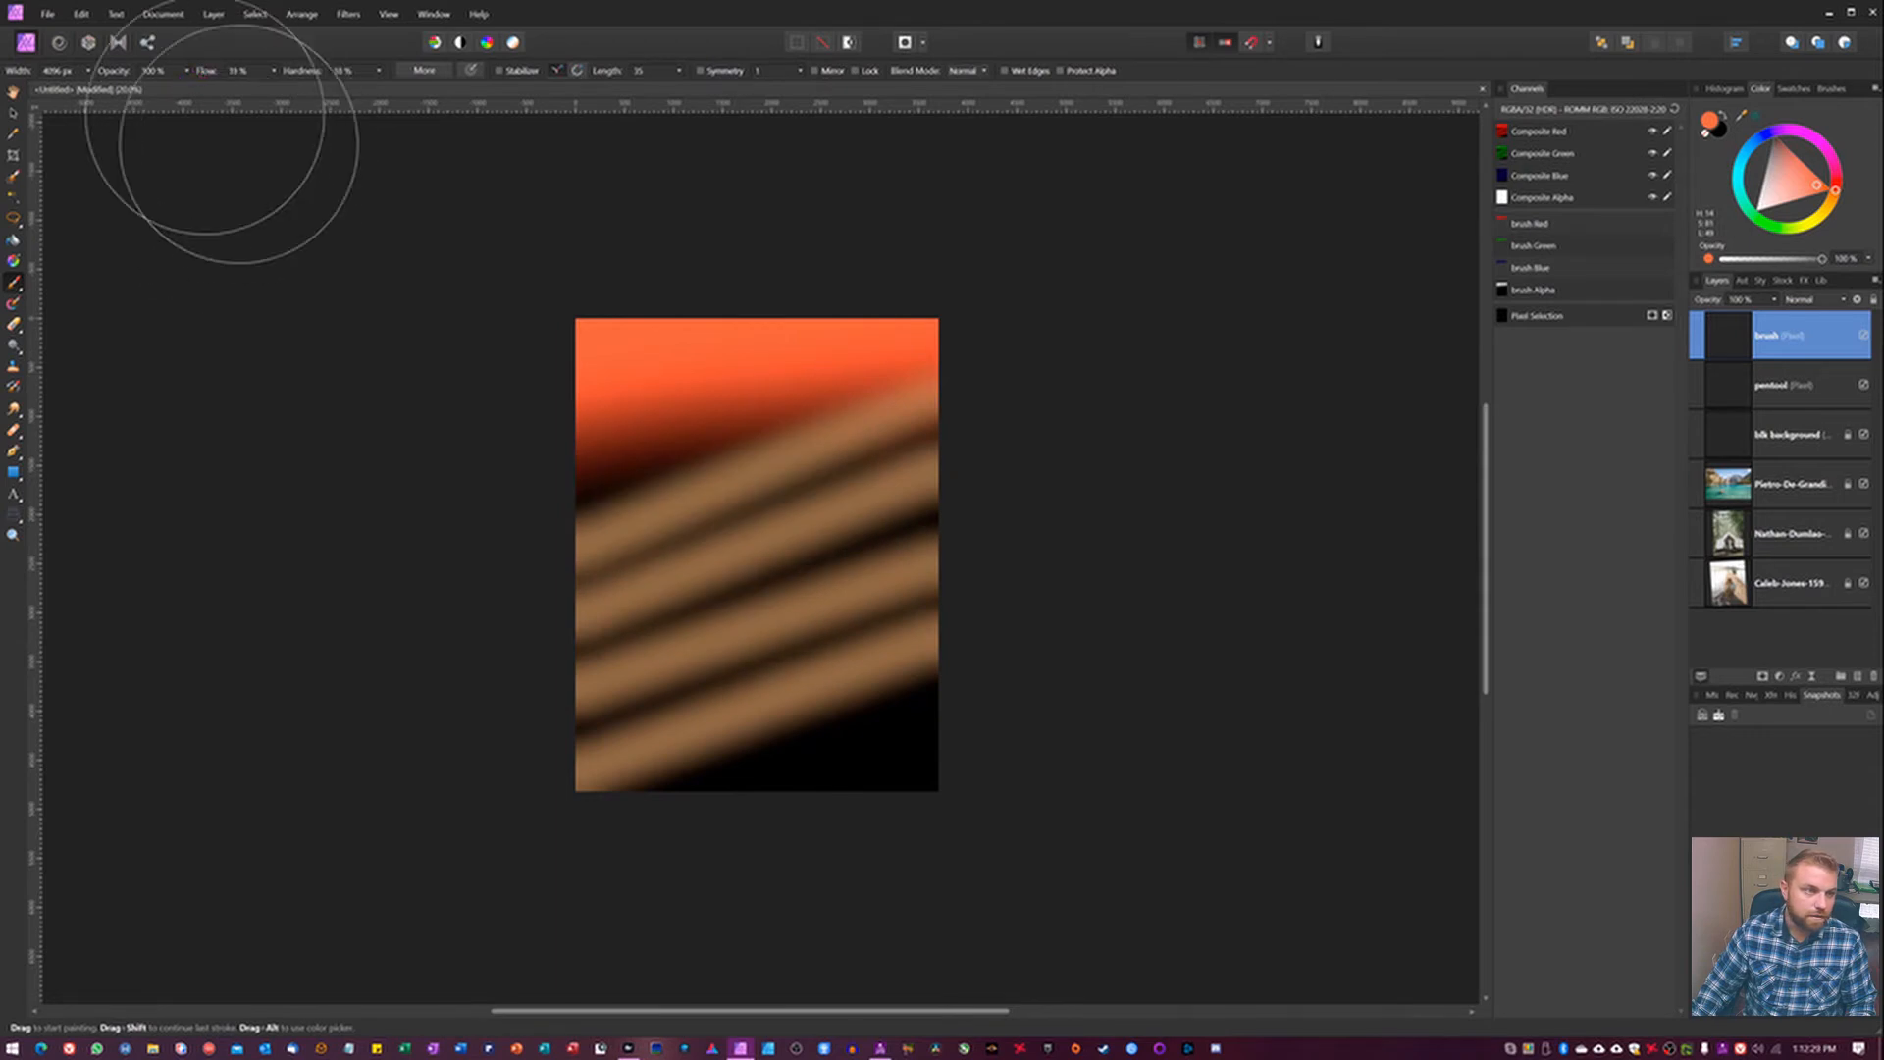
Paint a red-orange band across the canvas bottom and a yellow-orange band through the middle at 18% flow.
{"action": "left_click_drag", "start_coordinate": [1081, 749], "coordinate": [474, 847]}
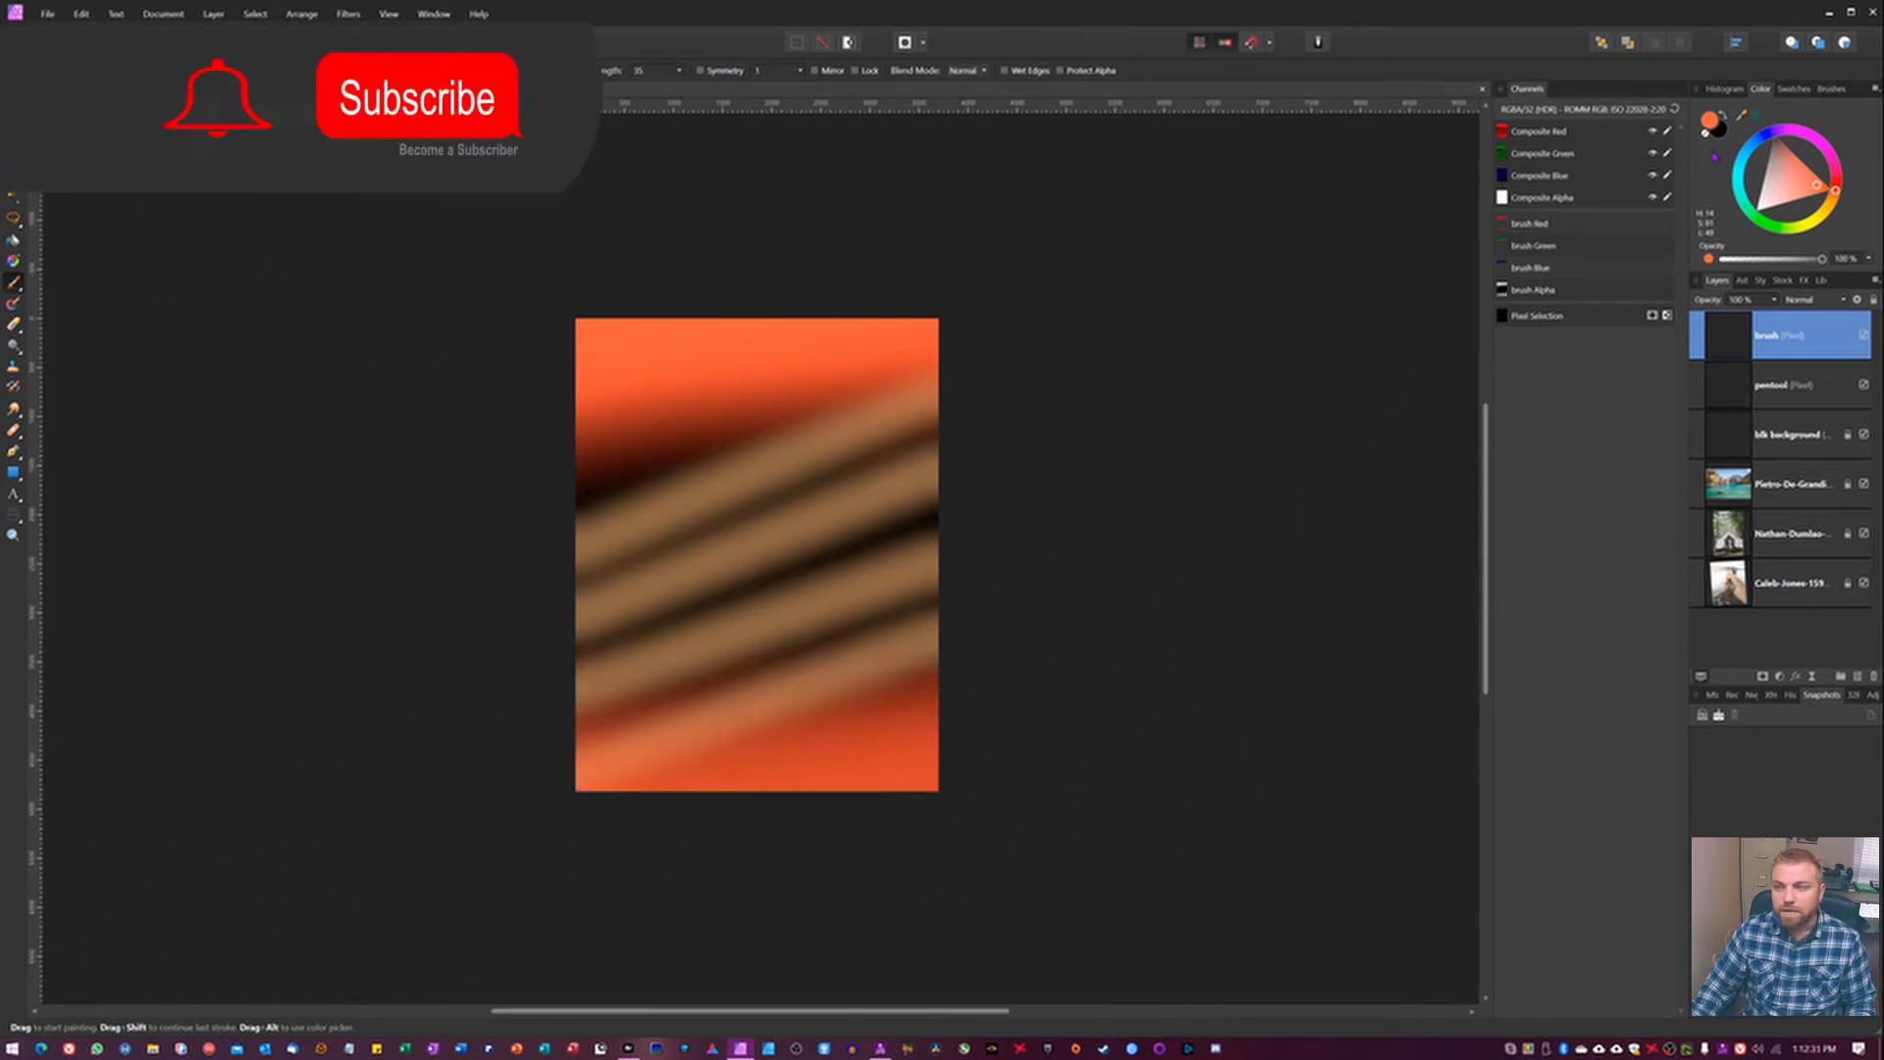
{"action": "mouse_move", "coordinate": [1835, 191]}
{"action": "left_mouse_down"}
{"action": "mouse_move", "coordinate": [1839, 219]}
{"action": "mouse_move", "coordinate": [1819, 197]}
{"action": "left_mouse_up"}
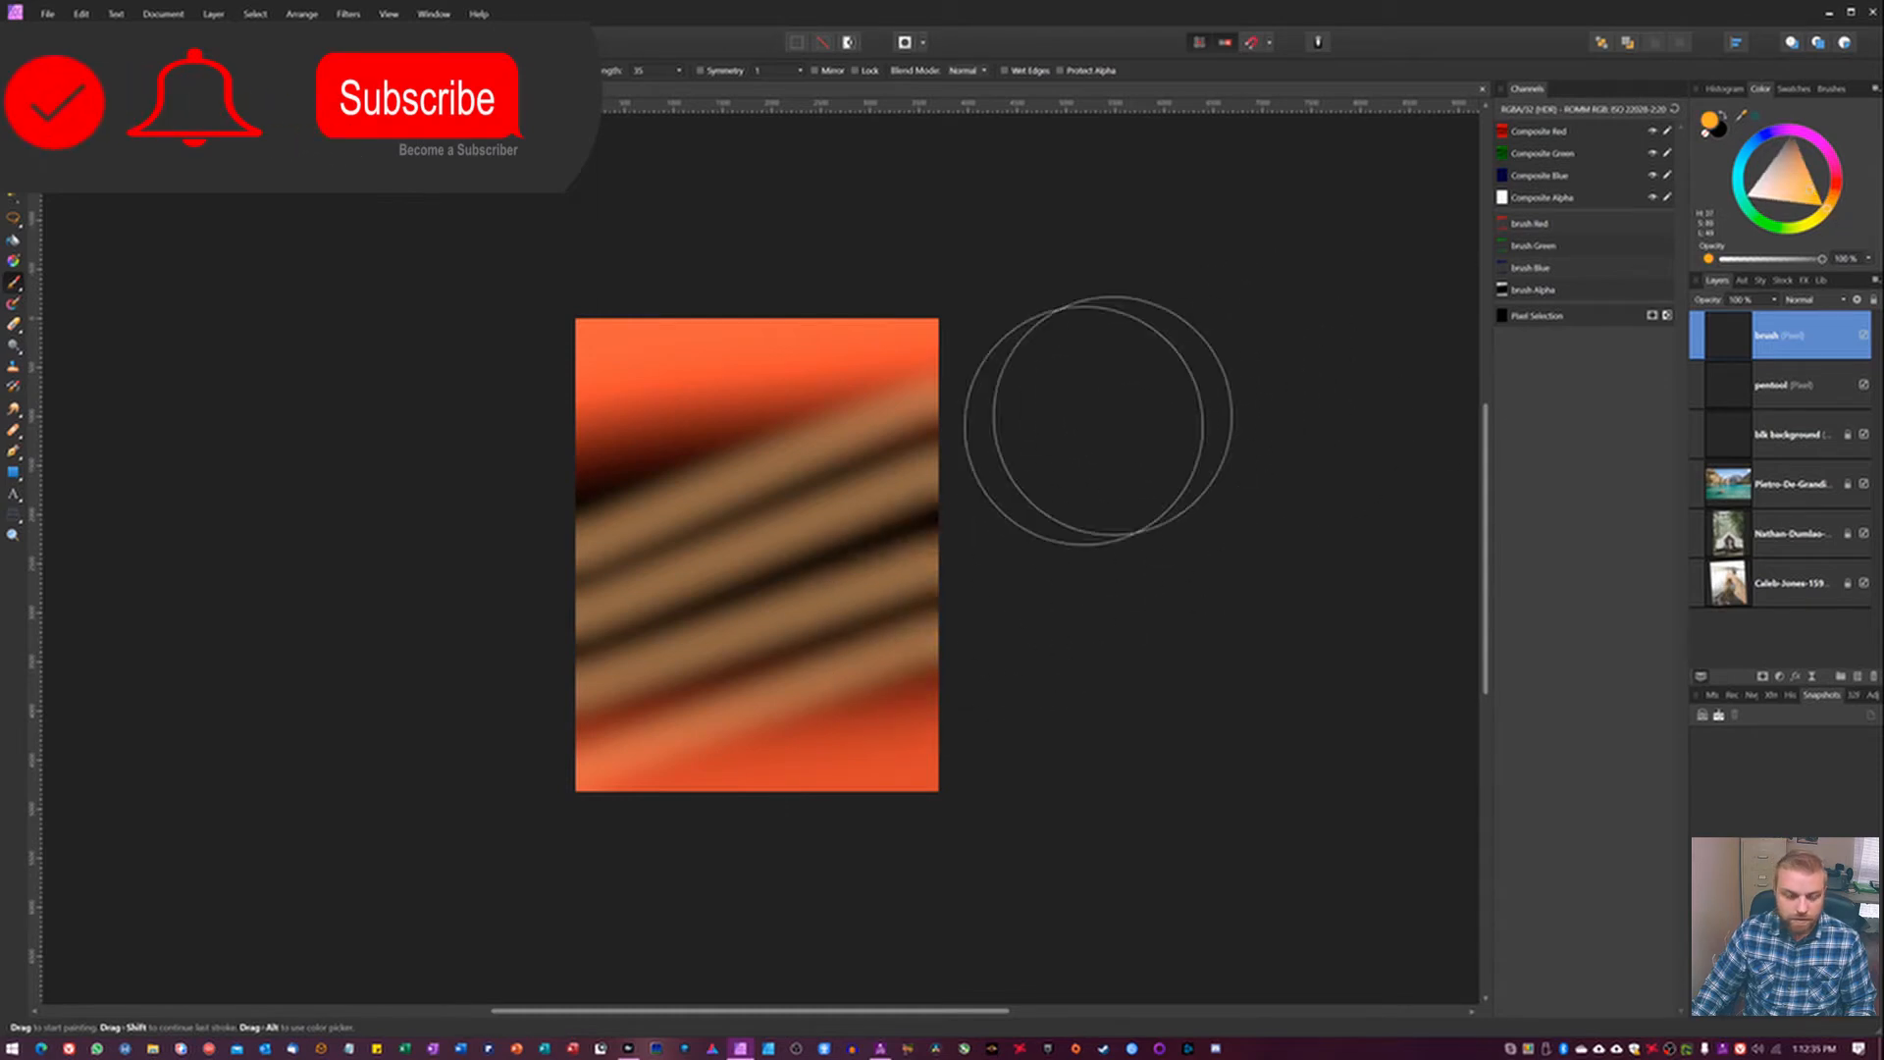
{"action": "key", "text": "bracketright"}
{"action": "key", "text": "bracketright"}
{"action": "key", "text": "bracketright"}
{"action": "key", "text": "bracketright"}
{"action": "left_click_drag", "start_coordinate": [1192, 442], "coordinate": [2, 706]}
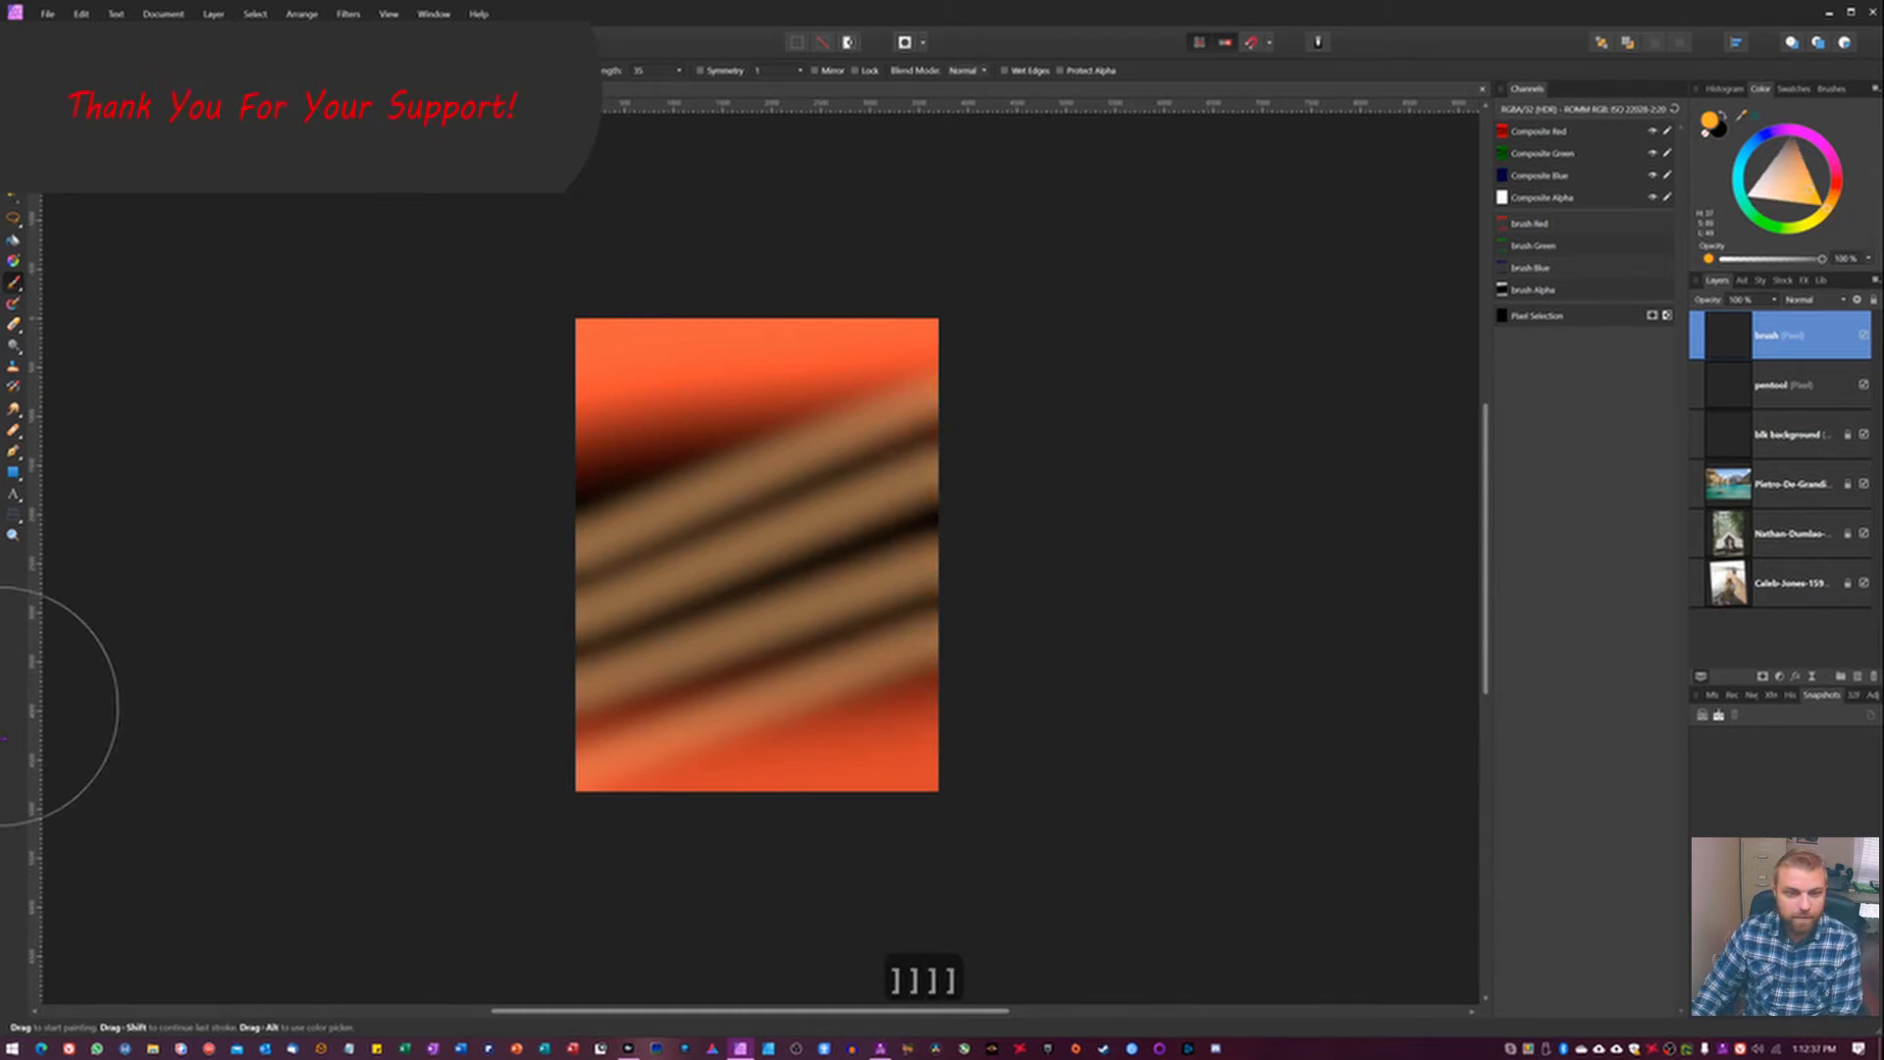
{"action": "left_click_drag", "start_coordinate": [503, 493], "coordinate": [503, 492]}
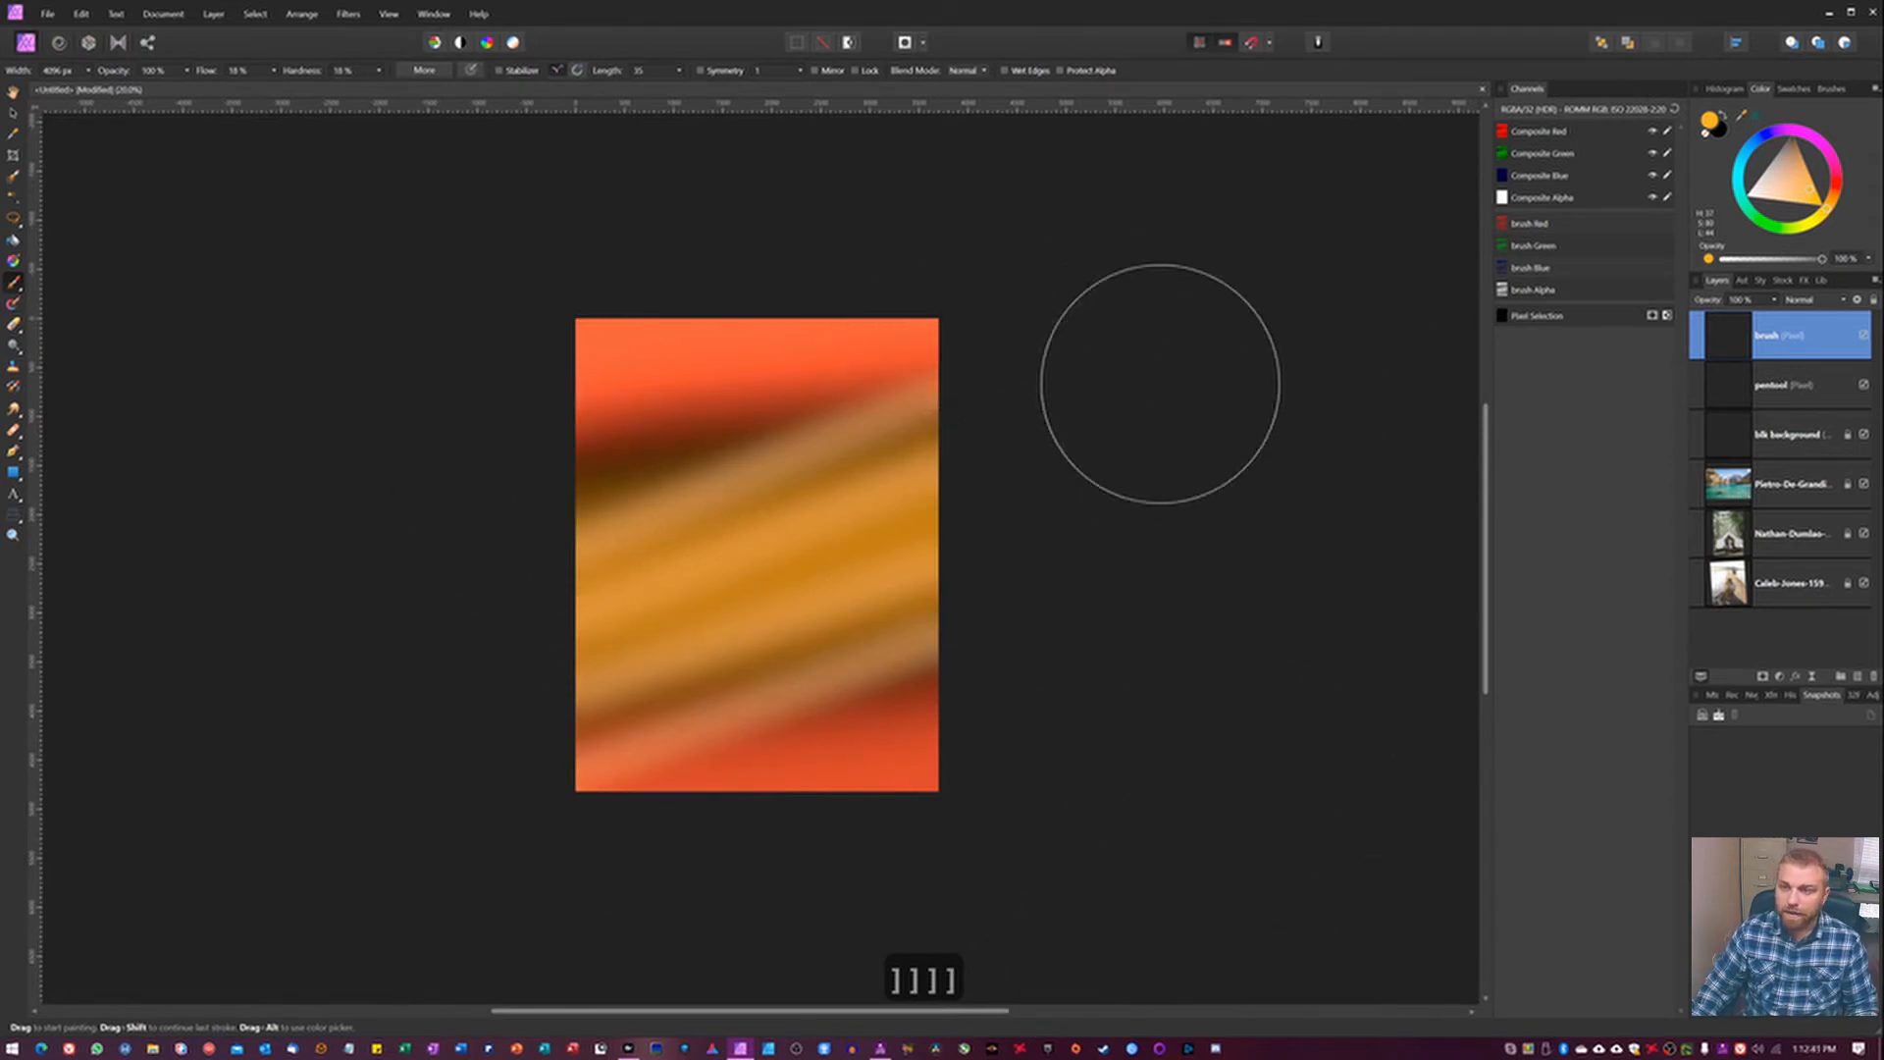
Reduce the paint brush width to about 1116 px.
{"action": "key", "text": "bracketleft"}
{"action": "key", "text": "bracketleft"}
{"action": "key", "text": "bracketleft"}
{"action": "key", "text": "bracketleft"}
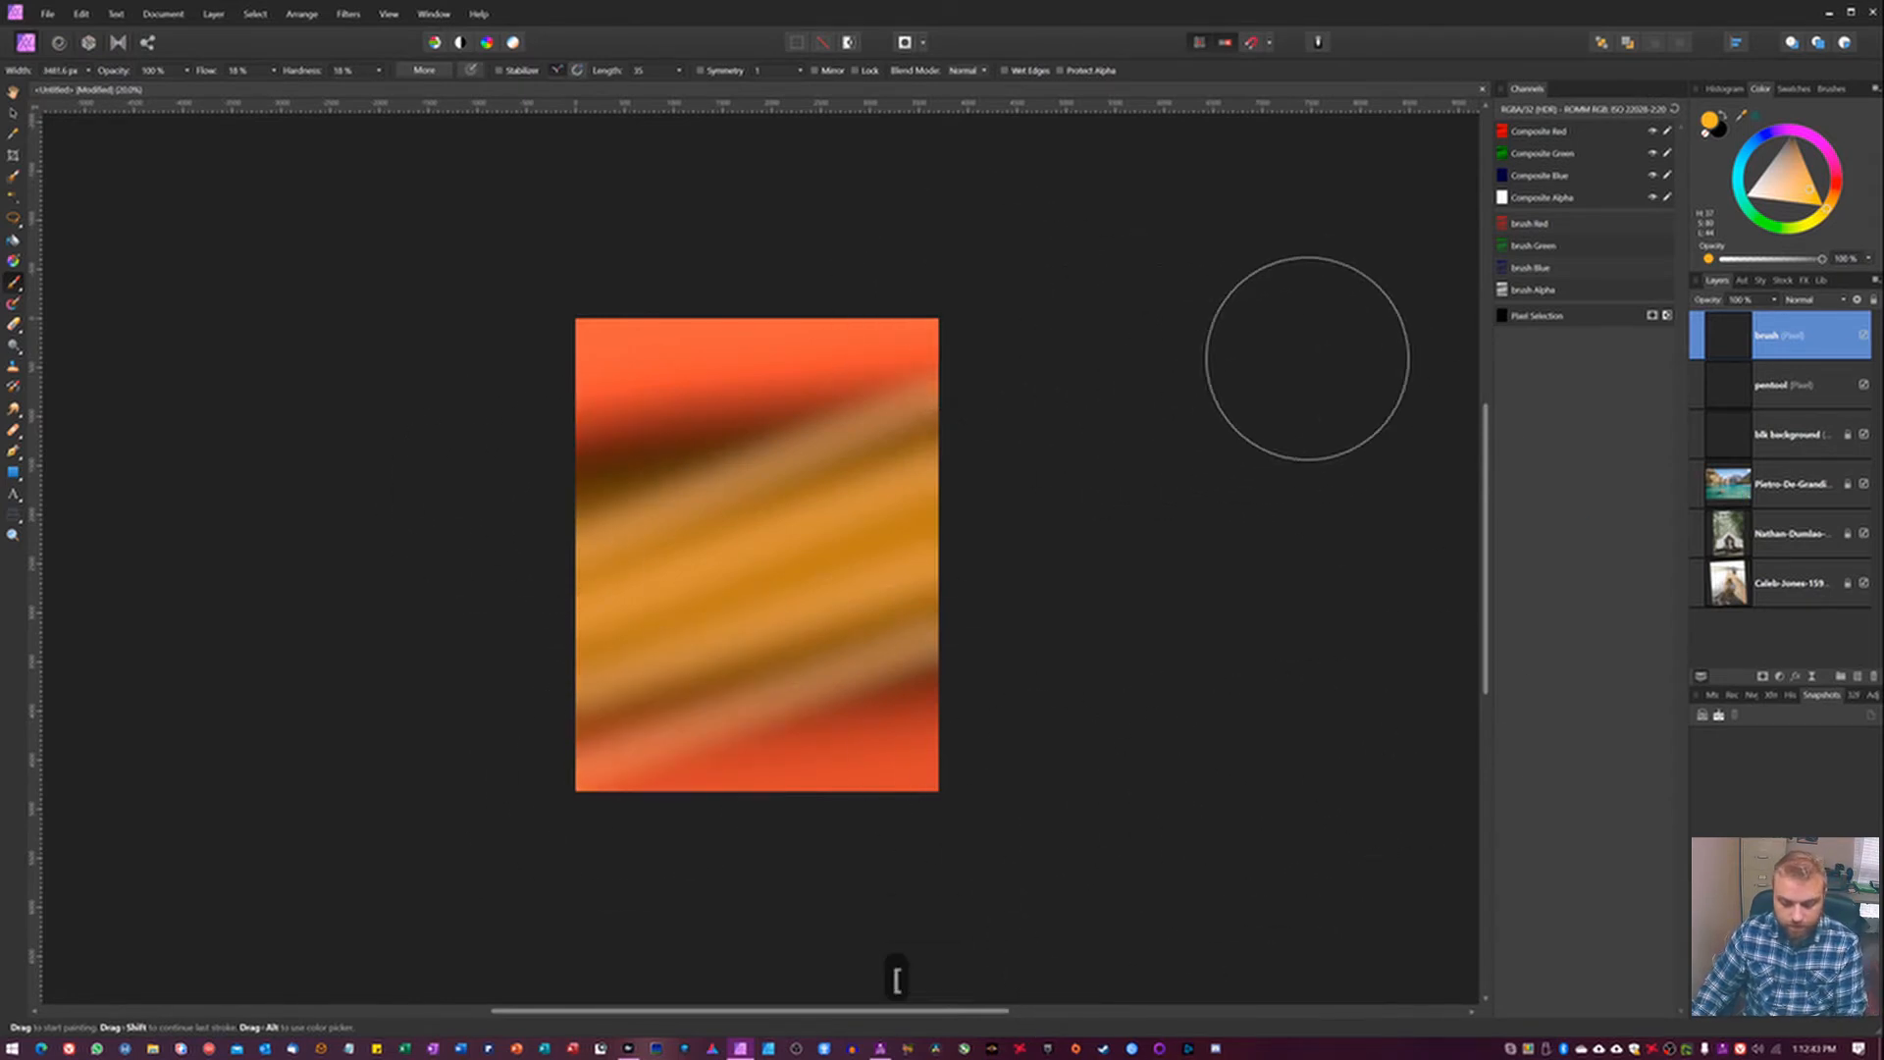
{"action": "key", "text": "bracketleft"}
{"action": "key", "text": "bracketleft"}
{"action": "key", "text": "bracketleft"}
{"action": "key", "text": "bracketleft"}
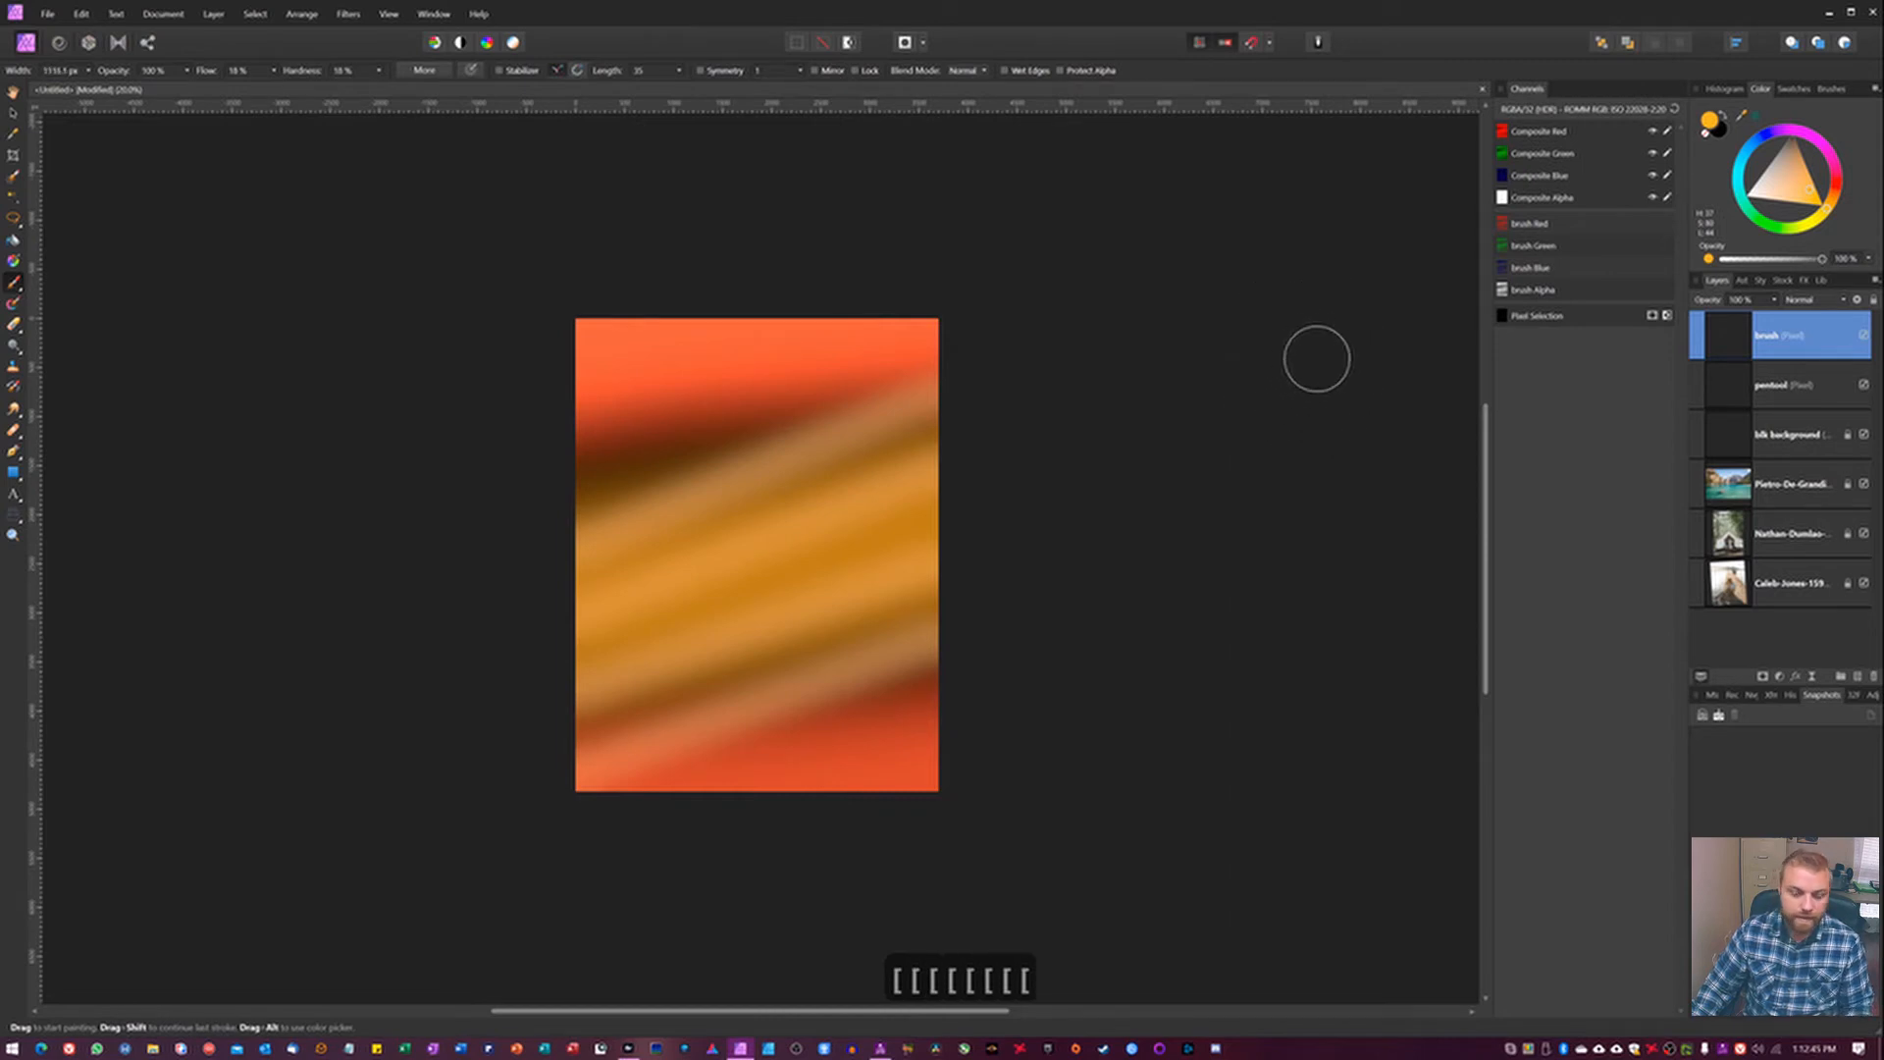
Apply a Gaussian Blur with a 100 px radius to the brush layer.
{"action": "key", "text": "v"}
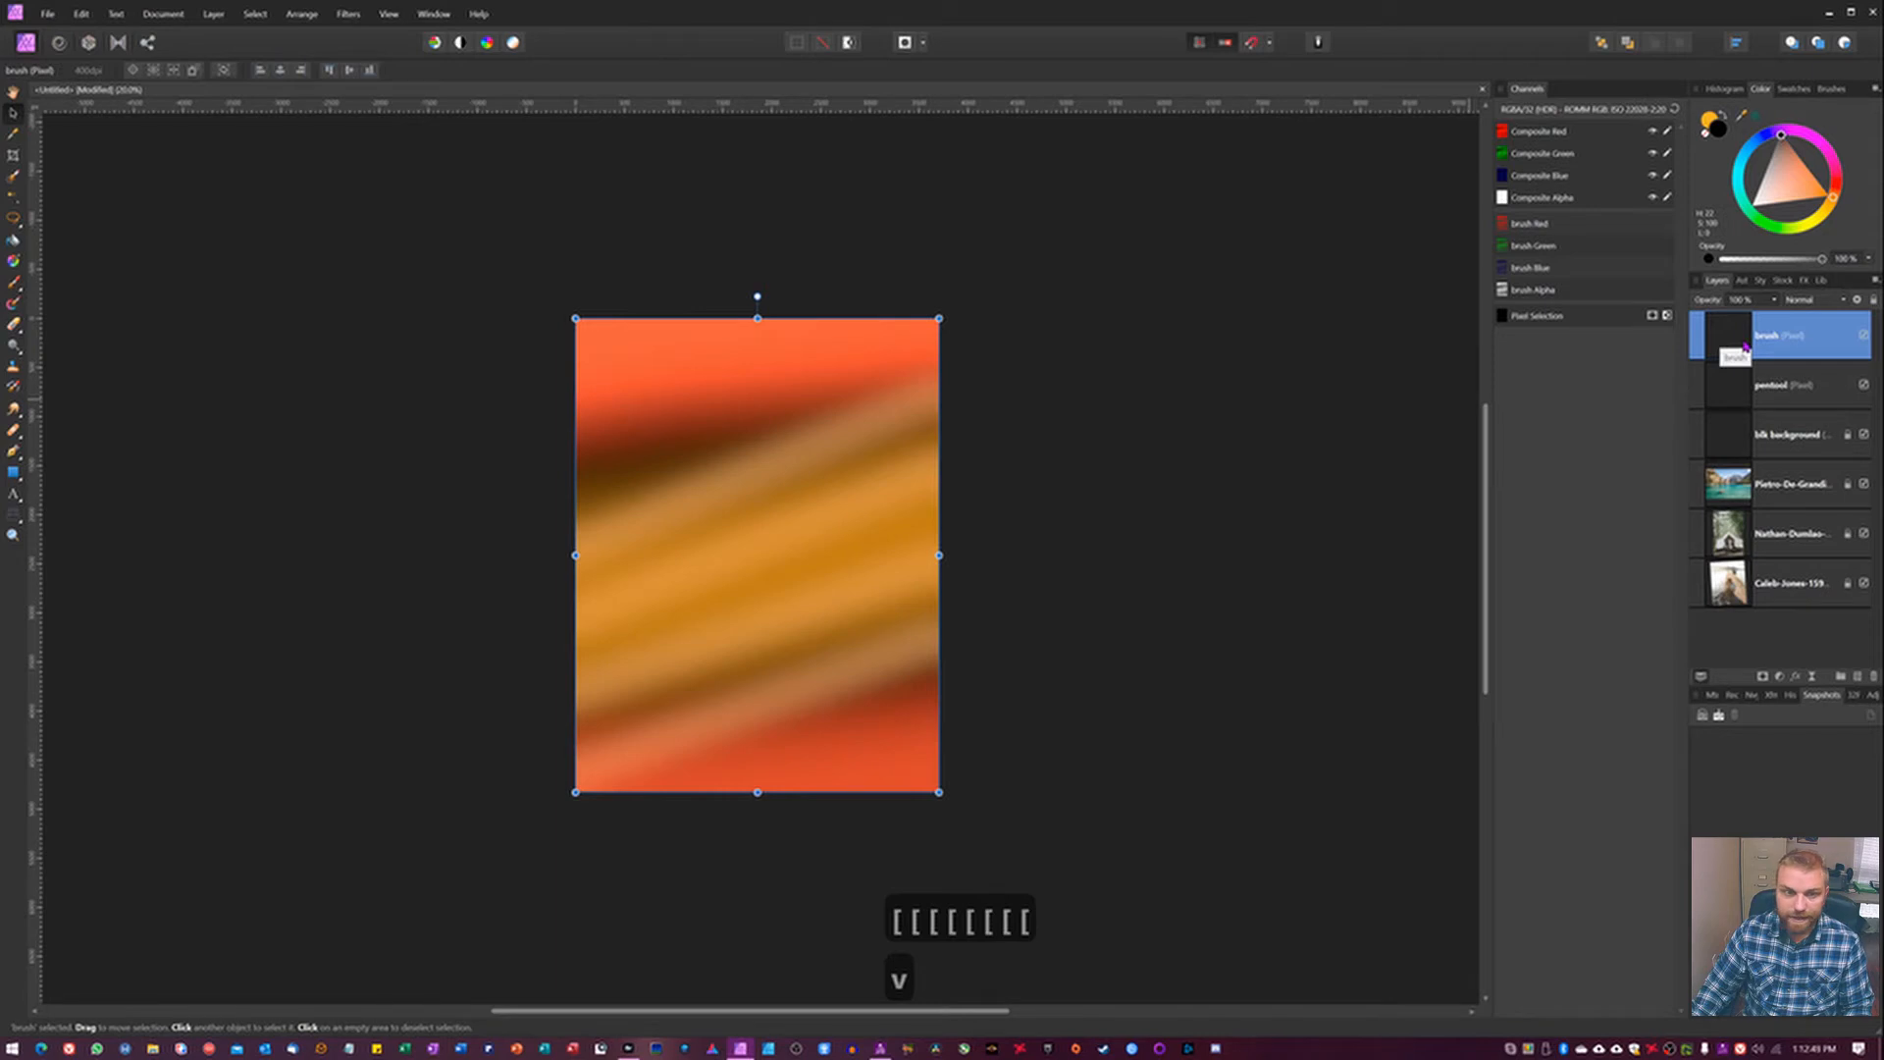
{"action": "left_click", "coordinate": [349, 14]}
{"action": "mouse_move", "coordinate": [196, 48]}
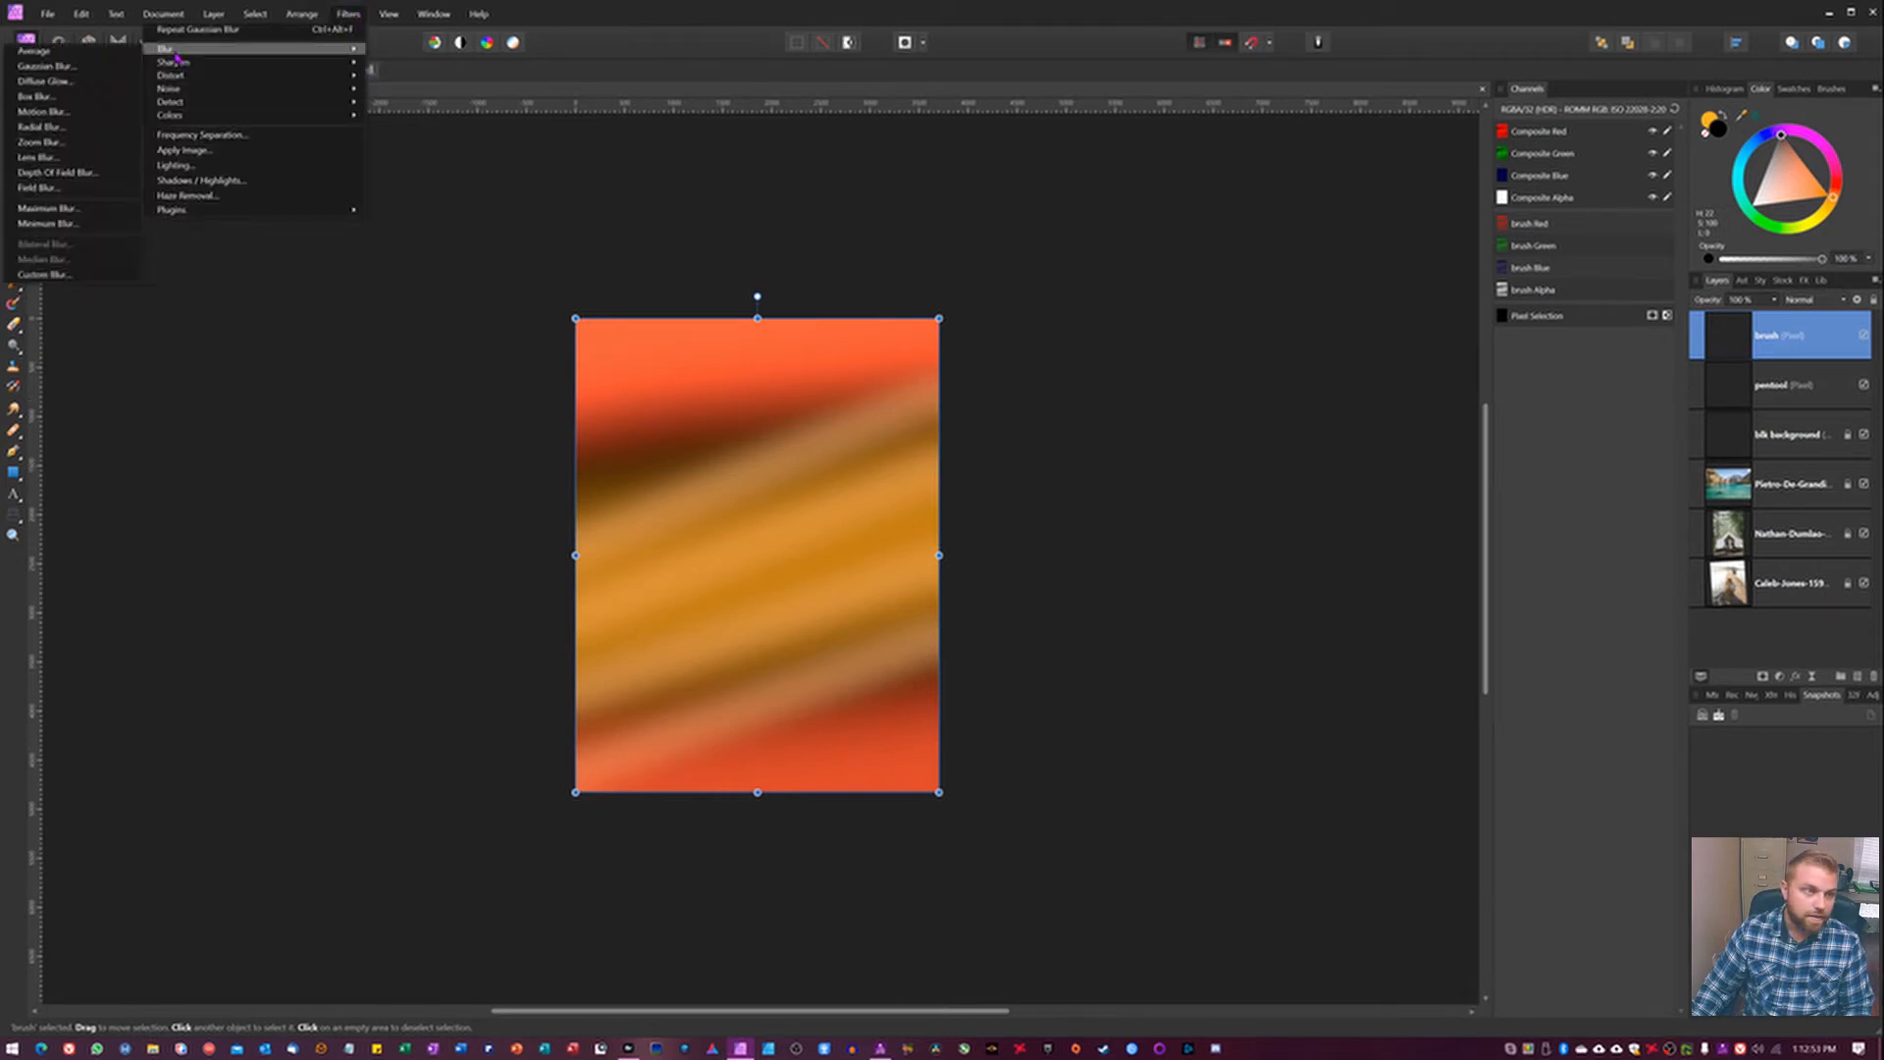
{"action": "left_click", "coordinate": [53, 67]}
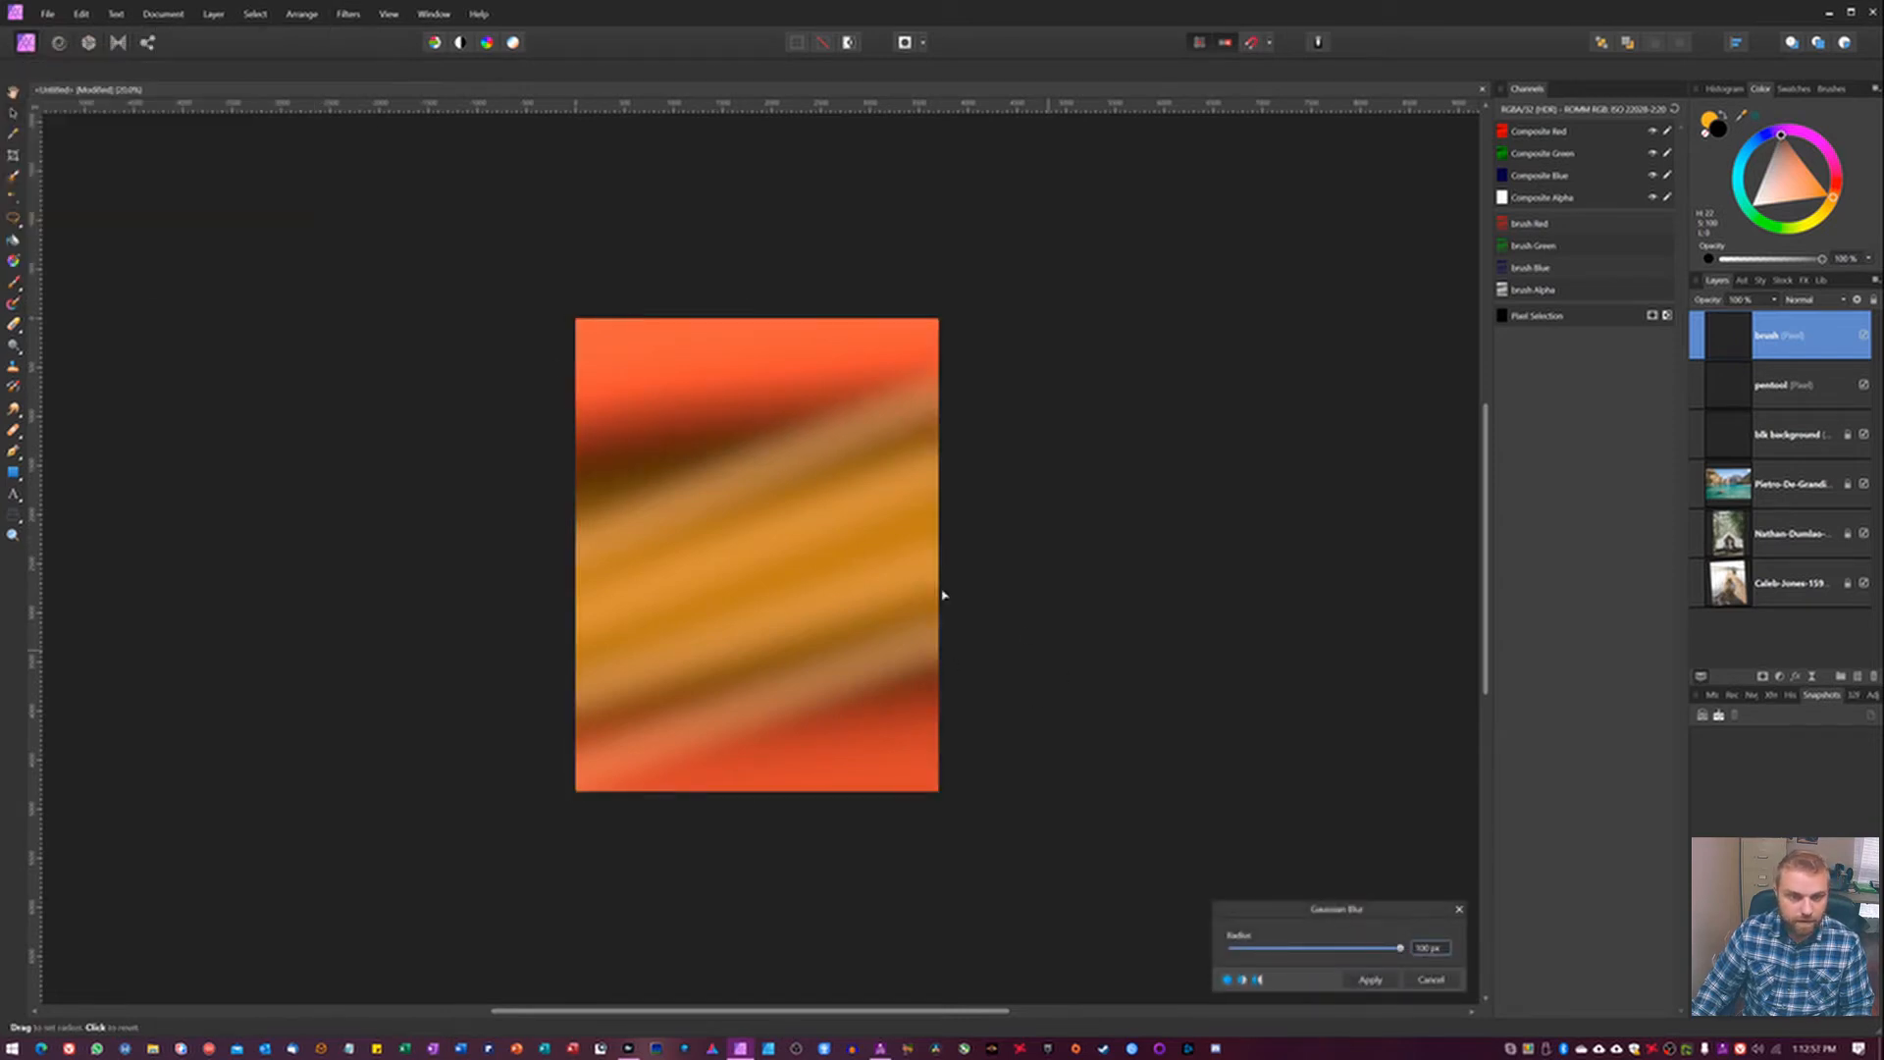
{"action": "left_click", "coordinate": [1371, 980]}
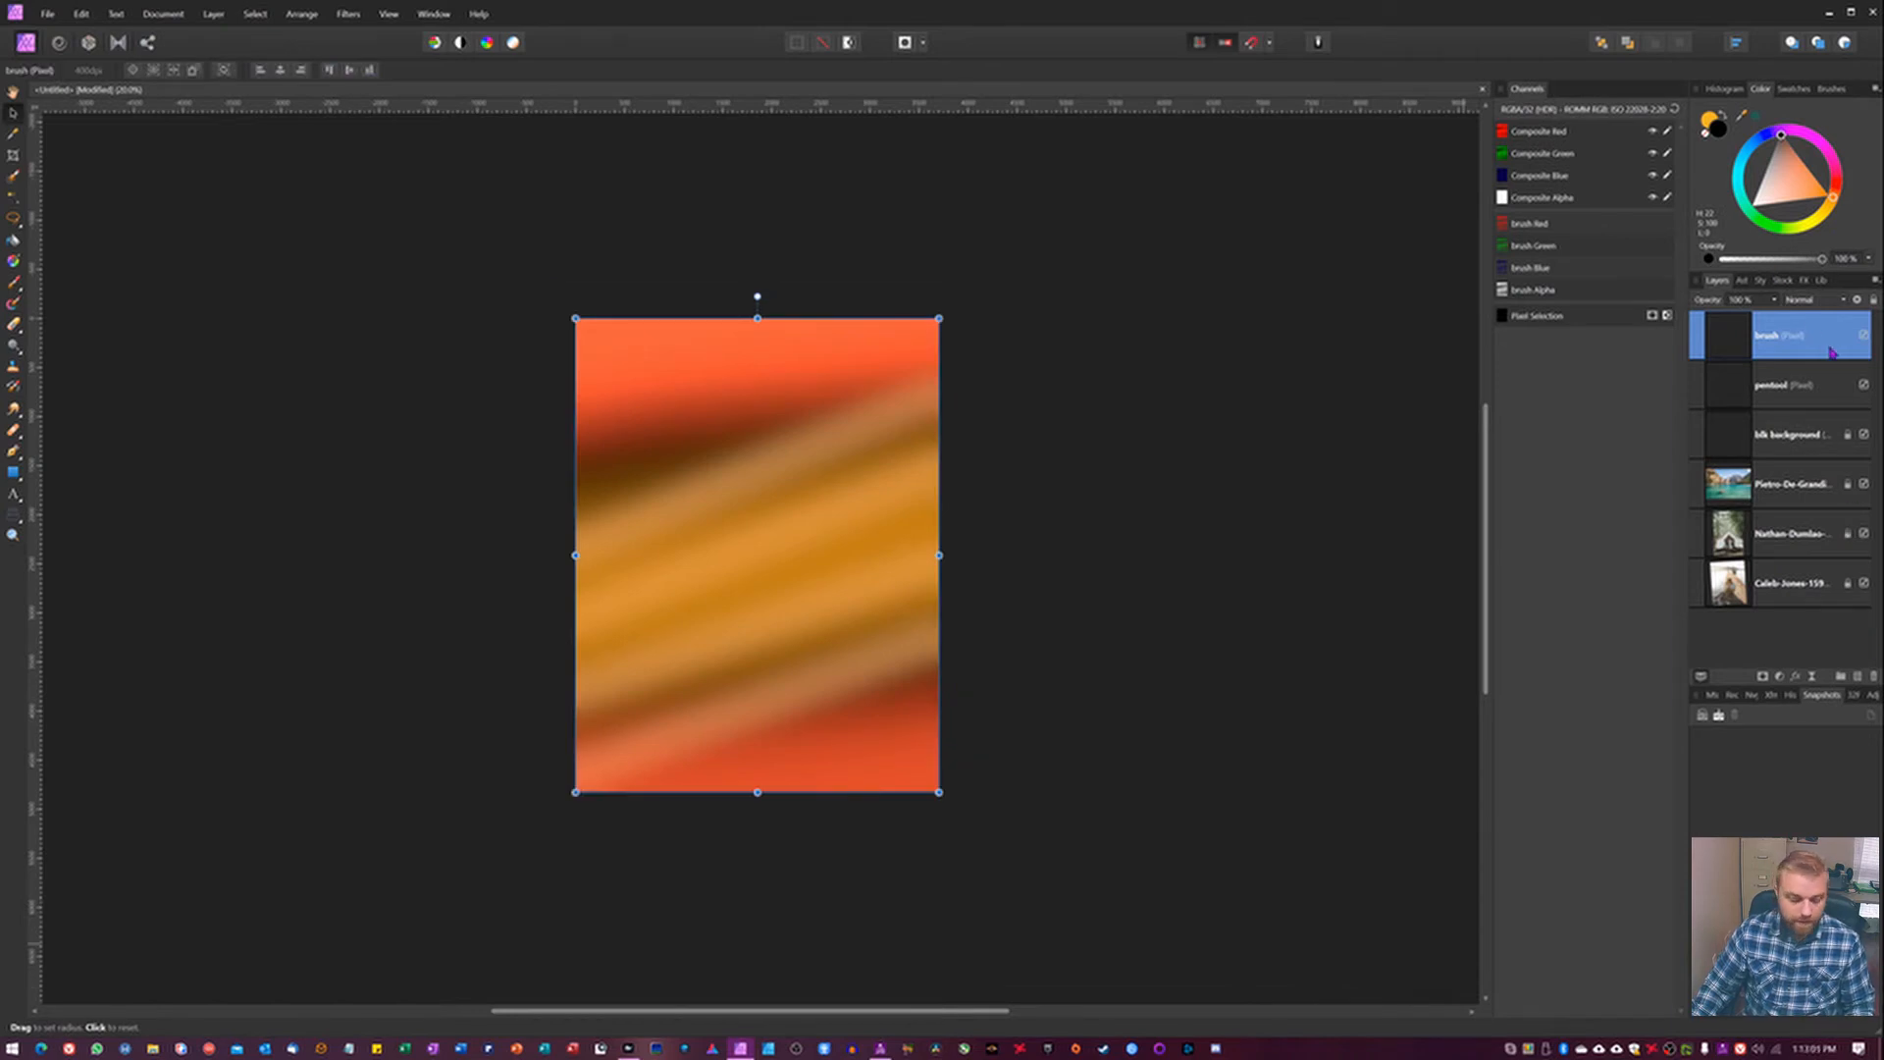
Group the brush, pentool and blk background layers and name the group oem layers for light leak.
{"action": "left_click", "coordinate": [1798, 443], "text": "shift"}
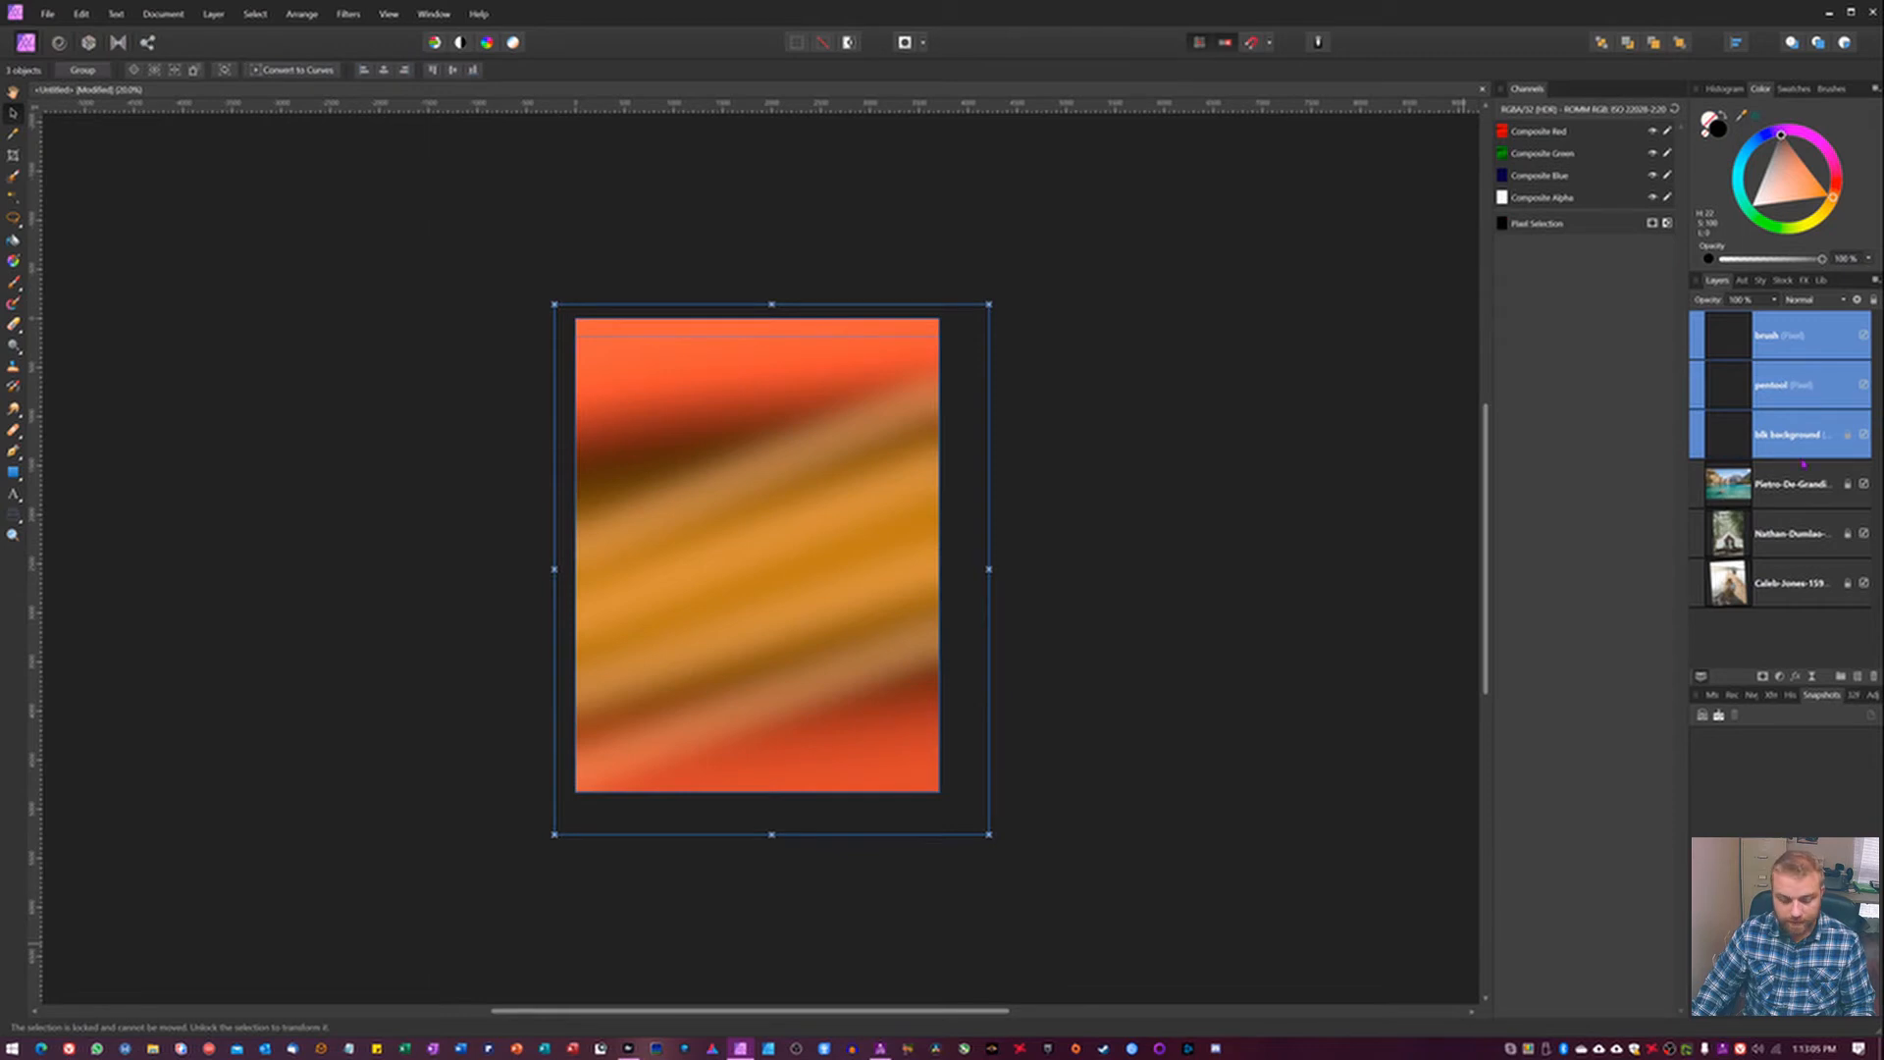
{"action": "key", "text": "ctrl+g"}
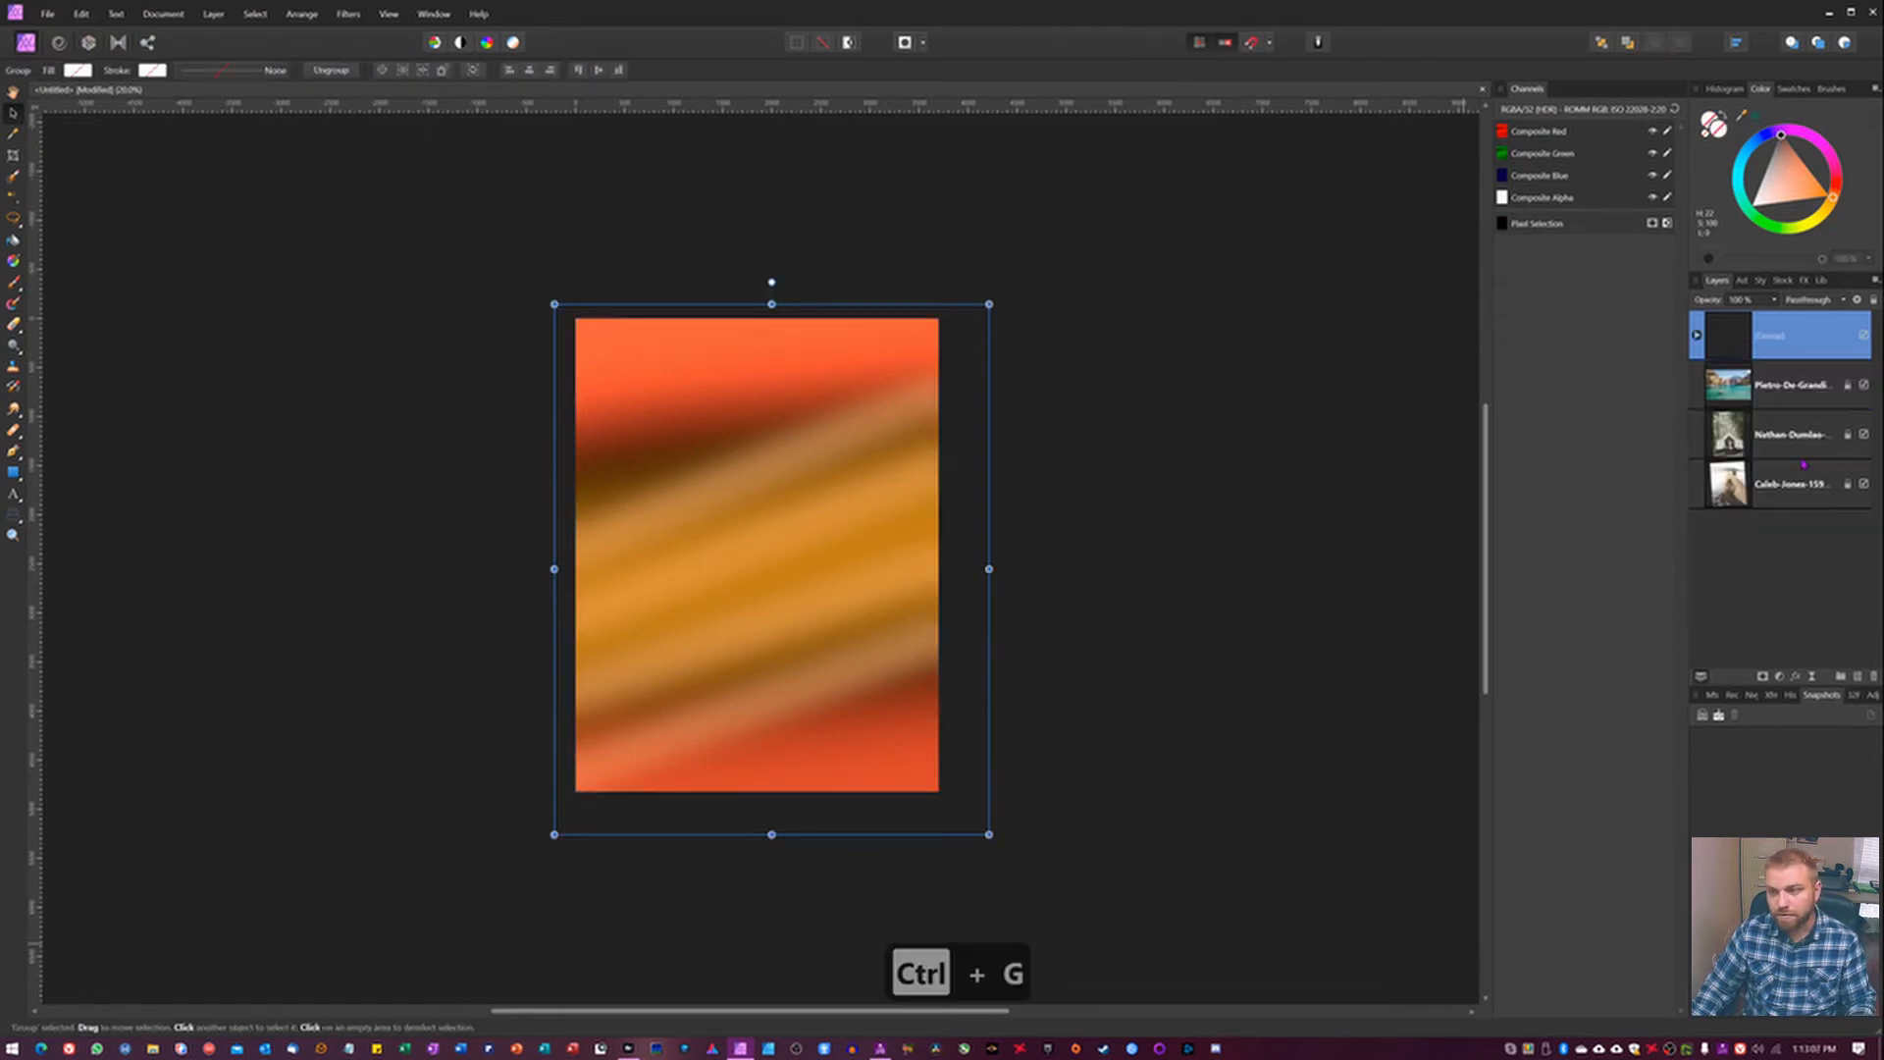
{"action": "double_click", "coordinate": [1783, 336]}
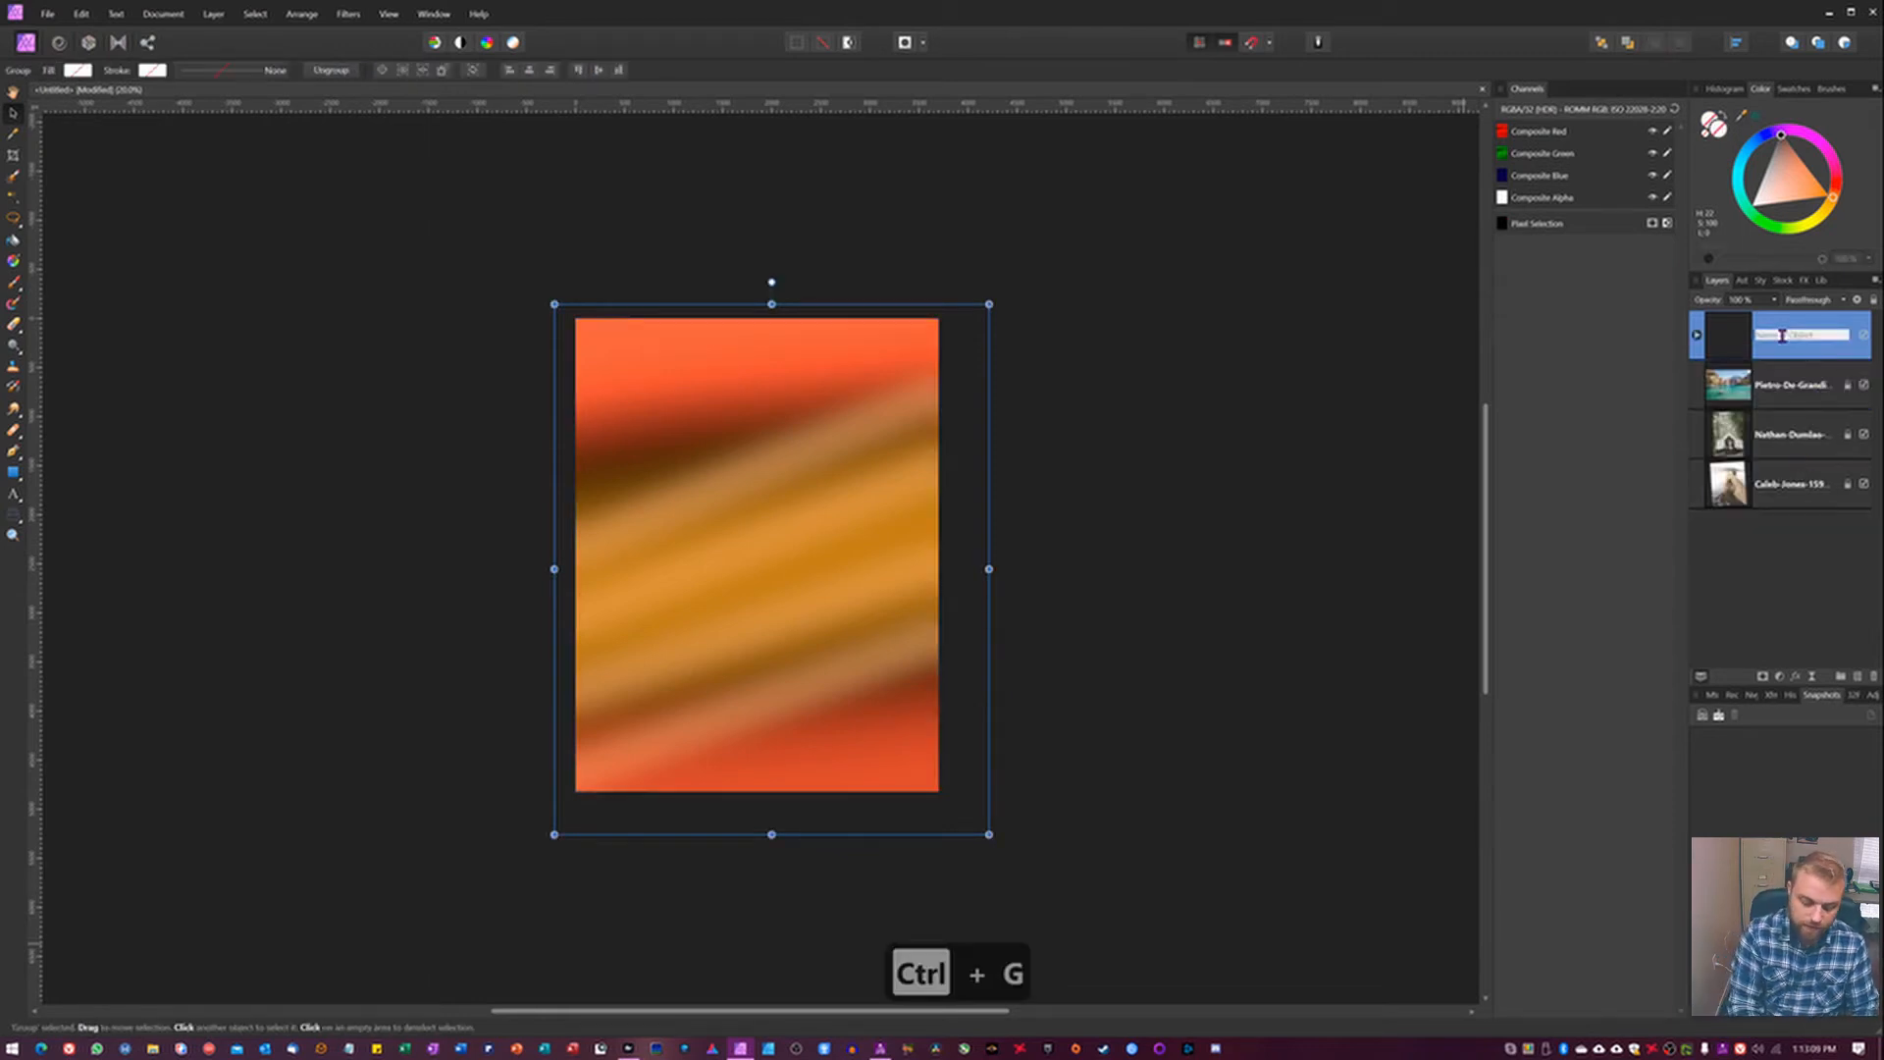
{"action": "type", "text": "oem layers"}
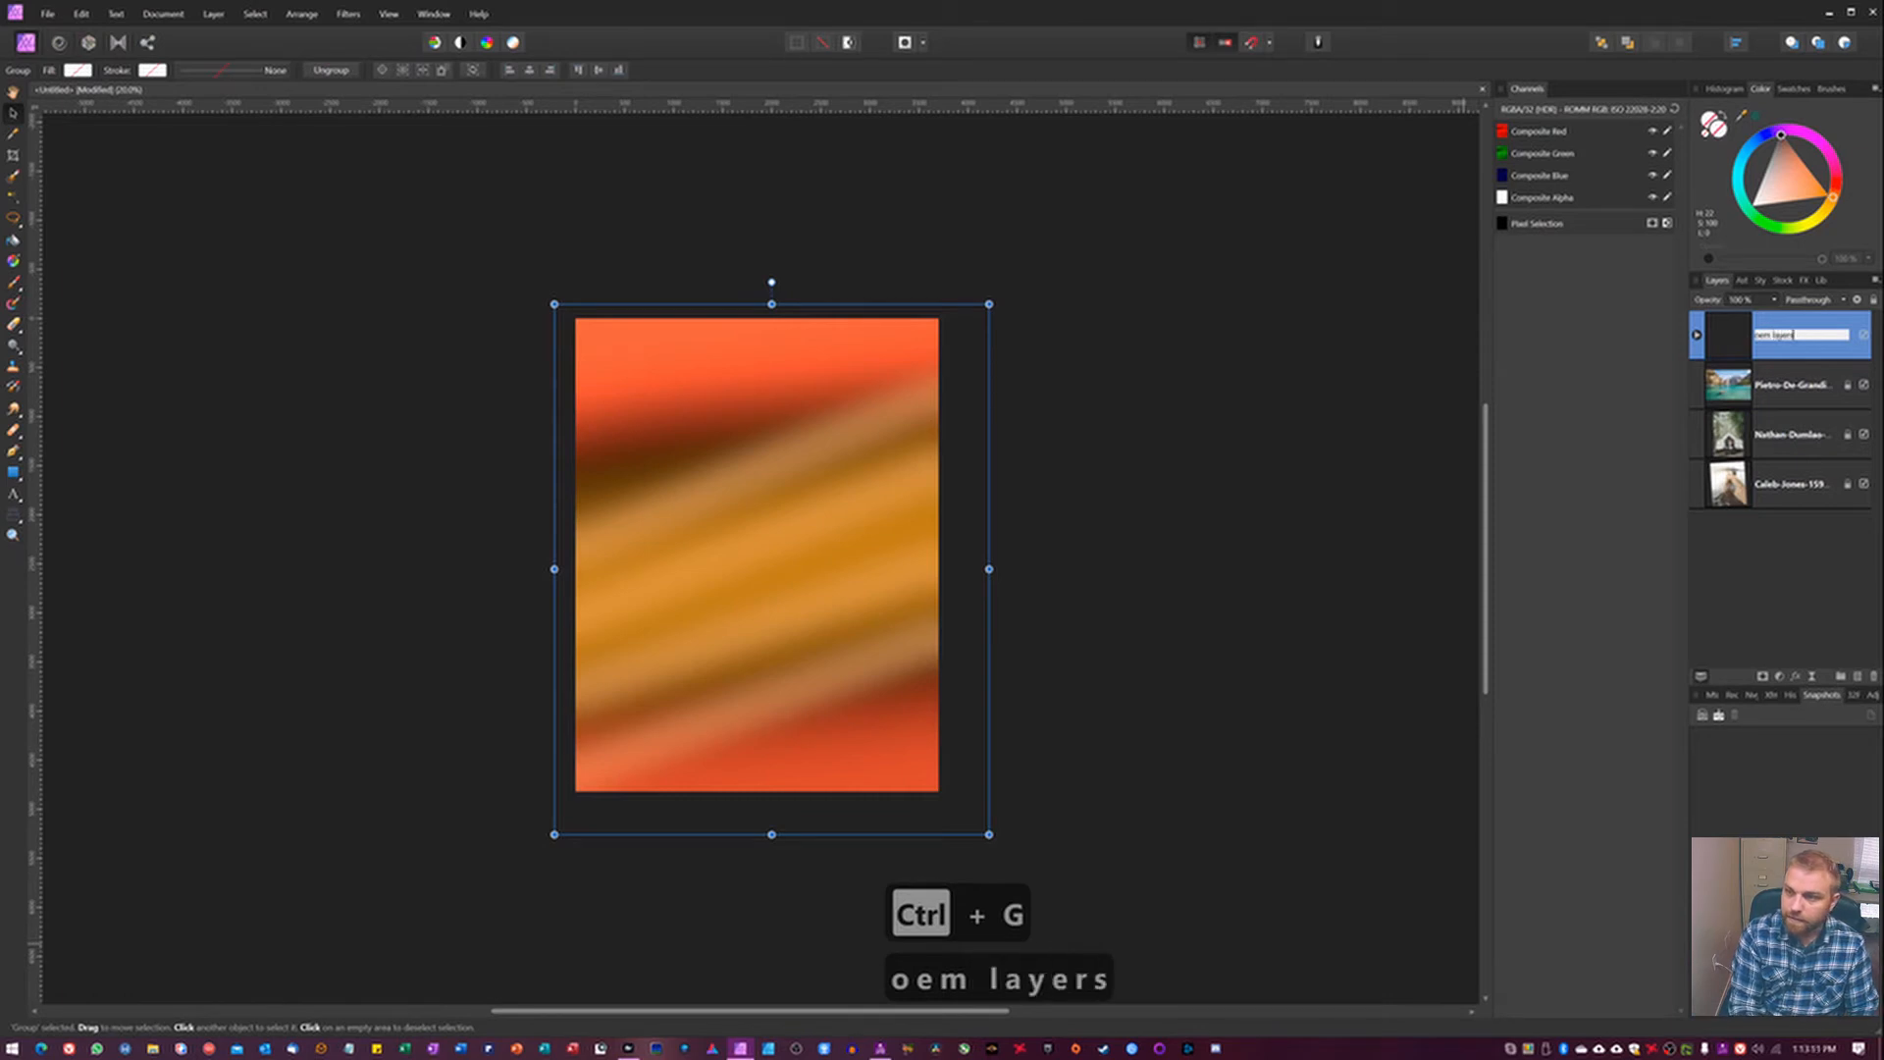
{"action": "type", "text": " for la"}
{"action": "key", "text": "BackSpace"}
{"action": "type", "text": "ight"}
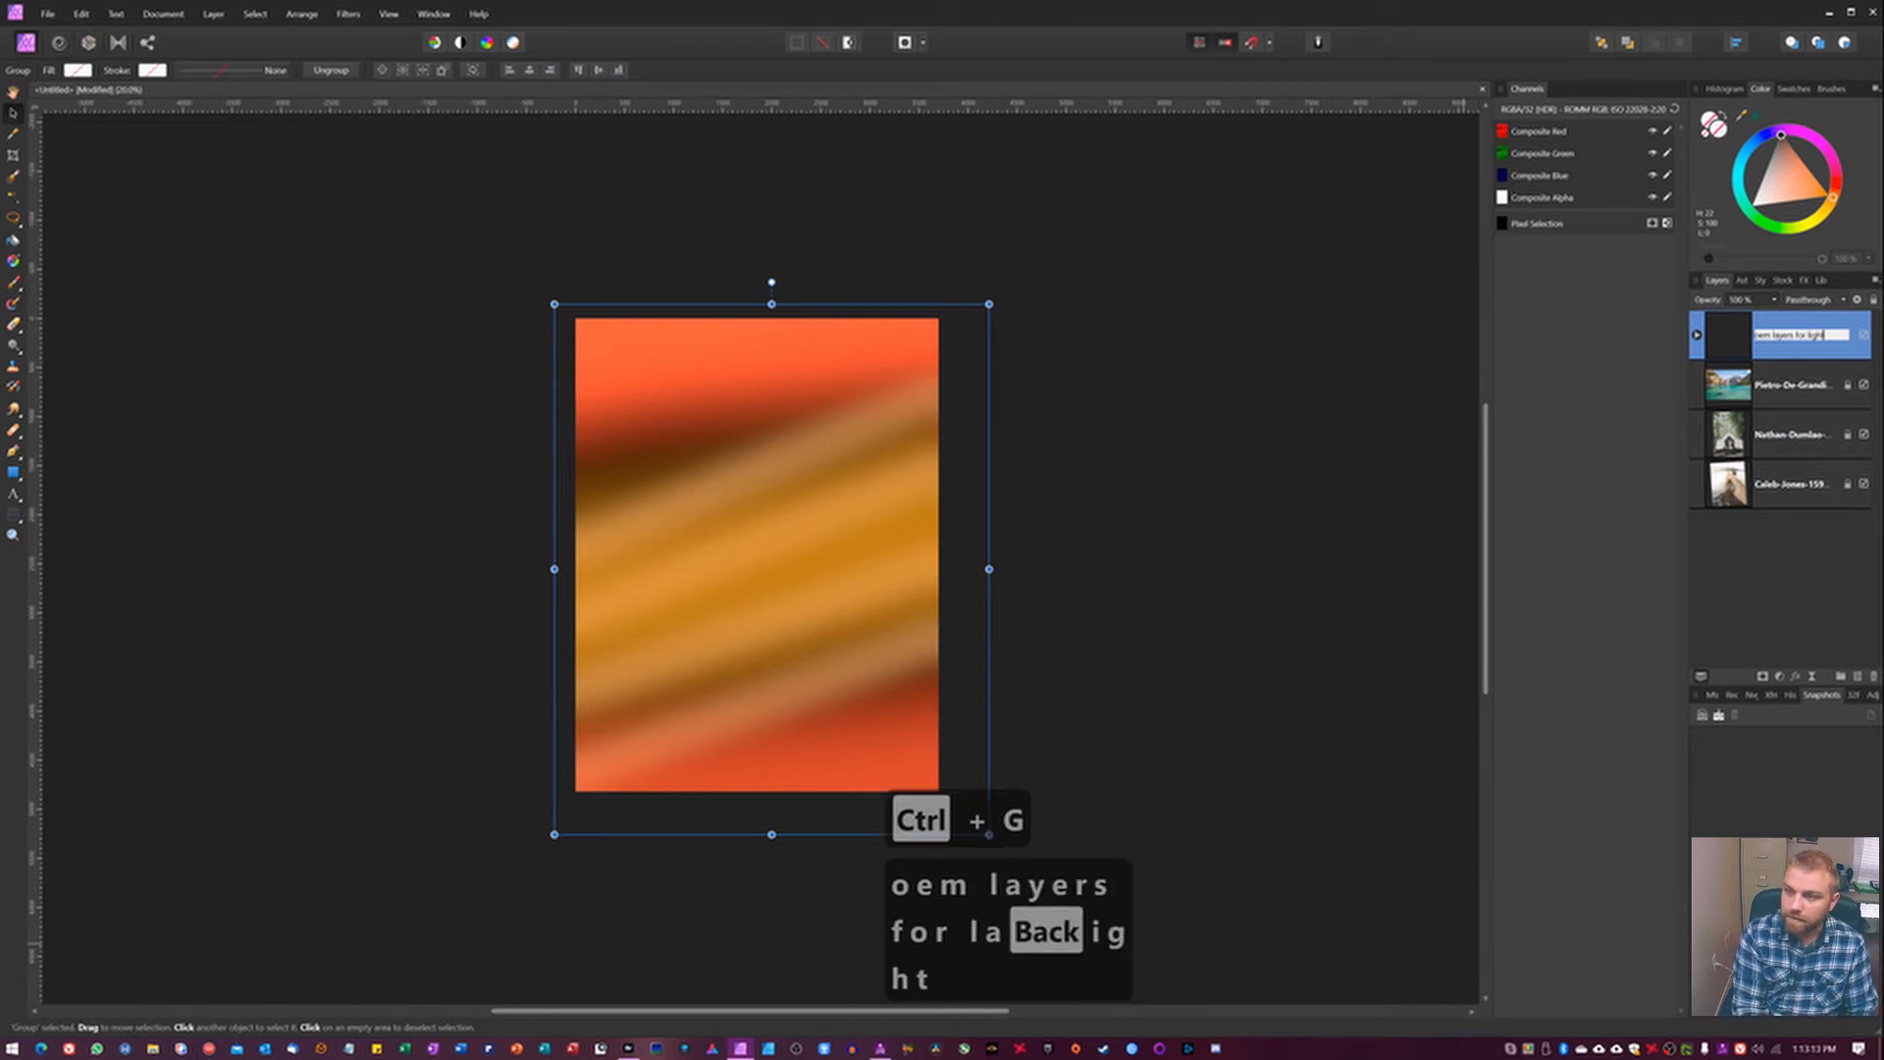
{"action": "type", "text": " leak"}
{"action": "key", "text": "Return"}
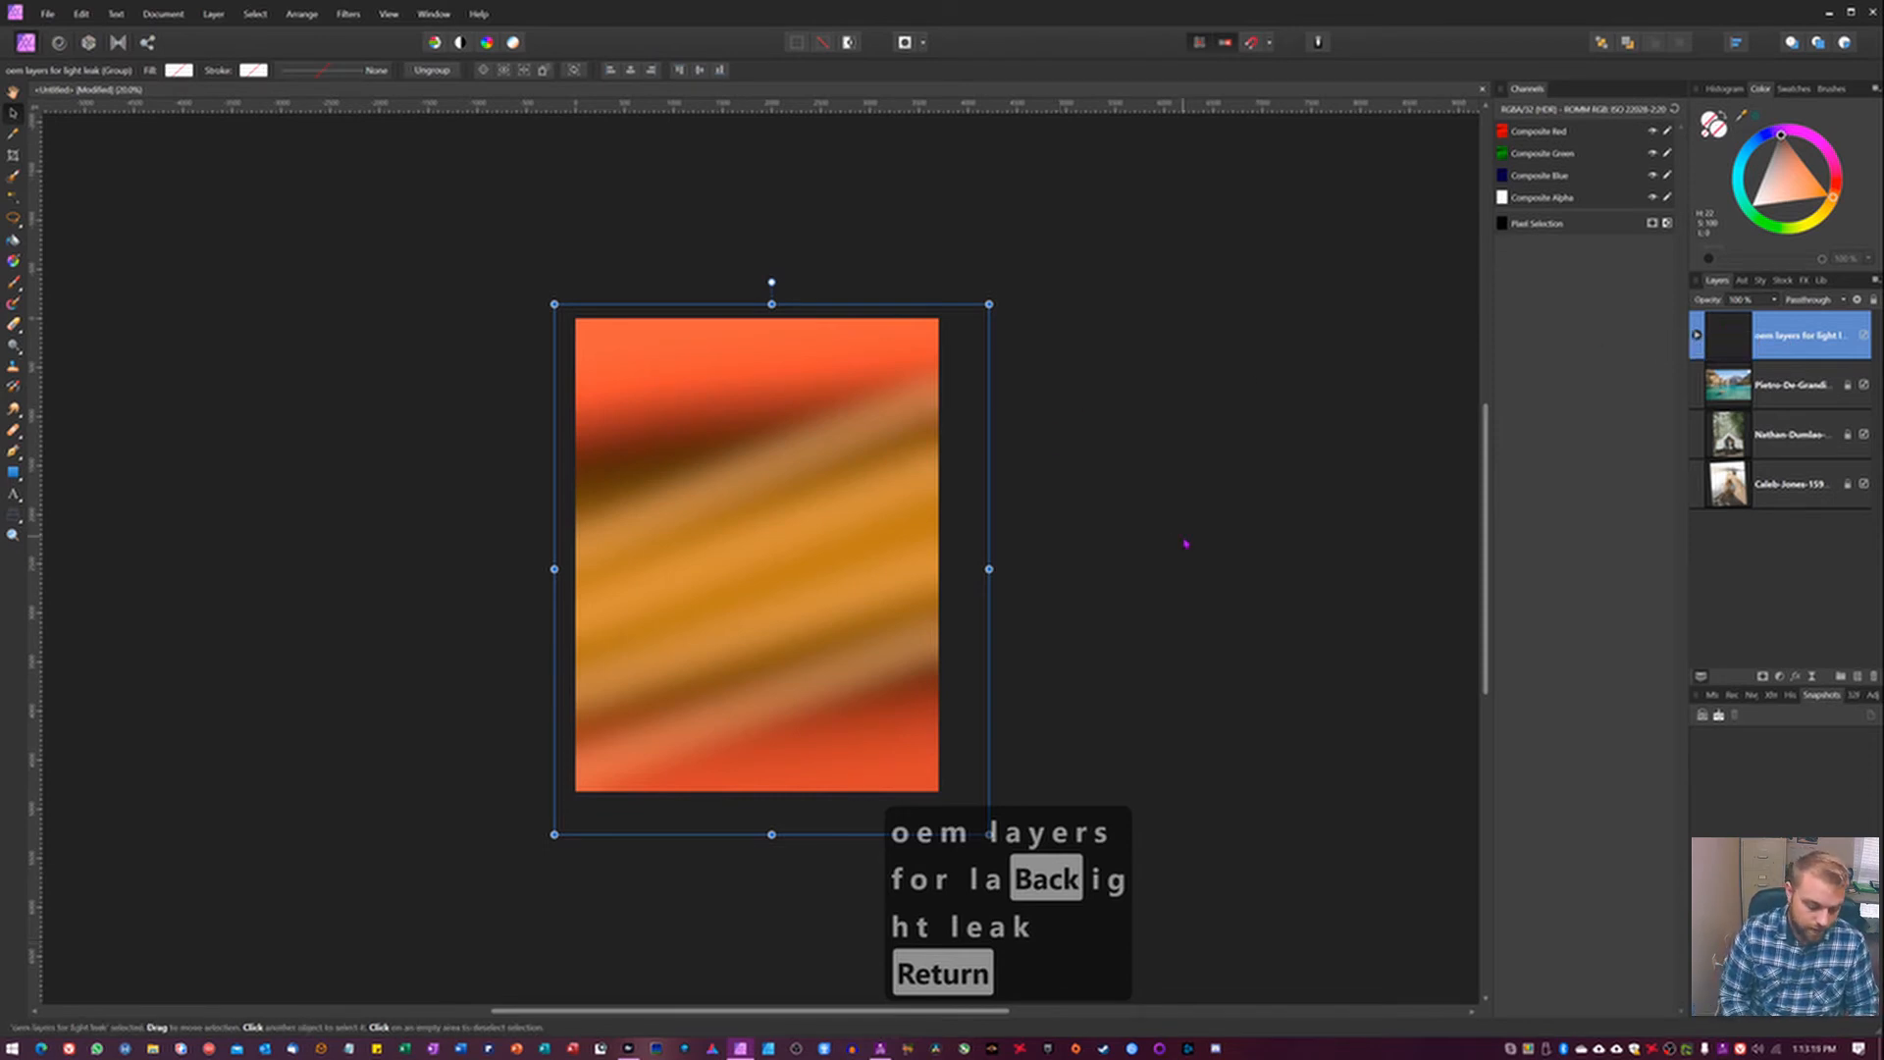
Merge the visible layers into a new pixel layer named orange gold streaks and deselect it.
{"action": "key", "text": "ctrl+alt+shift+e"}
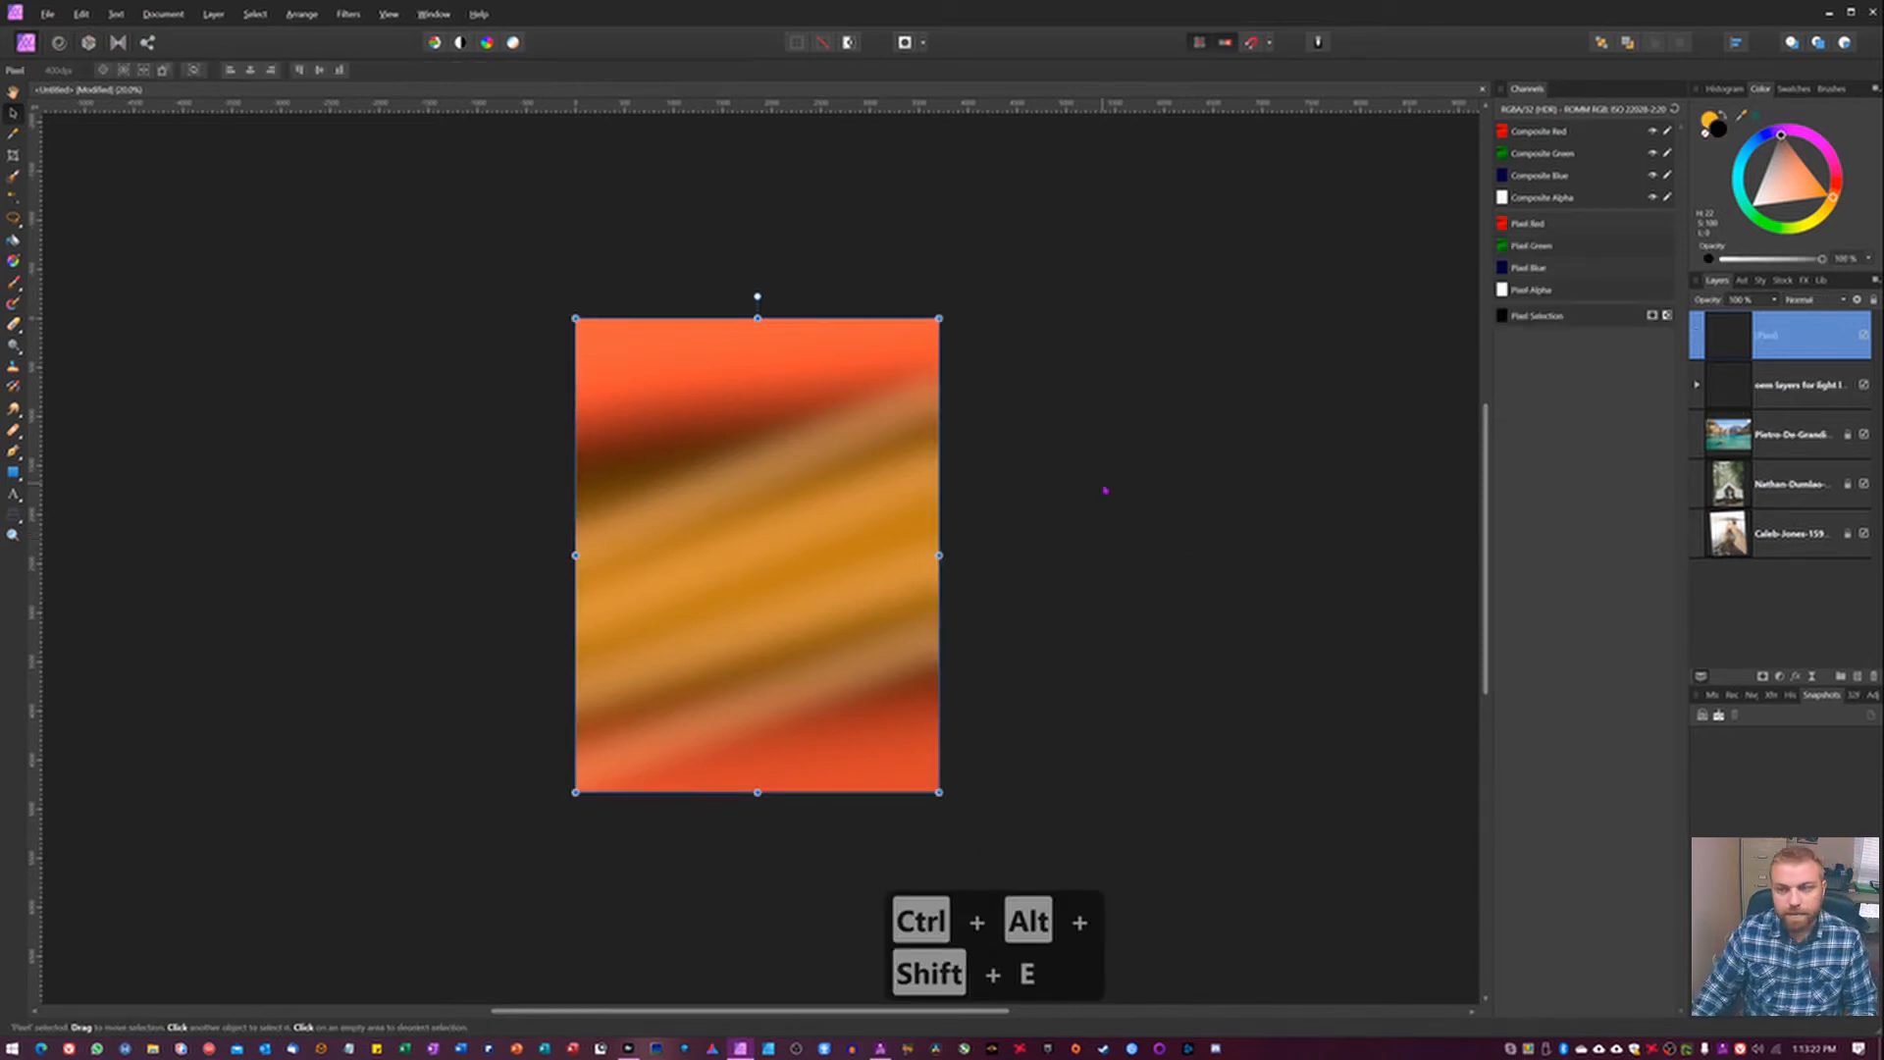
{"action": "double_click", "coordinate": [1777, 336]}
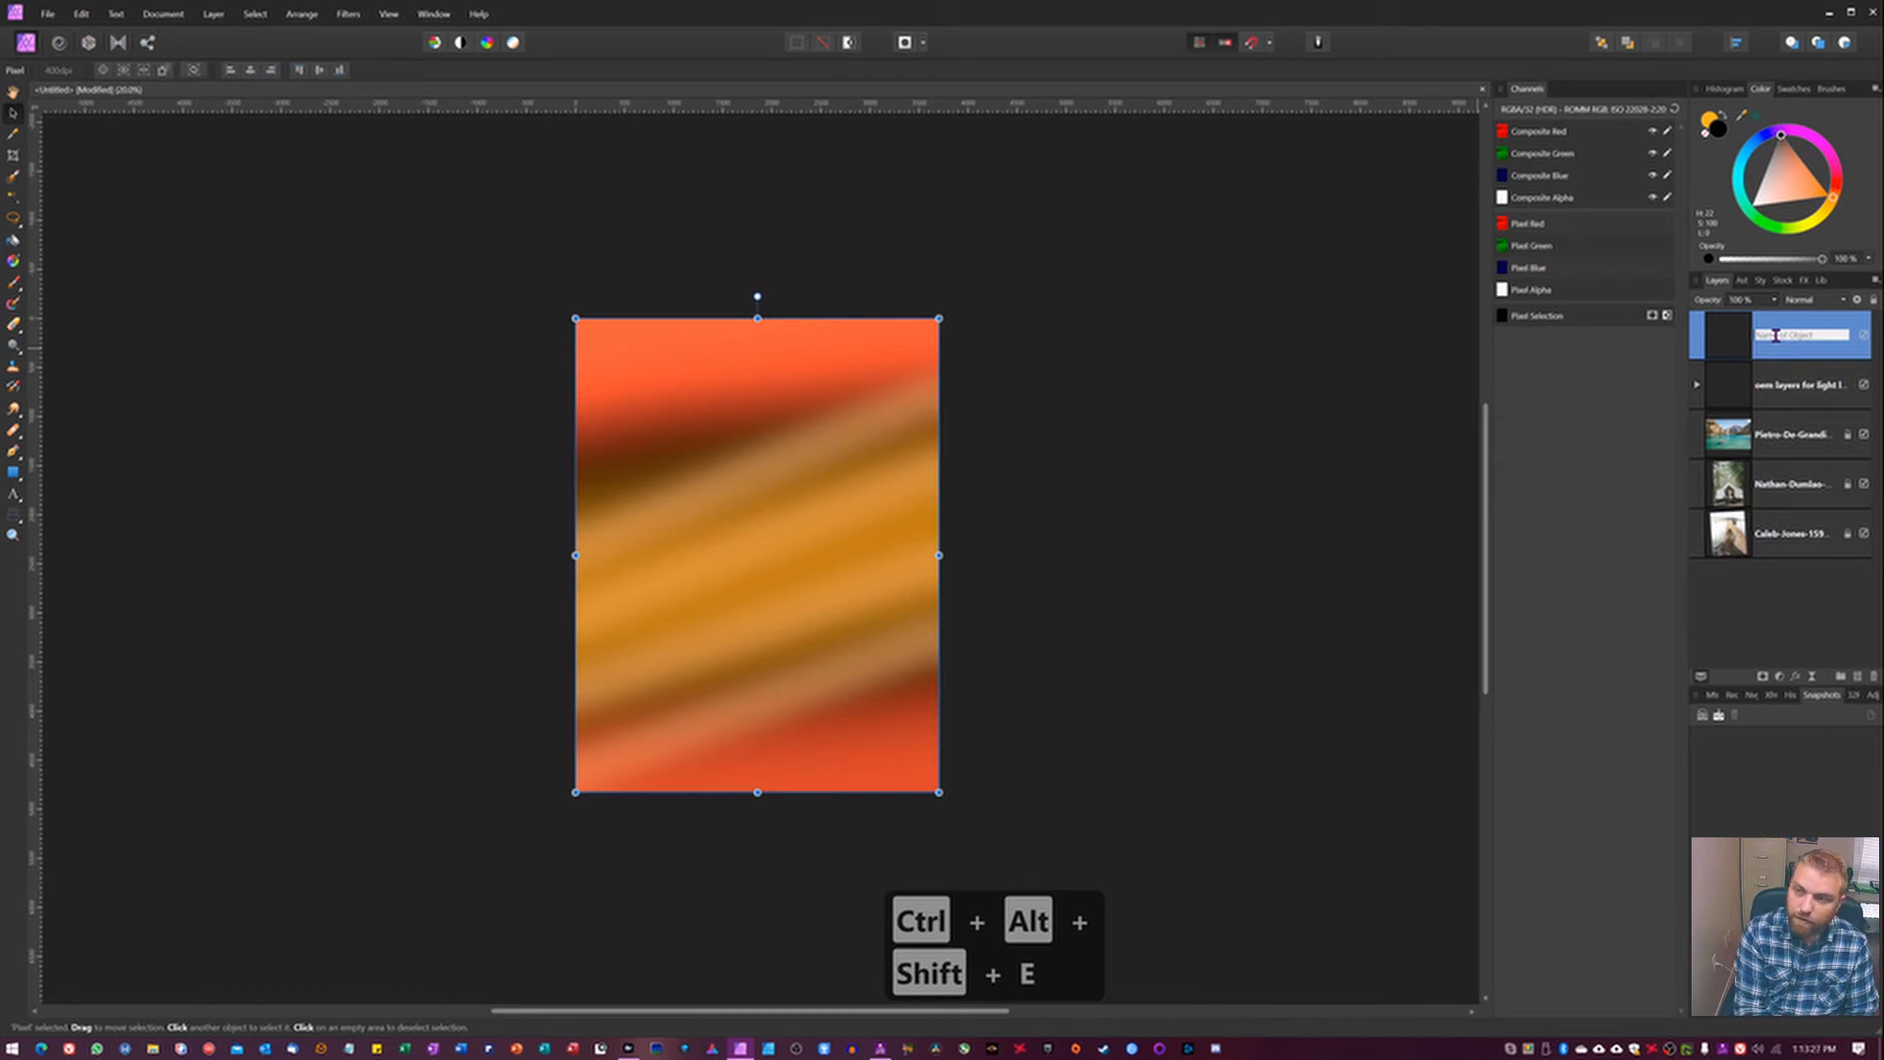
{"action": "type", "text": "orange go"}
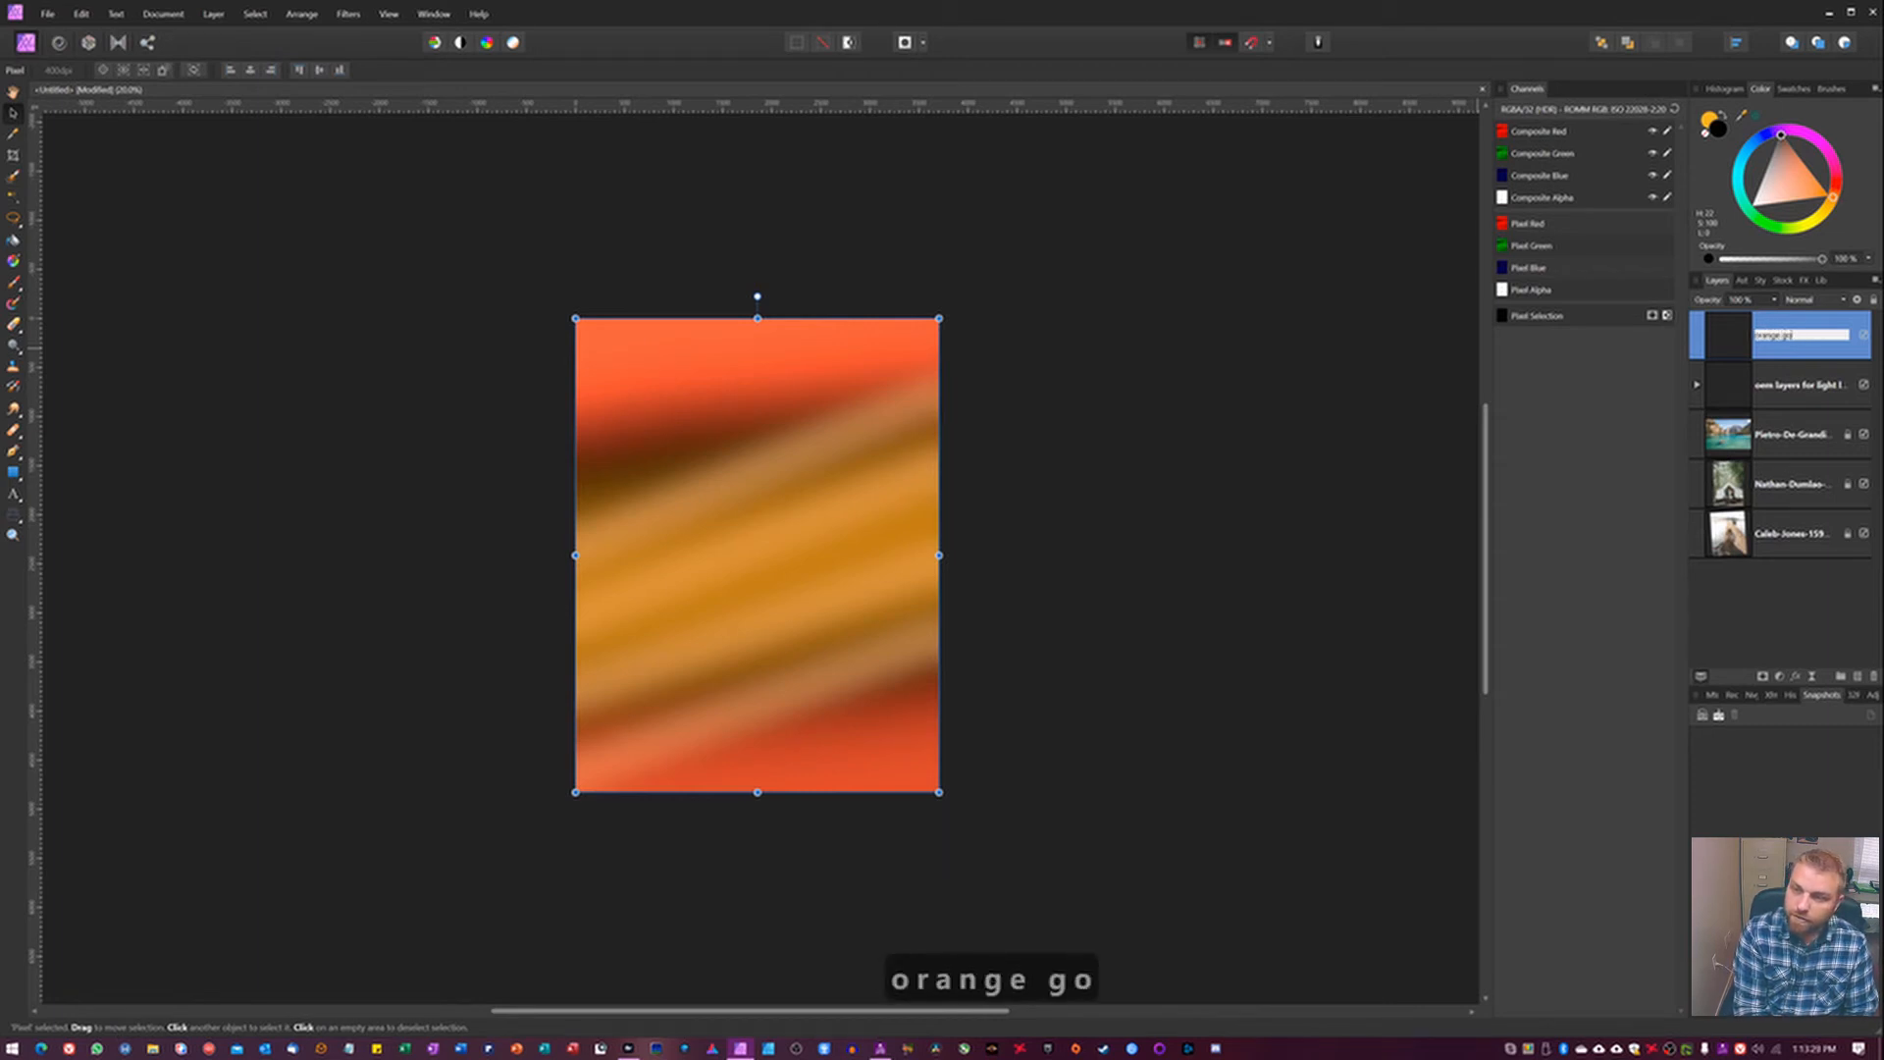
{"action": "type", "text": "ld st"}
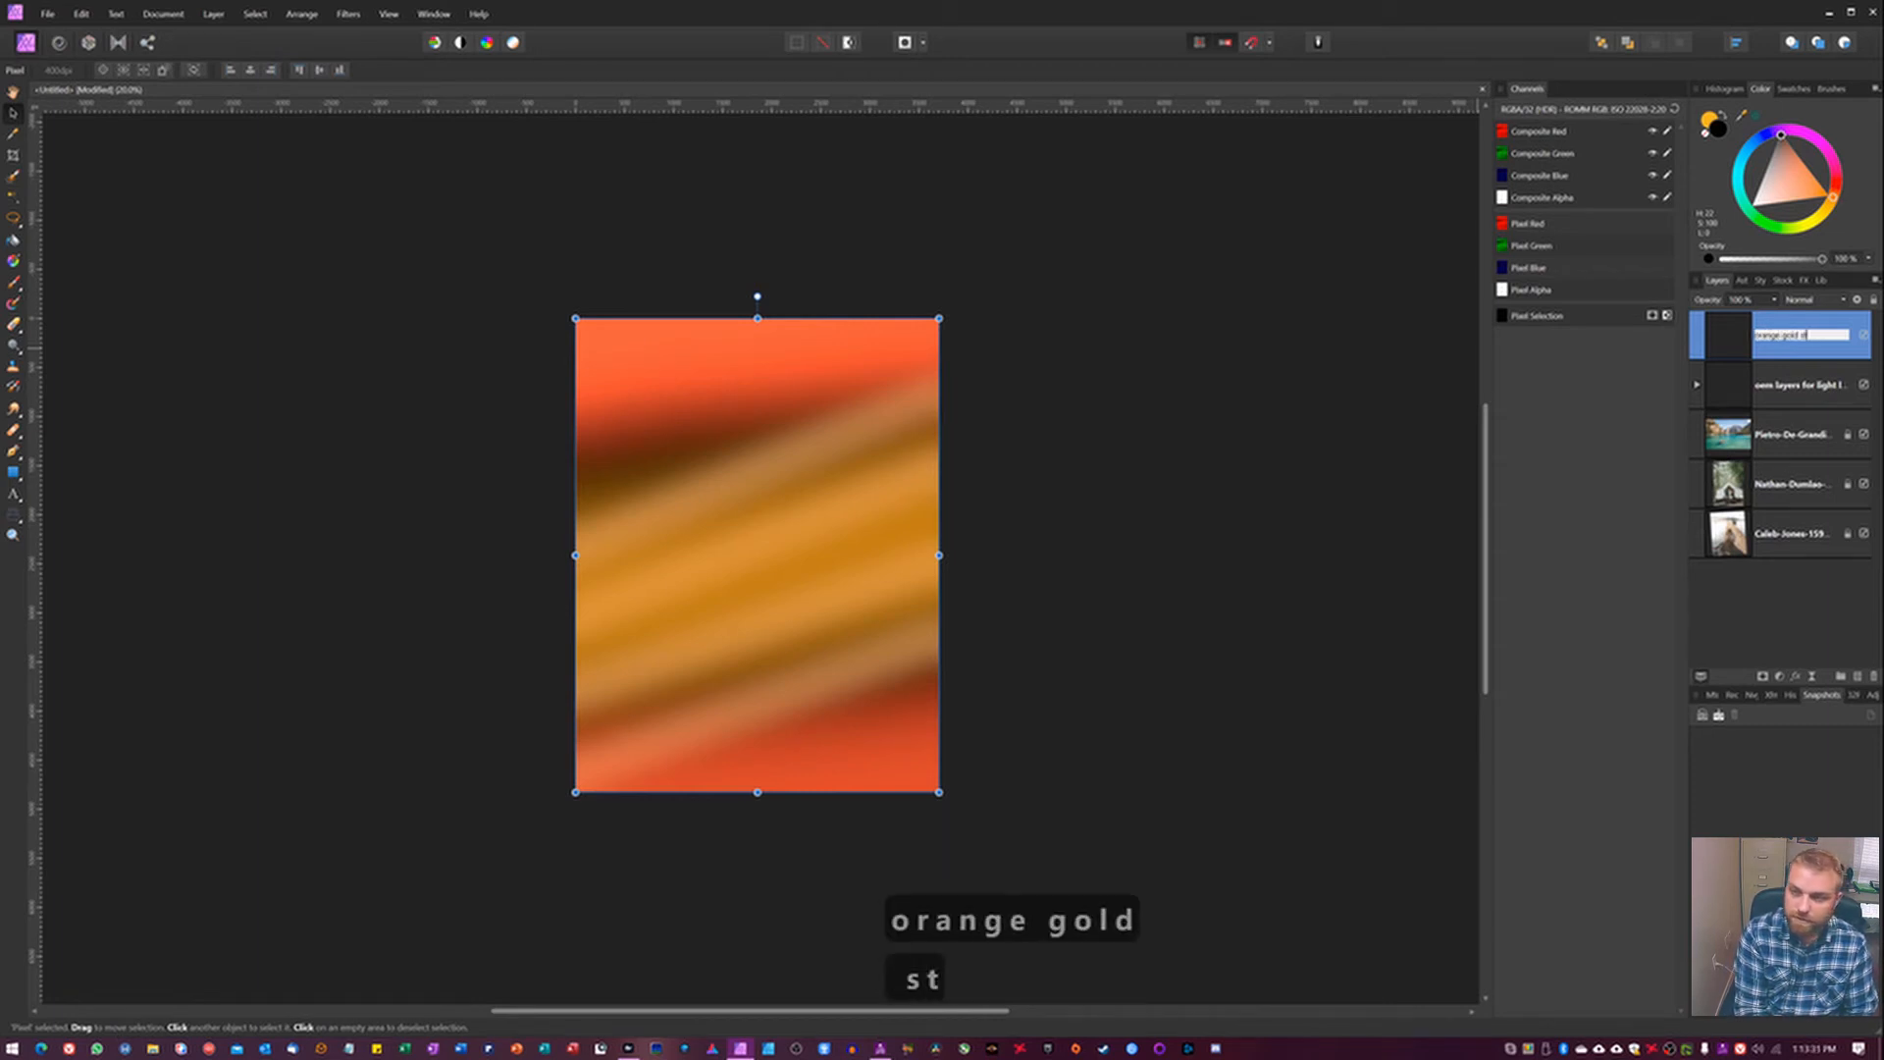
{"action": "type", "text": "reks"}
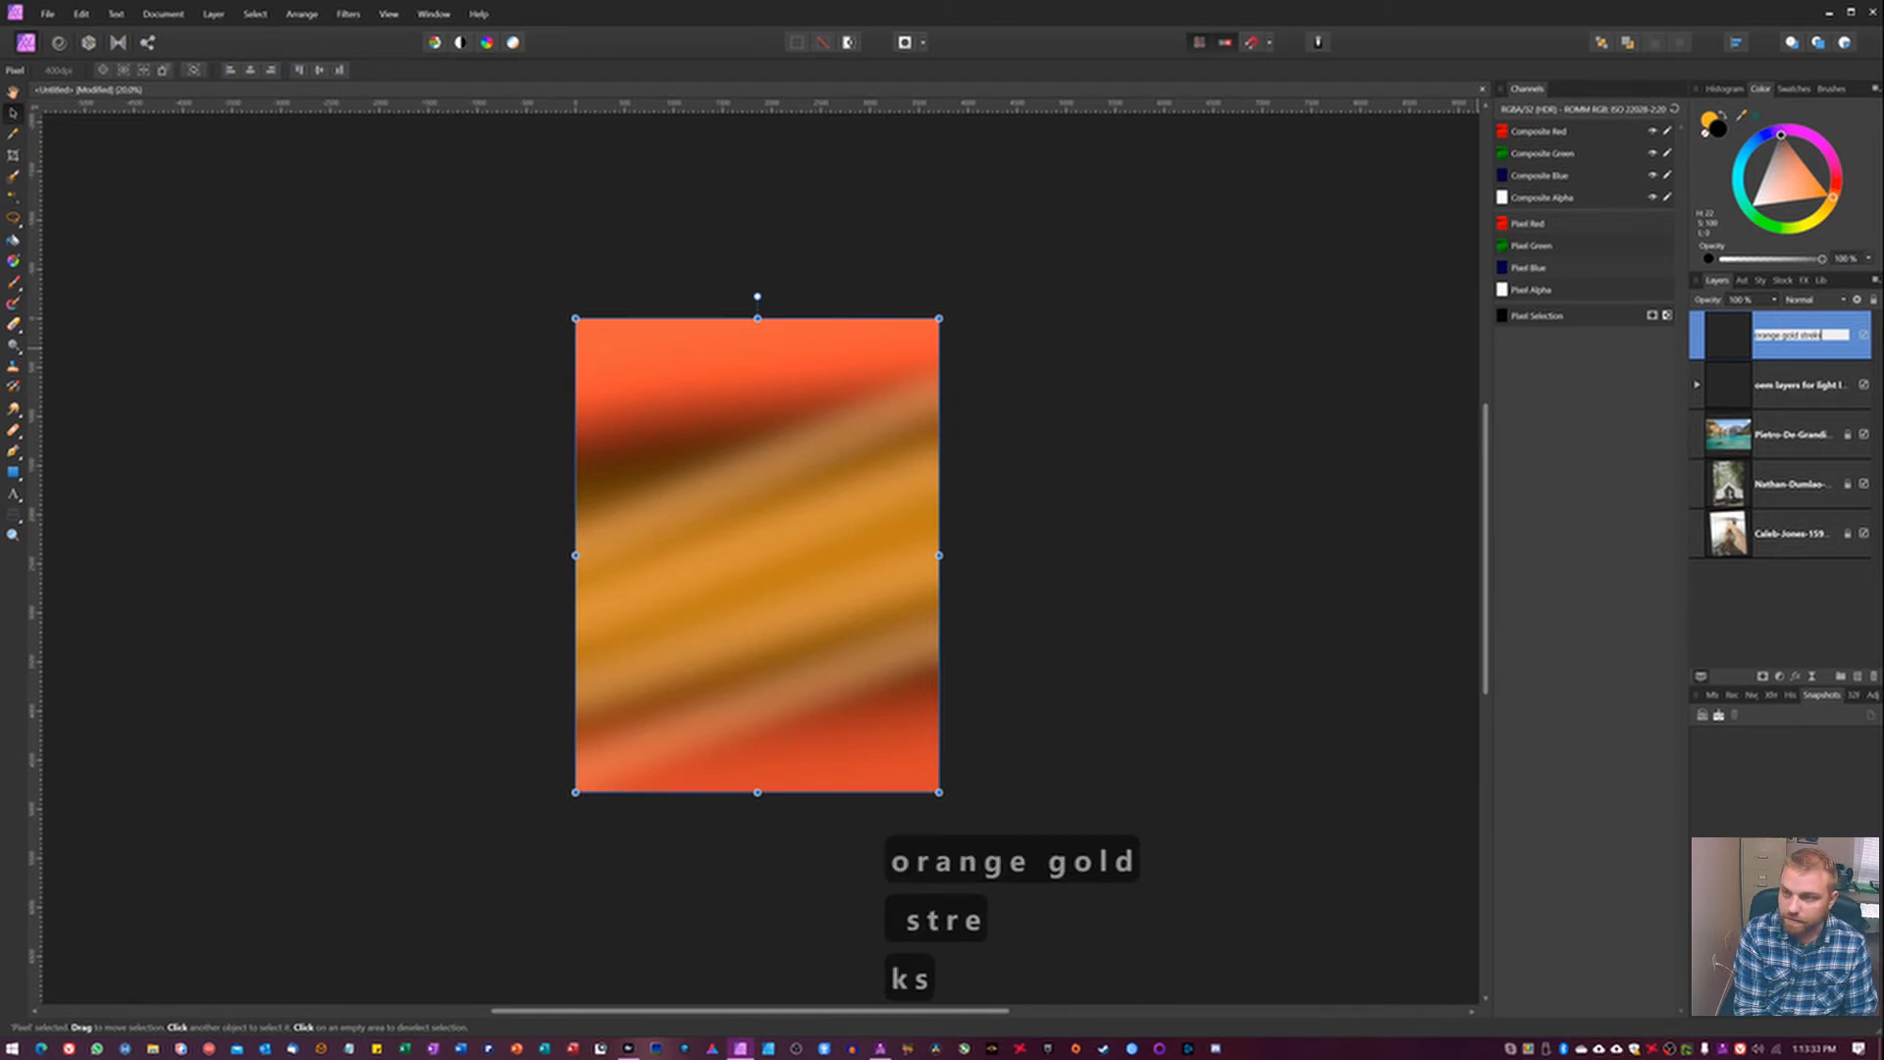
{"action": "key", "text": "BackSpace"}
{"action": "key", "text": "BackSpace"}
{"action": "key", "text": "BackSpace"}
{"action": "type", "text": "eaks"}
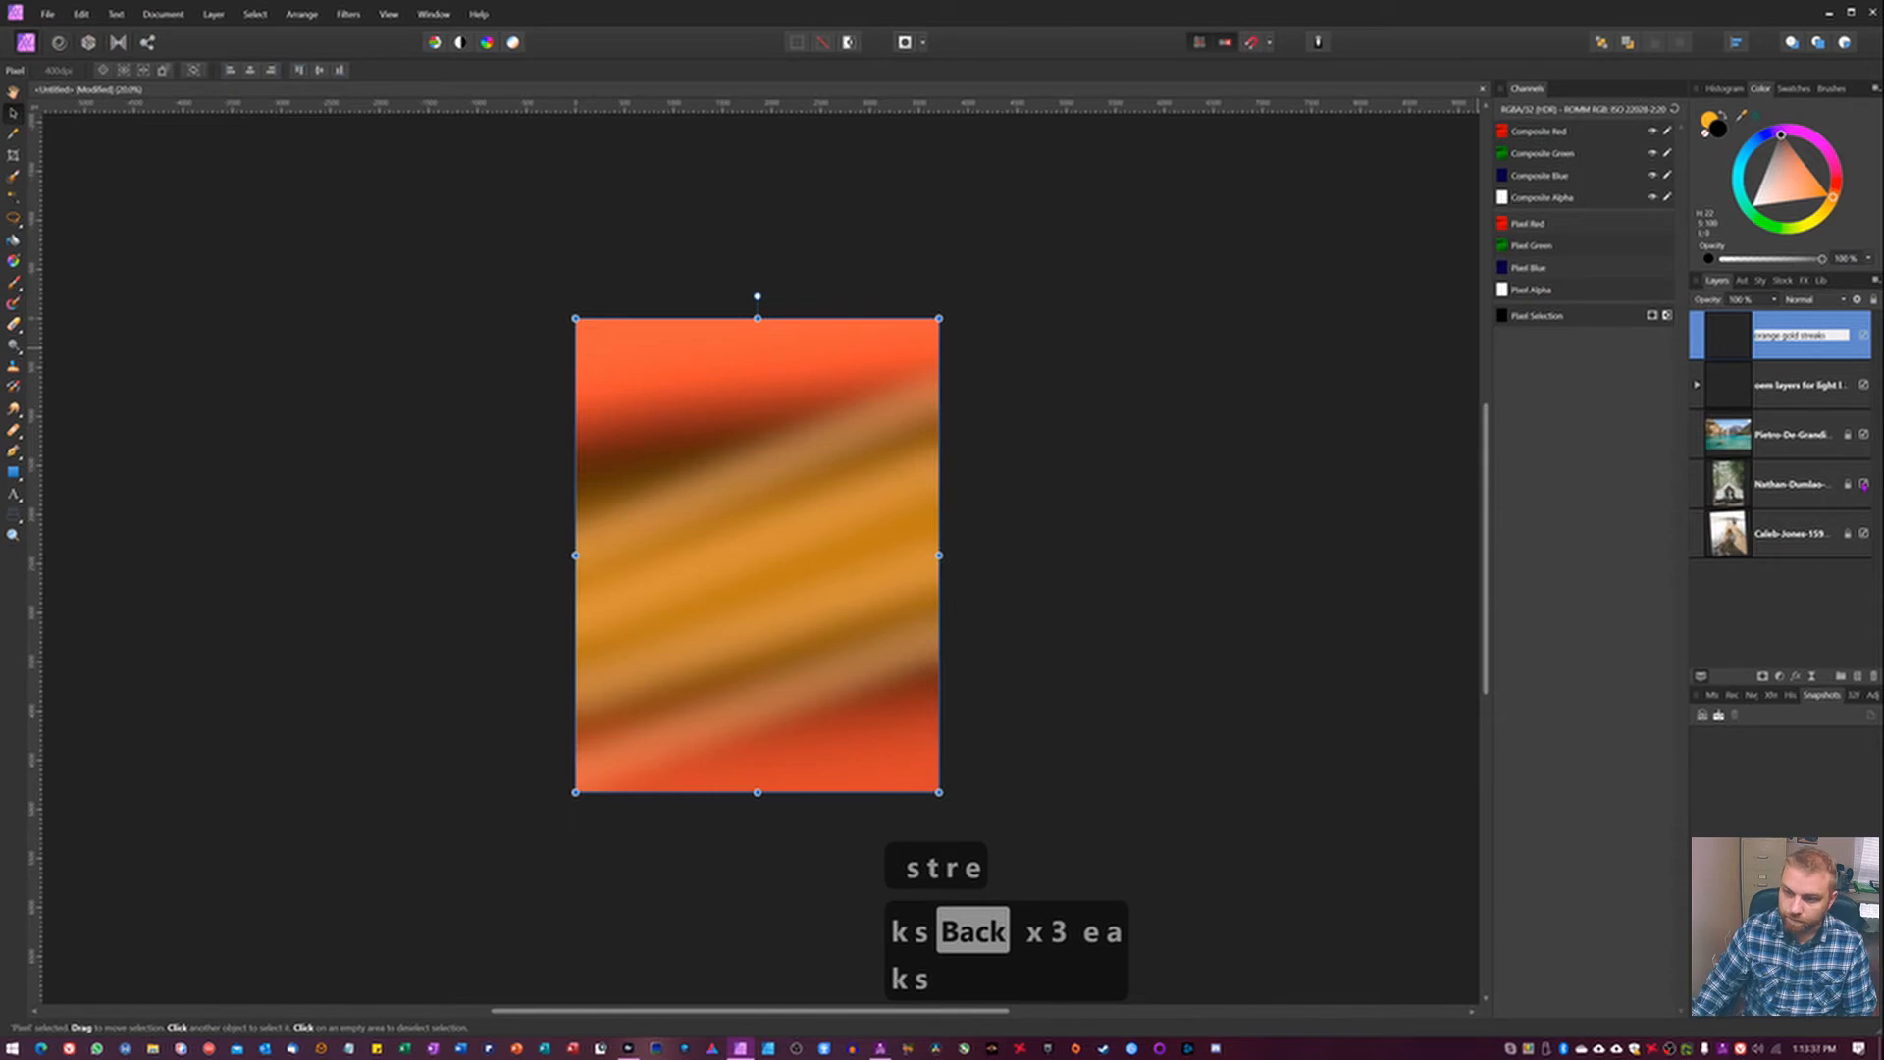
{"action": "left_click", "coordinate": [1774, 589]}
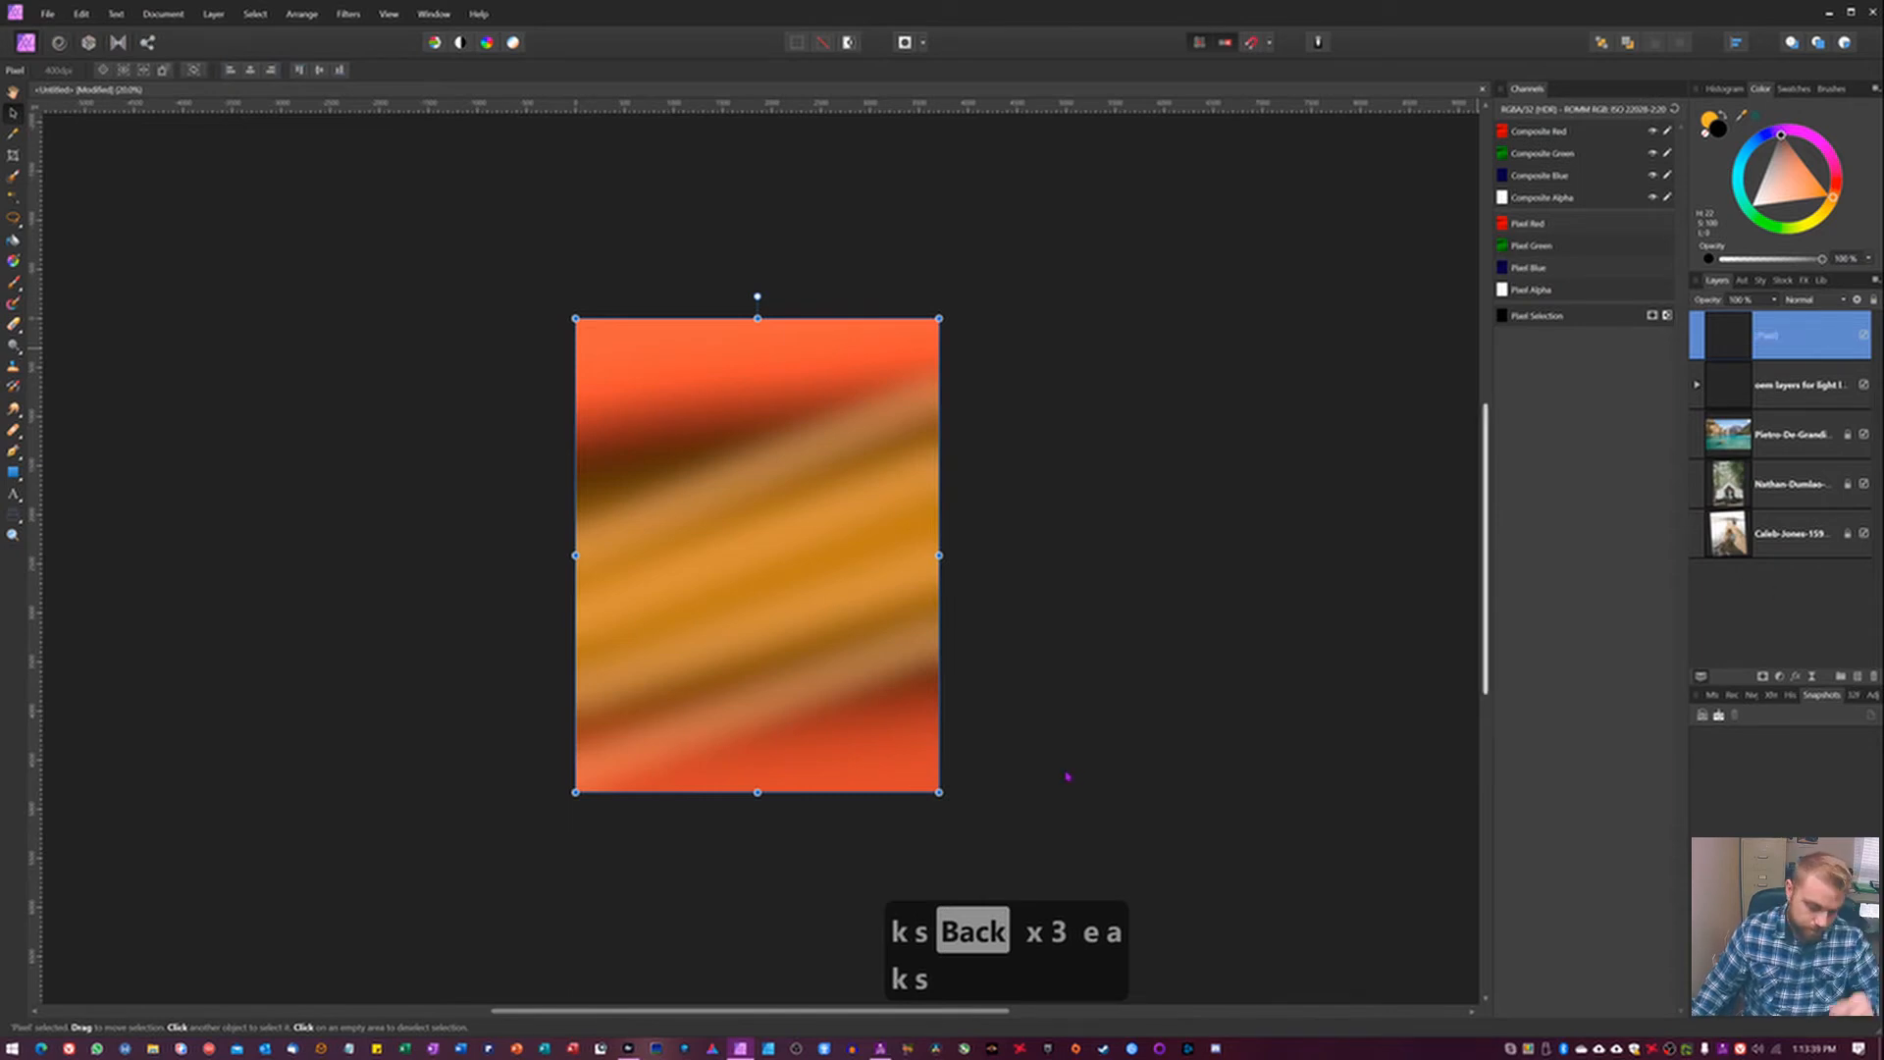
{"action": "key", "text": "v"}
{"action": "left_click", "coordinate": [1068, 609]}
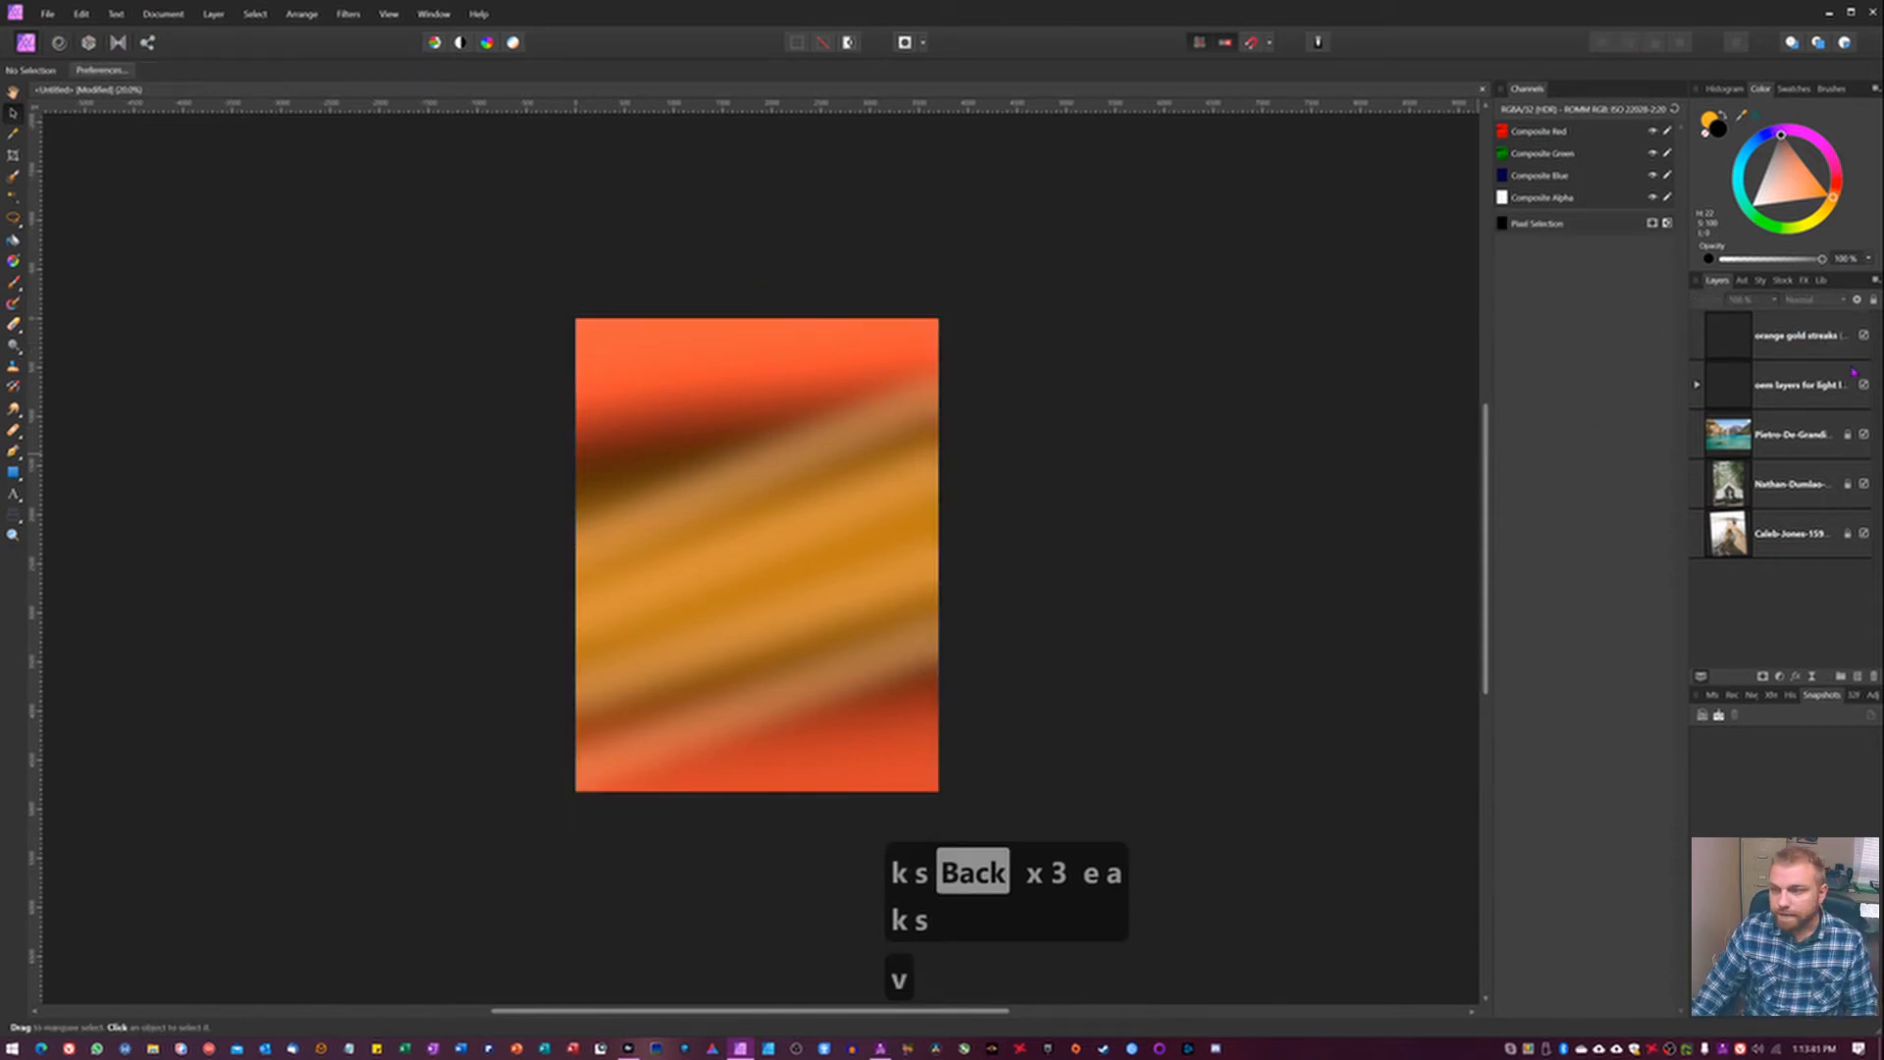
Move the oem layers group beneath the photos, hide it, and compare the lake photo with and without the merged streaks.
{"action": "left_click", "coordinate": [1724, 391]}
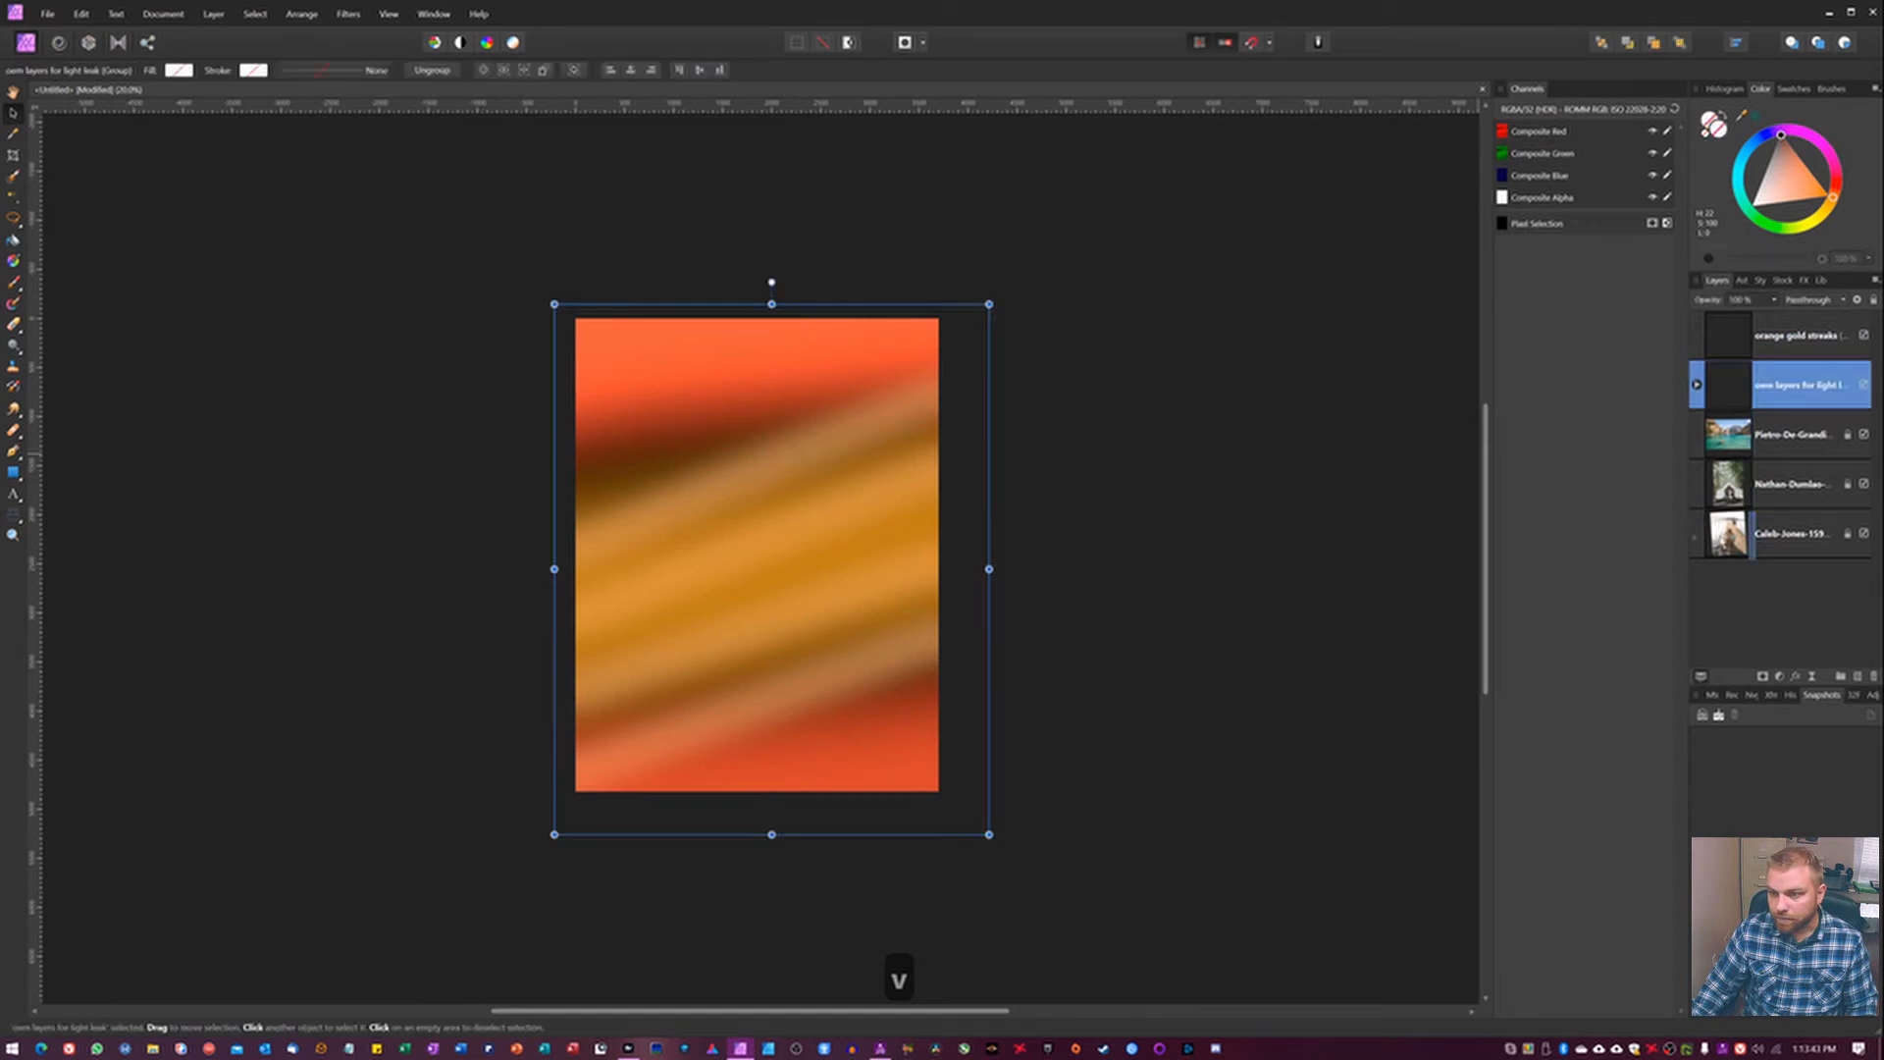
{"action": "left_click_drag", "start_coordinate": [1729, 563], "coordinate": [1732, 565]}
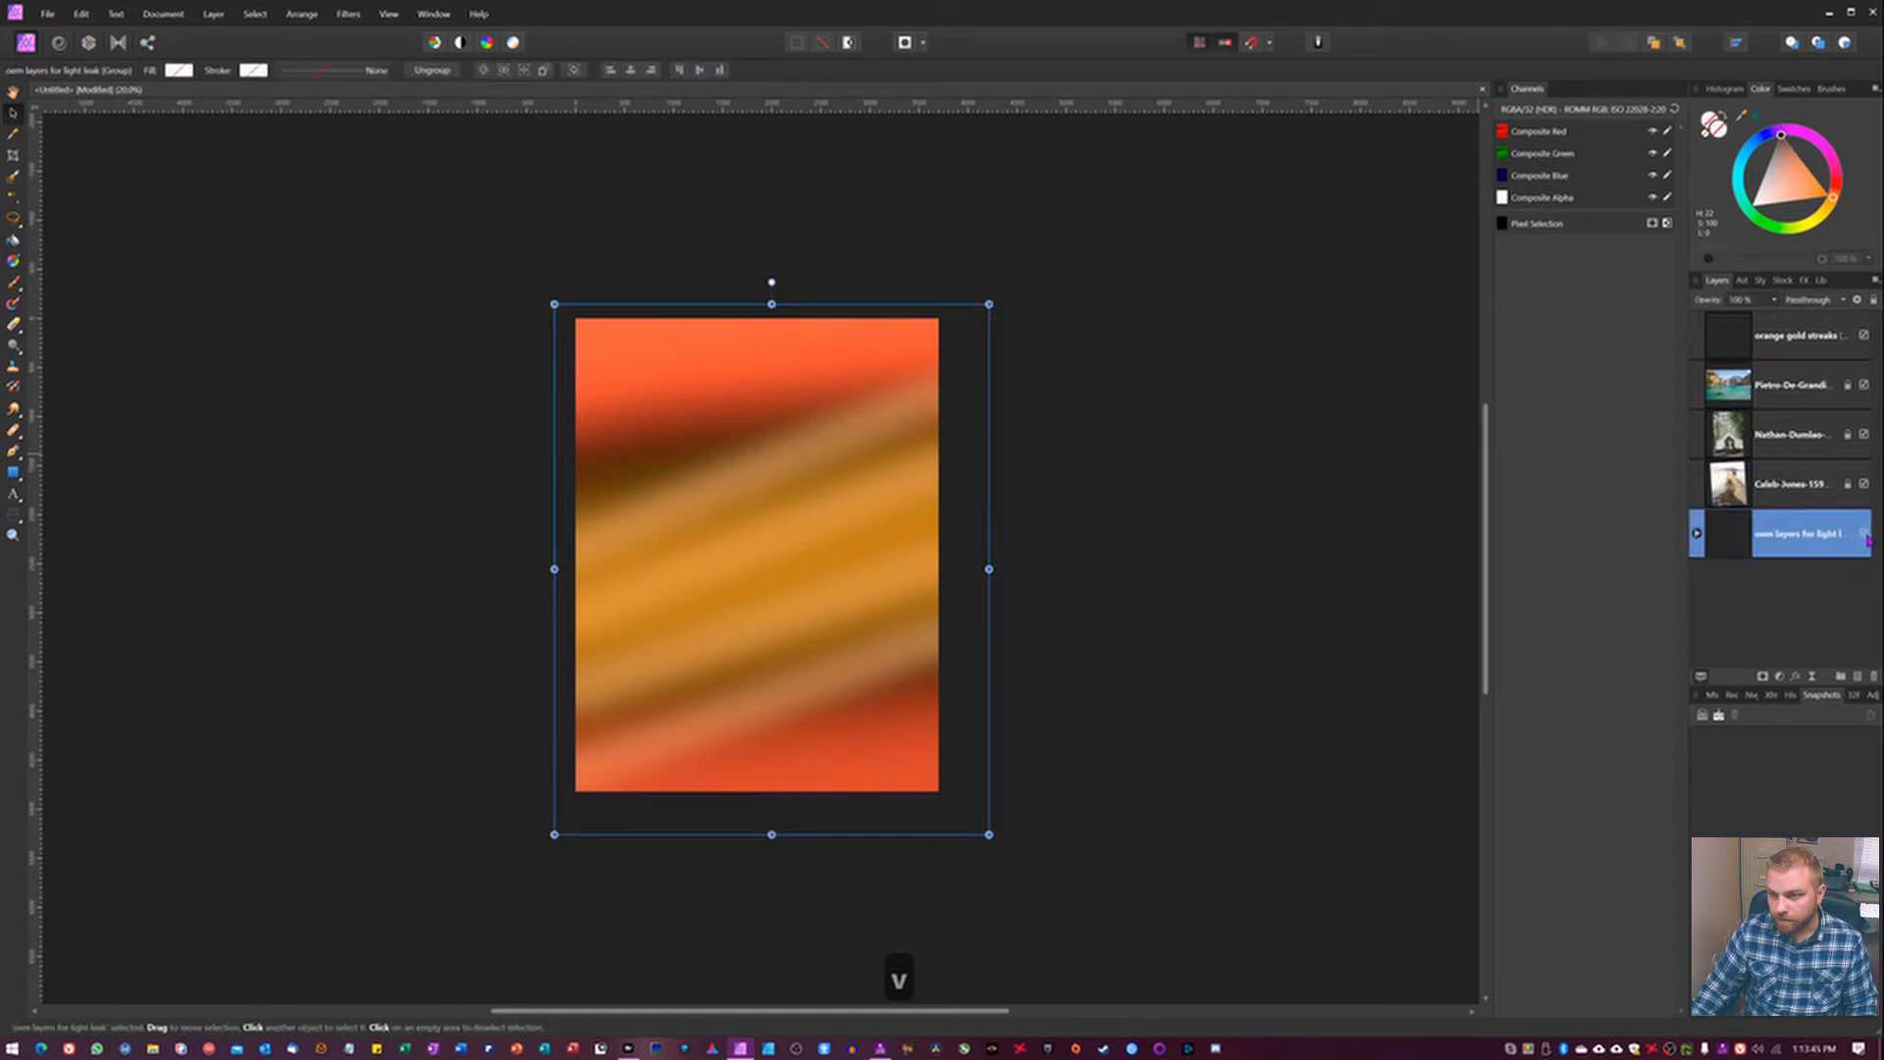
{"action": "left_click", "coordinate": [1863, 336]}
{"action": "left_click", "coordinate": [1864, 336]}
{"action": "left_click", "coordinate": [1864, 336]}
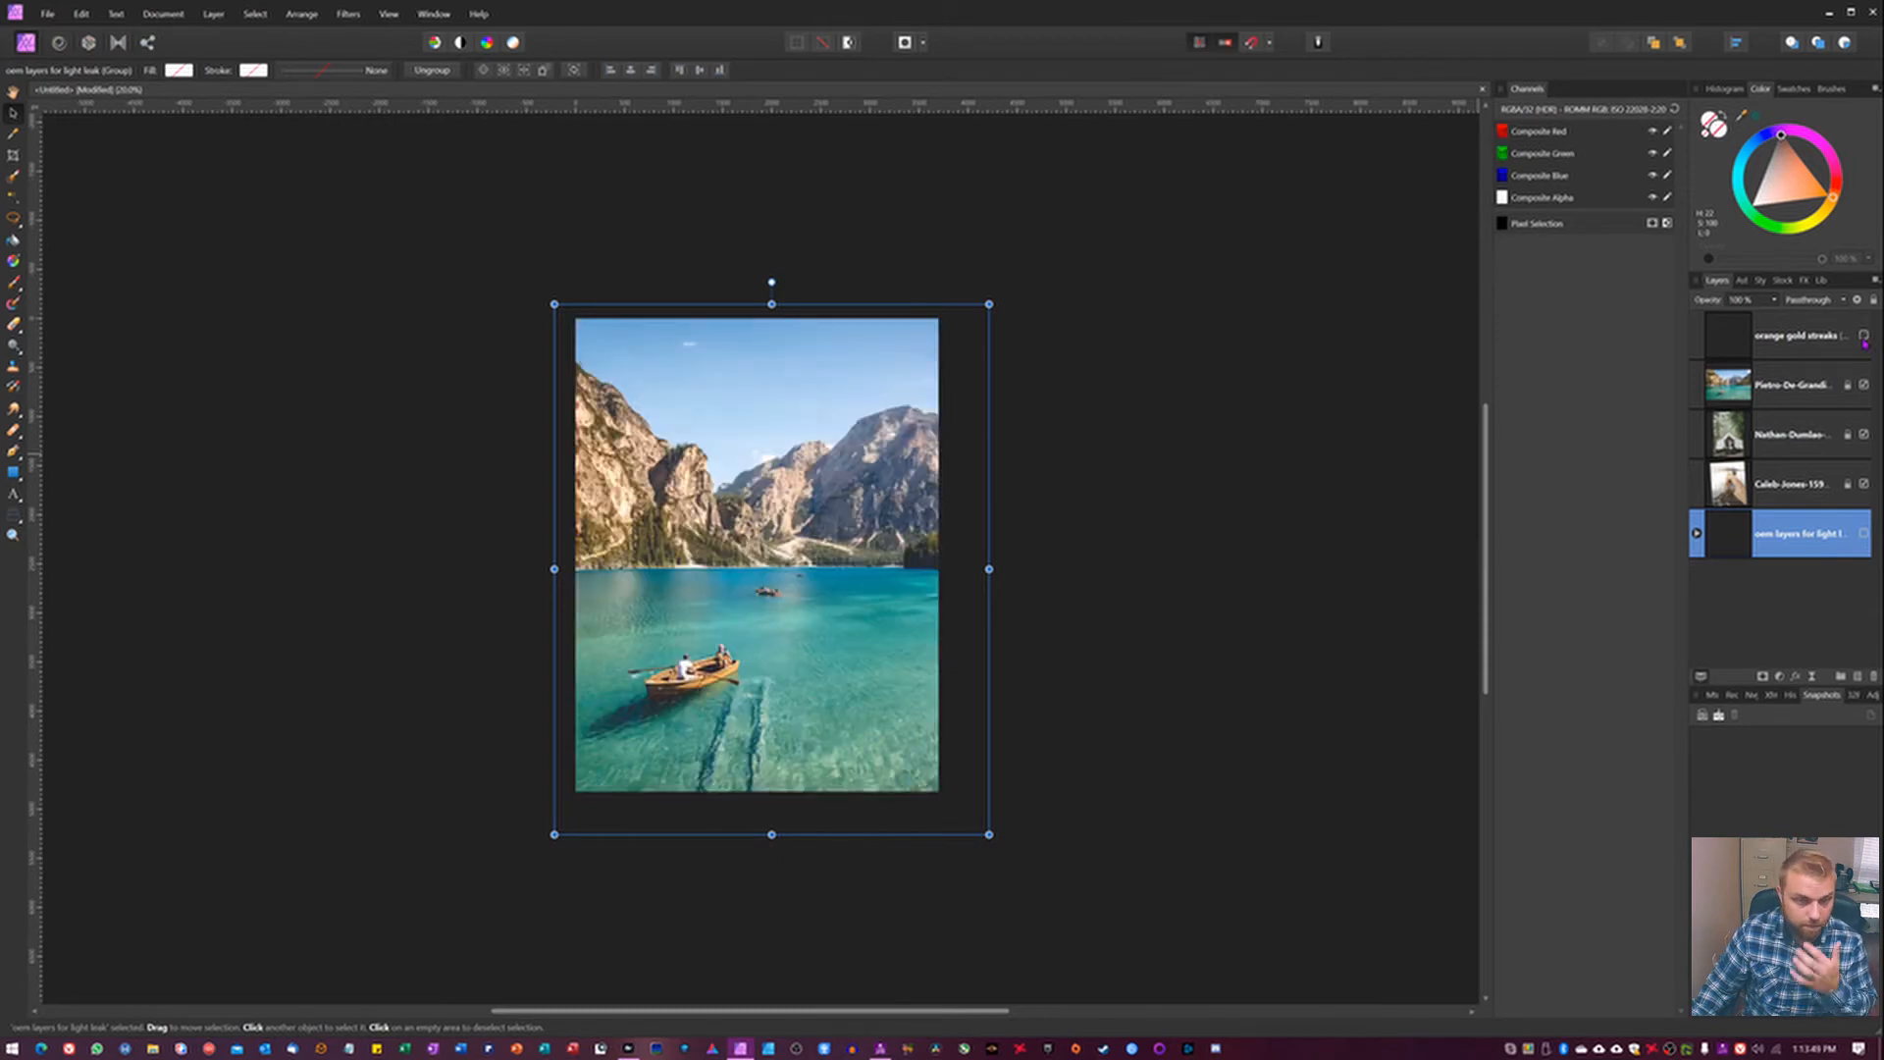
{"action": "left_click", "coordinate": [1864, 335]}
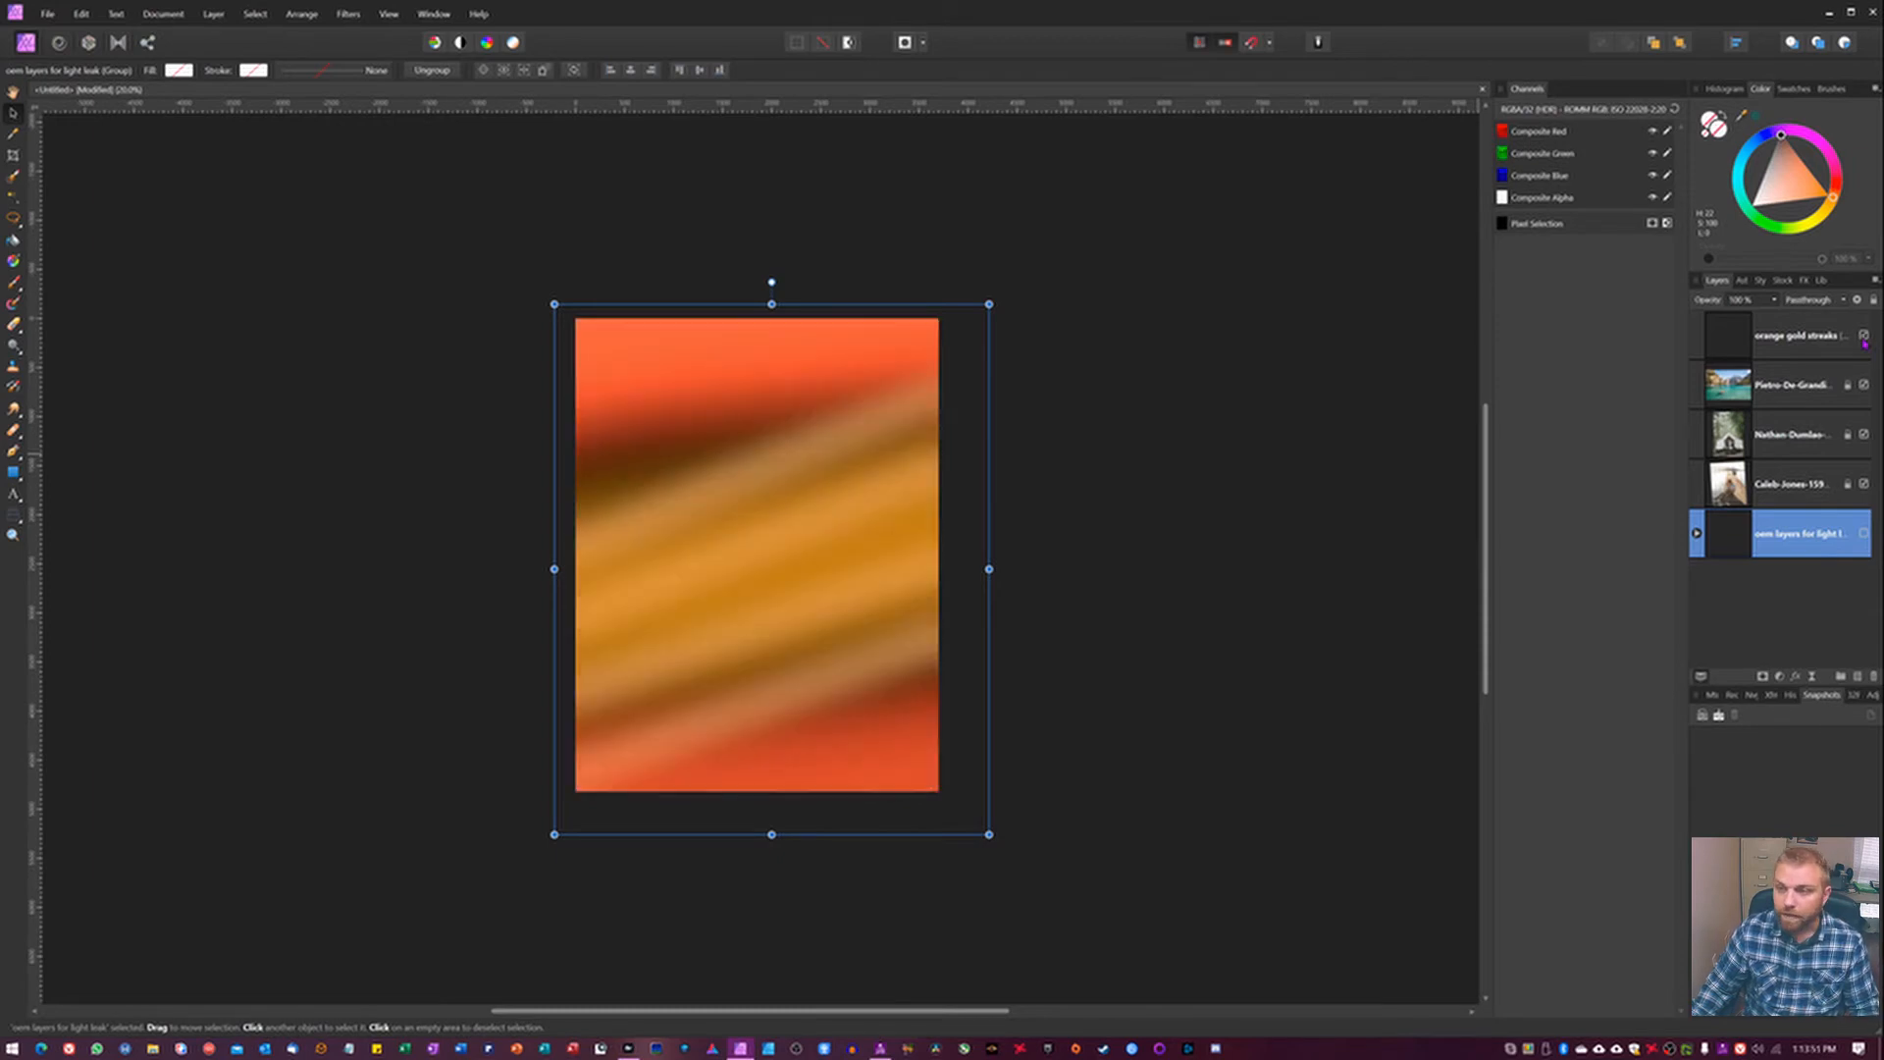
Set the orange gold streaks layer to Screen blend mode at 54% opacity.
{"action": "left_click", "coordinate": [1799, 341]}
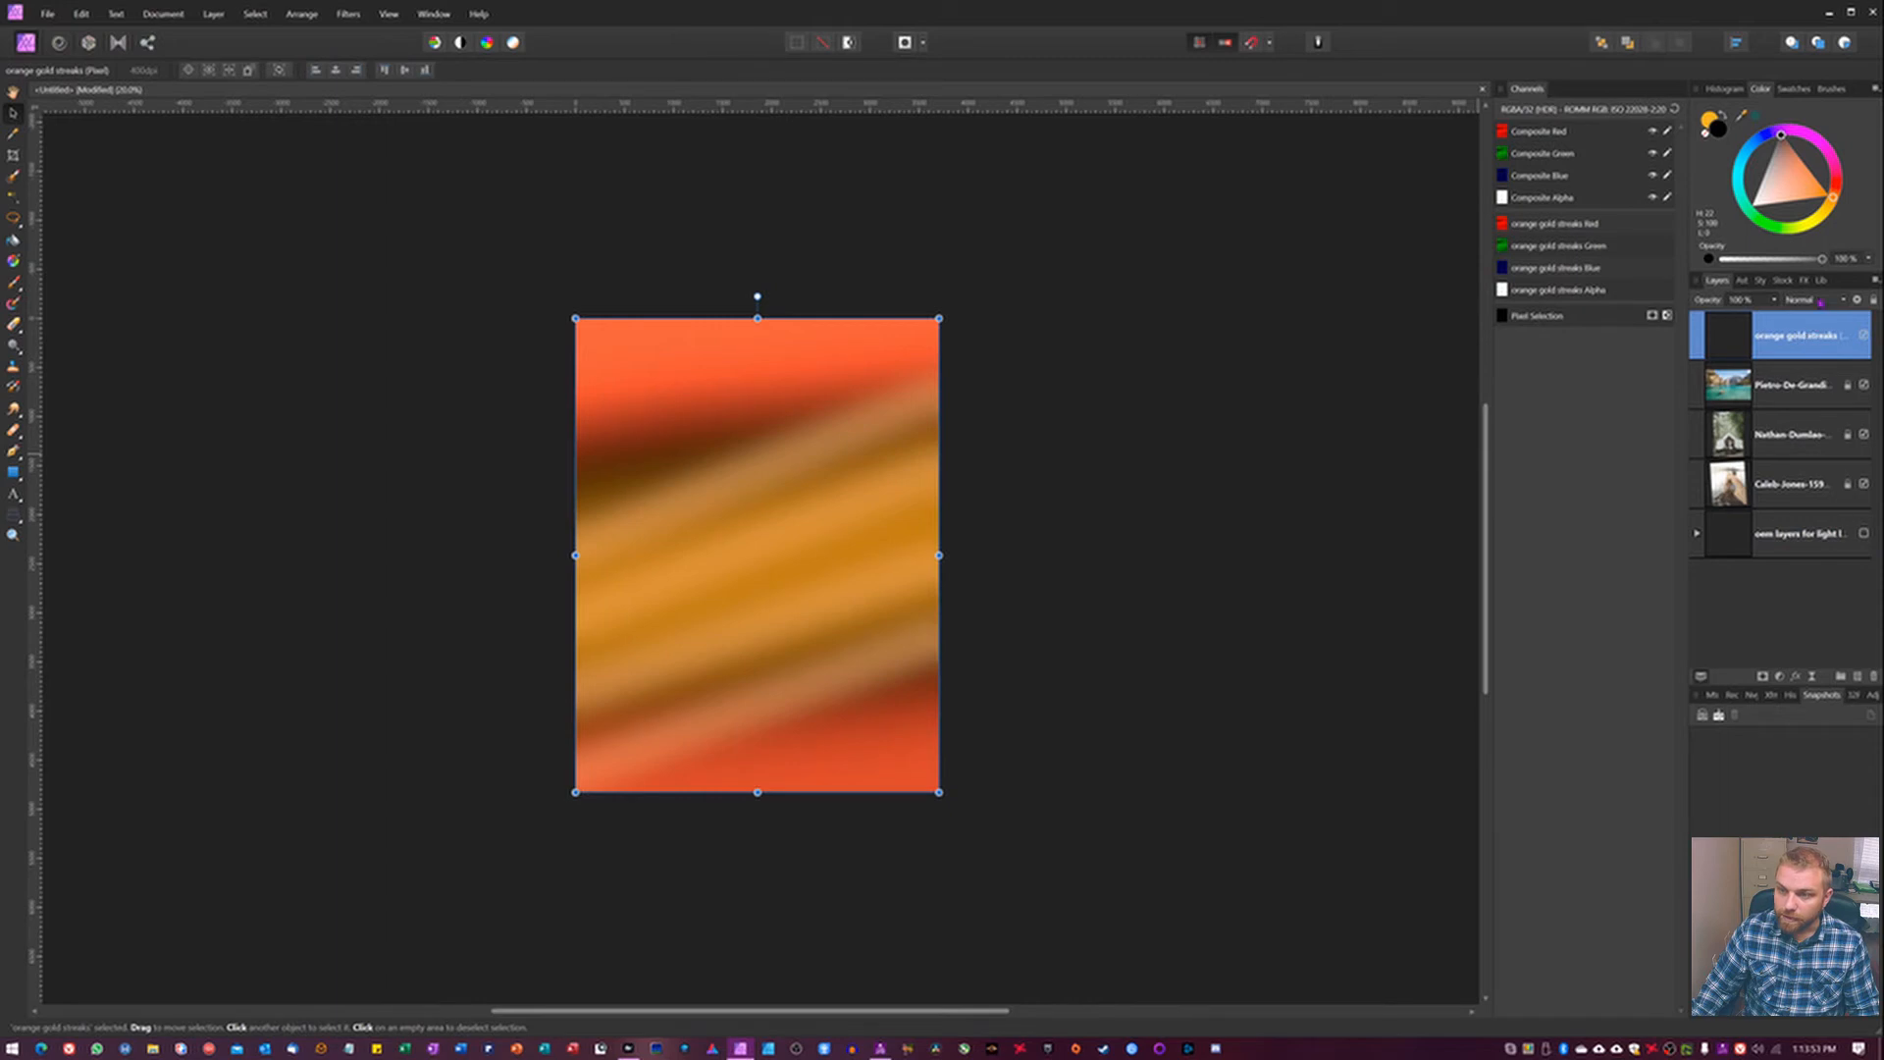
{"action": "left_click", "coordinate": [1820, 301]}
{"action": "left_click", "coordinate": [1806, 413]}
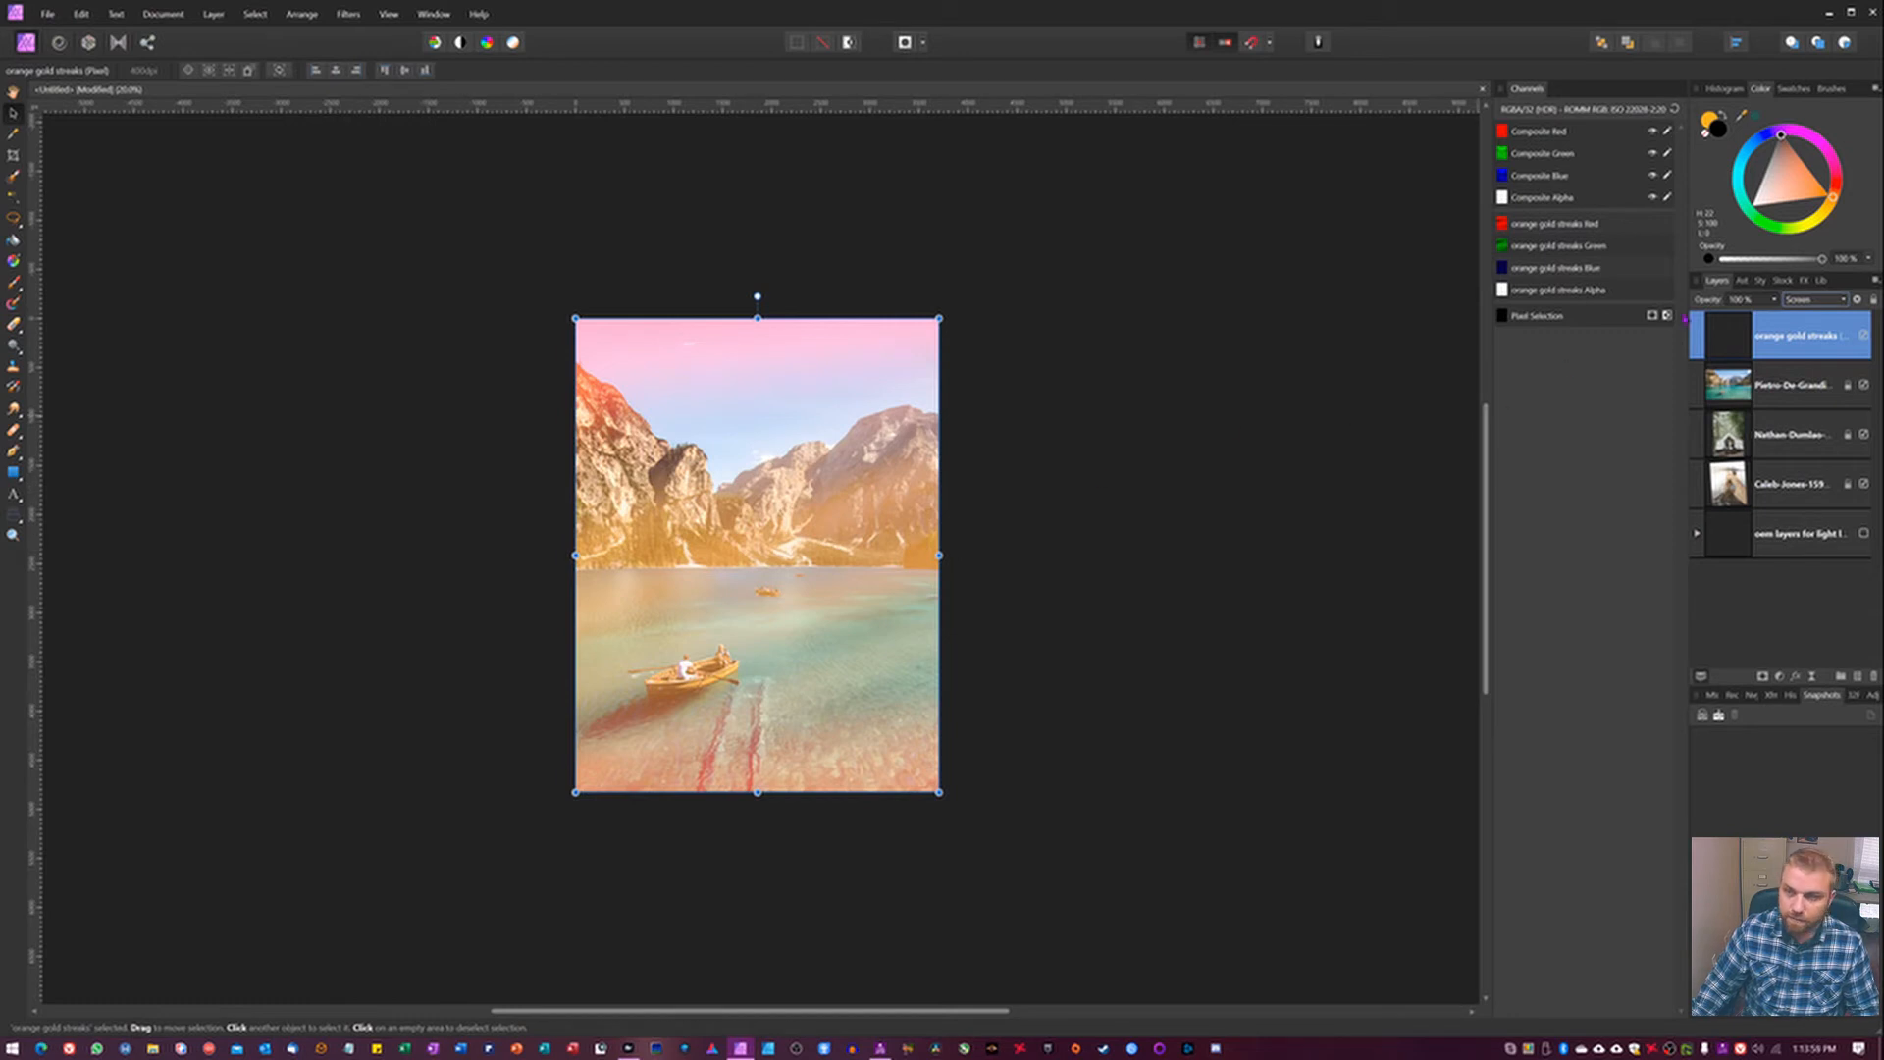
{"action": "left_click_drag", "start_coordinate": [1709, 301], "coordinate": [1665, 317]}
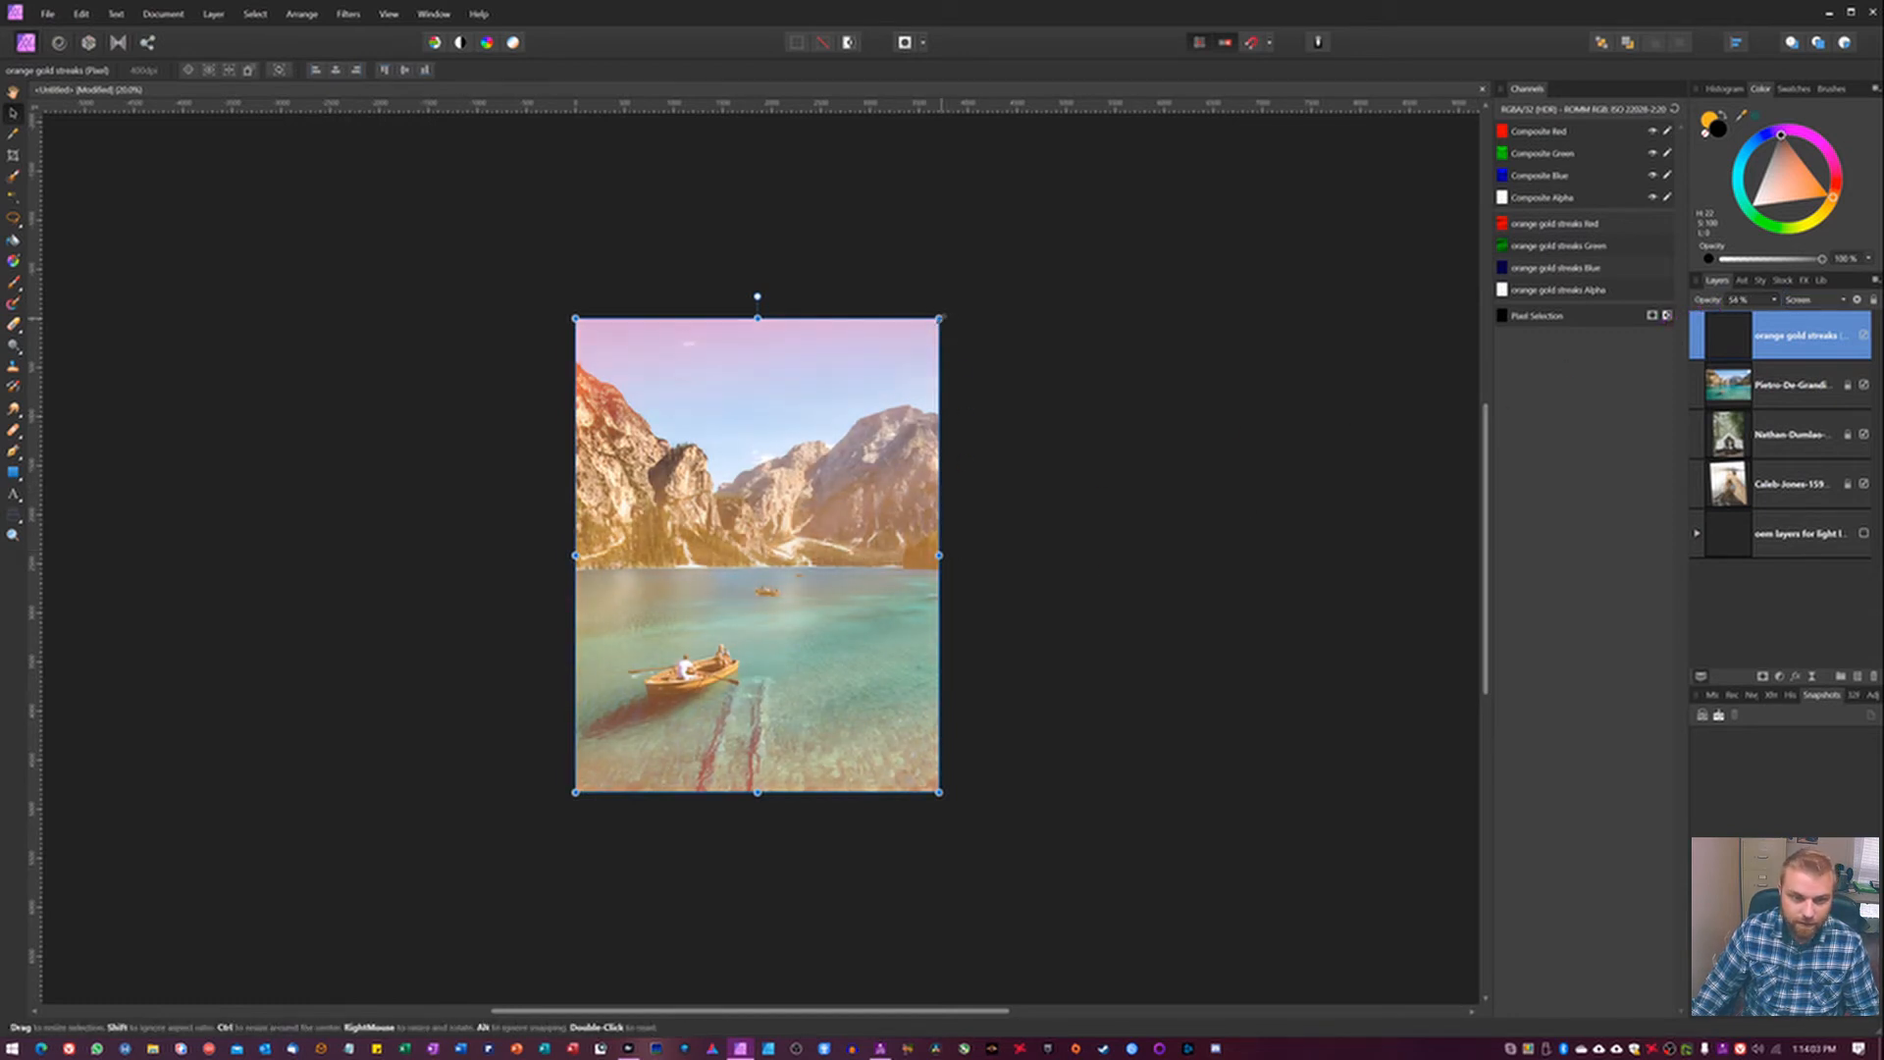
Enlarge the orange gold streaks layer beyond the canvas edges and reposition it over the lake photo.
{"action": "left_click_drag", "start_coordinate": [939, 318], "coordinate": [1020, 262]}
{"action": "mouse_move", "coordinate": [868, 507]}
{"action": "left_mouse_down"}
{"action": "mouse_move", "coordinate": [838, 524]}
{"action": "mouse_move", "coordinate": [833, 493]}
{"action": "mouse_move", "coordinate": [821, 553]}
{"action": "left_mouse_up"}
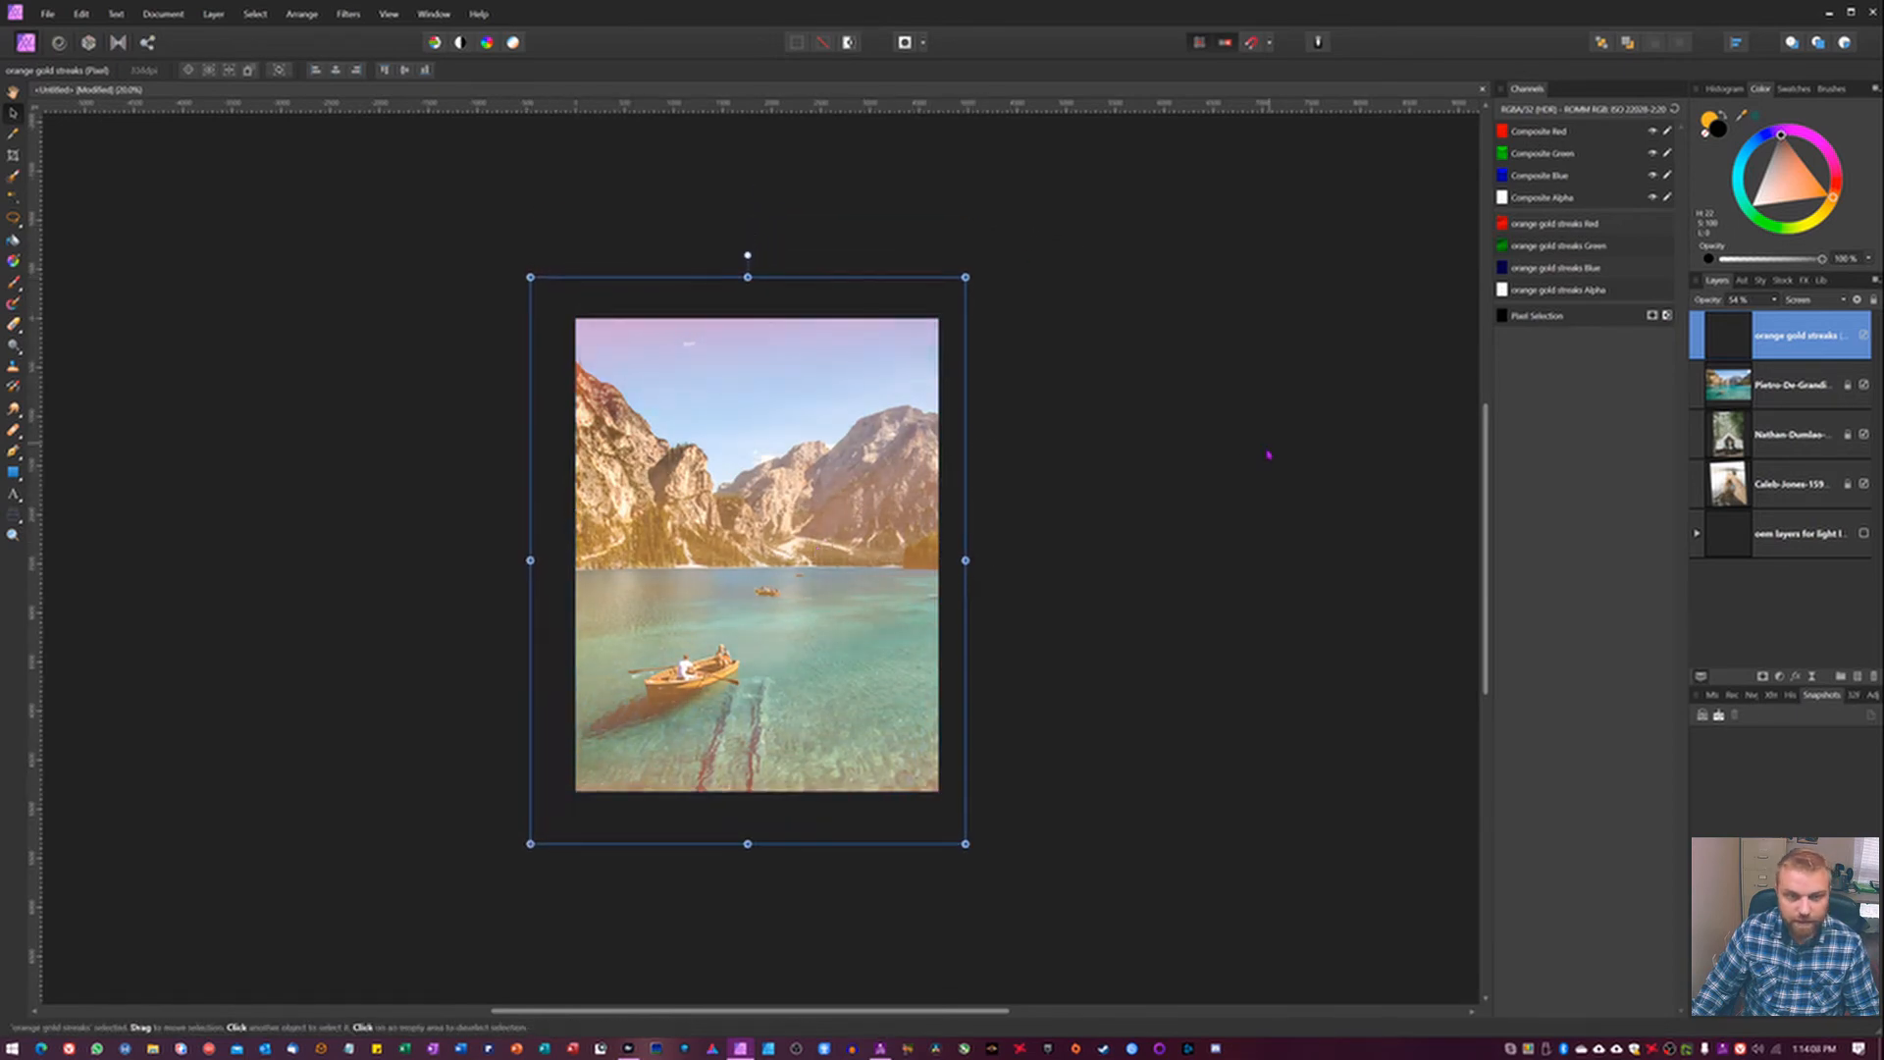
Try Overlay on the orange gold streaks layer, switch it to Soft Light, and compare the photo with and without it.
{"action": "left_click", "coordinate": [1814, 300]}
{"action": "left_click", "coordinate": [1787, 387]}
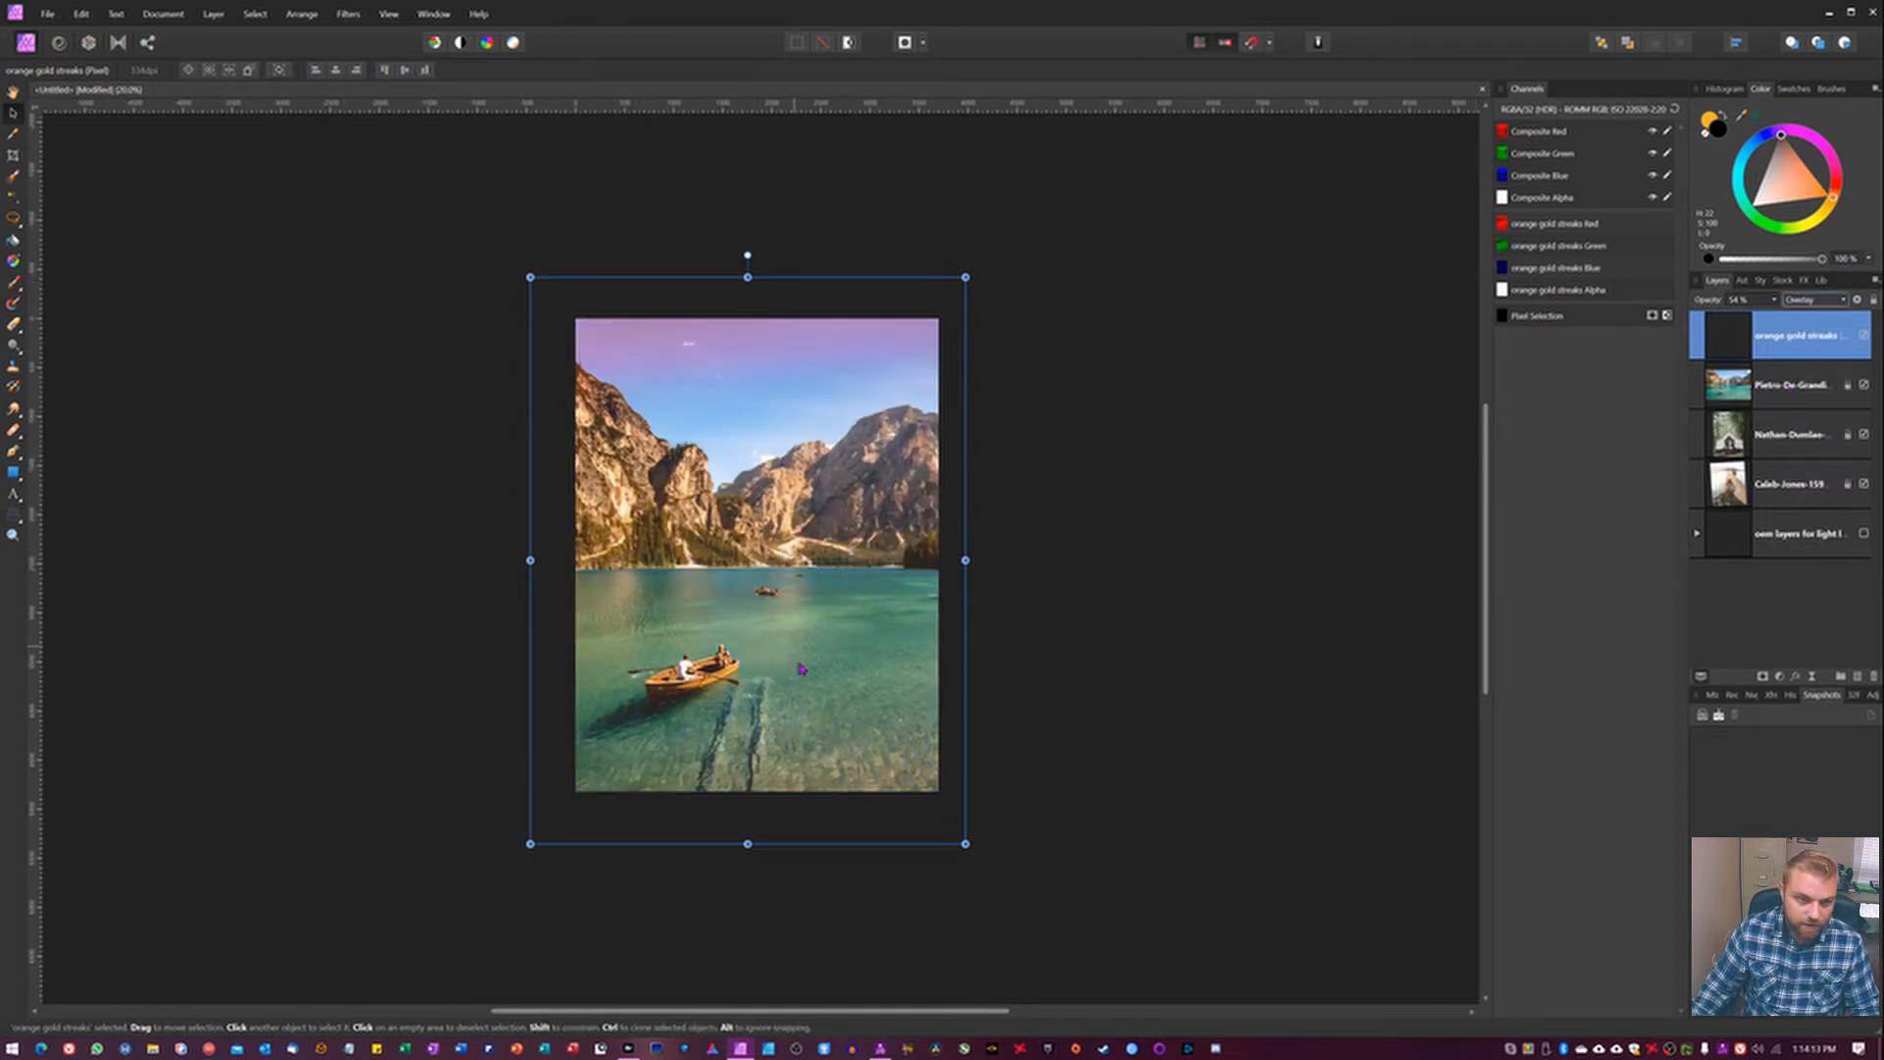
{"action": "left_click", "coordinate": [1815, 299]}
{"action": "left_click", "coordinate": [1818, 338]}
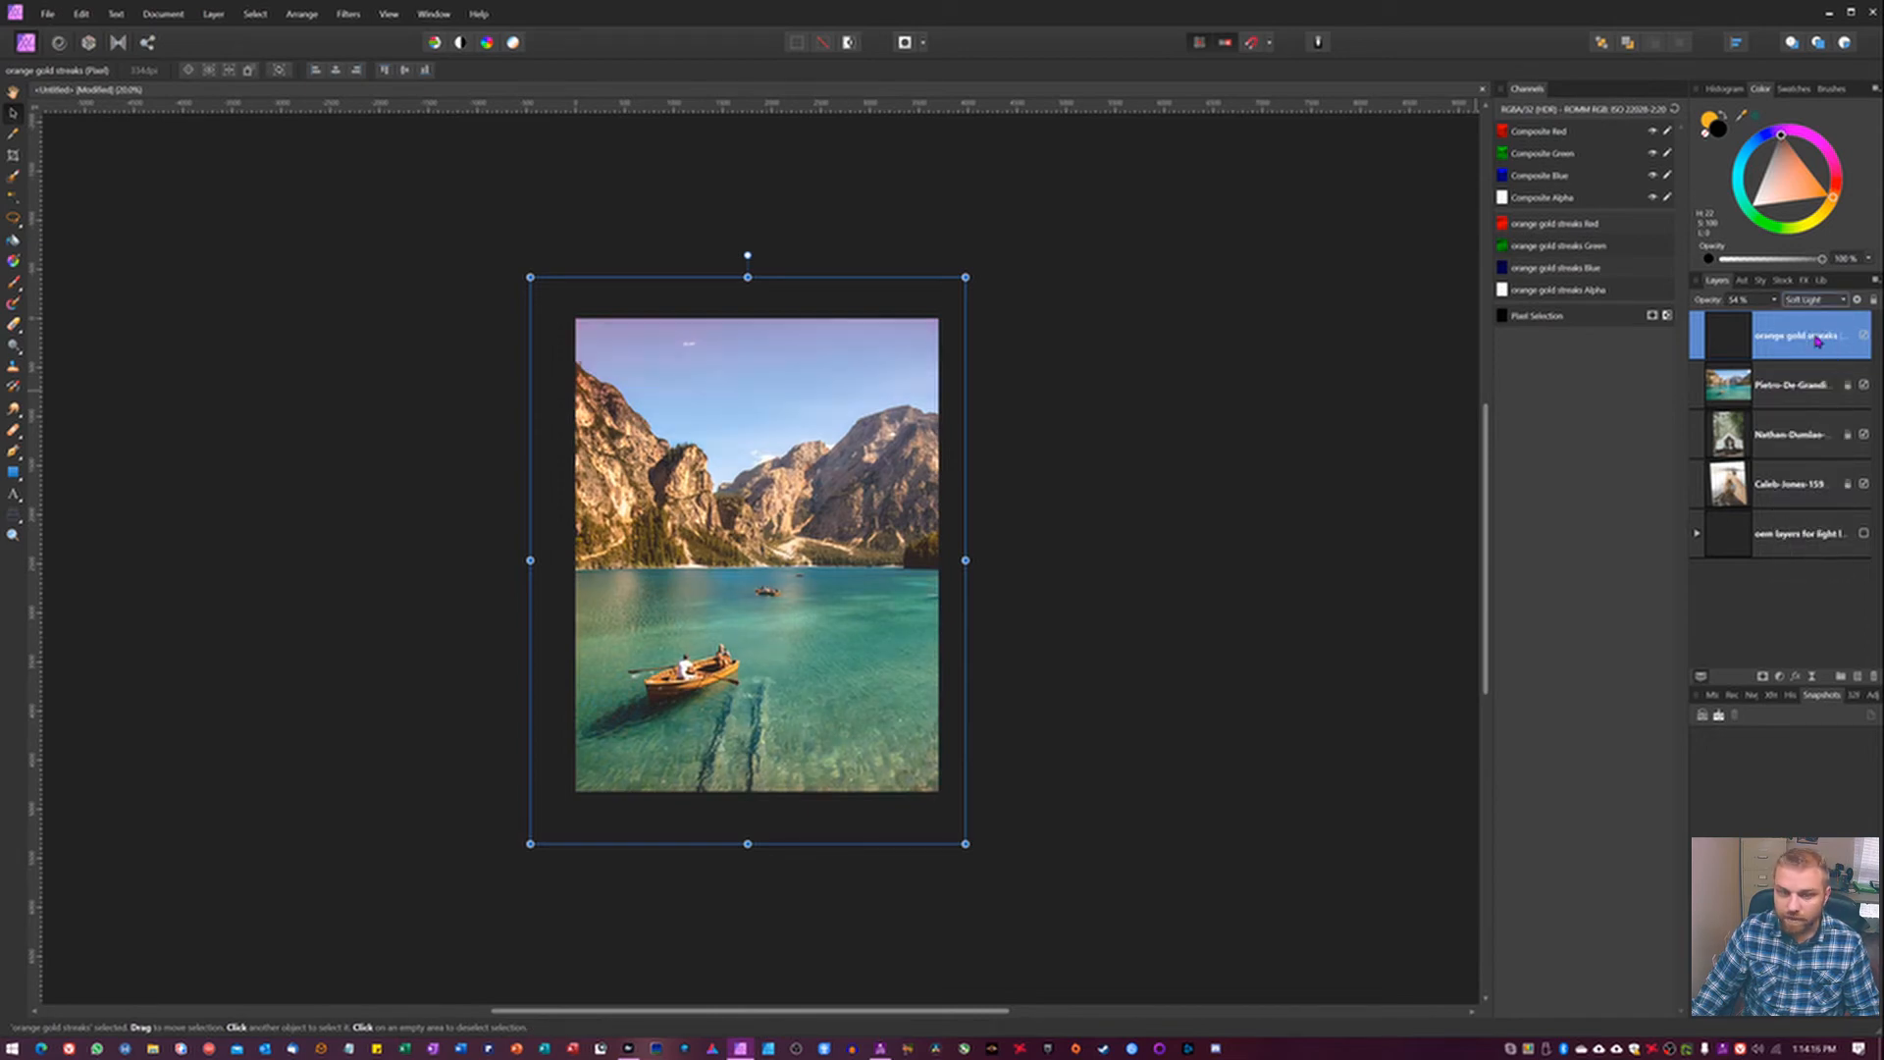
{"action": "left_click", "coordinate": [1865, 337]}
{"action": "left_click", "coordinate": [1865, 337]}
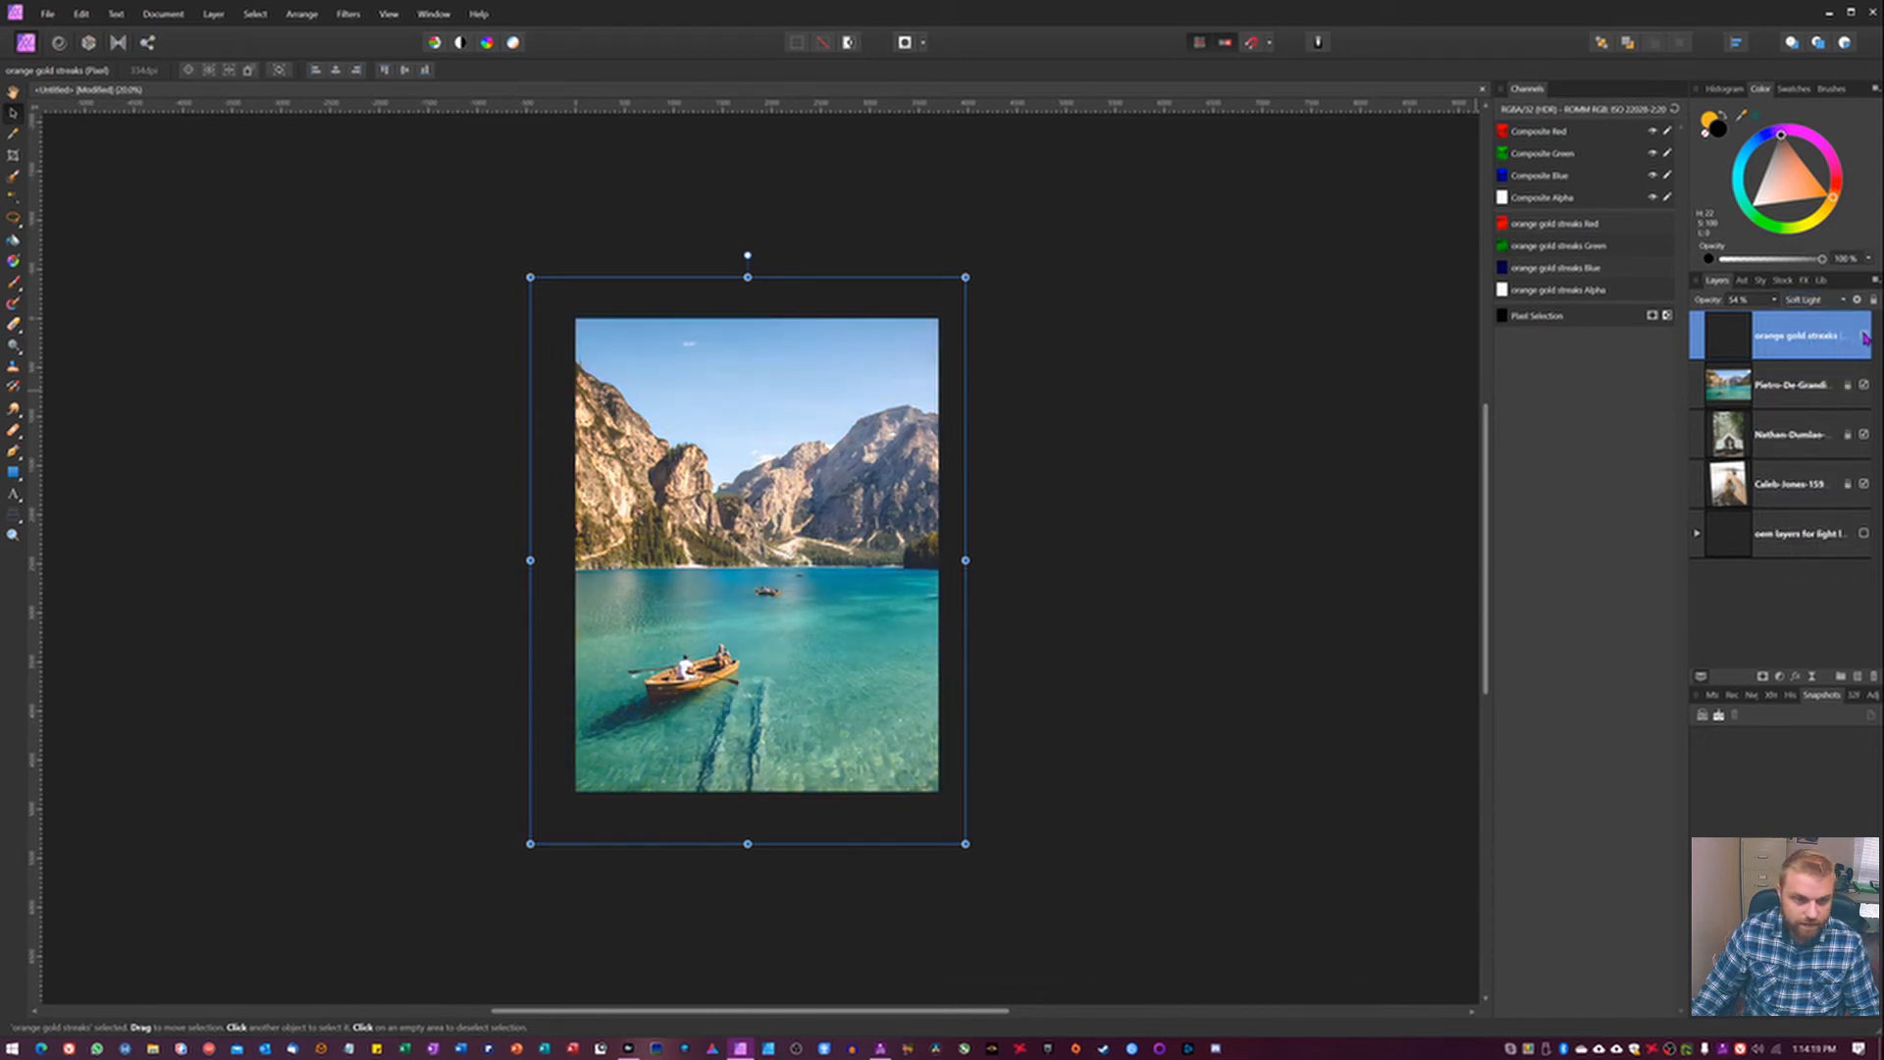
{"action": "left_click", "coordinate": [1864, 336]}
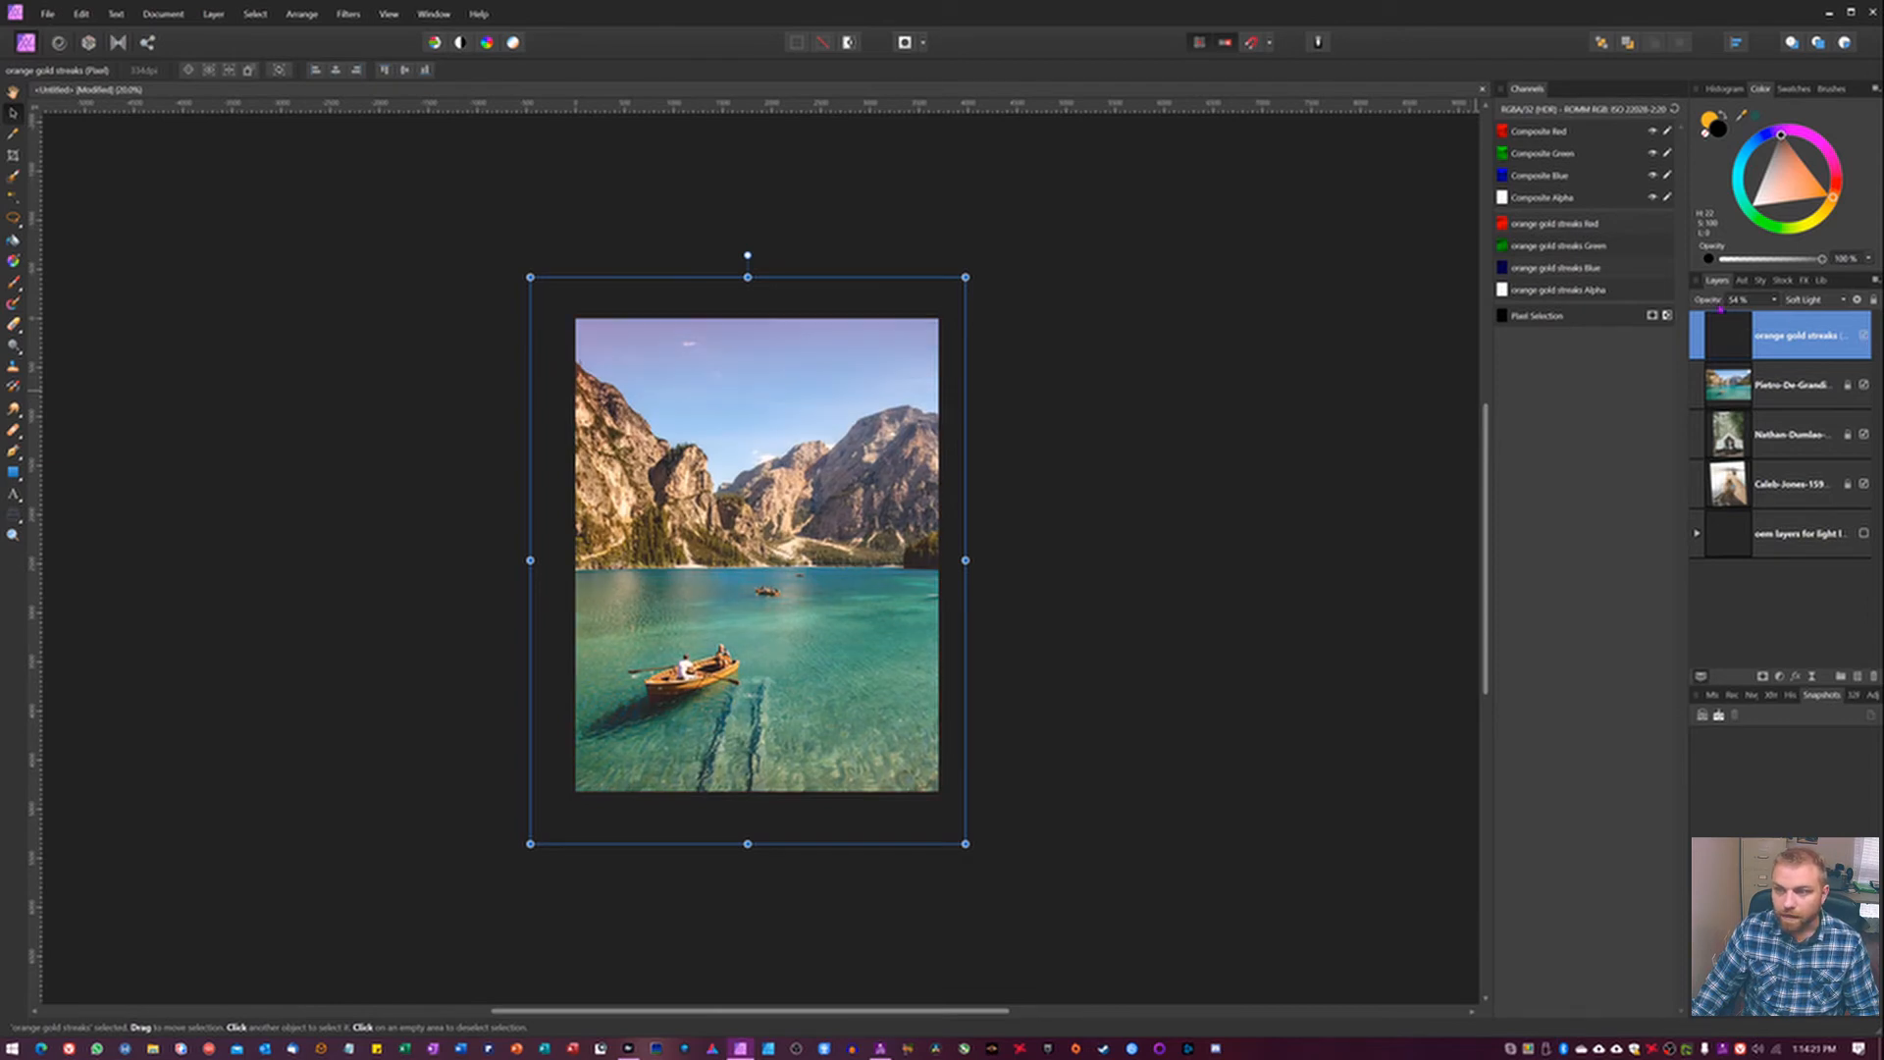
Raise the opacity of the orange gold streaks layer to strengthen the Soft Light effect.
{"action": "scroll", "coordinate": [1730, 302], "scroll_direction": "up", "scroll_amount": 5}
{"action": "scroll", "coordinate": [1730, 302], "scroll_direction": "down", "scroll_amount": 3}
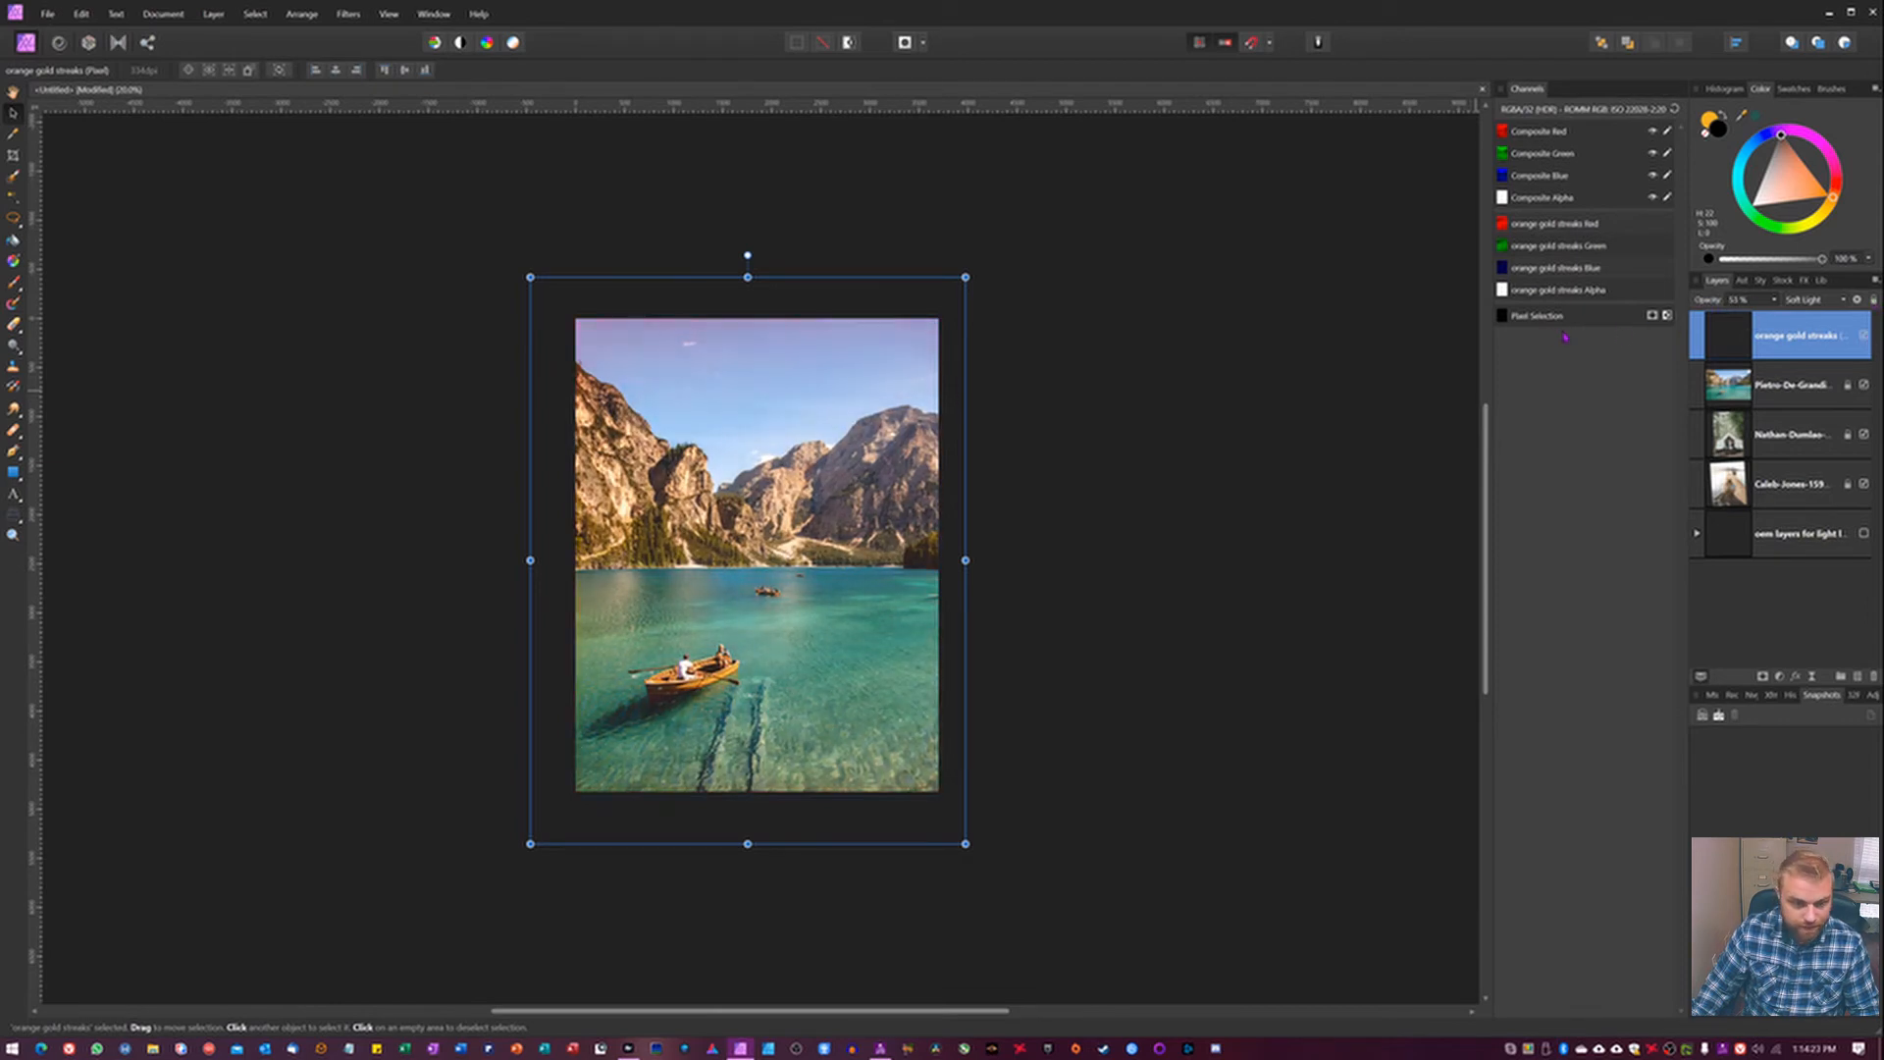
{"action": "scroll", "coordinate": [1731, 301], "scroll_direction": "up", "scroll_amount": 3}
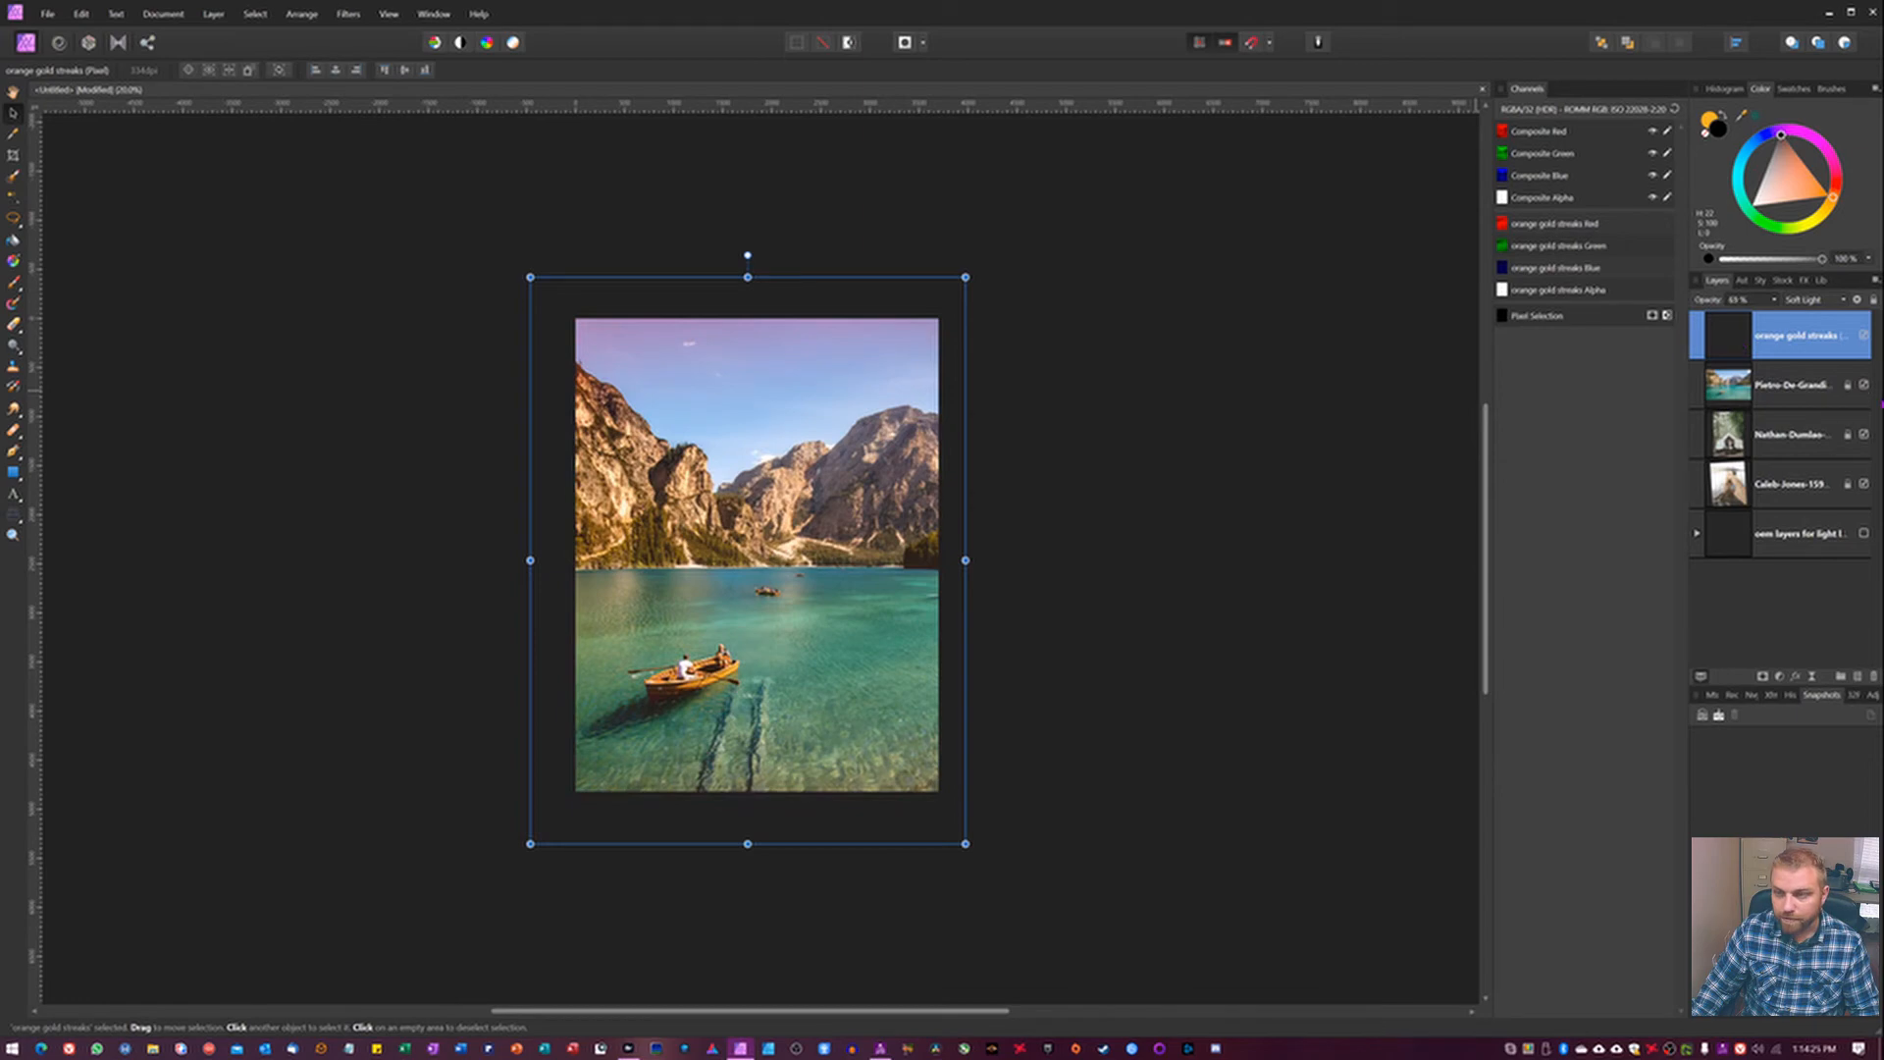
Hide the lake photo to reveal the tent photo, and slightly enlarge and reposition the streaks layer over it.
{"action": "left_click", "coordinate": [1864, 385]}
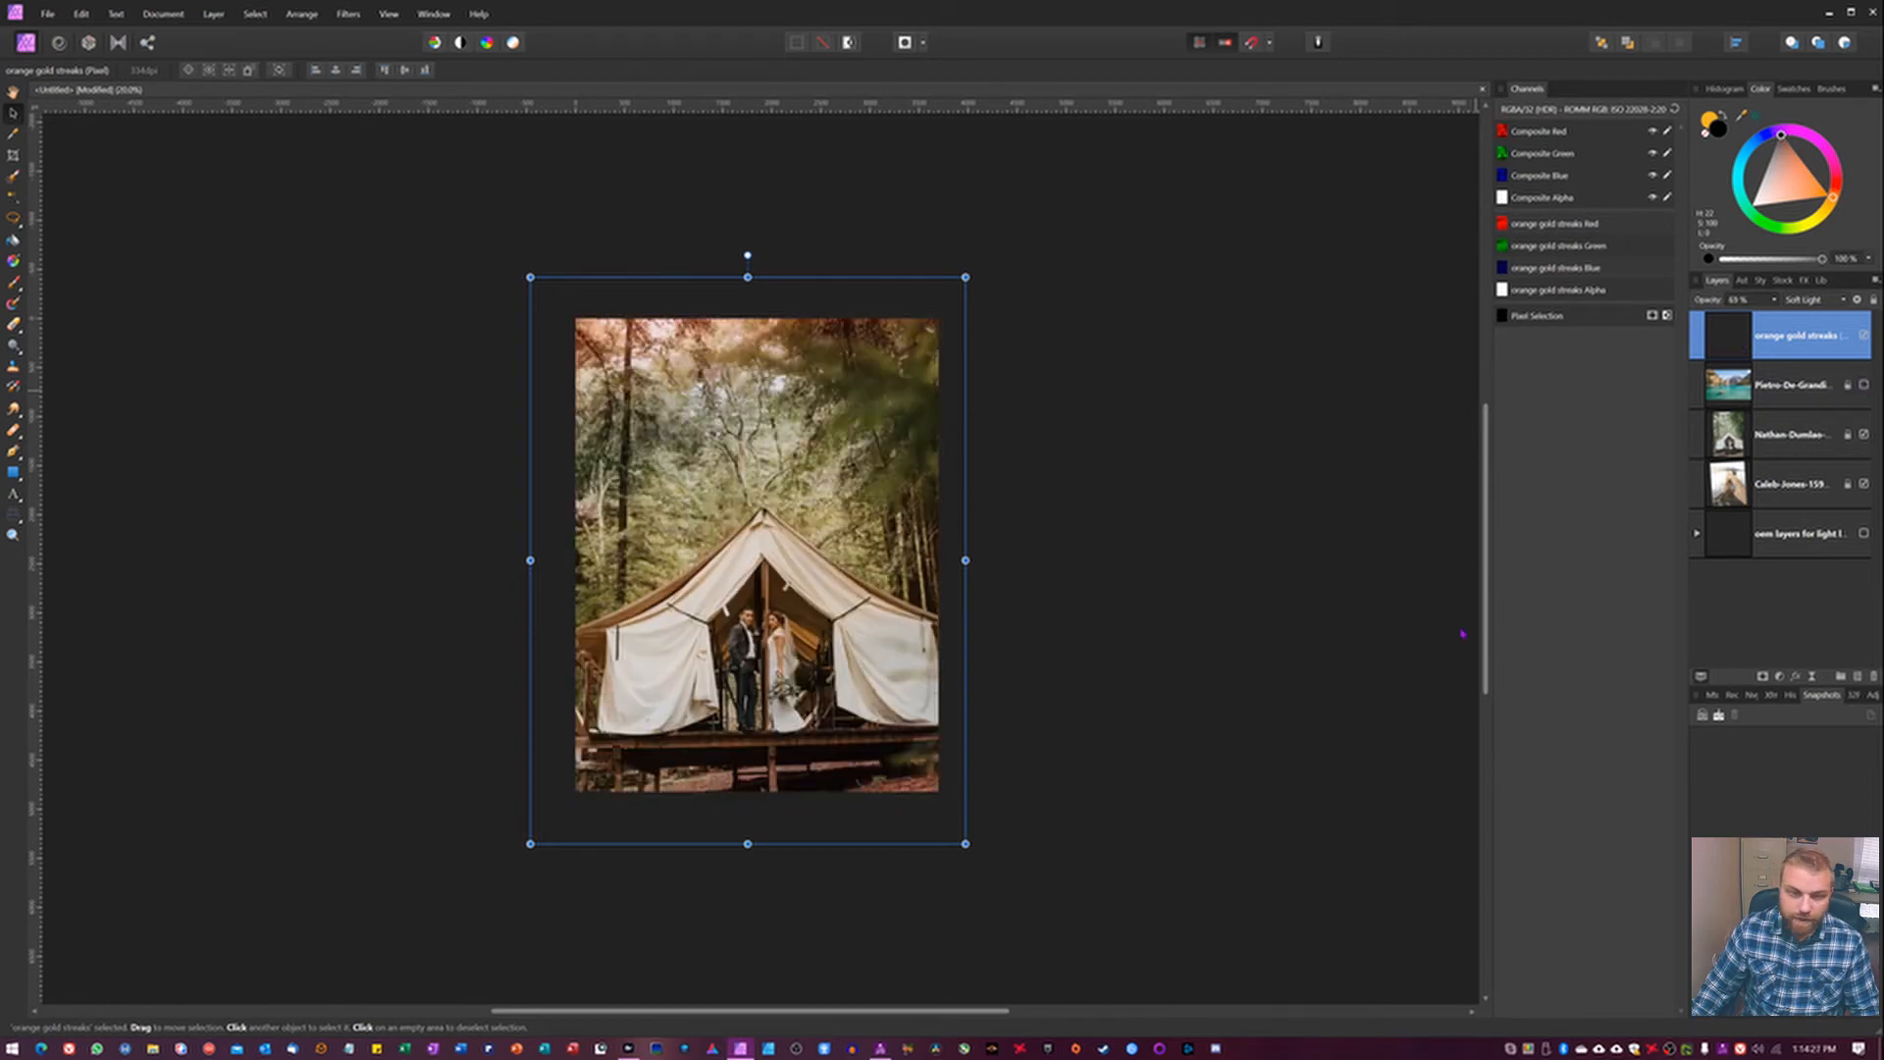
{"action": "left_click_drag", "start_coordinate": [791, 561], "coordinate": [785, 539]}
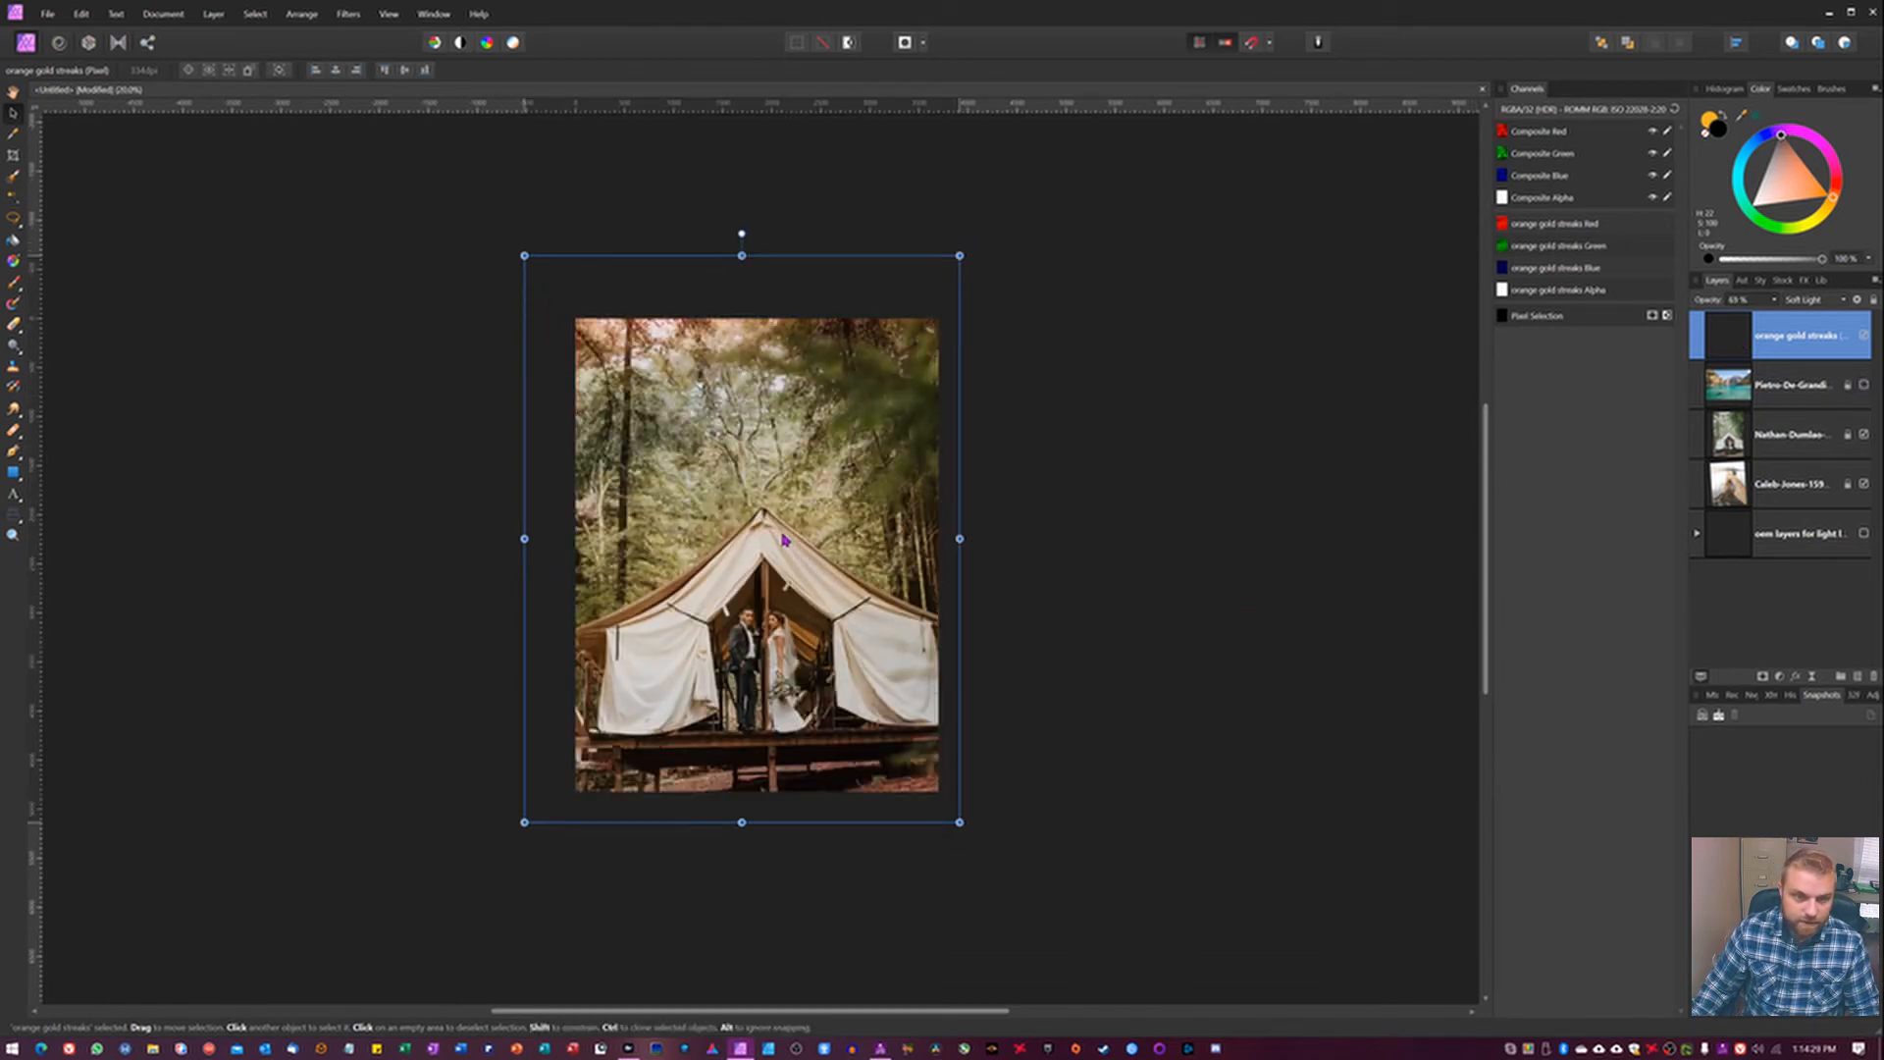
{"action": "left_click_drag", "start_coordinate": [960, 821], "coordinate": [974, 841]}
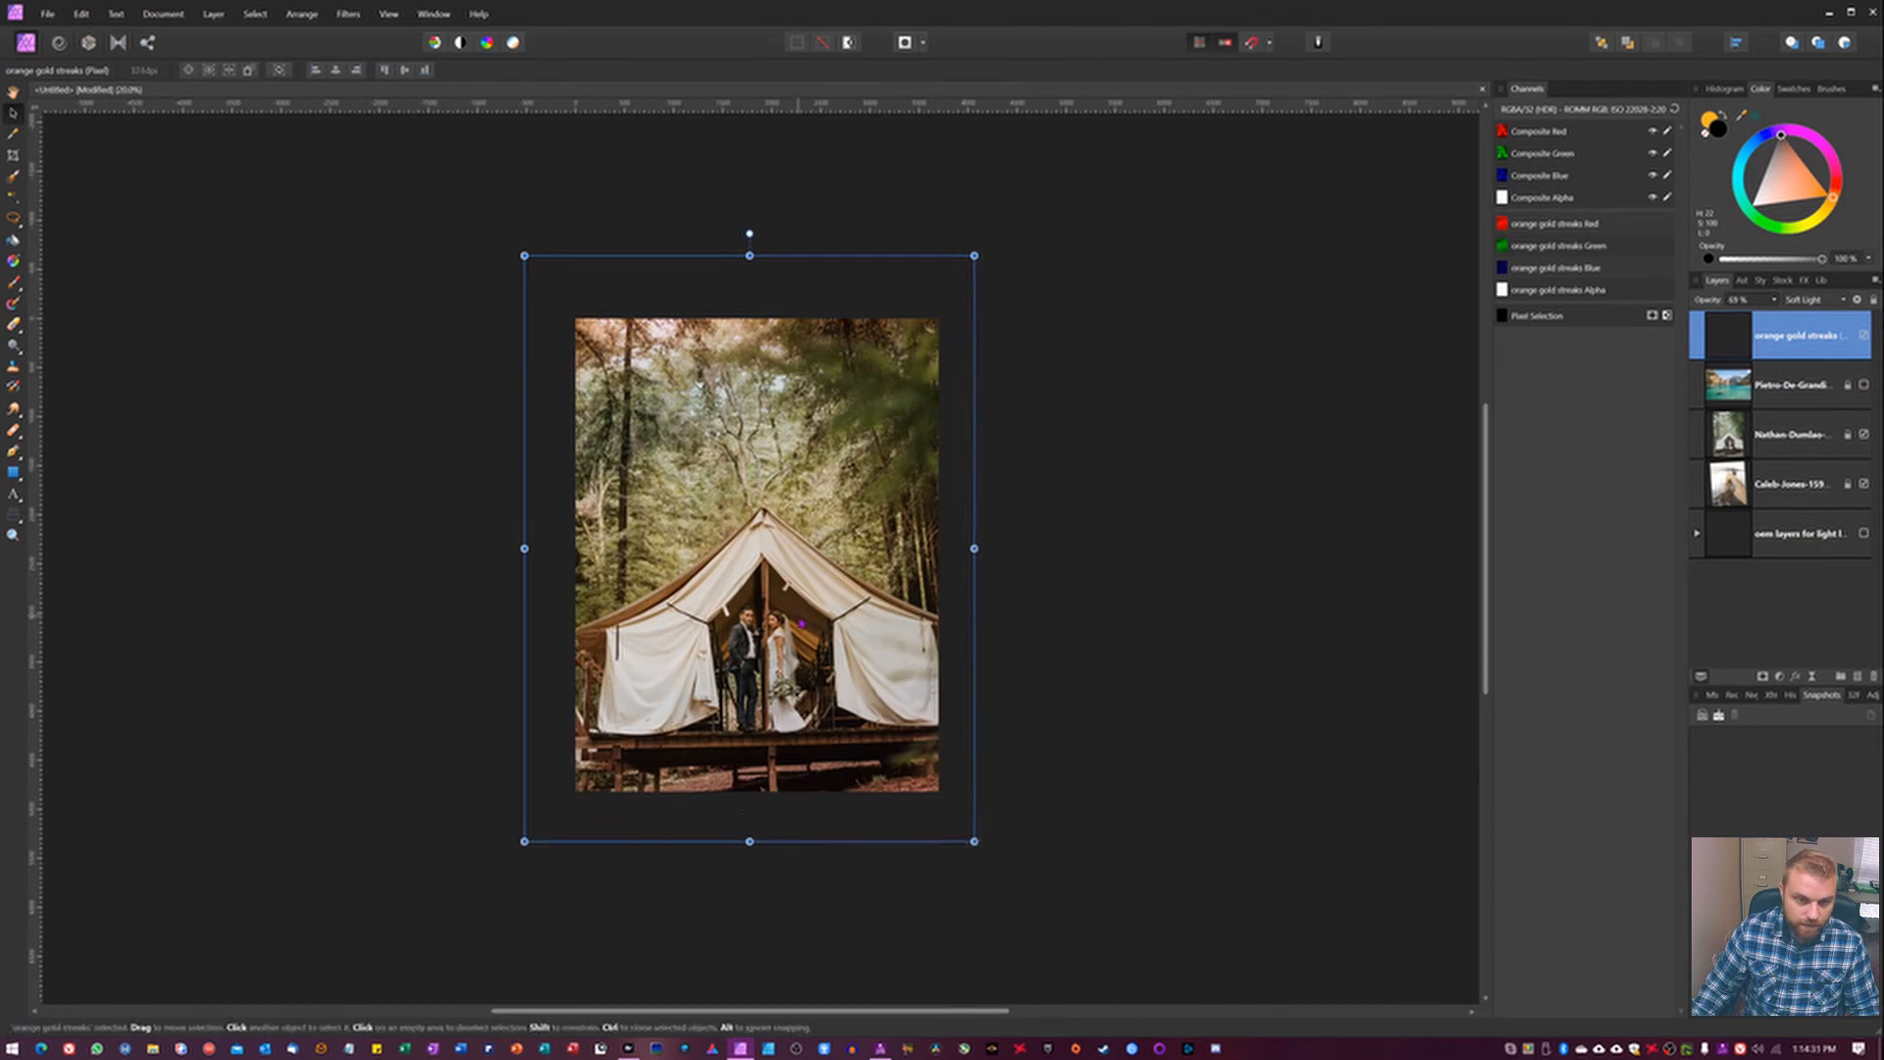
{"action": "left_click_drag", "start_coordinate": [802, 625], "coordinate": [831, 647]}
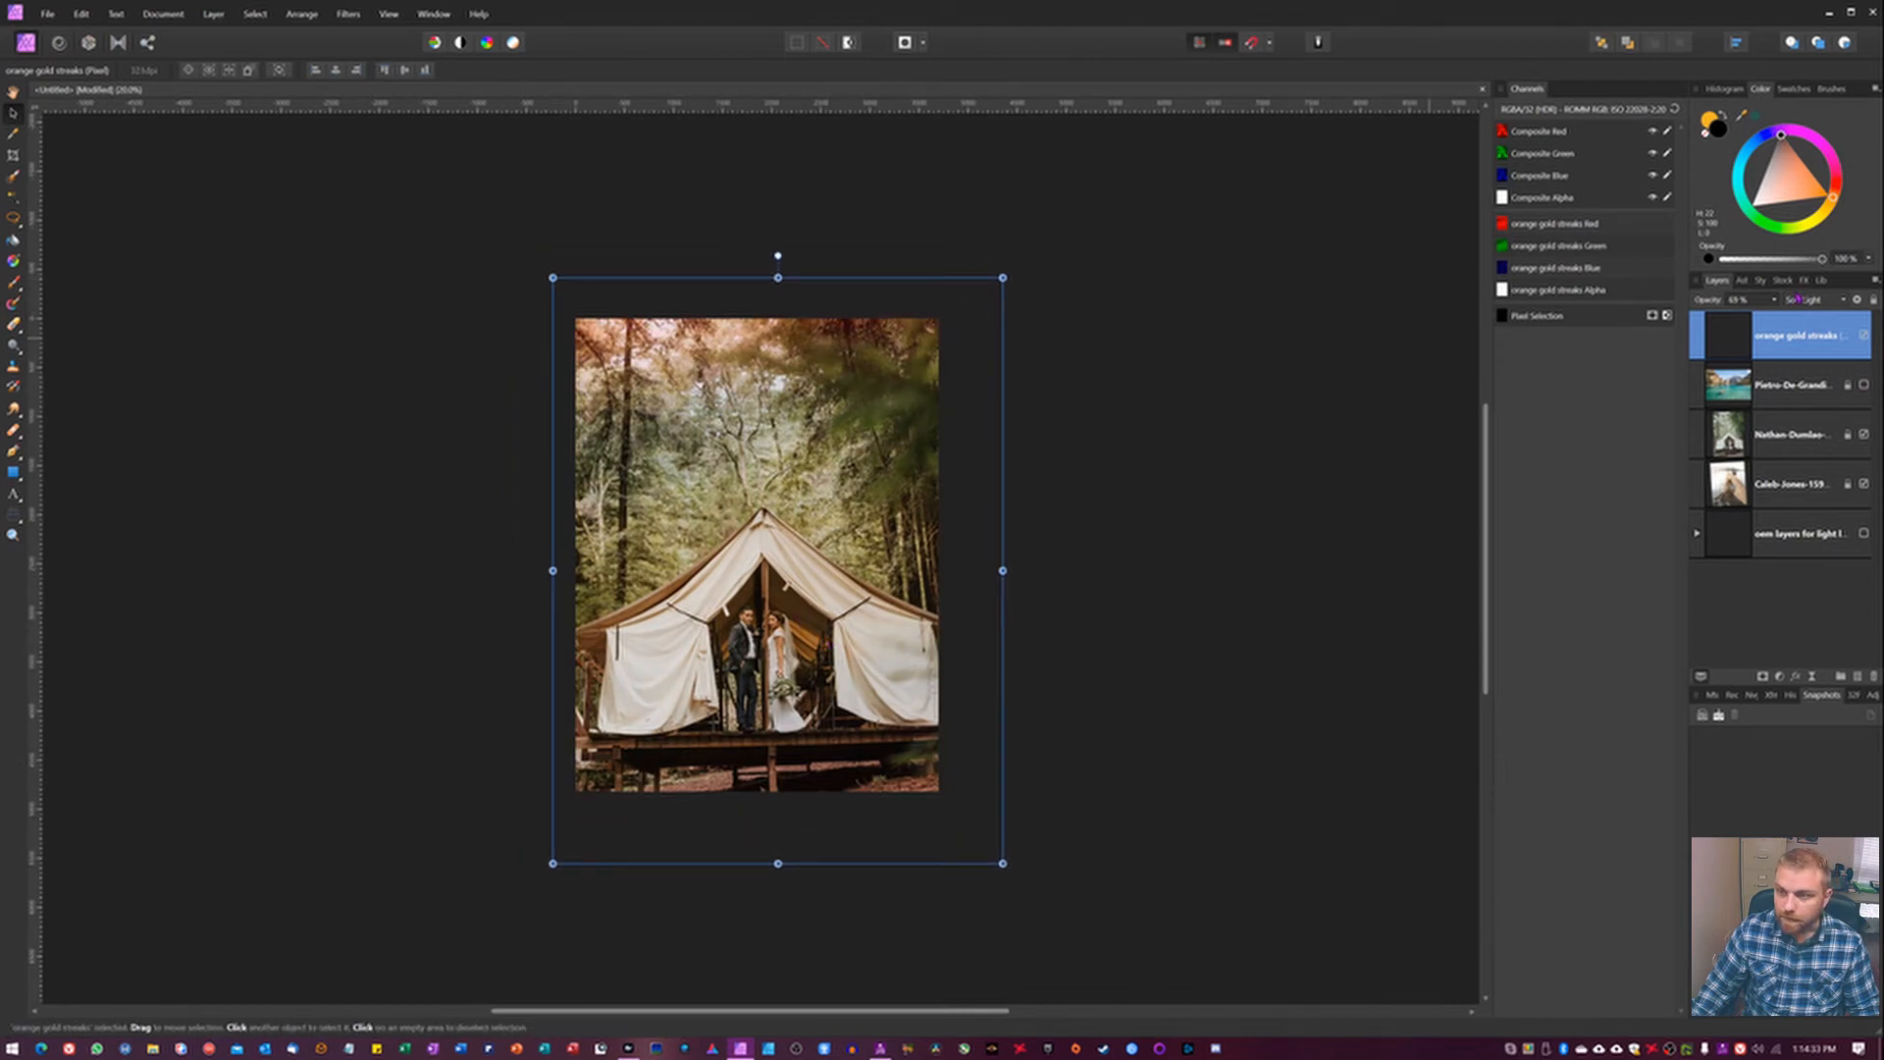
Set the streaks layer to Overlay and stretch it vertically well above the tent photo, checking the effect on and off.
{"action": "left_click", "coordinate": [1810, 299]}
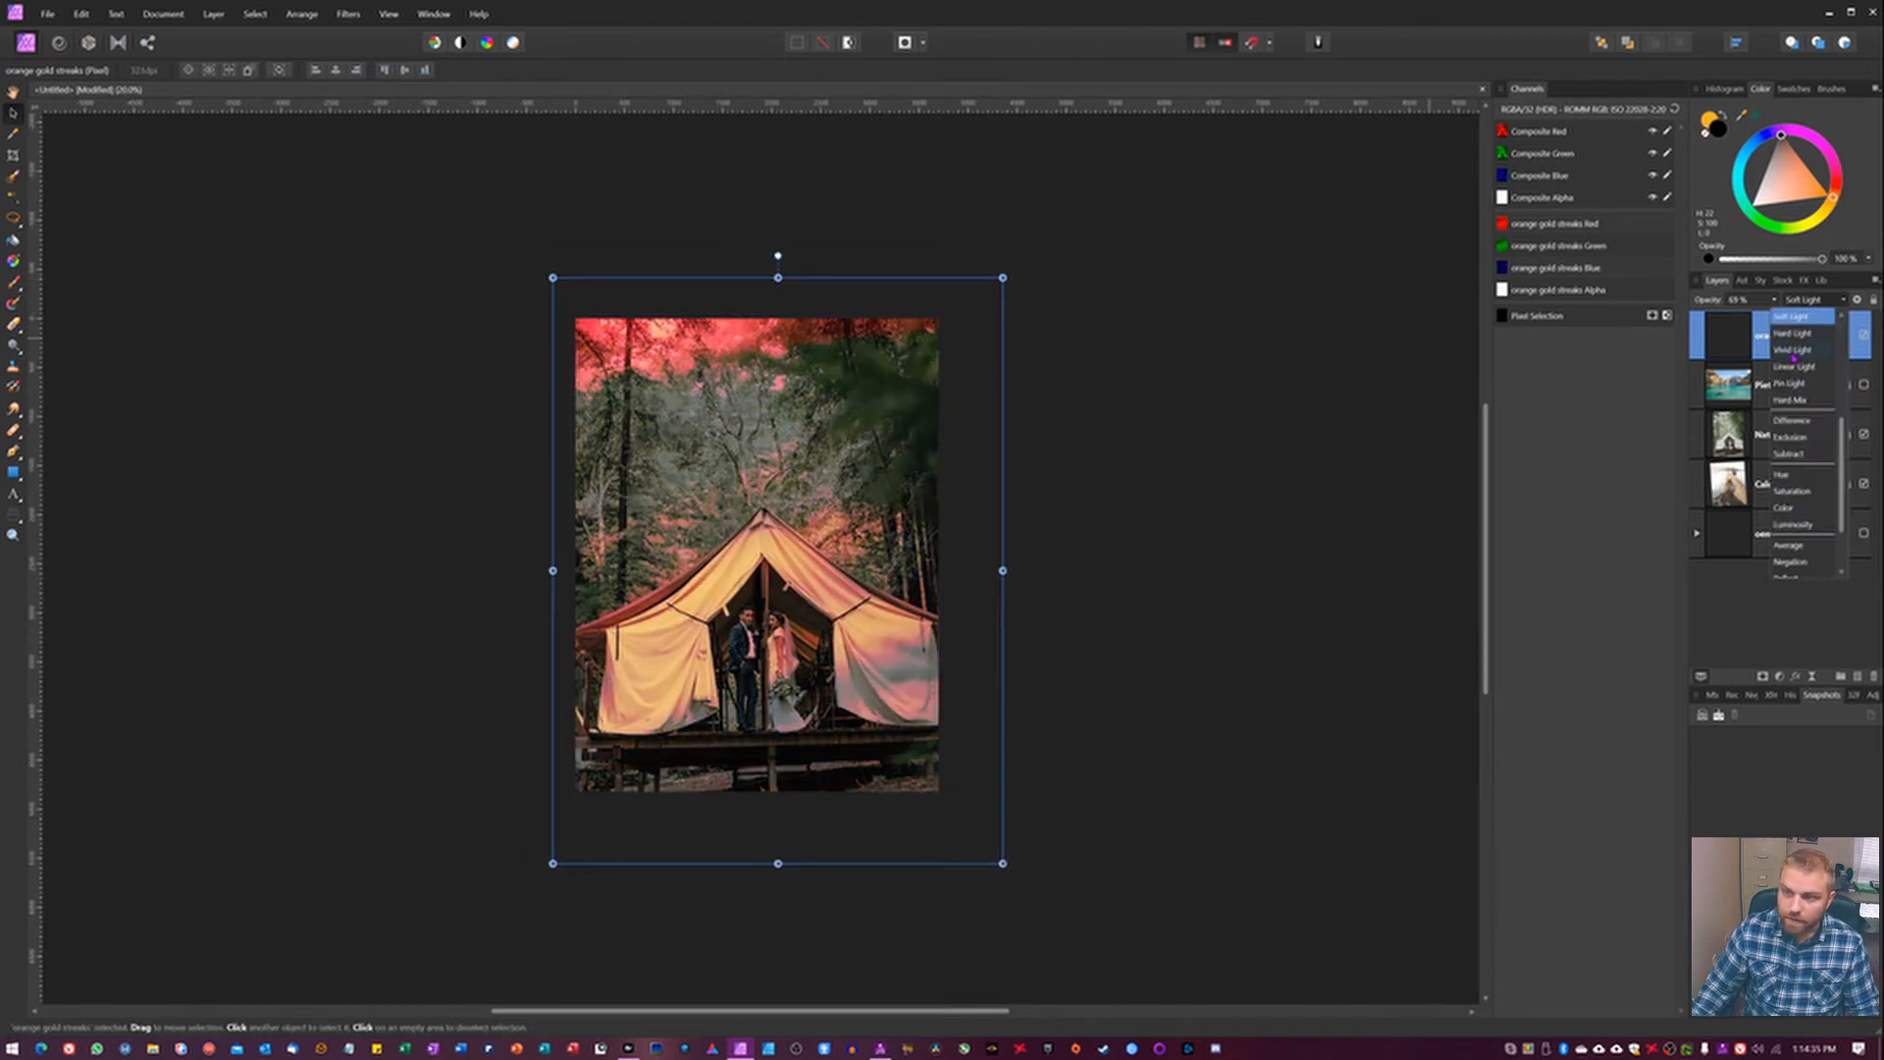
{"action": "left_click", "coordinate": [1801, 388]}
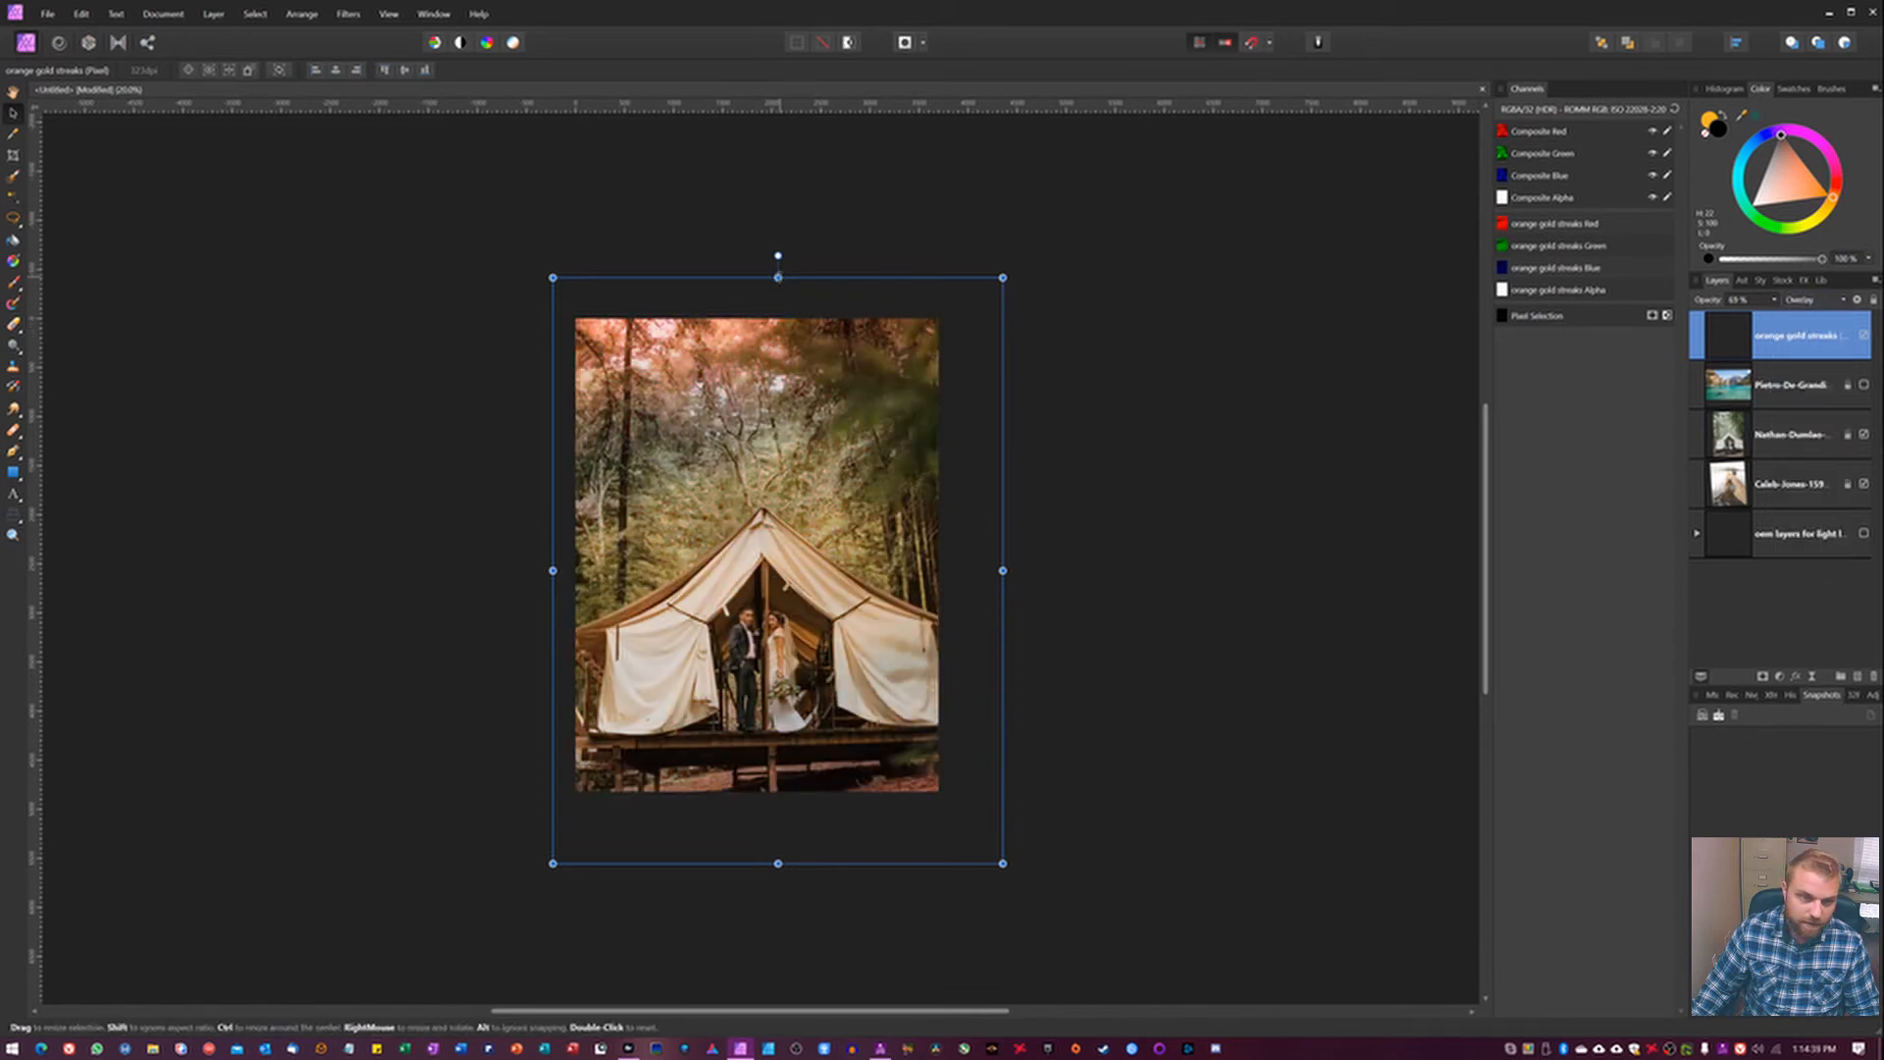
{"action": "left_click_drag", "start_coordinate": [778, 278], "coordinate": [779, 170]}
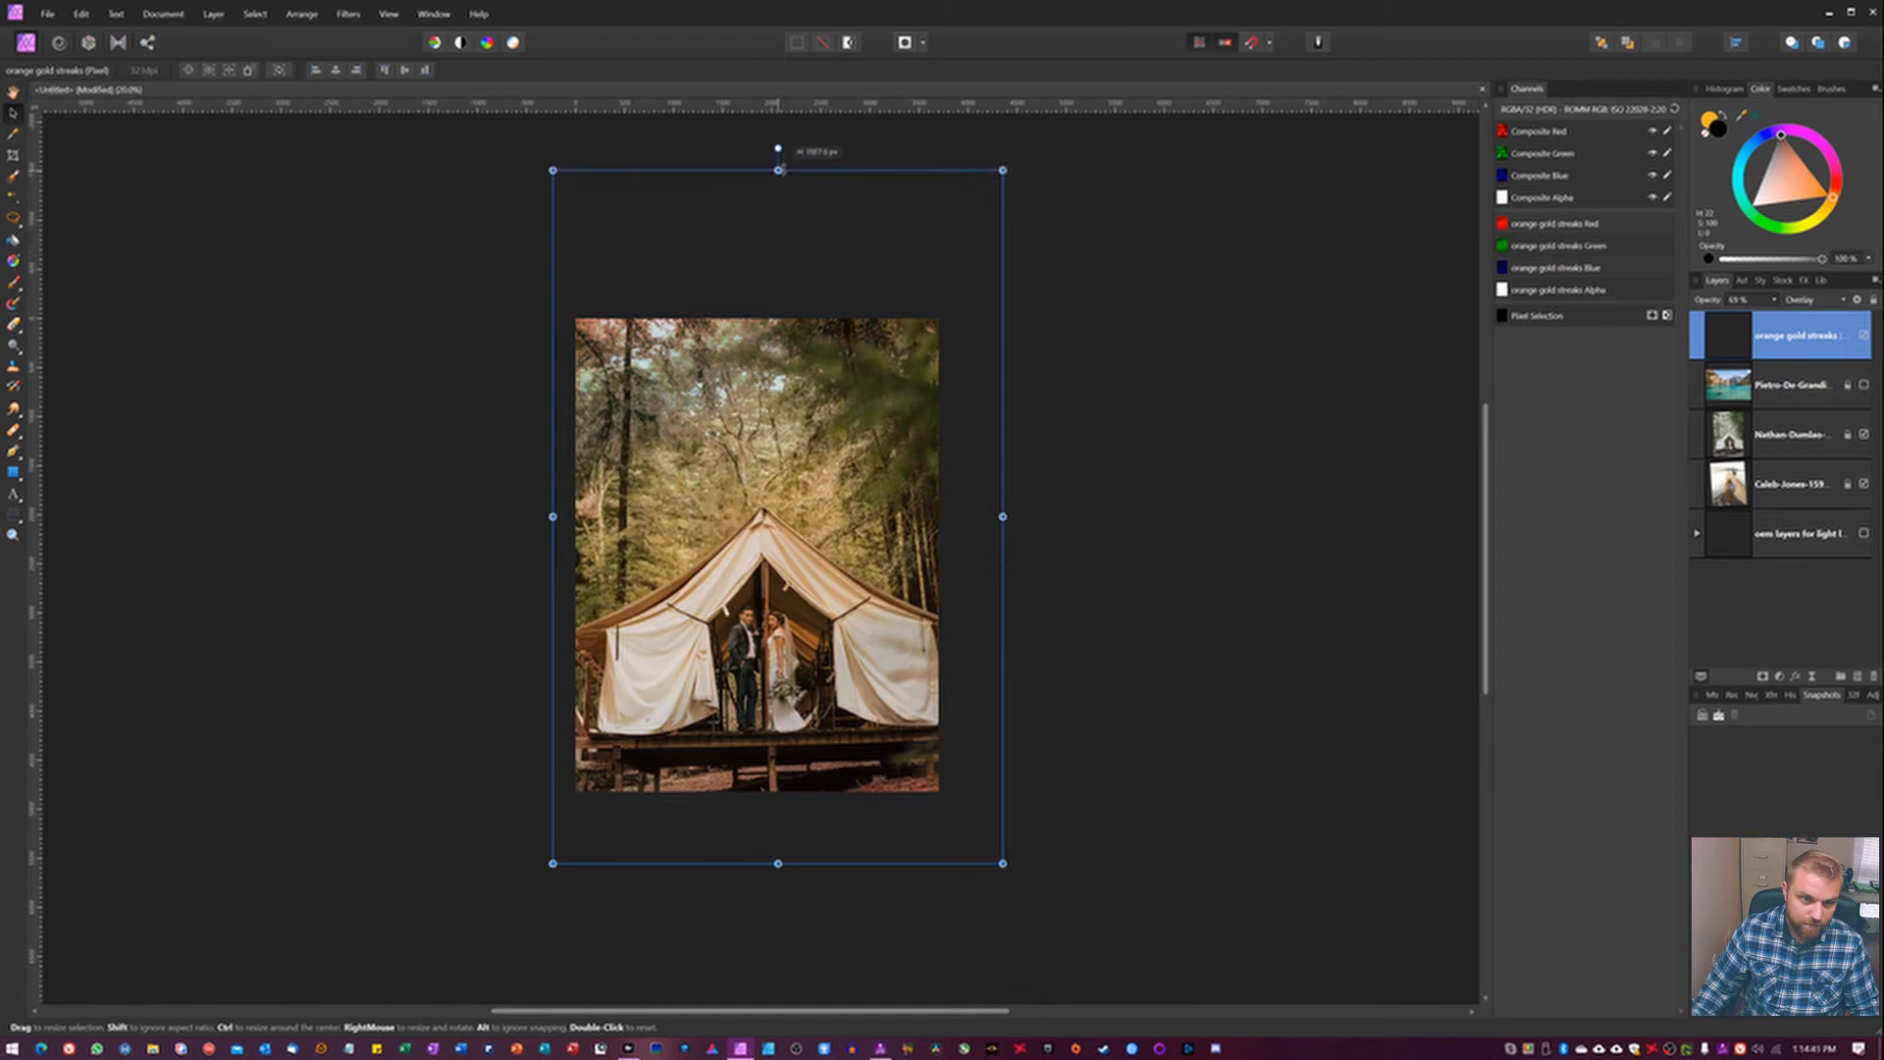
{"action": "left_click", "coordinate": [1863, 337]}
{"action": "left_click", "coordinate": [1863, 337]}
{"action": "left_click", "coordinate": [1864, 337]}
{"action": "left_click", "coordinate": [1863, 337]}
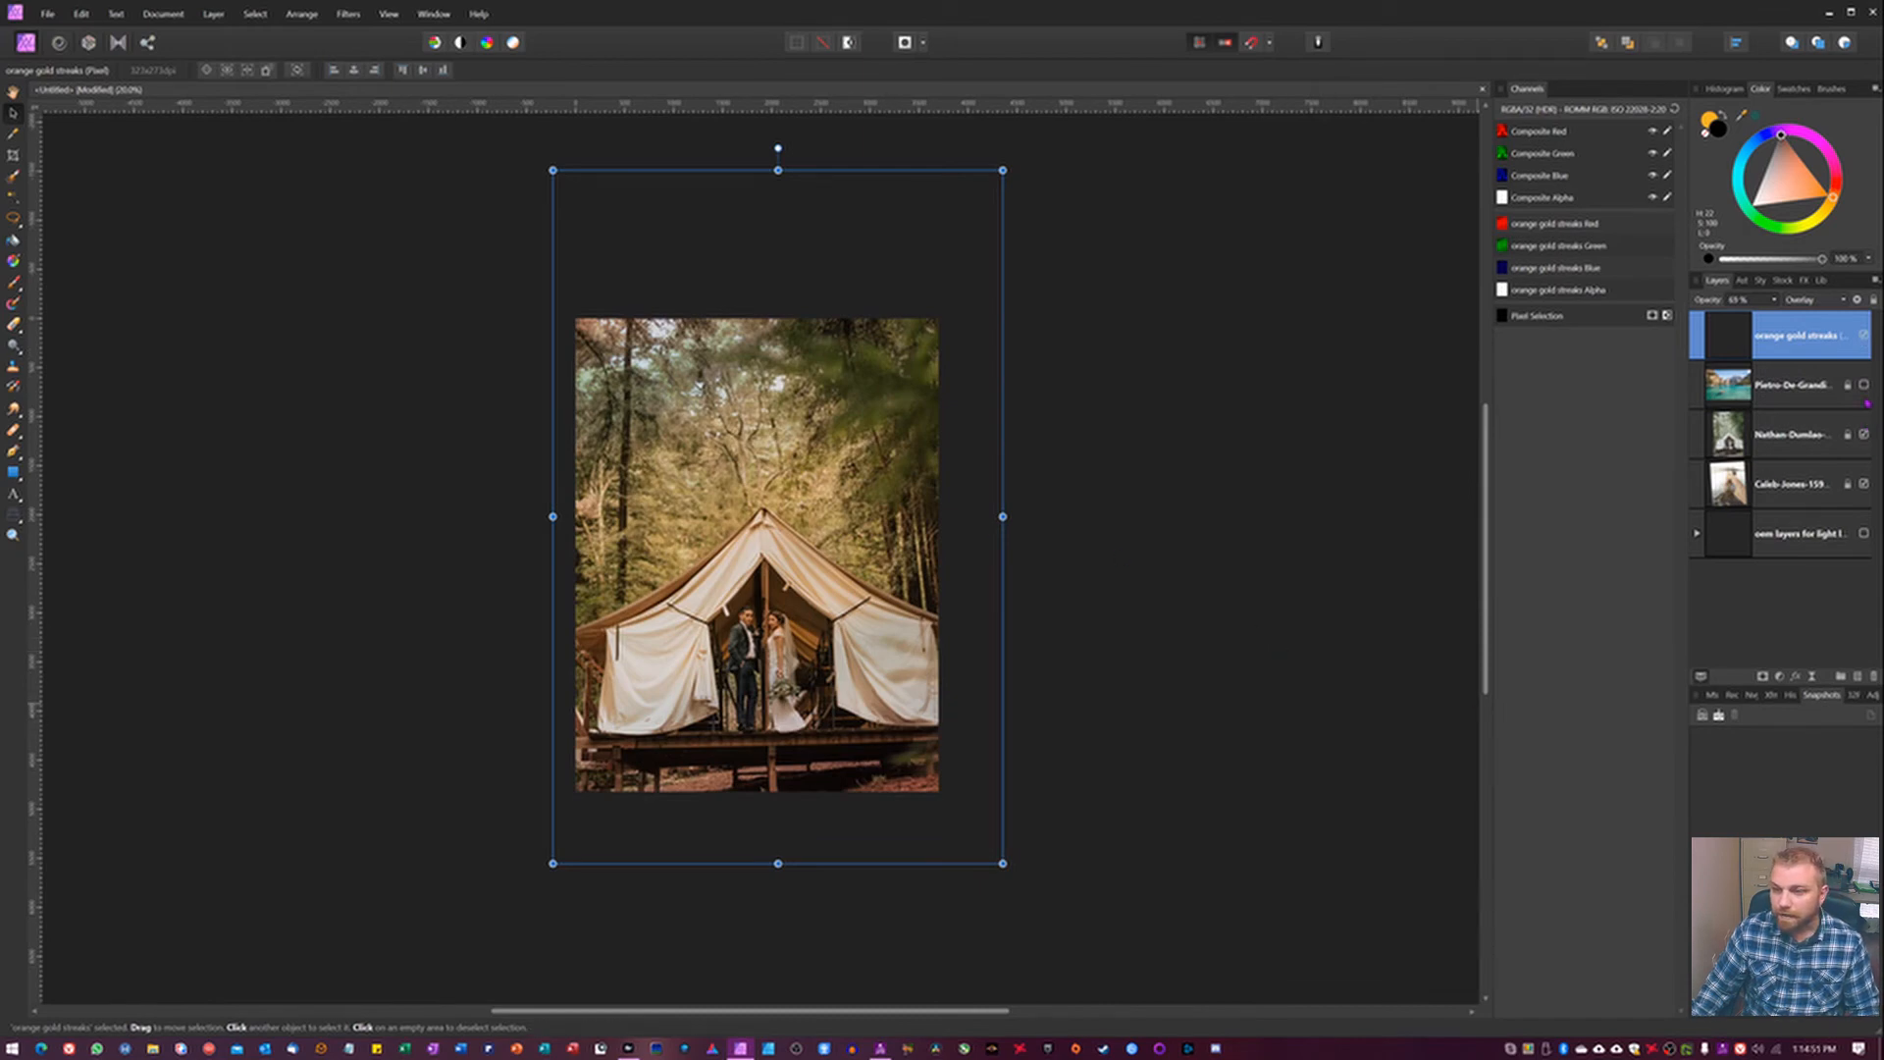
Hide the tent photo to reveal the dock photo and set the orange gold streaks layer to Screen.
{"action": "left_click", "coordinate": [1864, 435]}
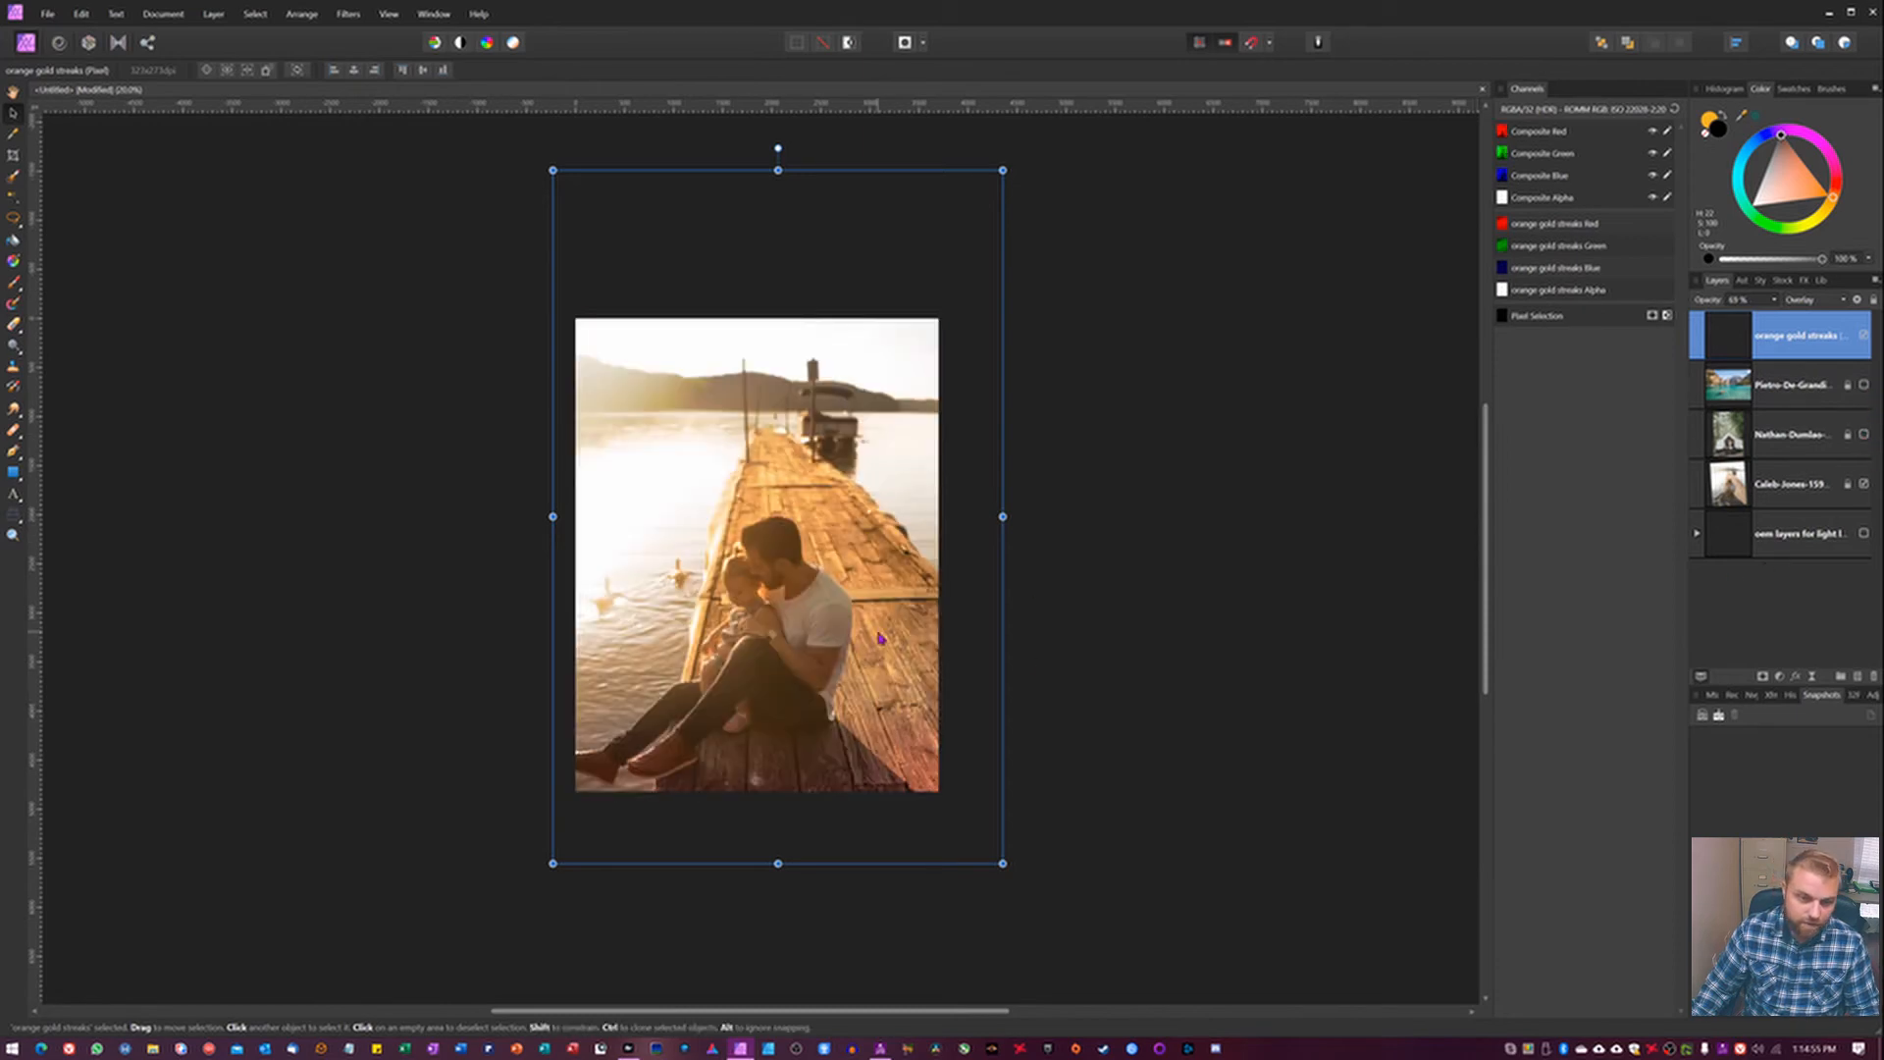
{"action": "left_click", "coordinate": [1810, 300]}
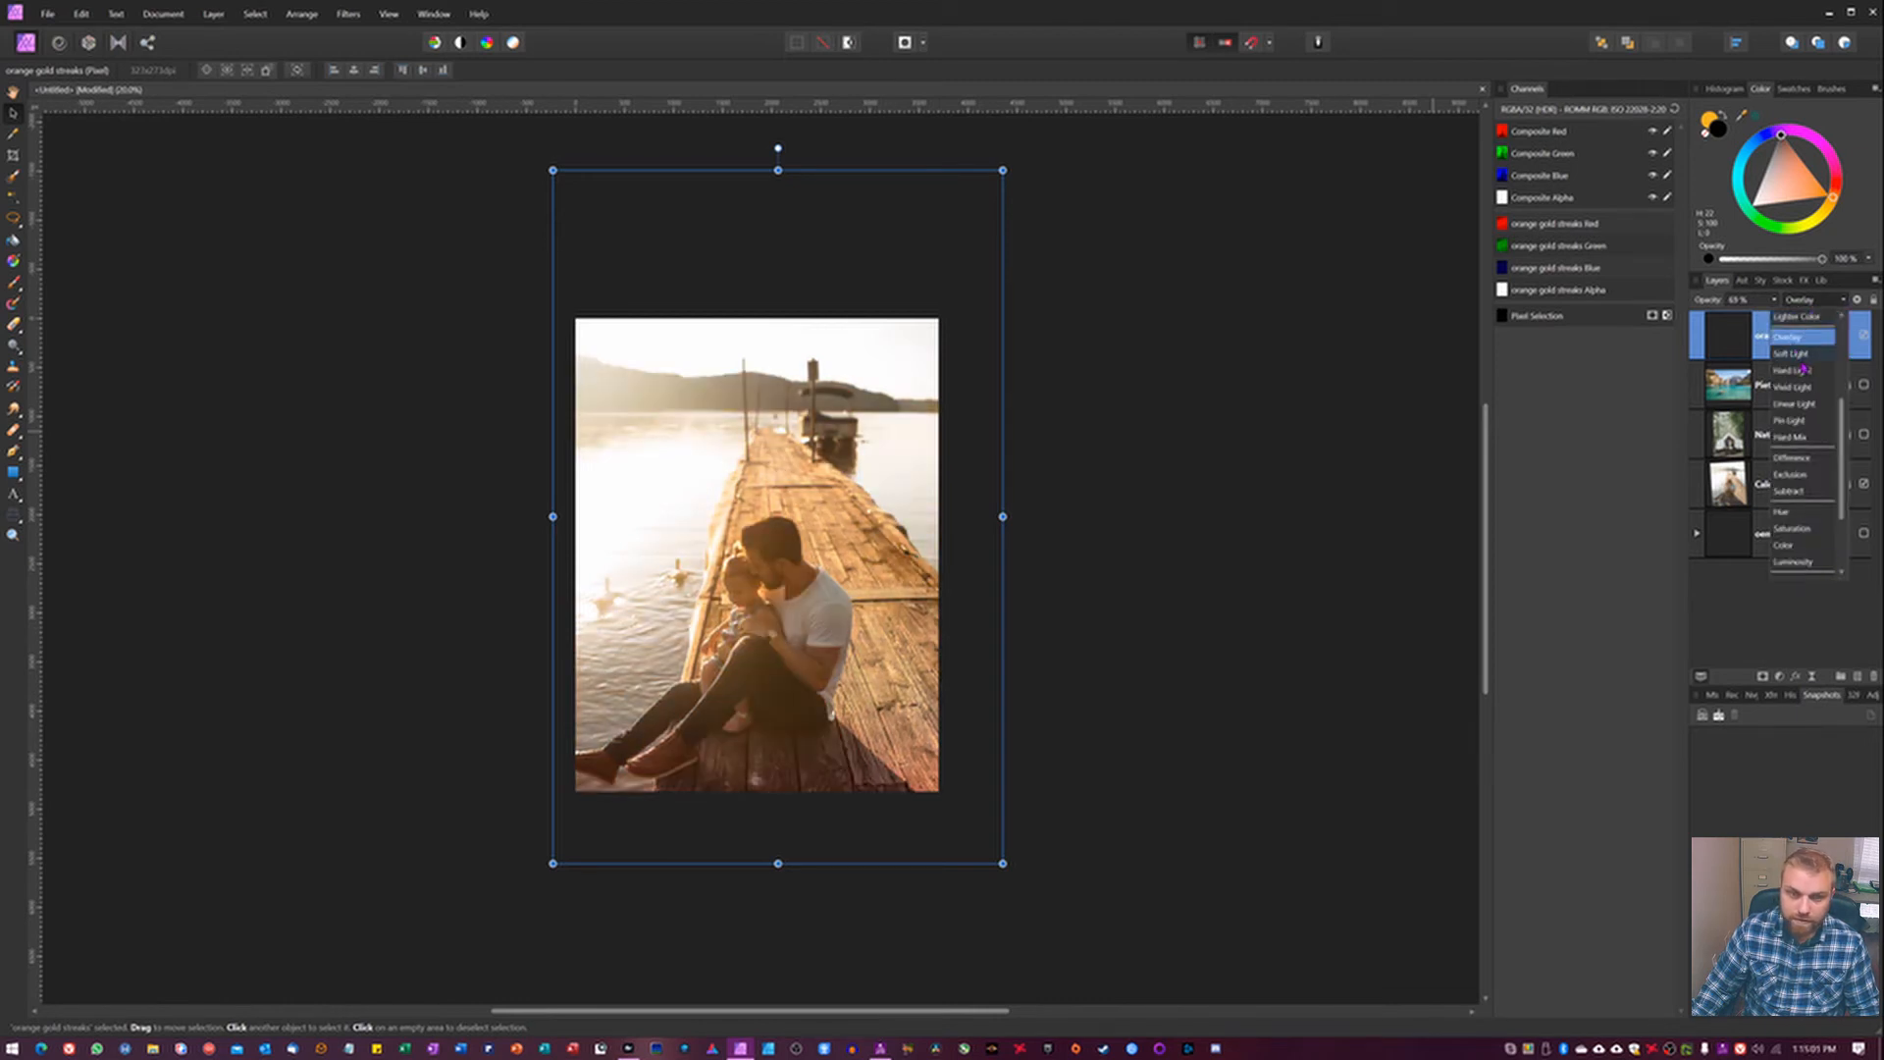
{"action": "scroll", "coordinate": [1802, 370], "scroll_direction": "up", "scroll_amount": 1}
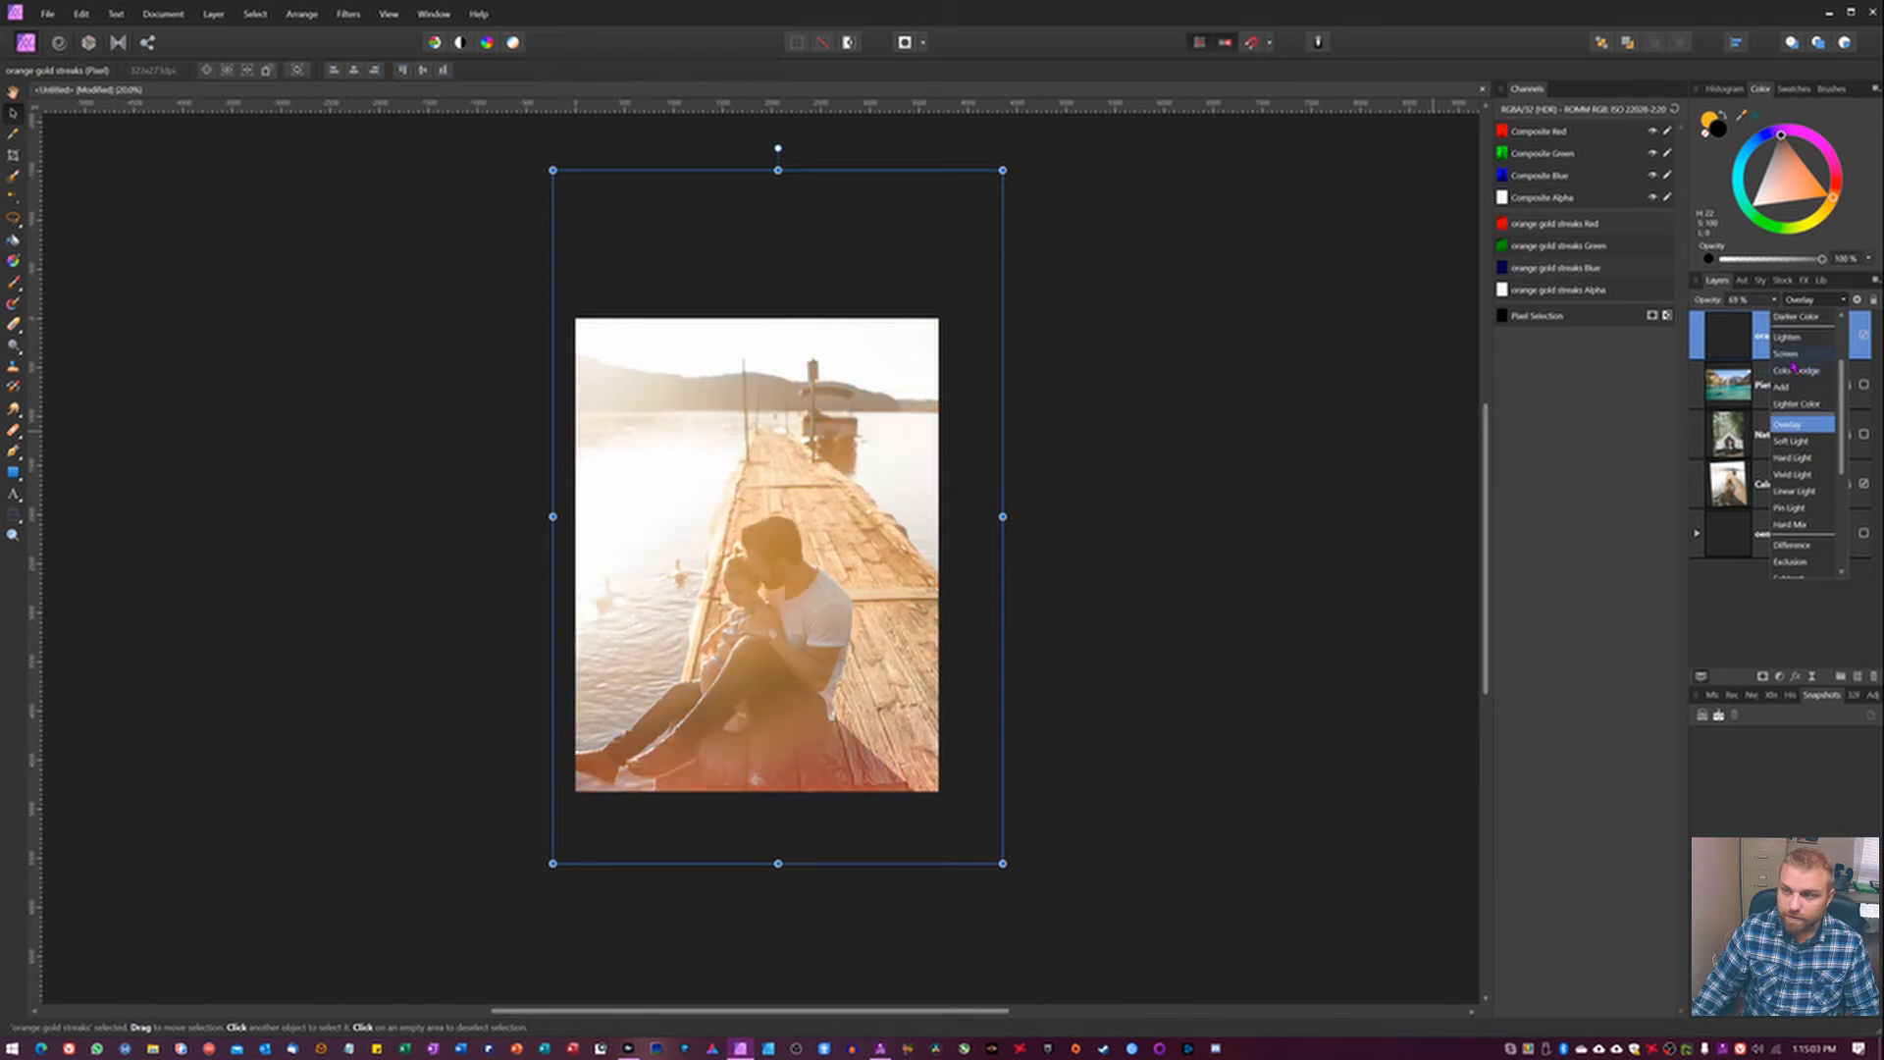
{"action": "left_click", "coordinate": [1796, 364]}
Shift the streaks layer slightly left over the dock photo and reduce its opacity to 36%.
{"action": "left_click_drag", "start_coordinate": [818, 582], "coordinate": [786, 582]}
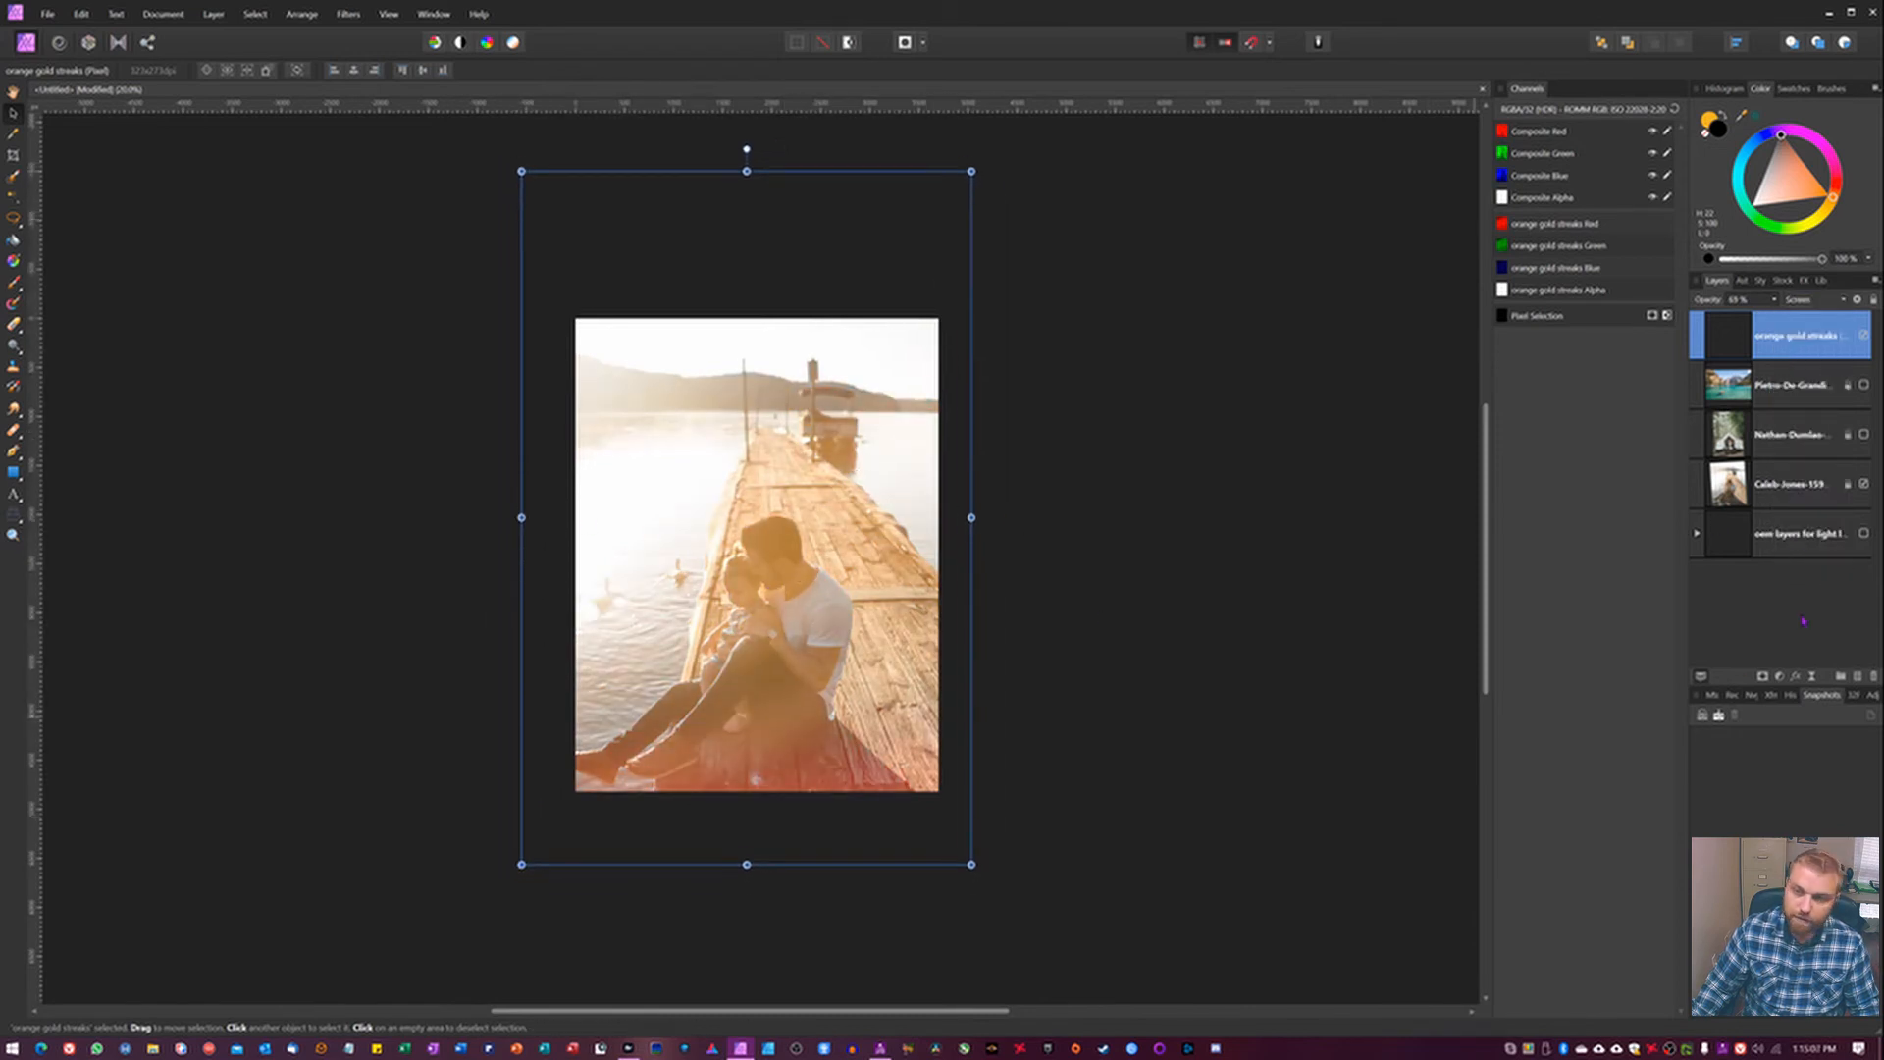
{"action": "left_click_drag", "start_coordinate": [1722, 309], "coordinate": [1668, 314]}
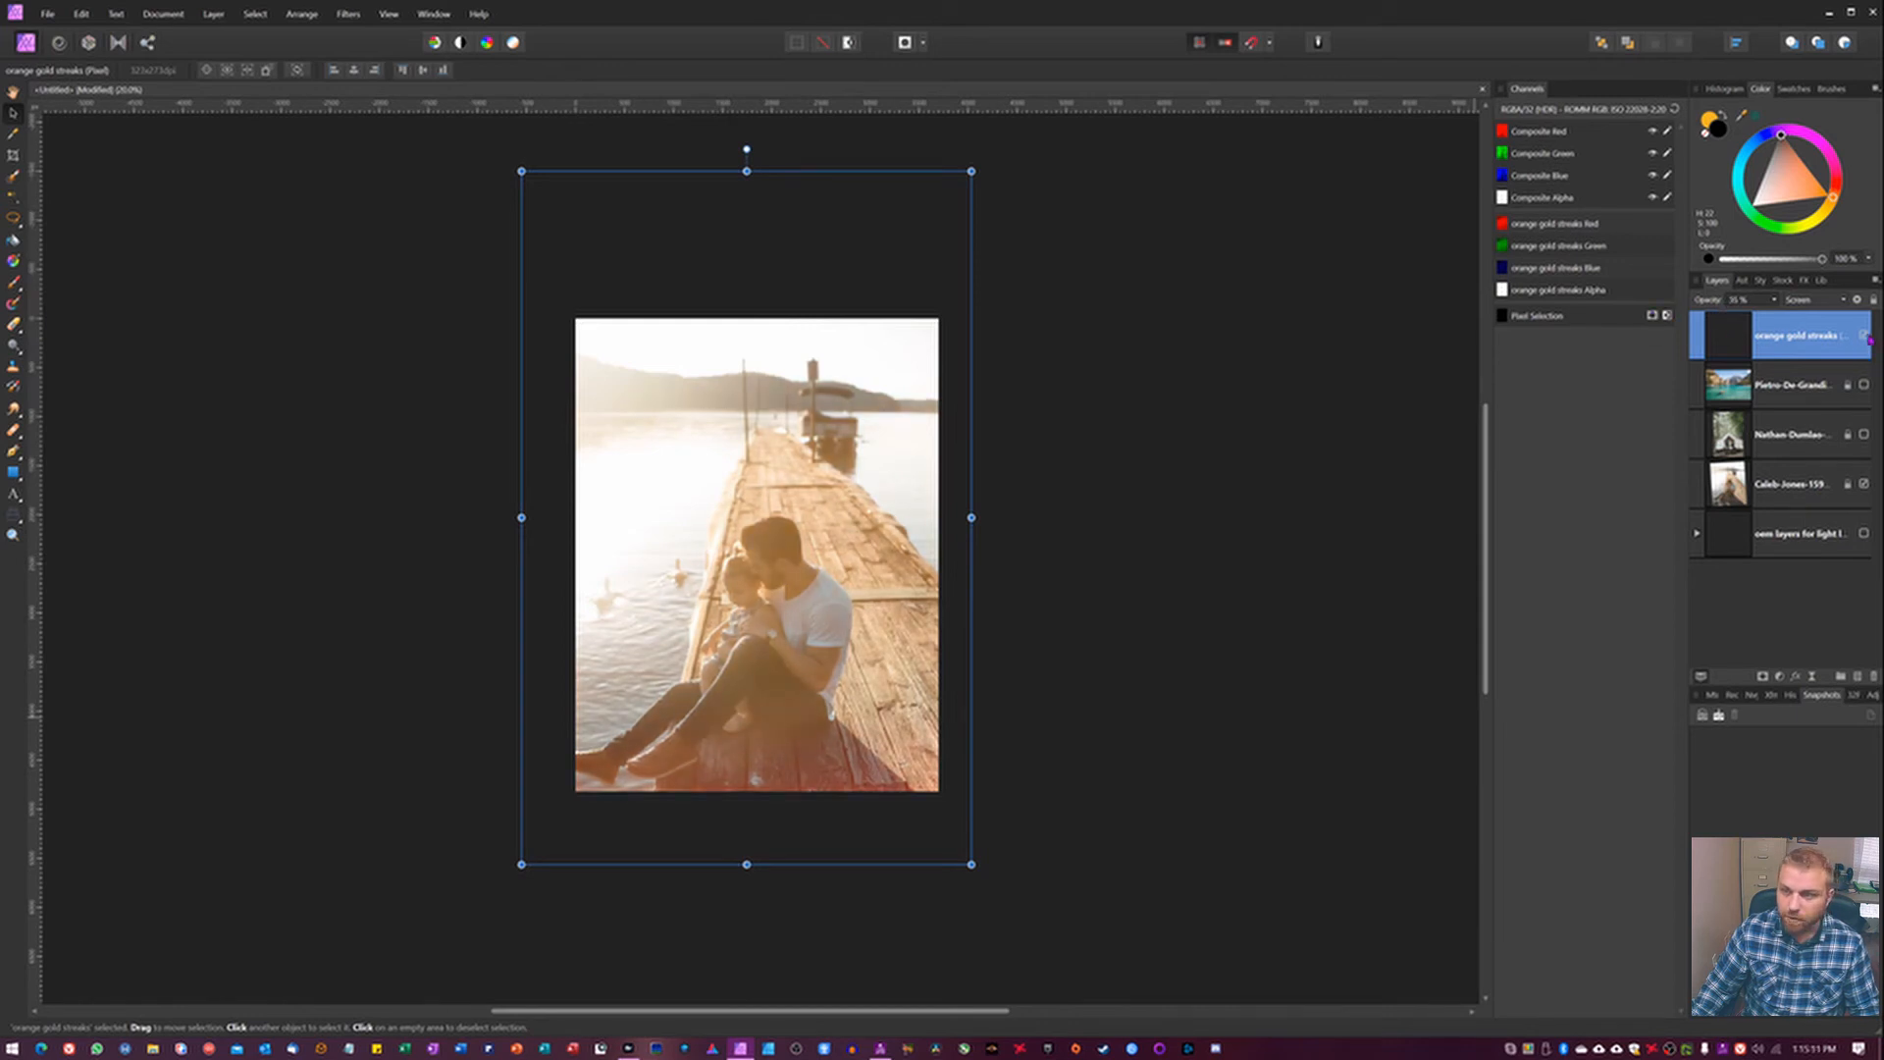
Compare the dock photo with and without the orange gold streaks layer.
{"action": "left_click", "coordinate": [1865, 337]}
{"action": "left_click", "coordinate": [1865, 337]}
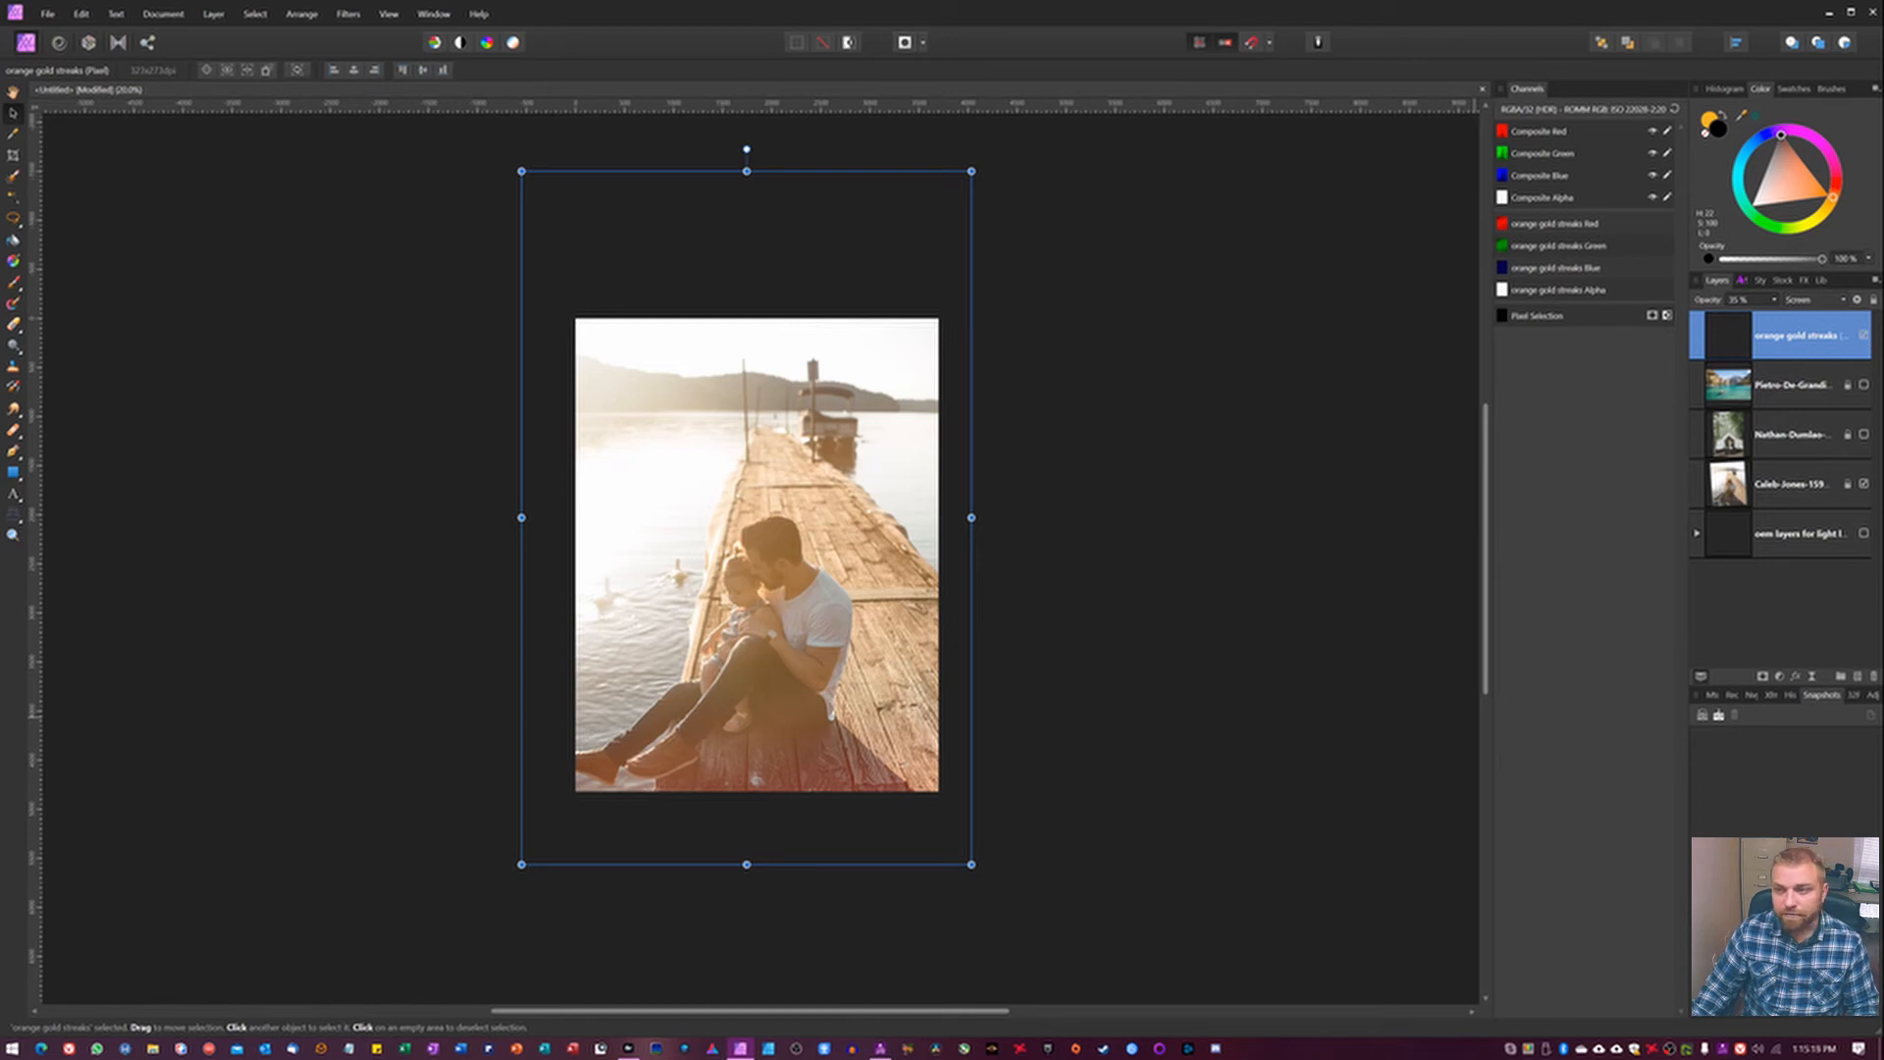
Examine the Assets and Lights asset categories and the options for creating and managing categories and subcategories.
{"action": "left_click", "coordinate": [1741, 282]}
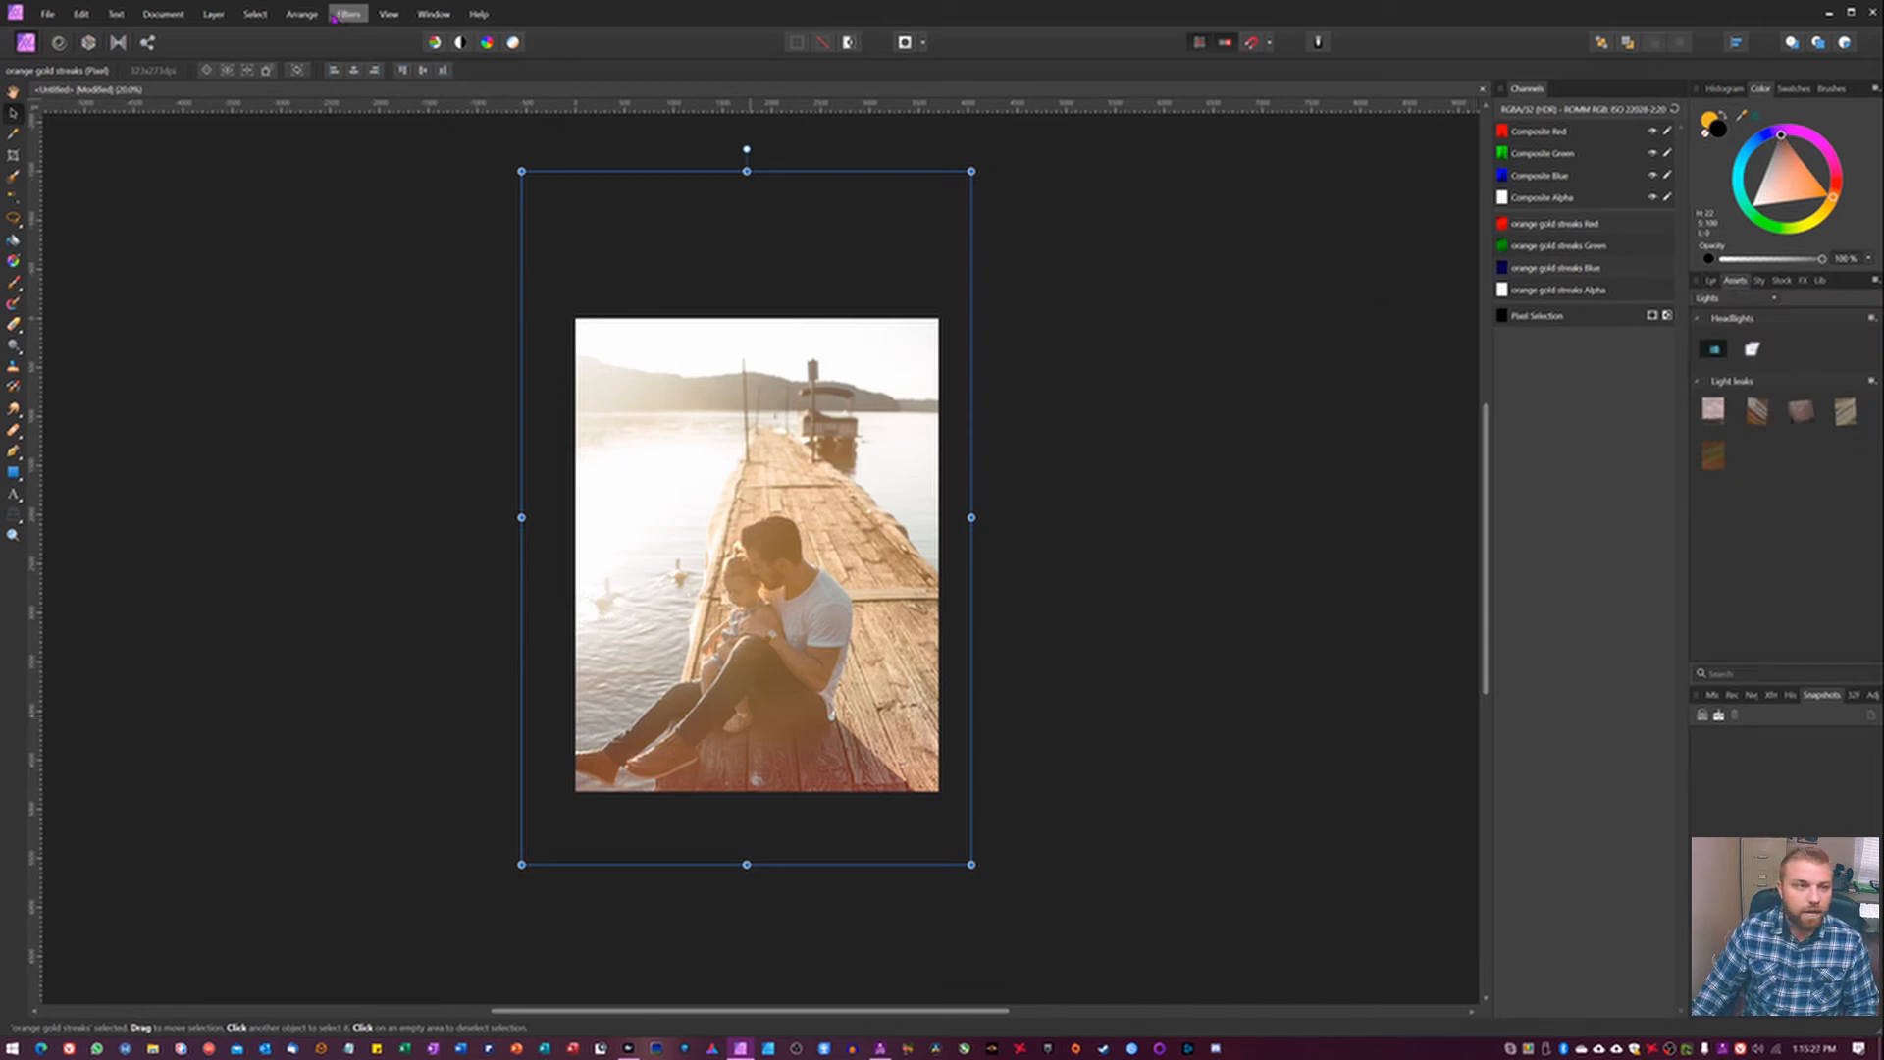
{"action": "left_click", "coordinate": [389, 14]}
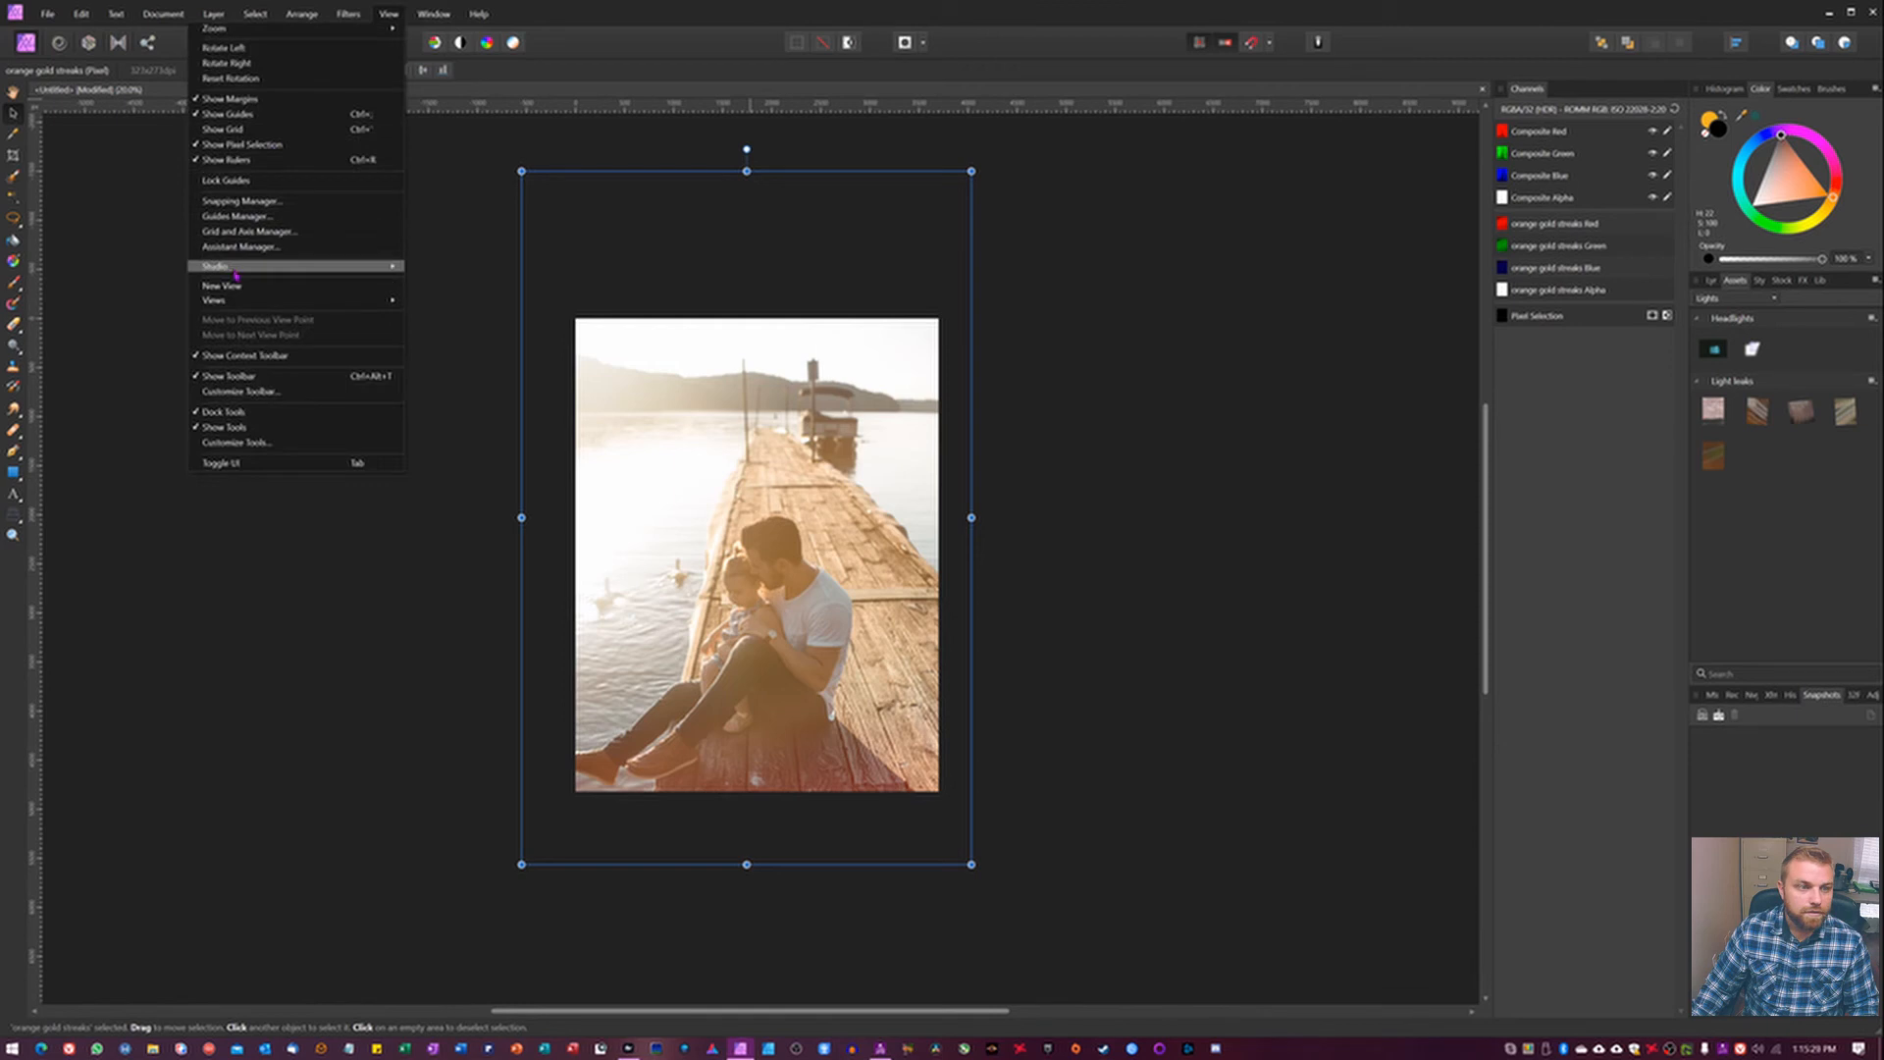
{"action": "mouse_move", "coordinate": [226, 266]}
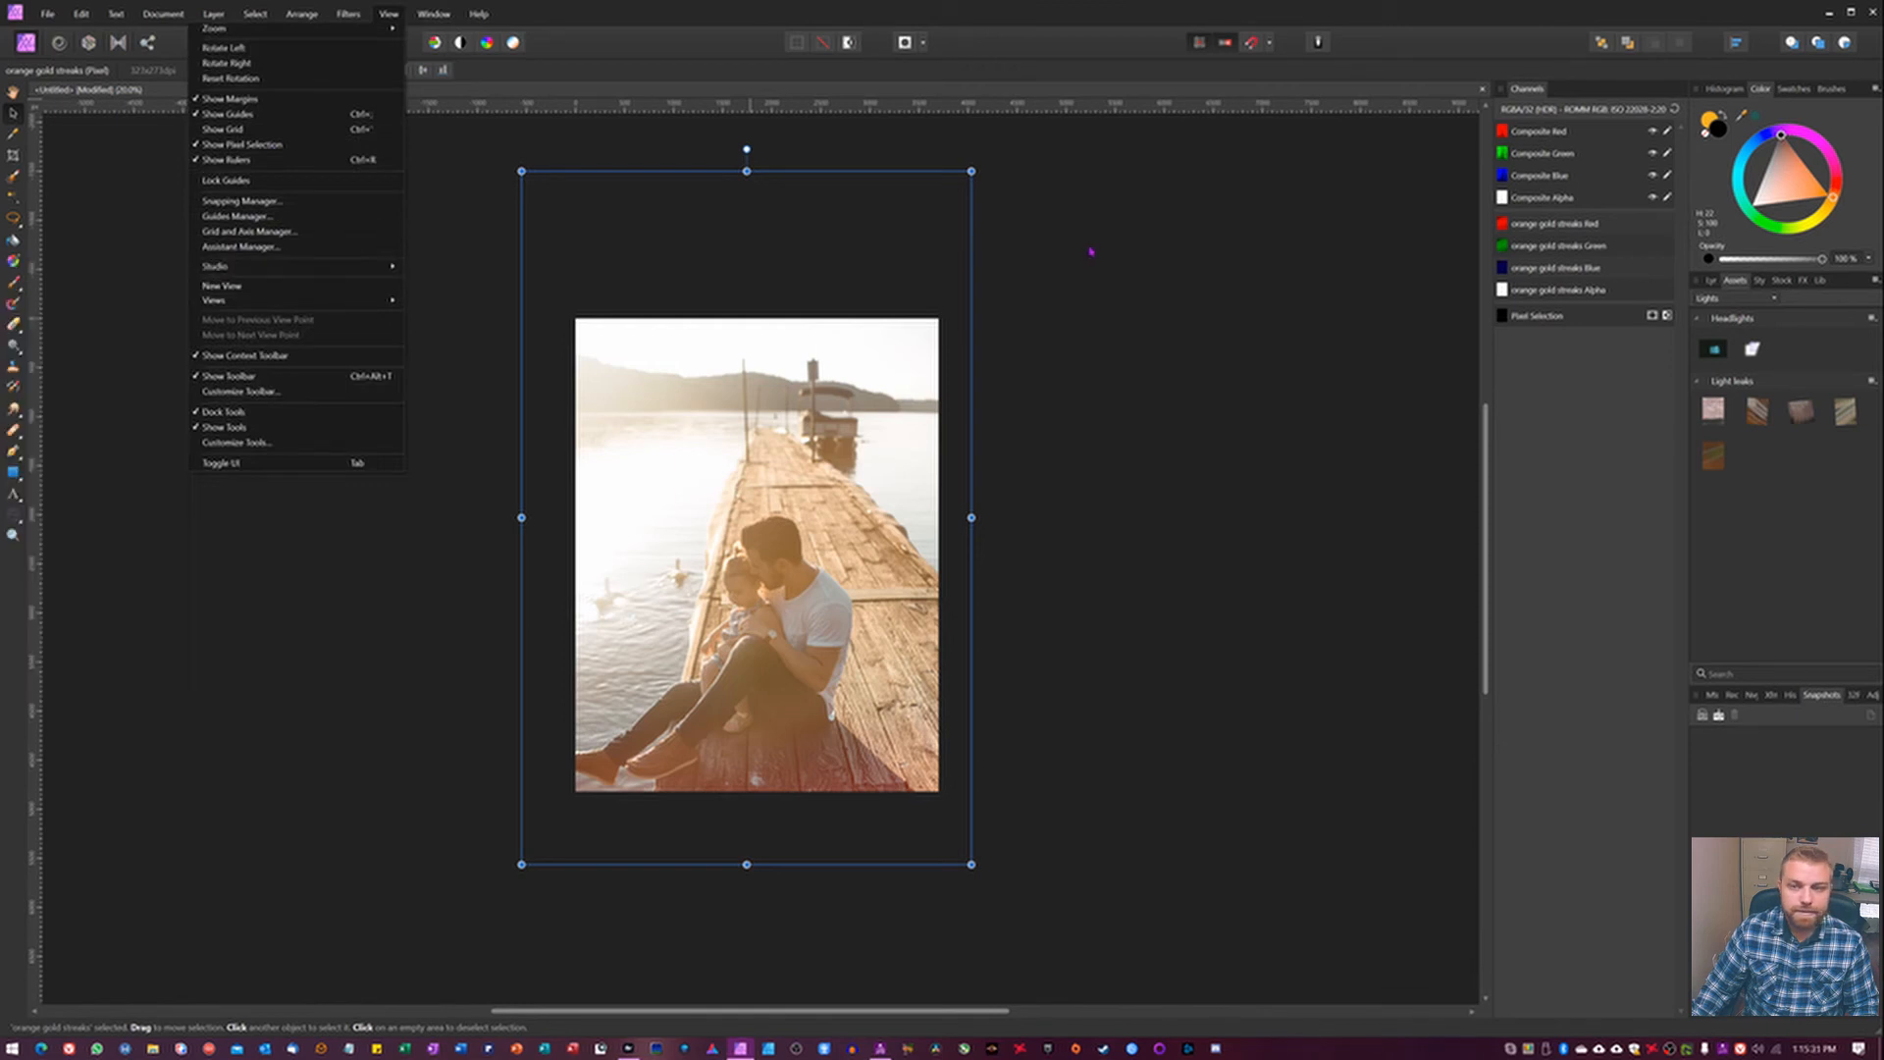
{"action": "left_click", "coordinate": [1275, 282]}
{"action": "left_click", "coordinate": [1728, 297]}
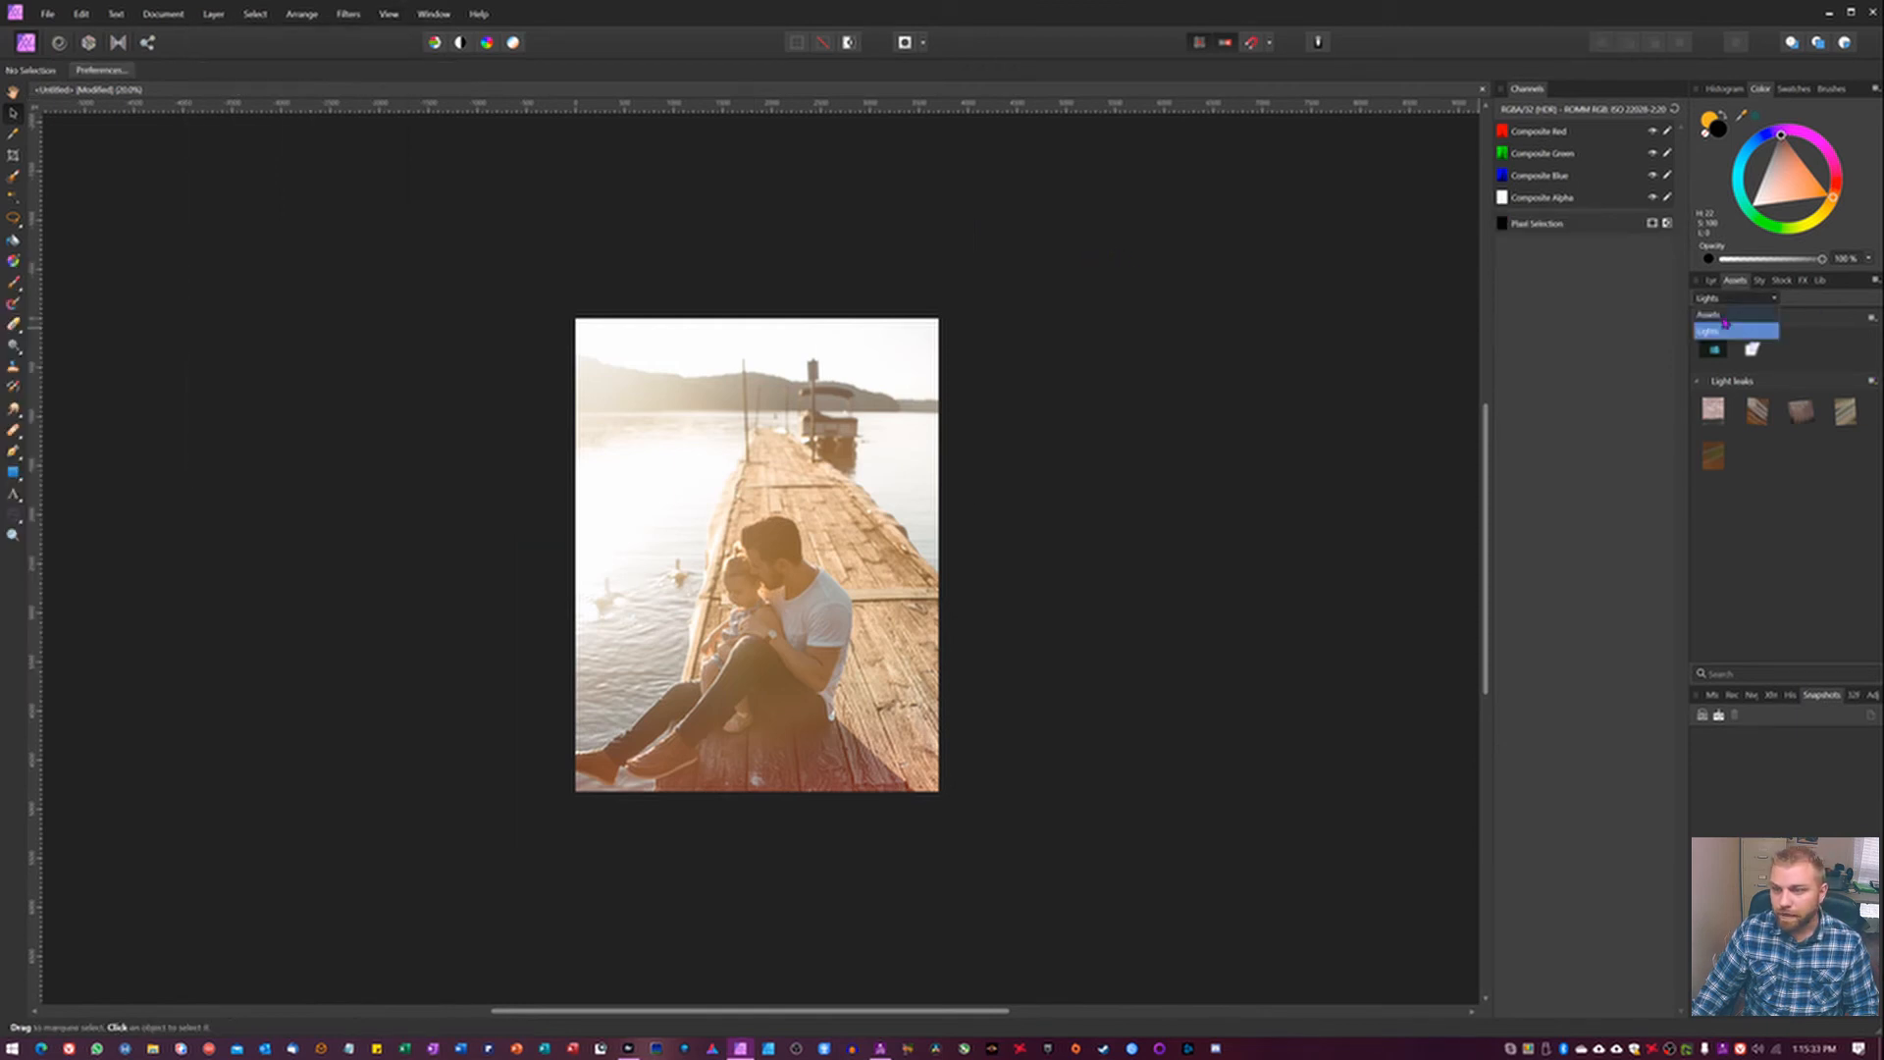
{"action": "left_click", "coordinate": [1727, 325]}
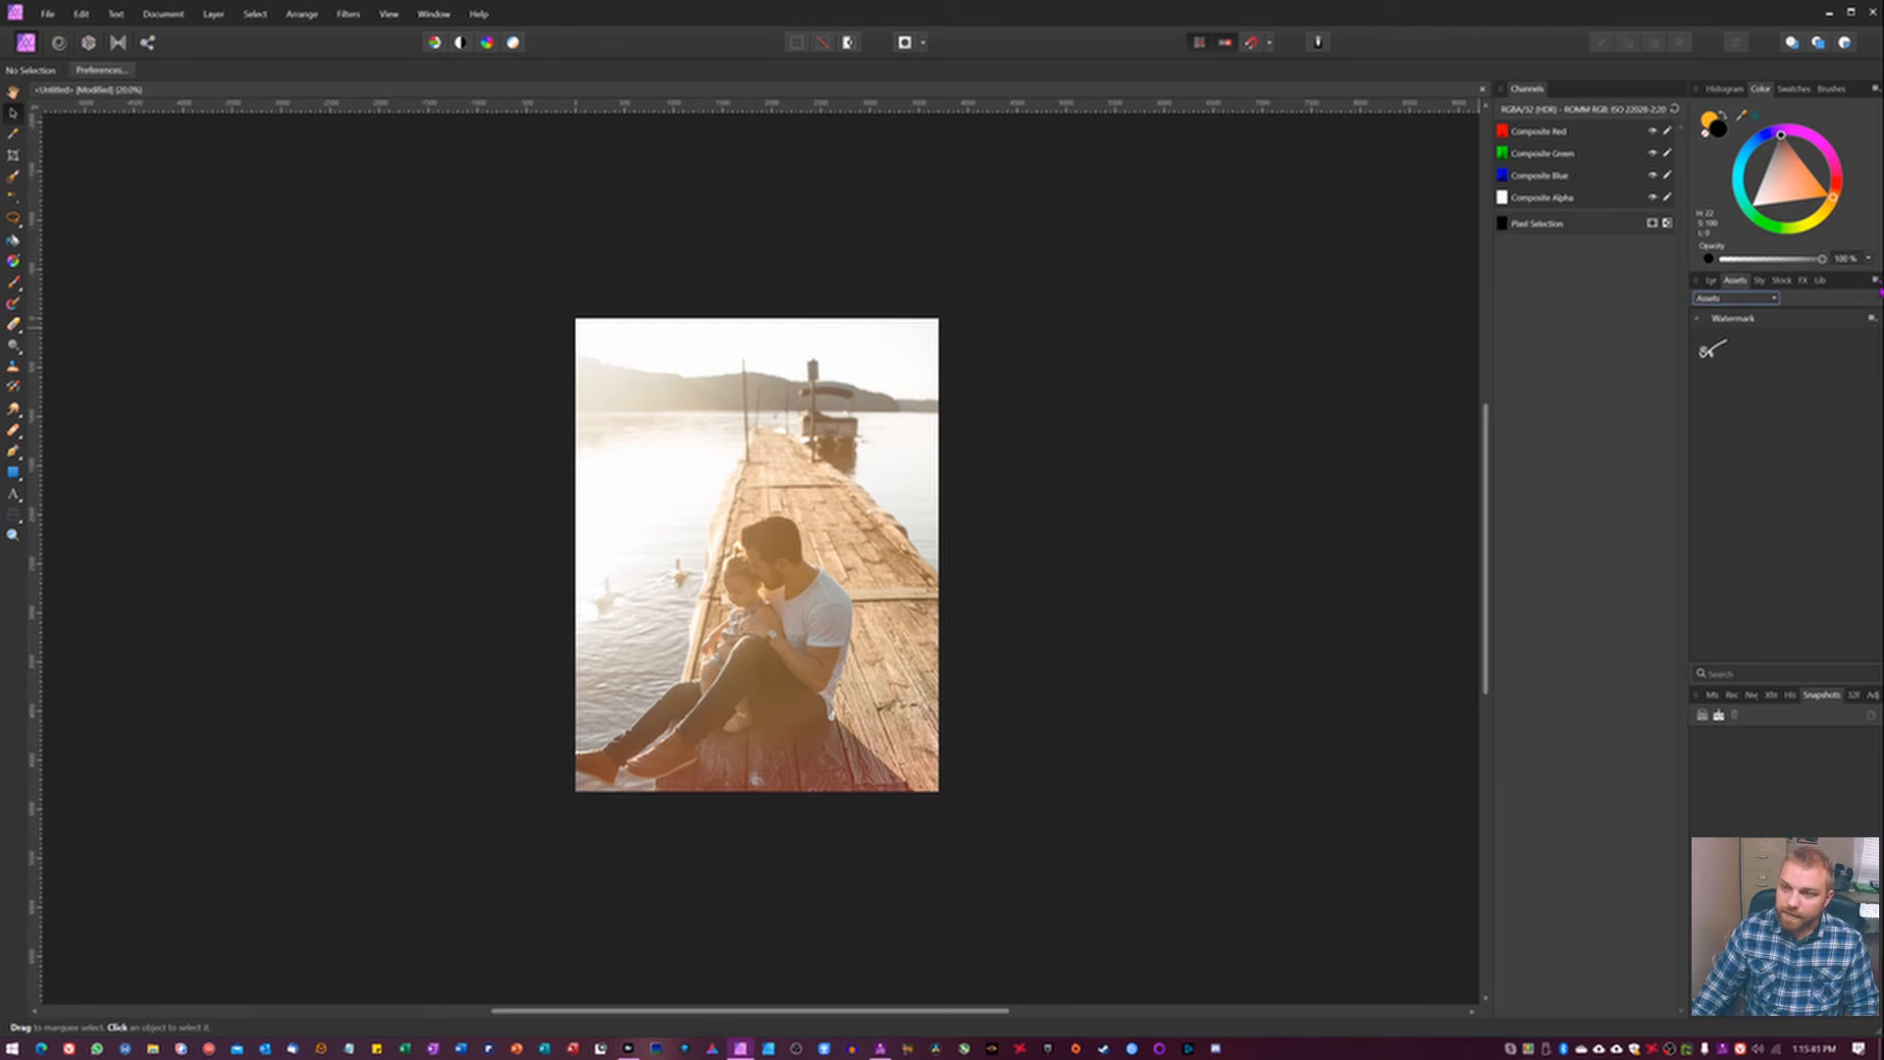
{"action": "left_click", "coordinate": [1875, 282]}
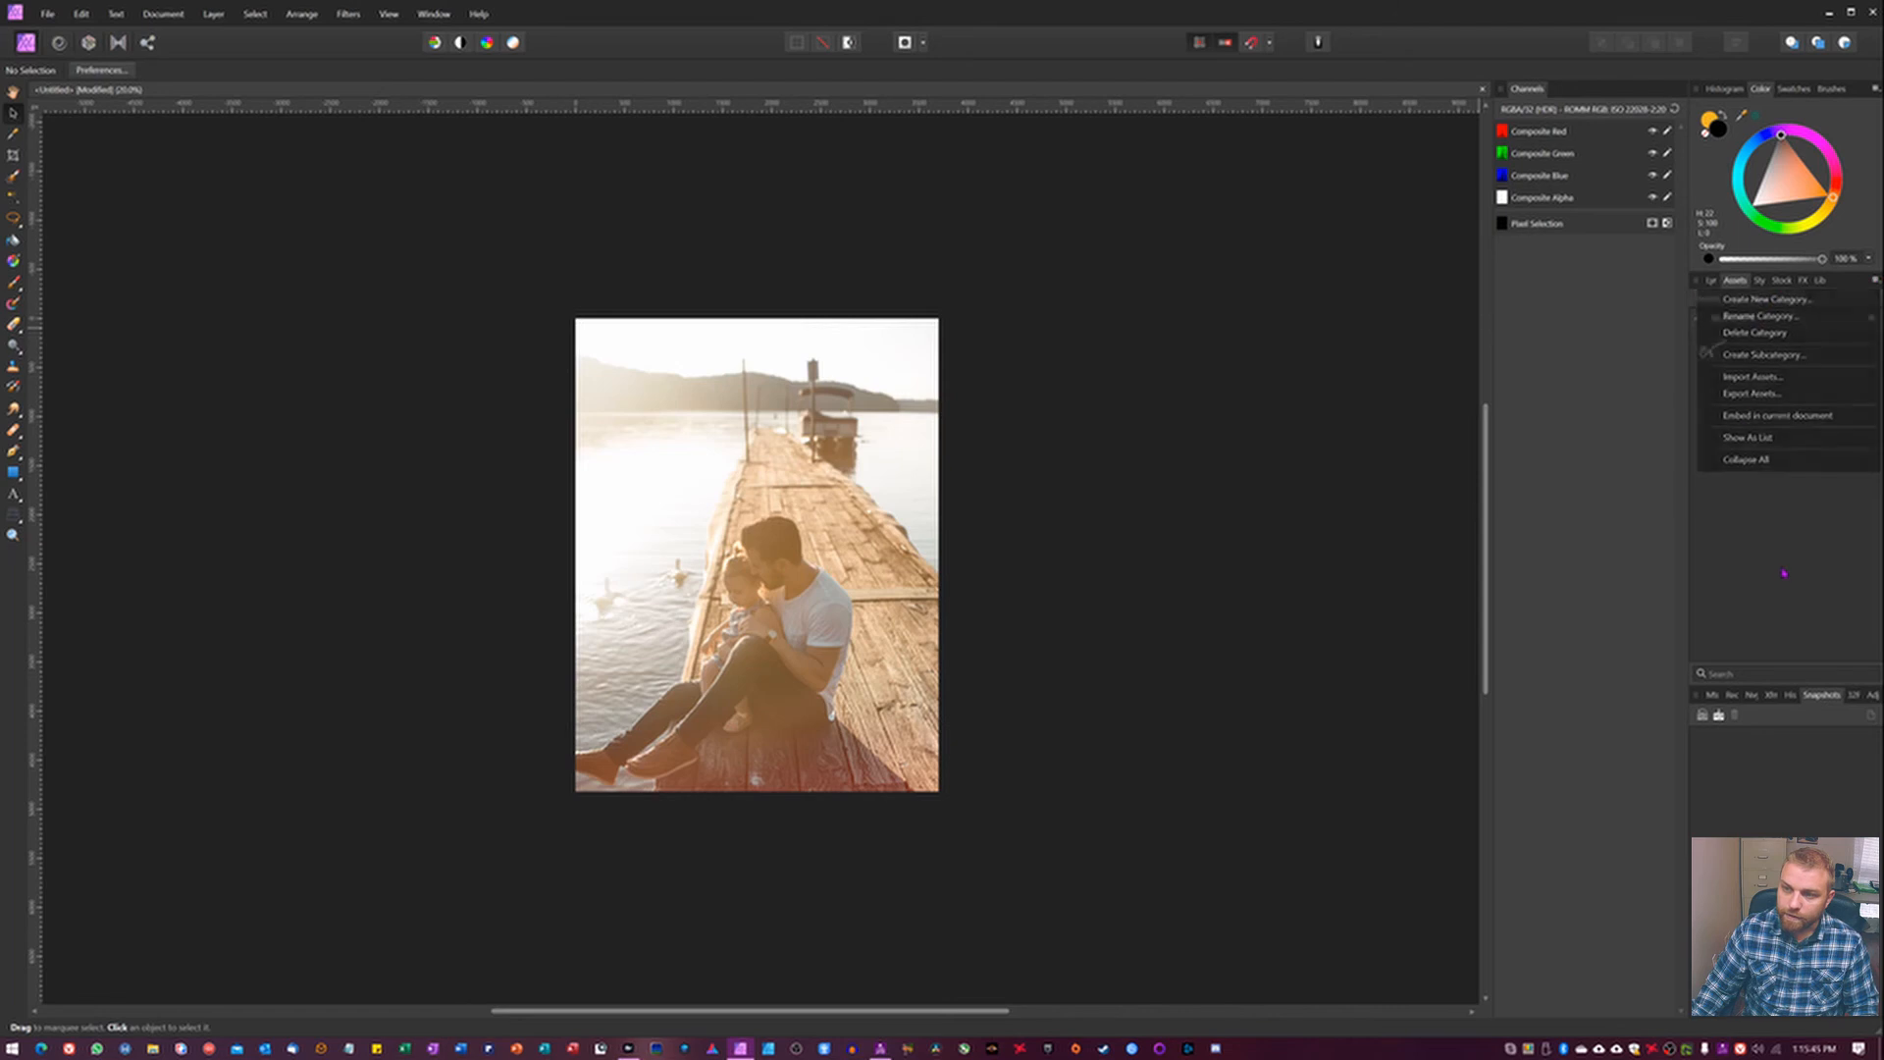
{"action": "left_click", "coordinate": [1759, 302]}
{"action": "left_click", "coordinate": [1713, 299]}
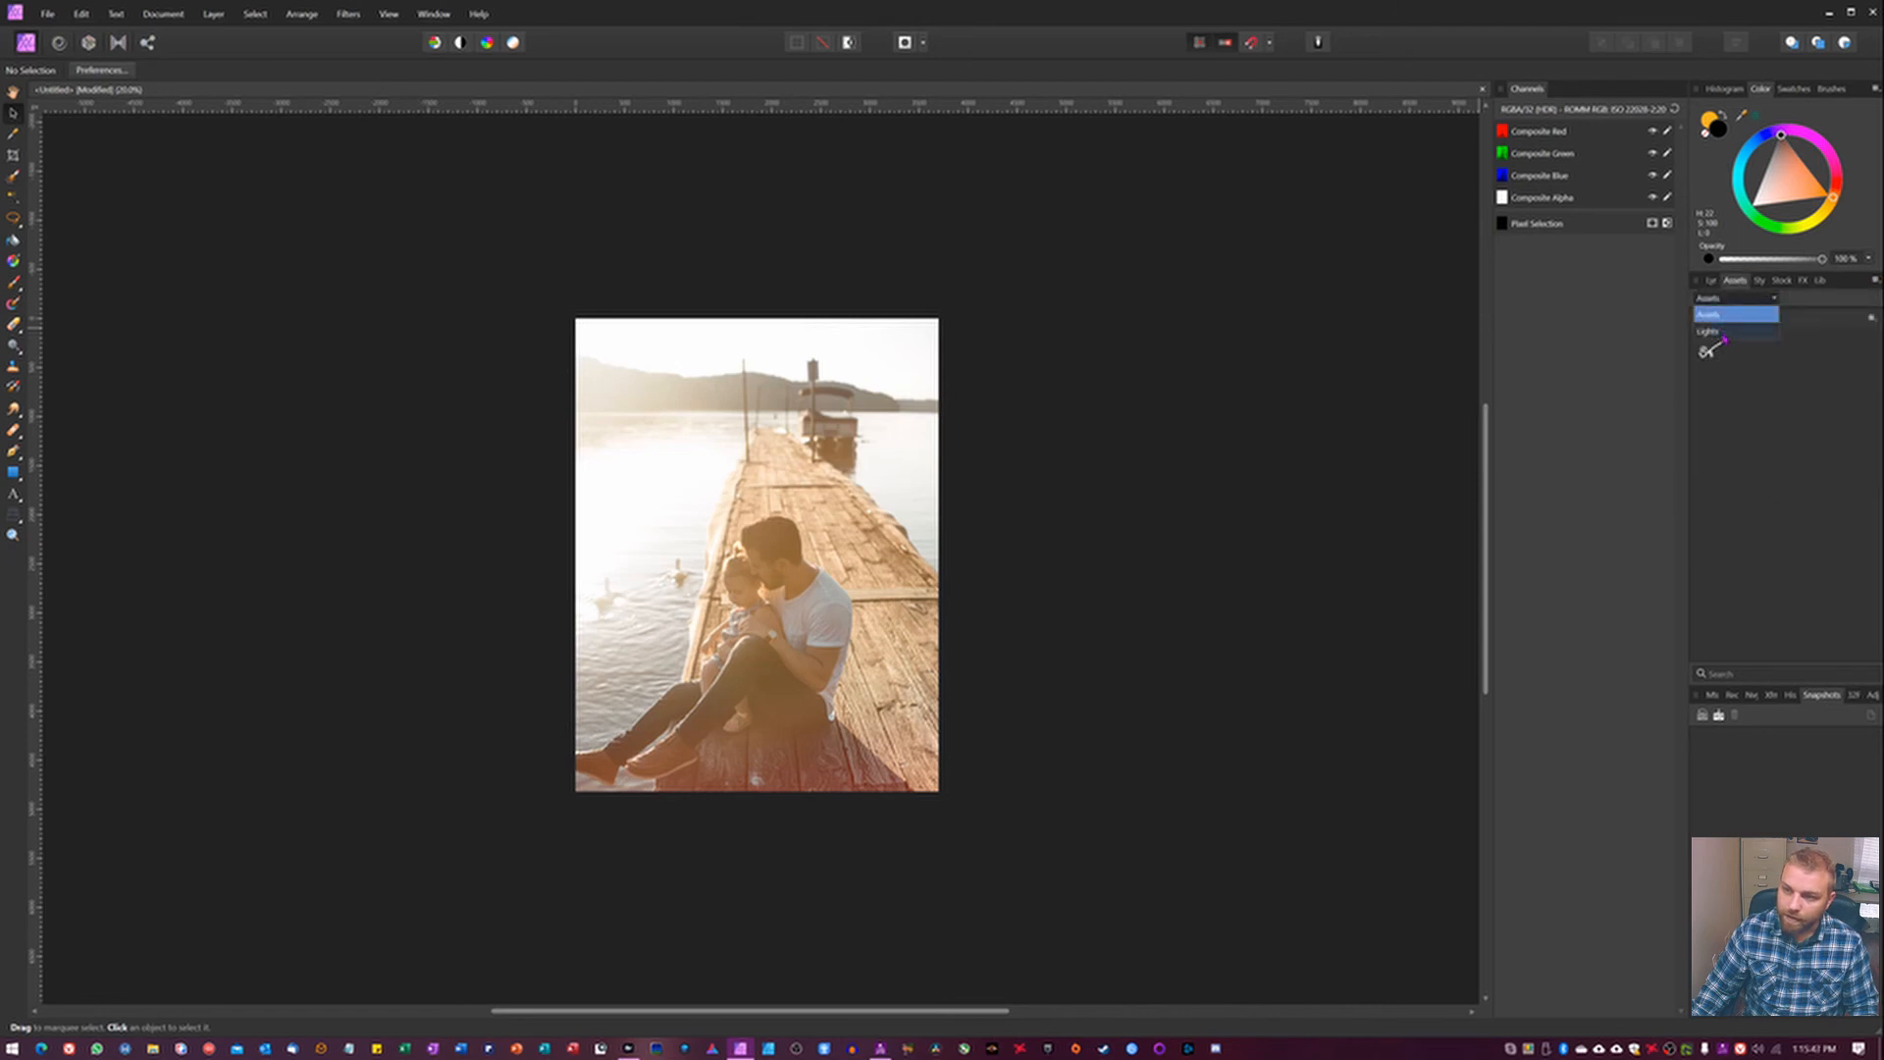
{"action": "left_click", "coordinate": [1724, 334]}
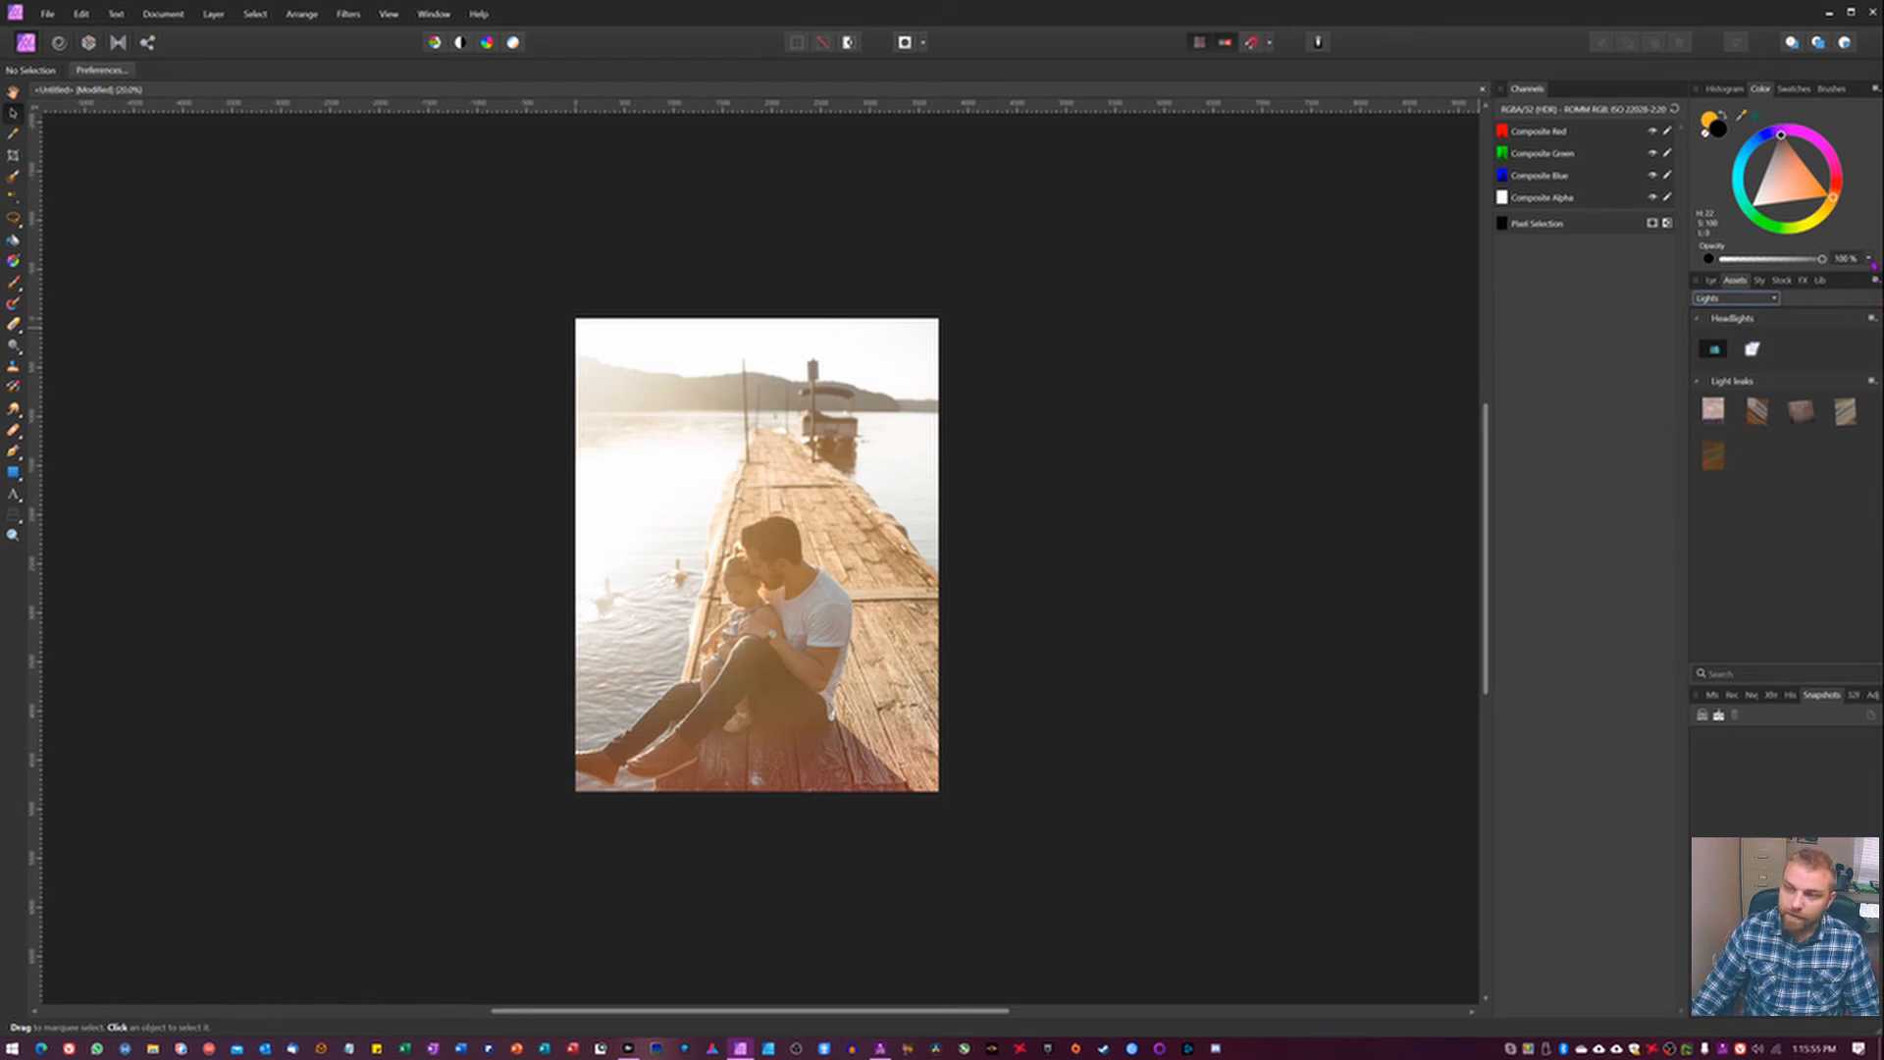
{"action": "left_click", "coordinate": [1877, 285]}
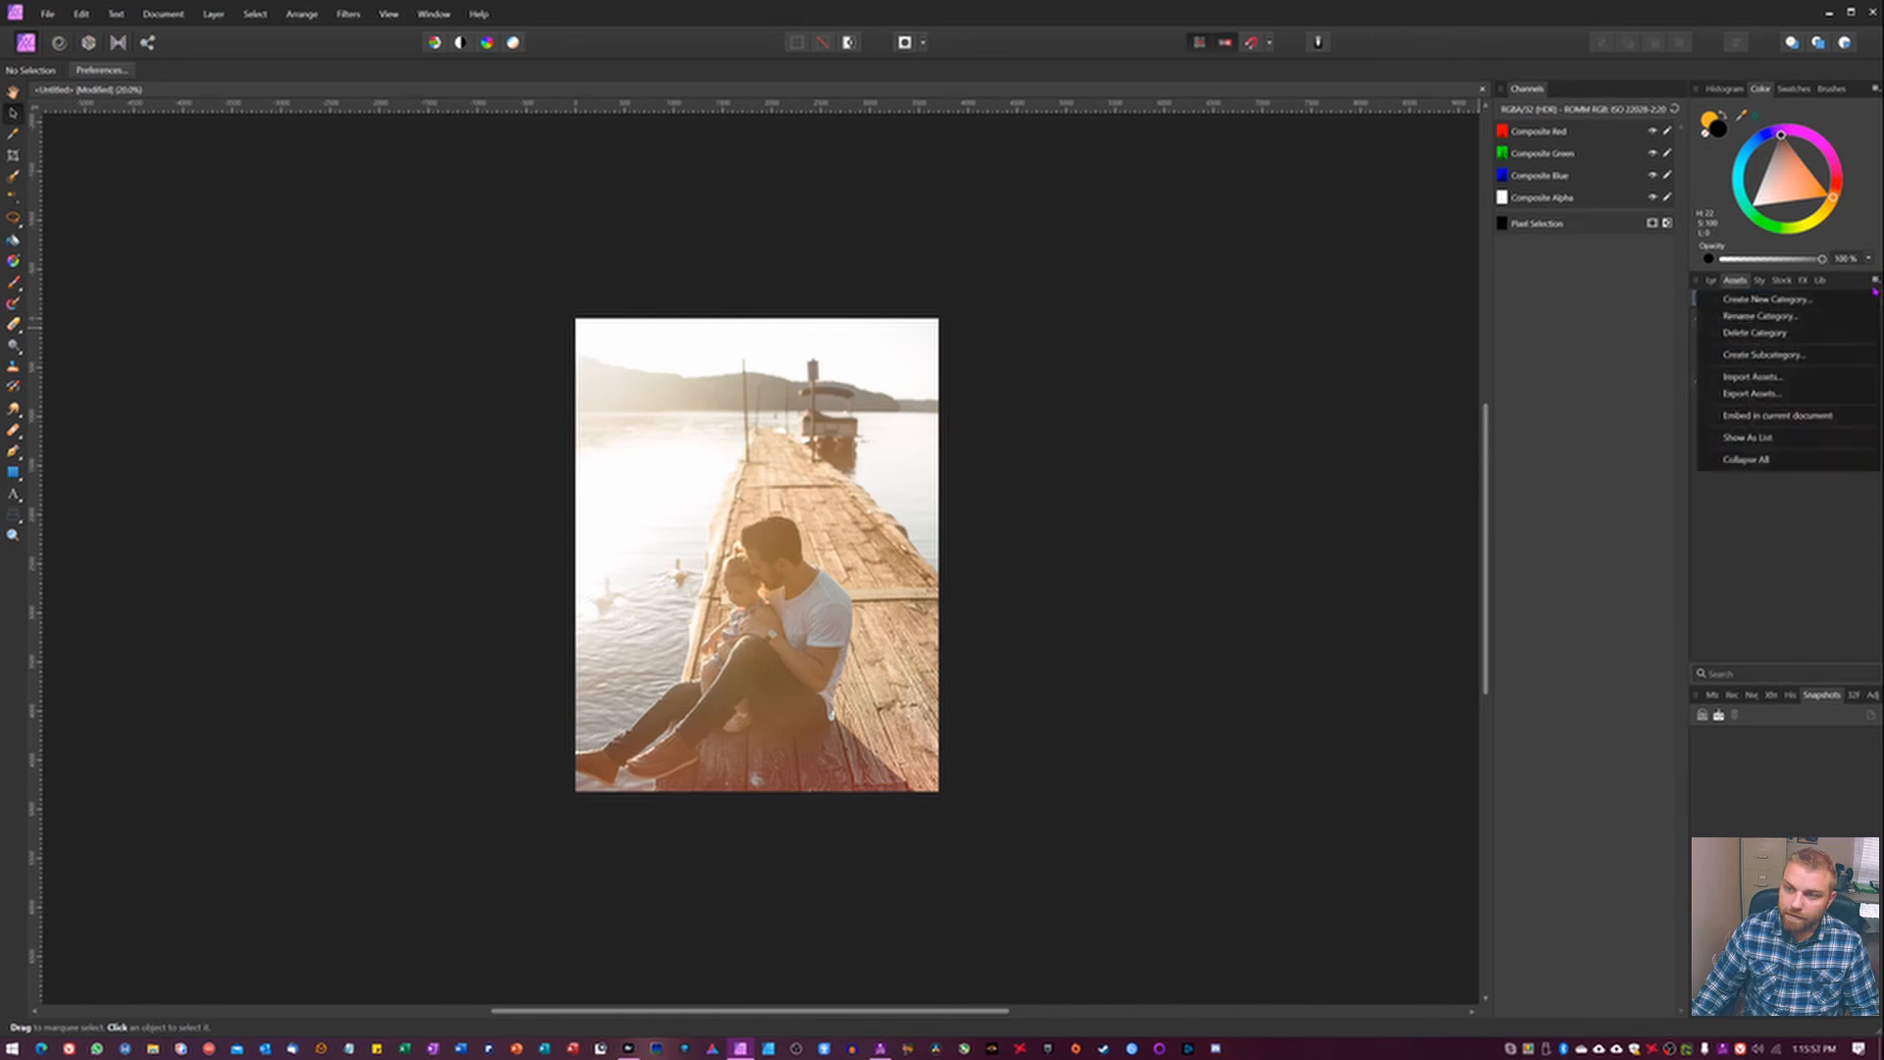
{"action": "left_click", "coordinate": [1774, 568]}
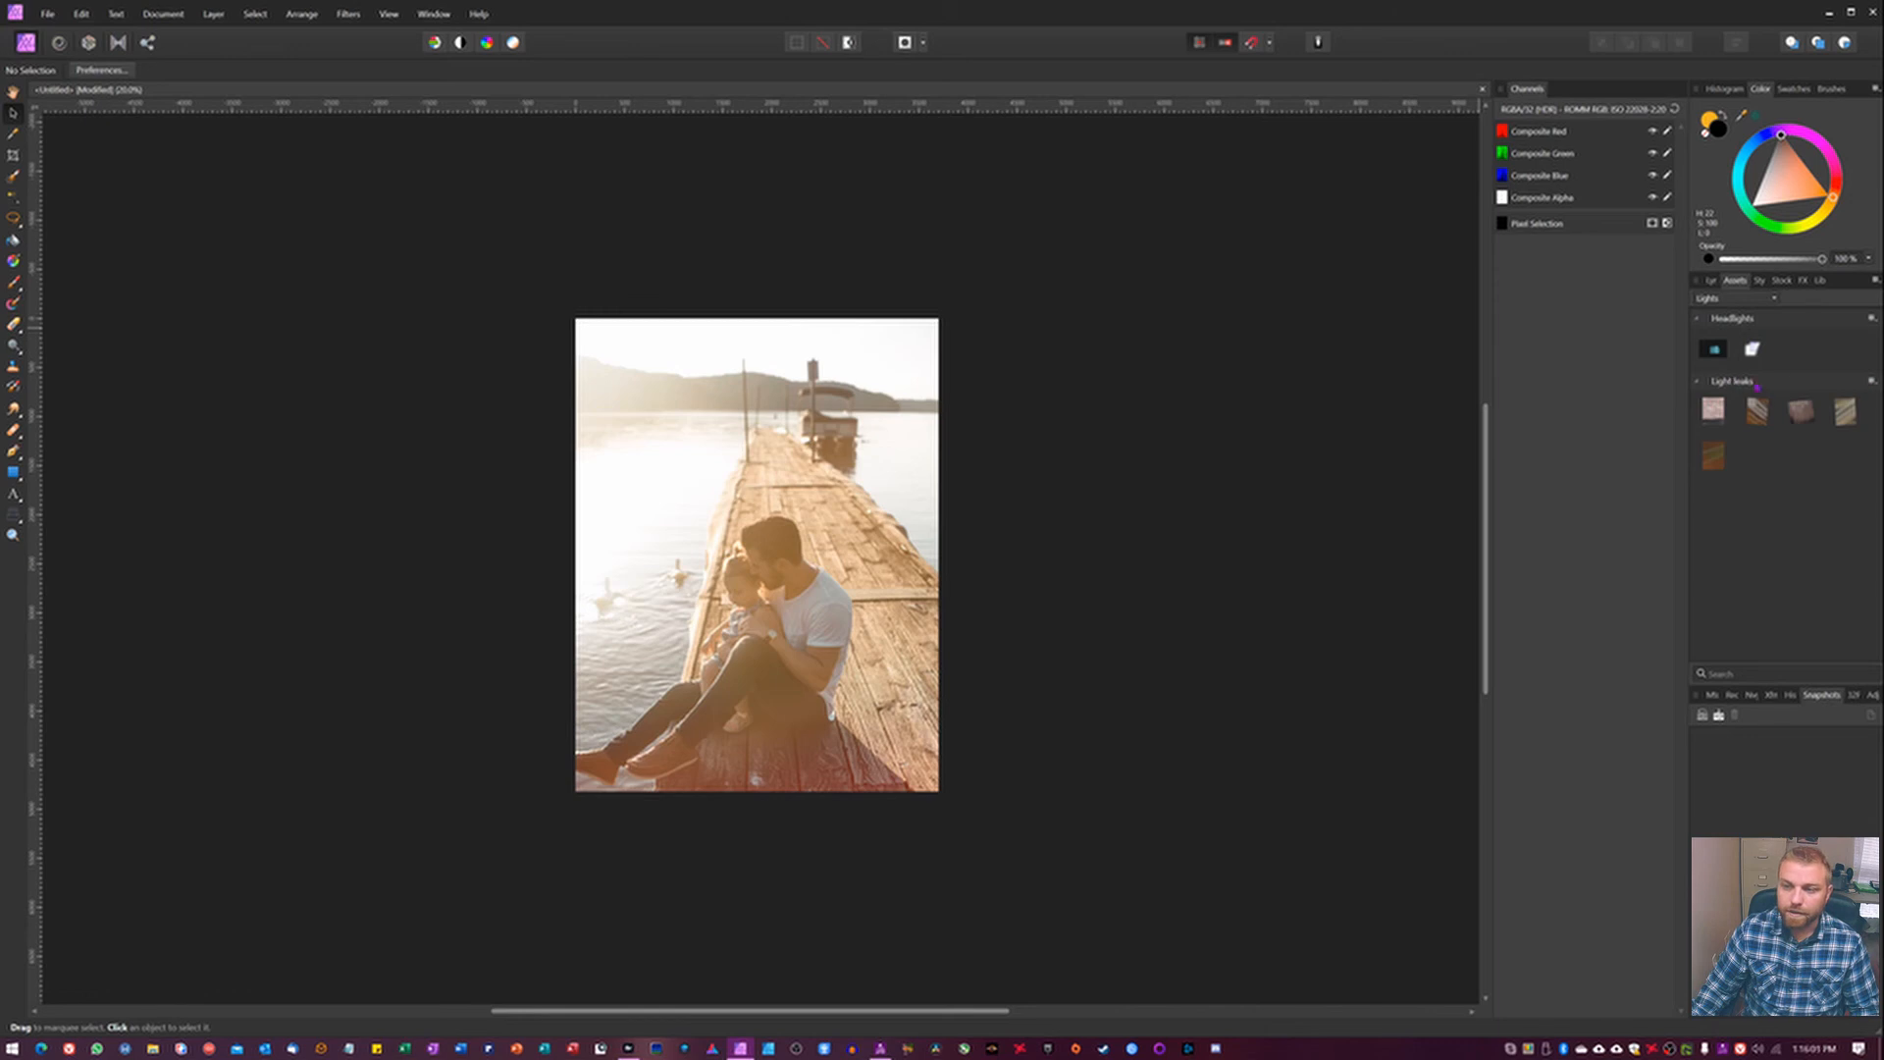
Select the orange gold streaks layer and shift it slightly down and left over the dock photo.
{"action": "left_click", "coordinate": [1713, 282]}
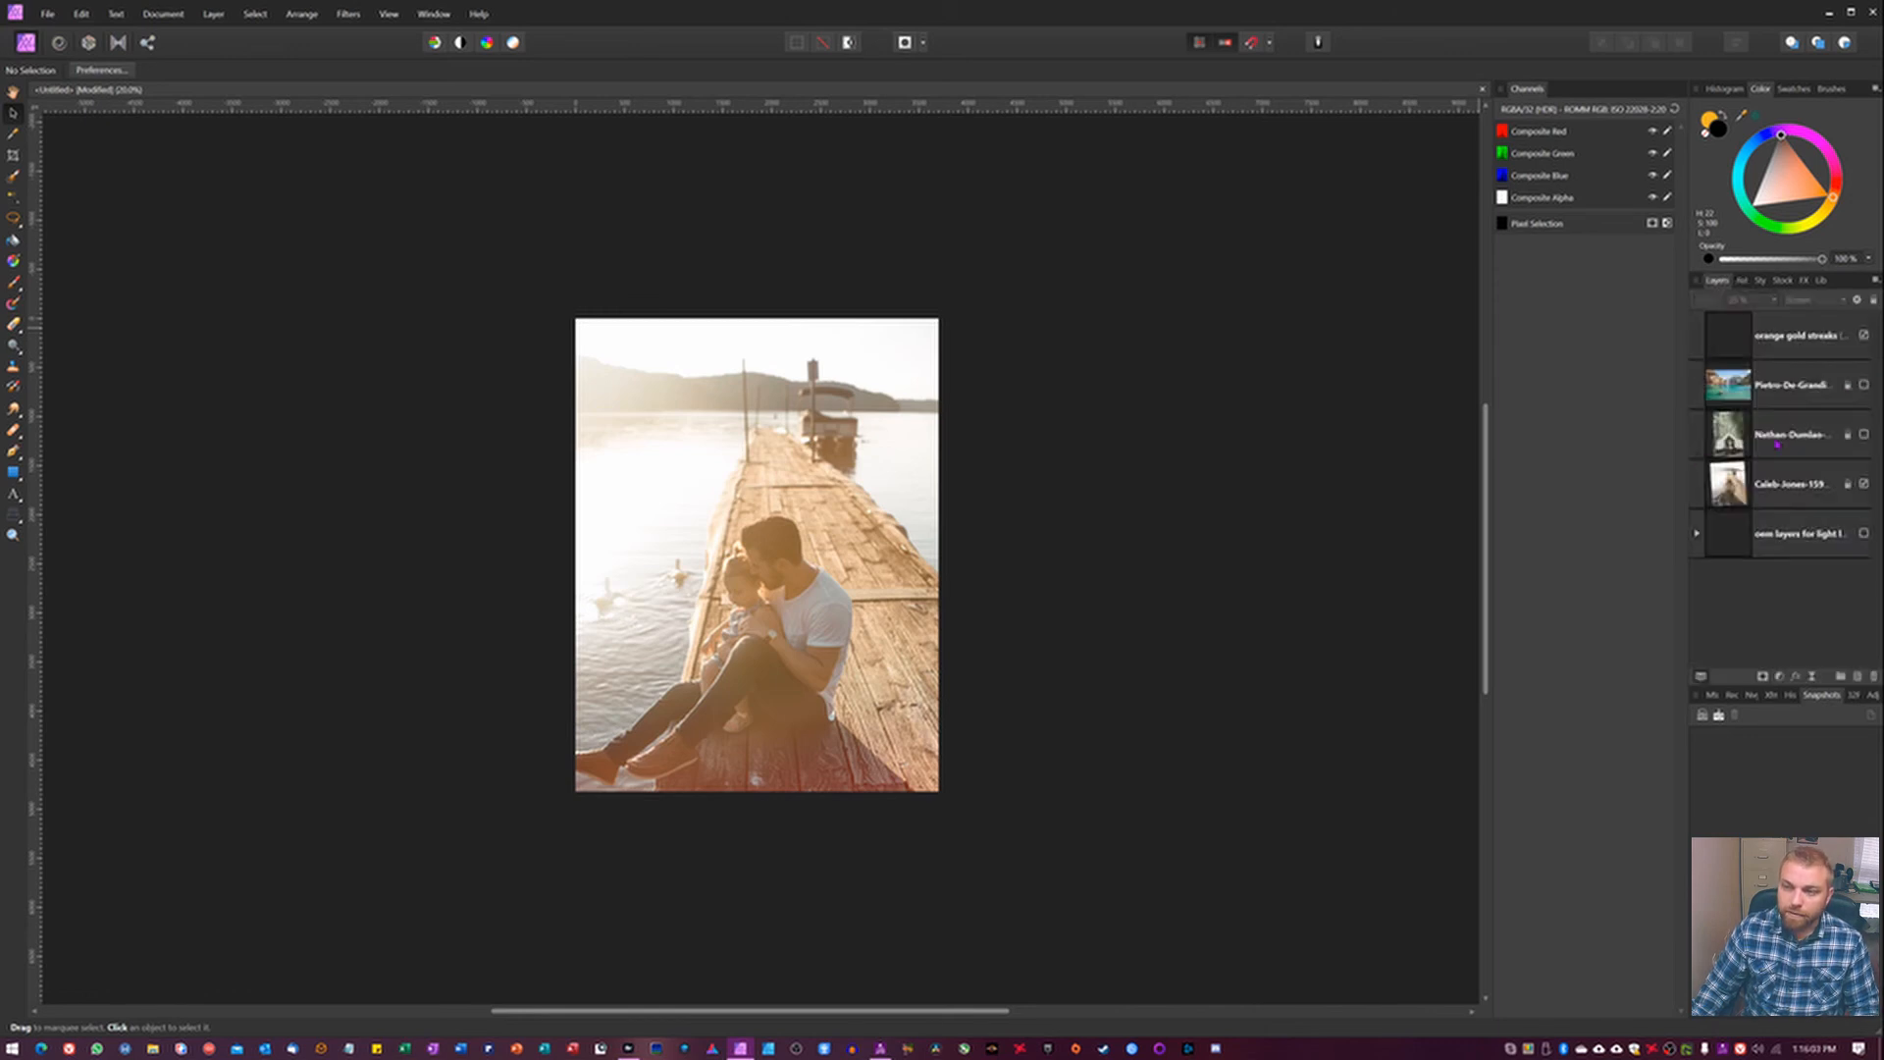
{"action": "left_click", "coordinate": [1737, 355]}
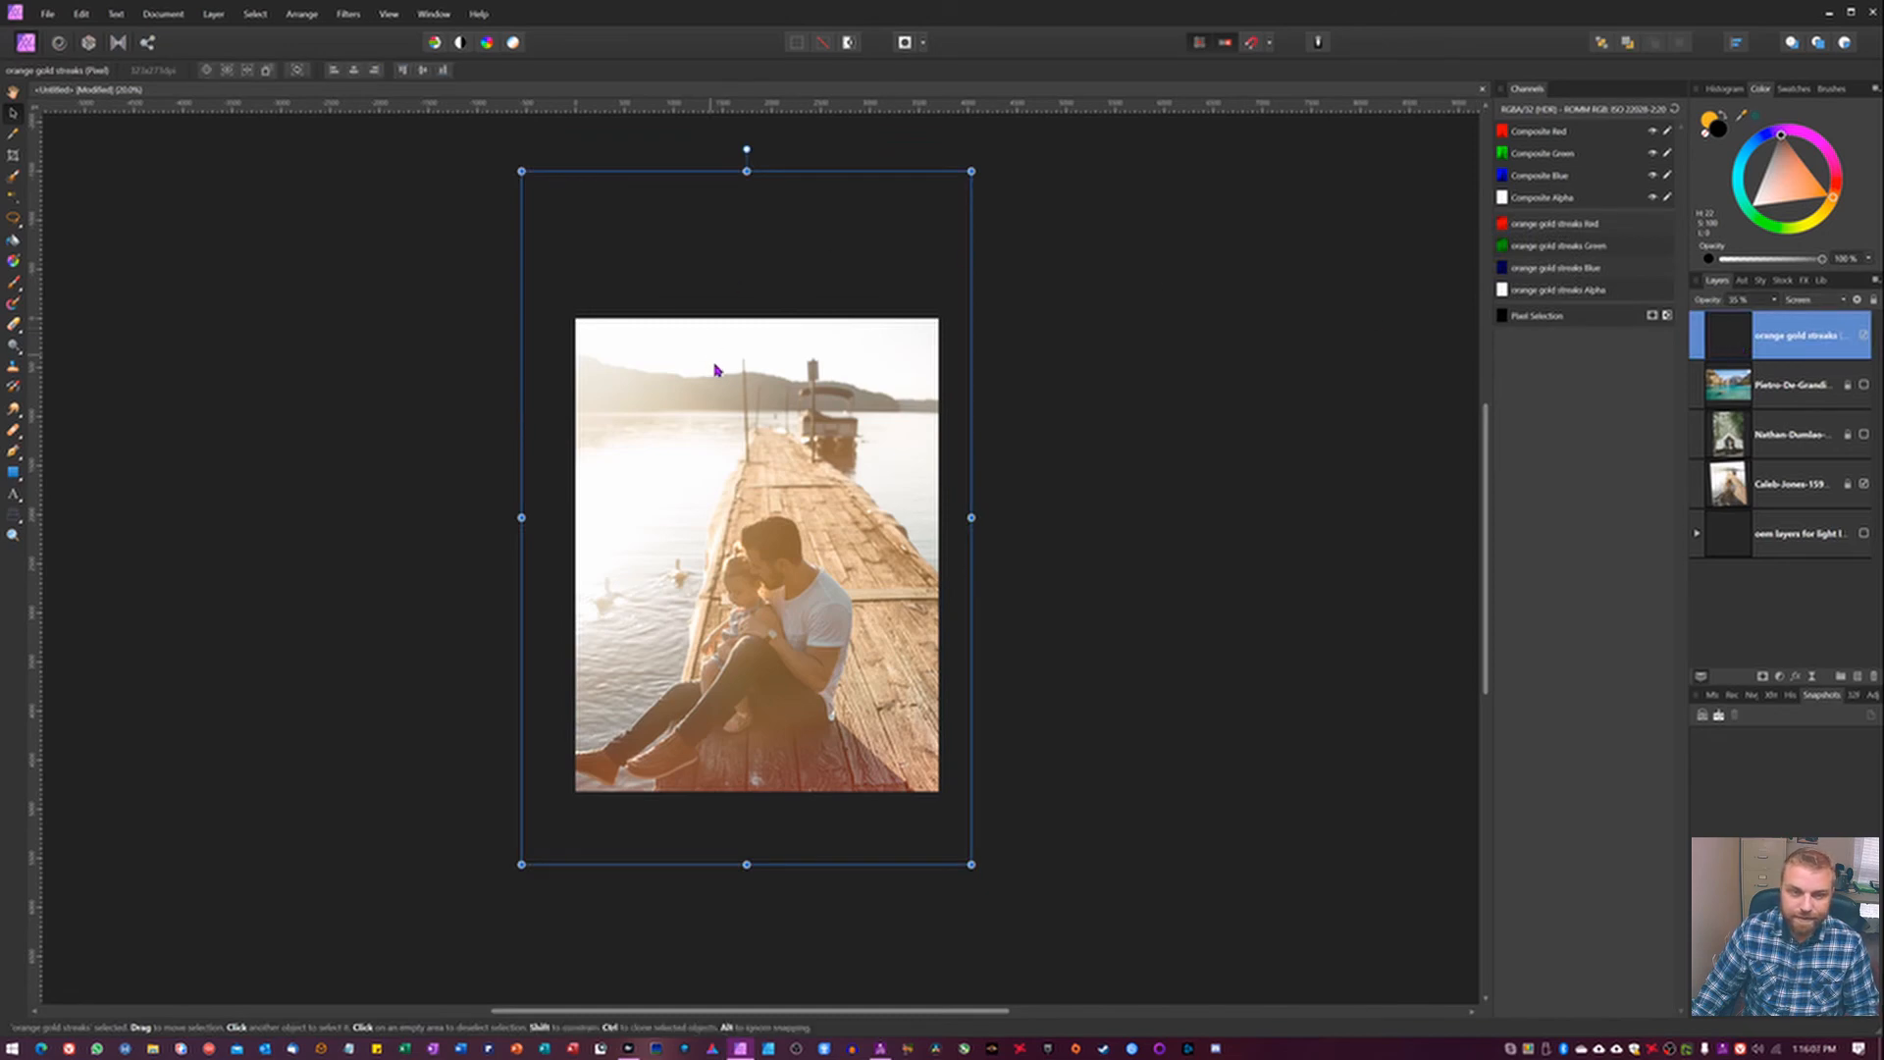
{"action": "mouse_move", "coordinate": [717, 375]}
{"action": "left_mouse_down"}
{"action": "mouse_move", "coordinate": [772, 330]}
{"action": "mouse_move", "coordinate": [710, 359]}
{"action": "mouse_move", "coordinate": [713, 396]}
{"action": "left_mouse_up"}
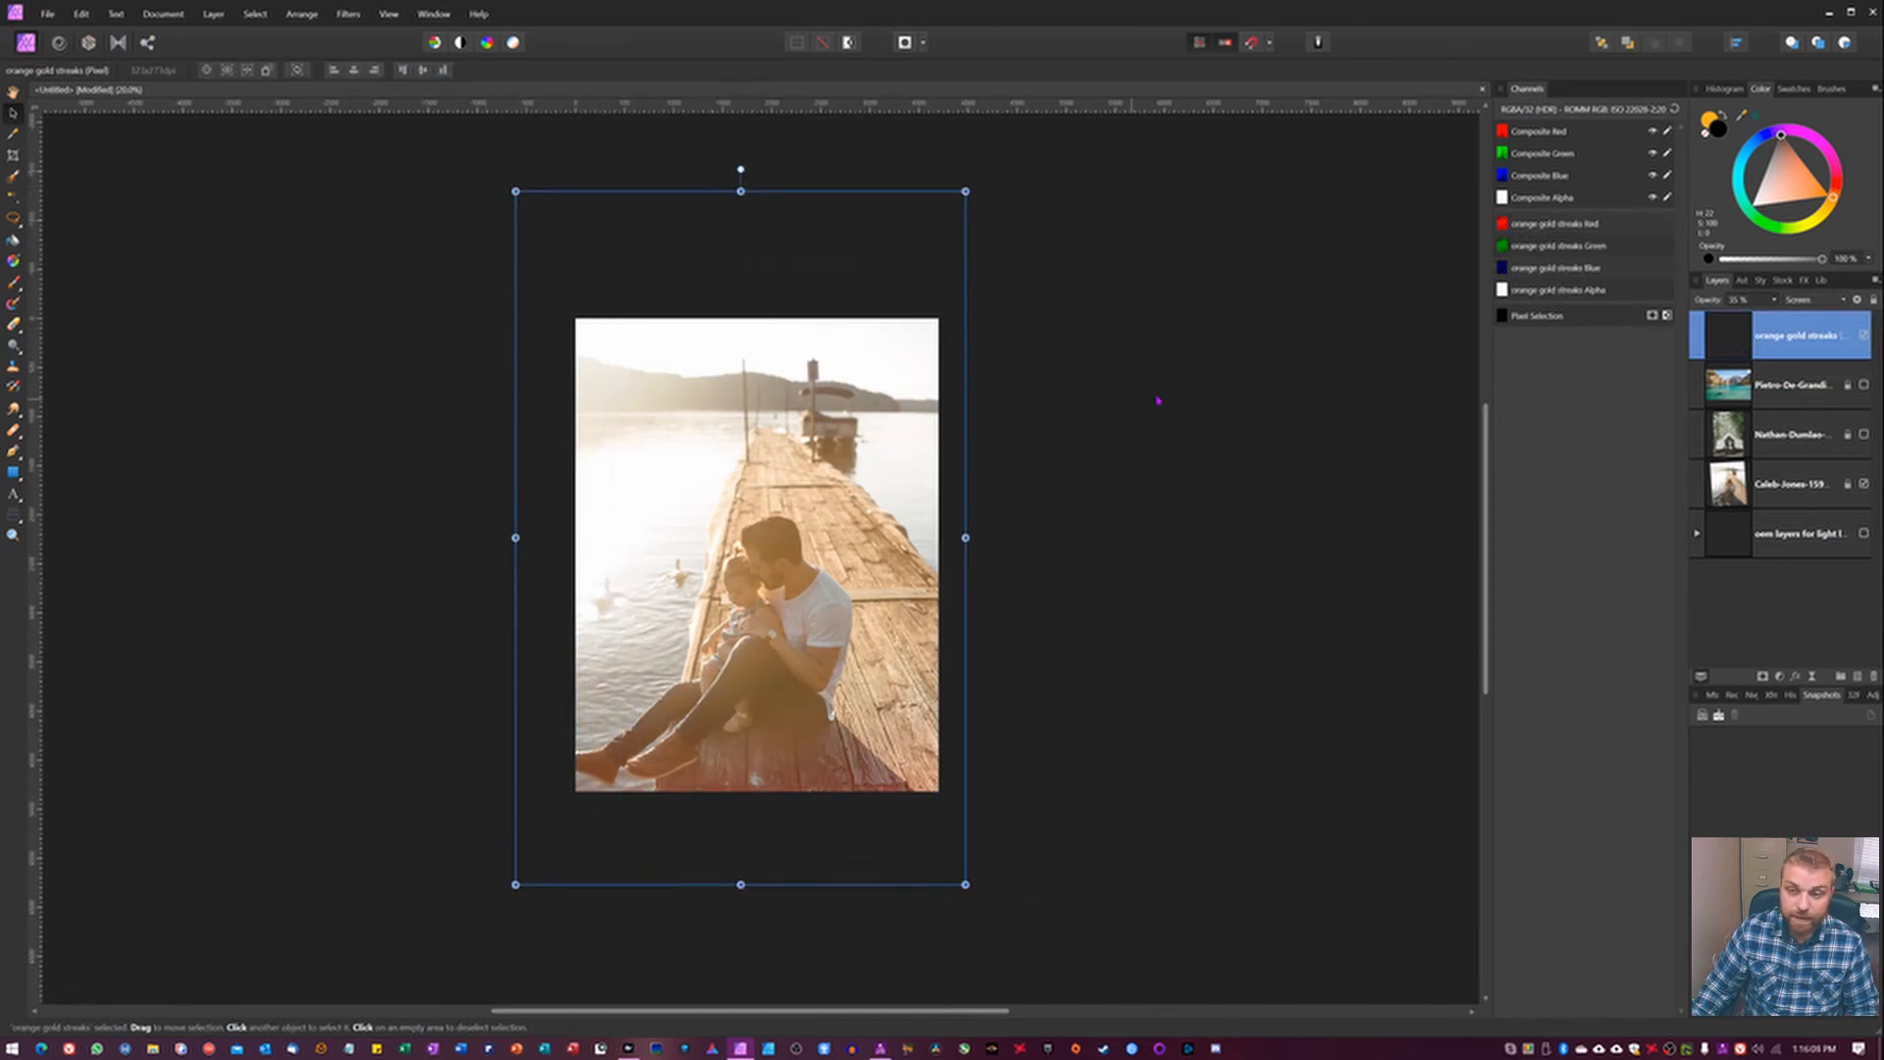
Add the selected orange gold streaks layer as an asset to the Light leaks subcategory of Lights.
{"action": "left_click", "coordinate": [1742, 280]}
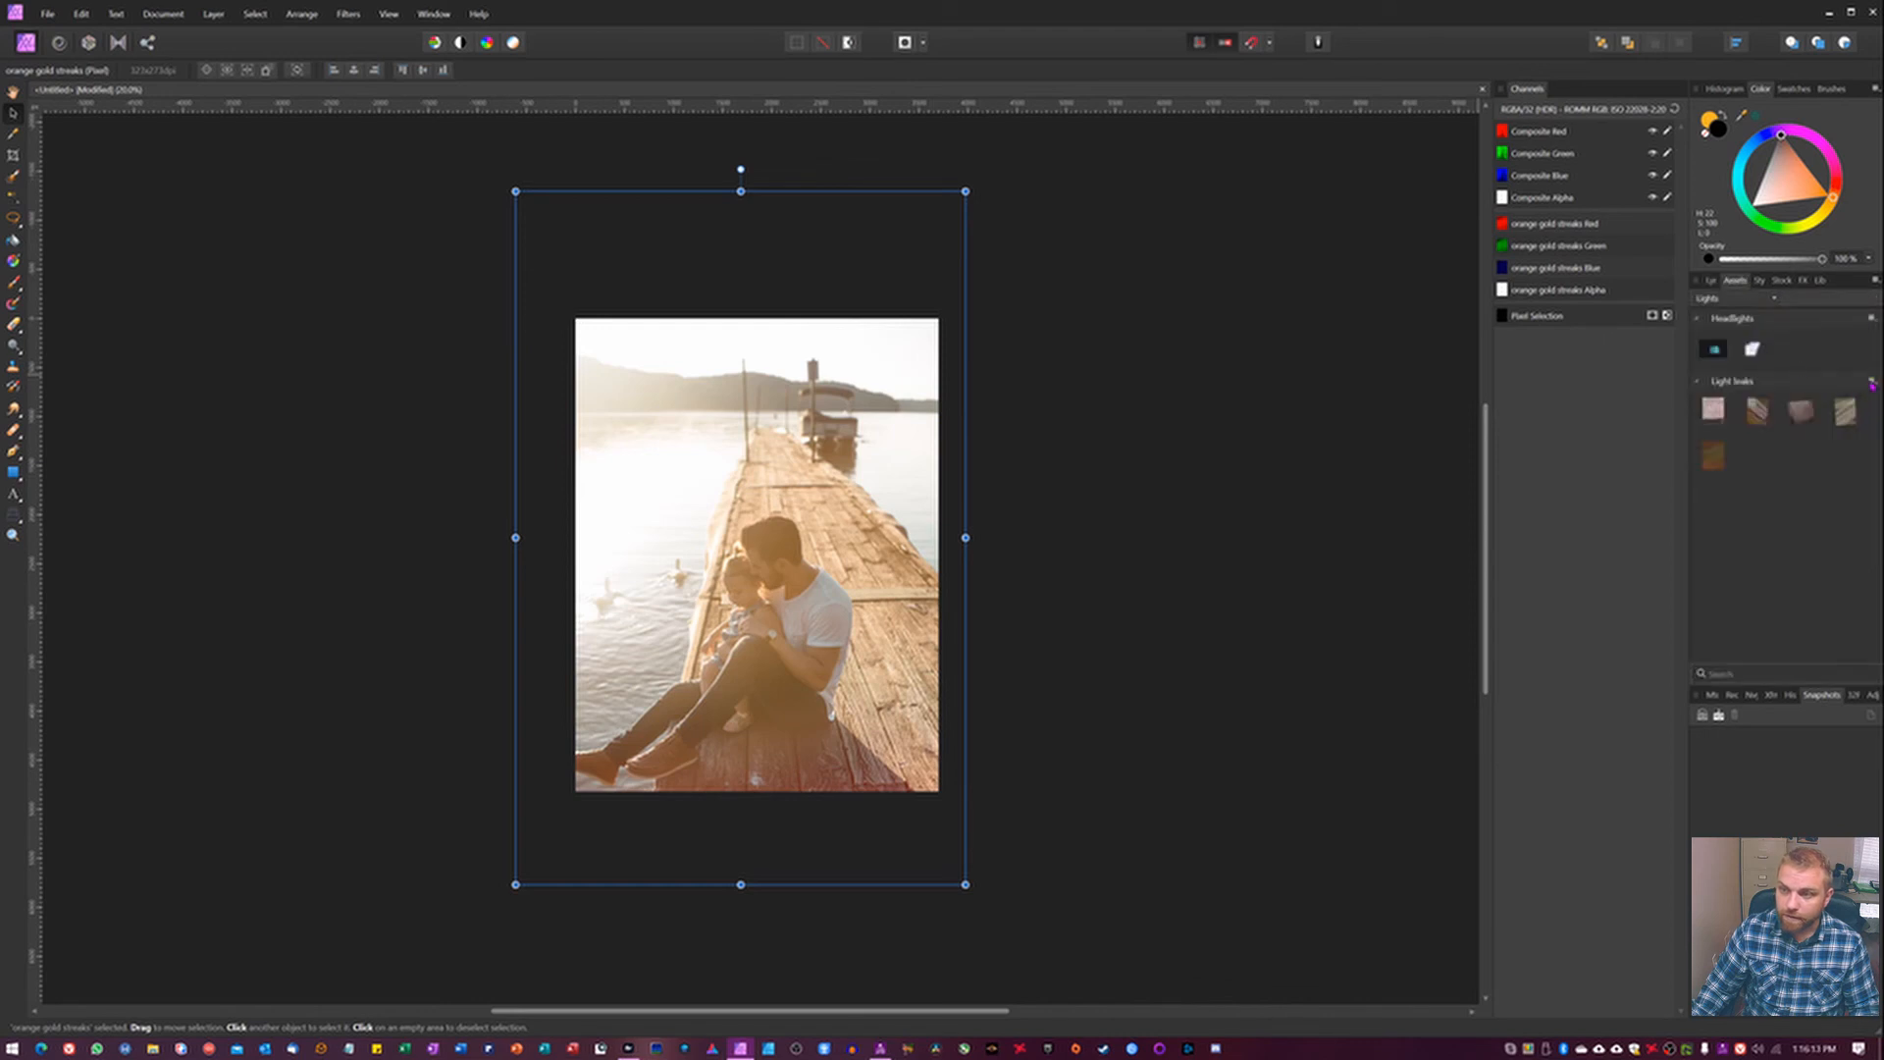
{"action": "left_click", "coordinate": [1871, 383]}
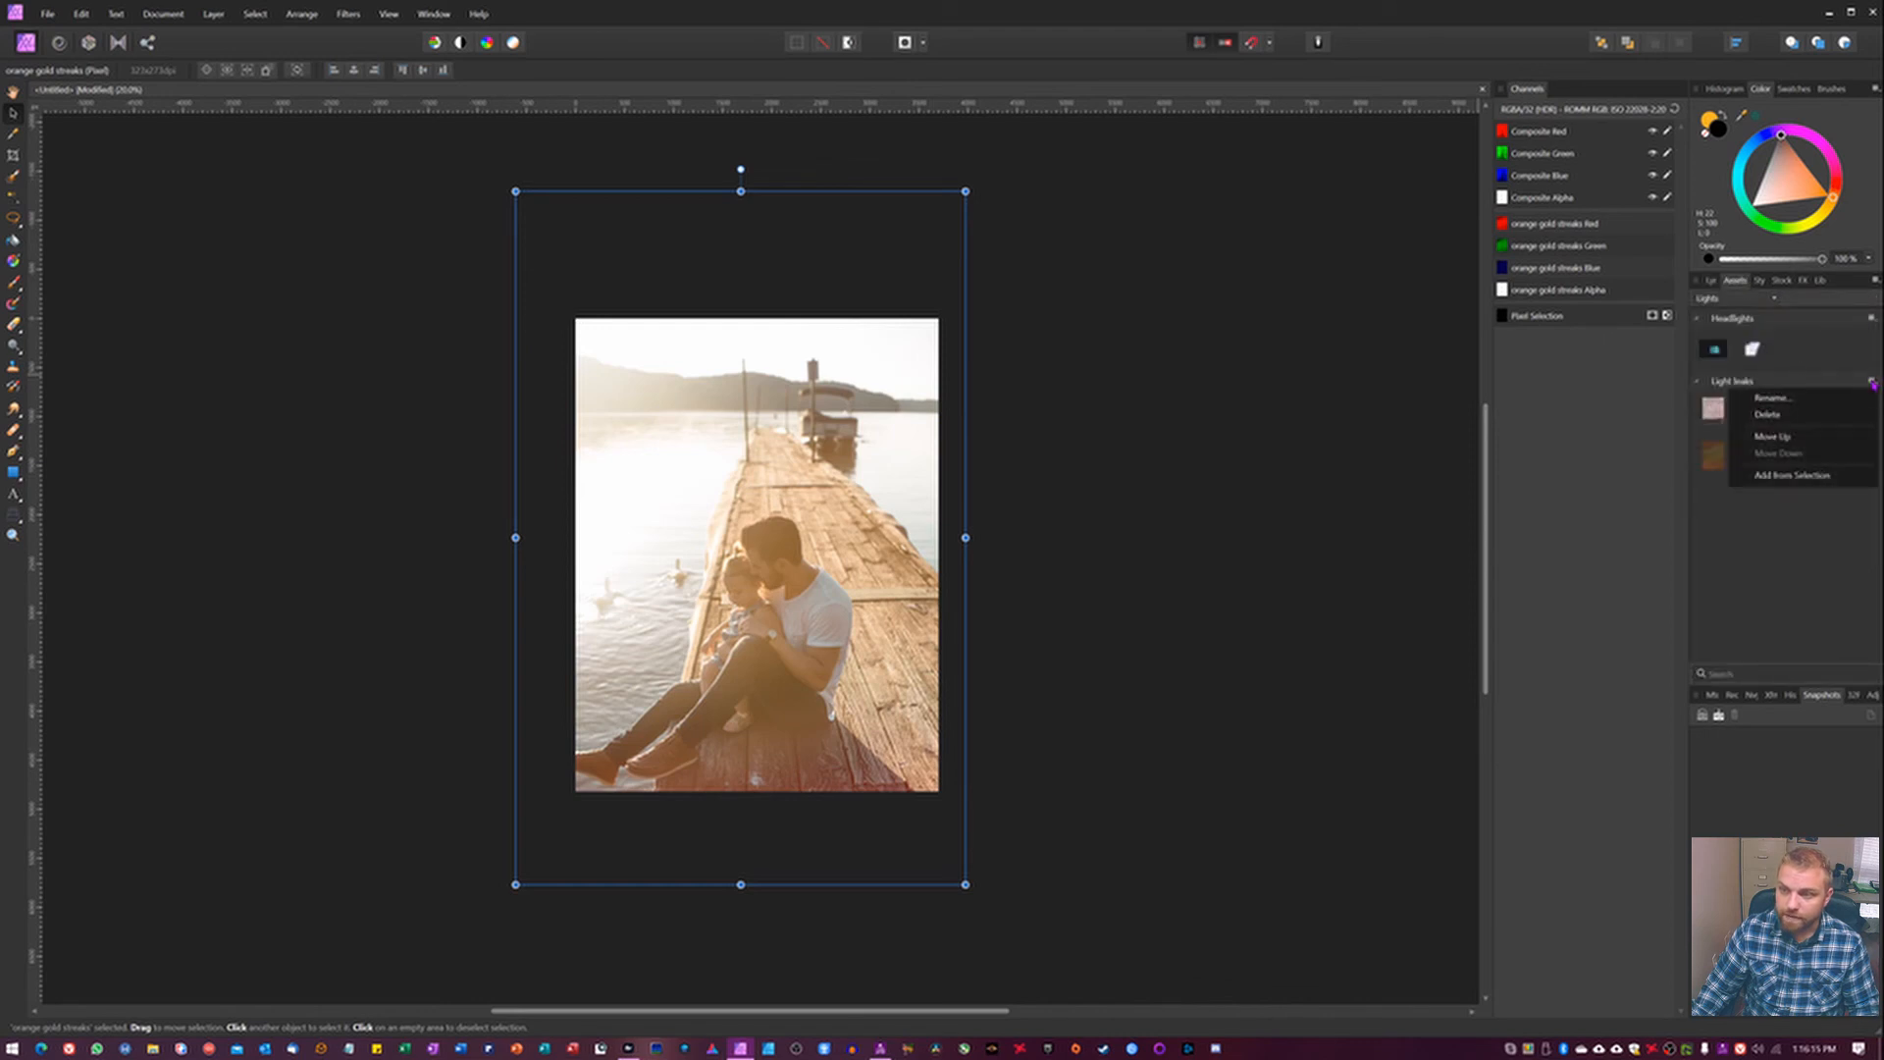
{"action": "left_click", "coordinate": [1801, 479]}
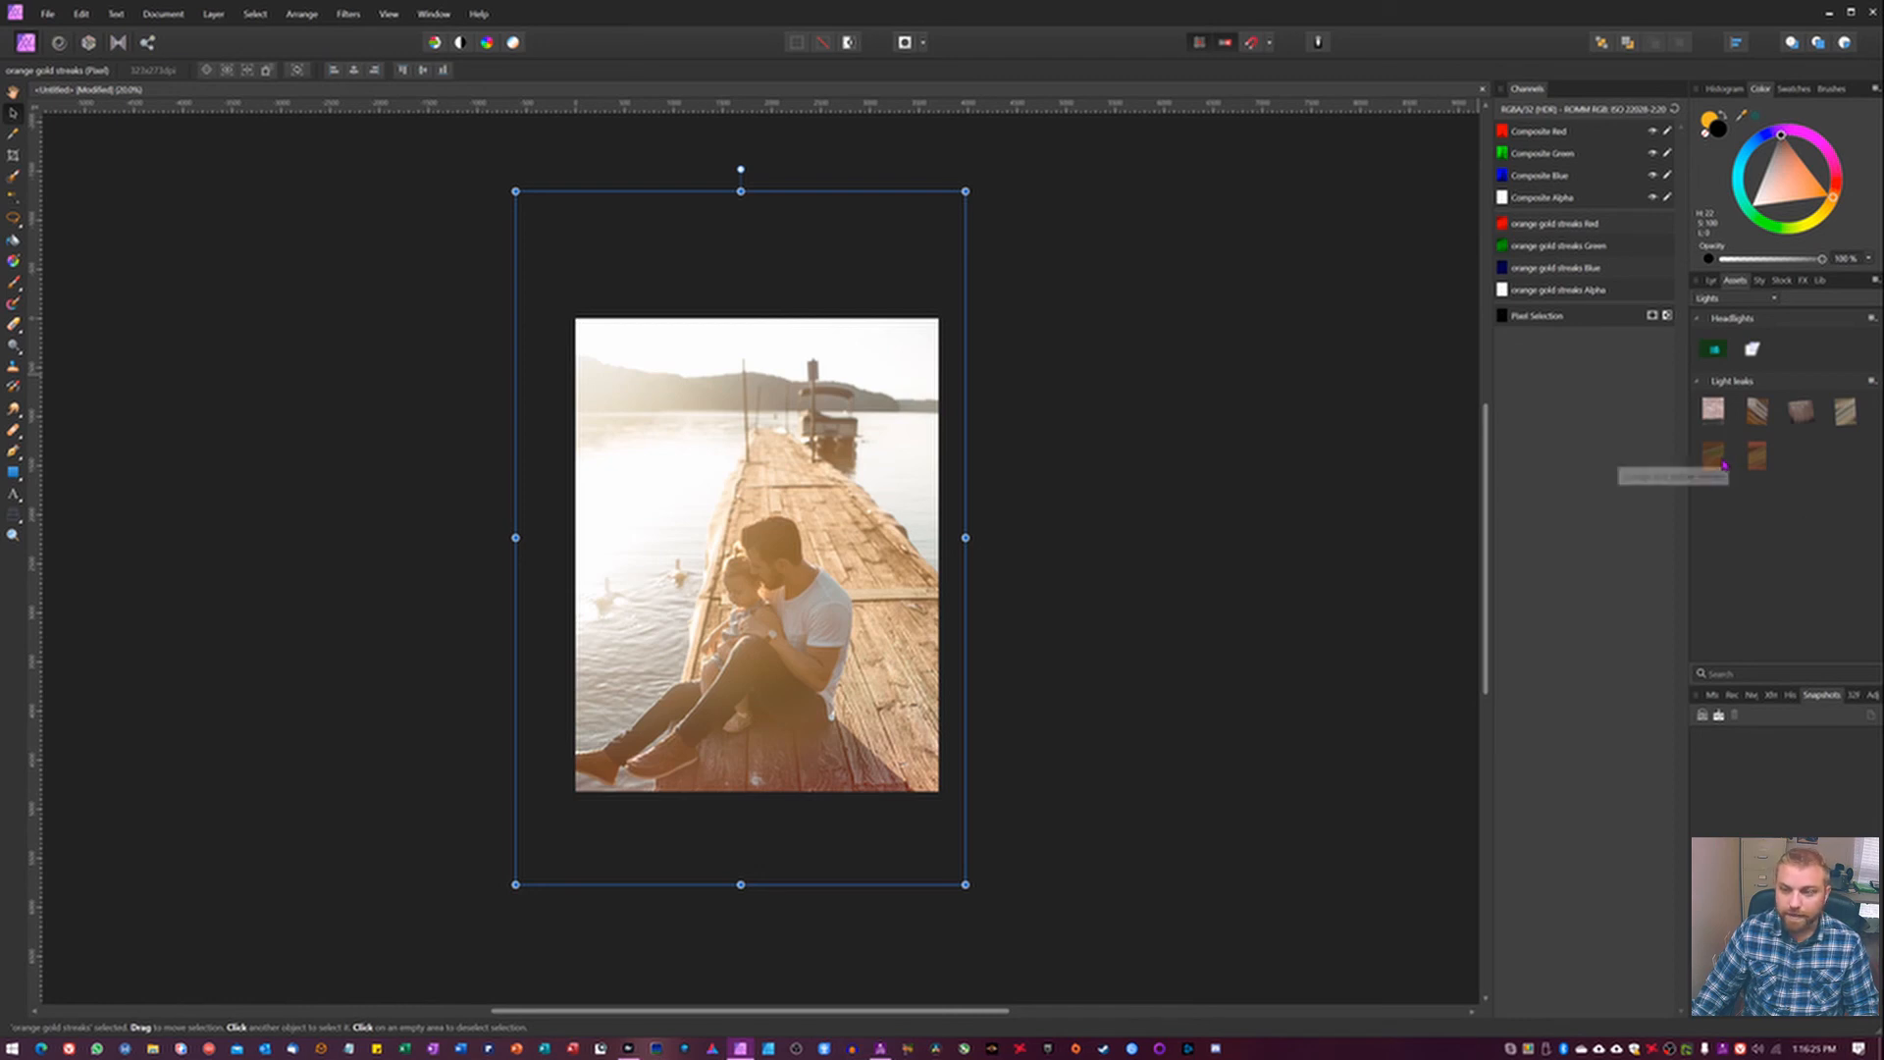
Place the orange and yellow streaks asset over the dock photo, stretch it past the photo's lower edge, and compare the effect on and off.
{"action": "left_click_drag", "start_coordinate": [1727, 464], "coordinate": [743, 517]}
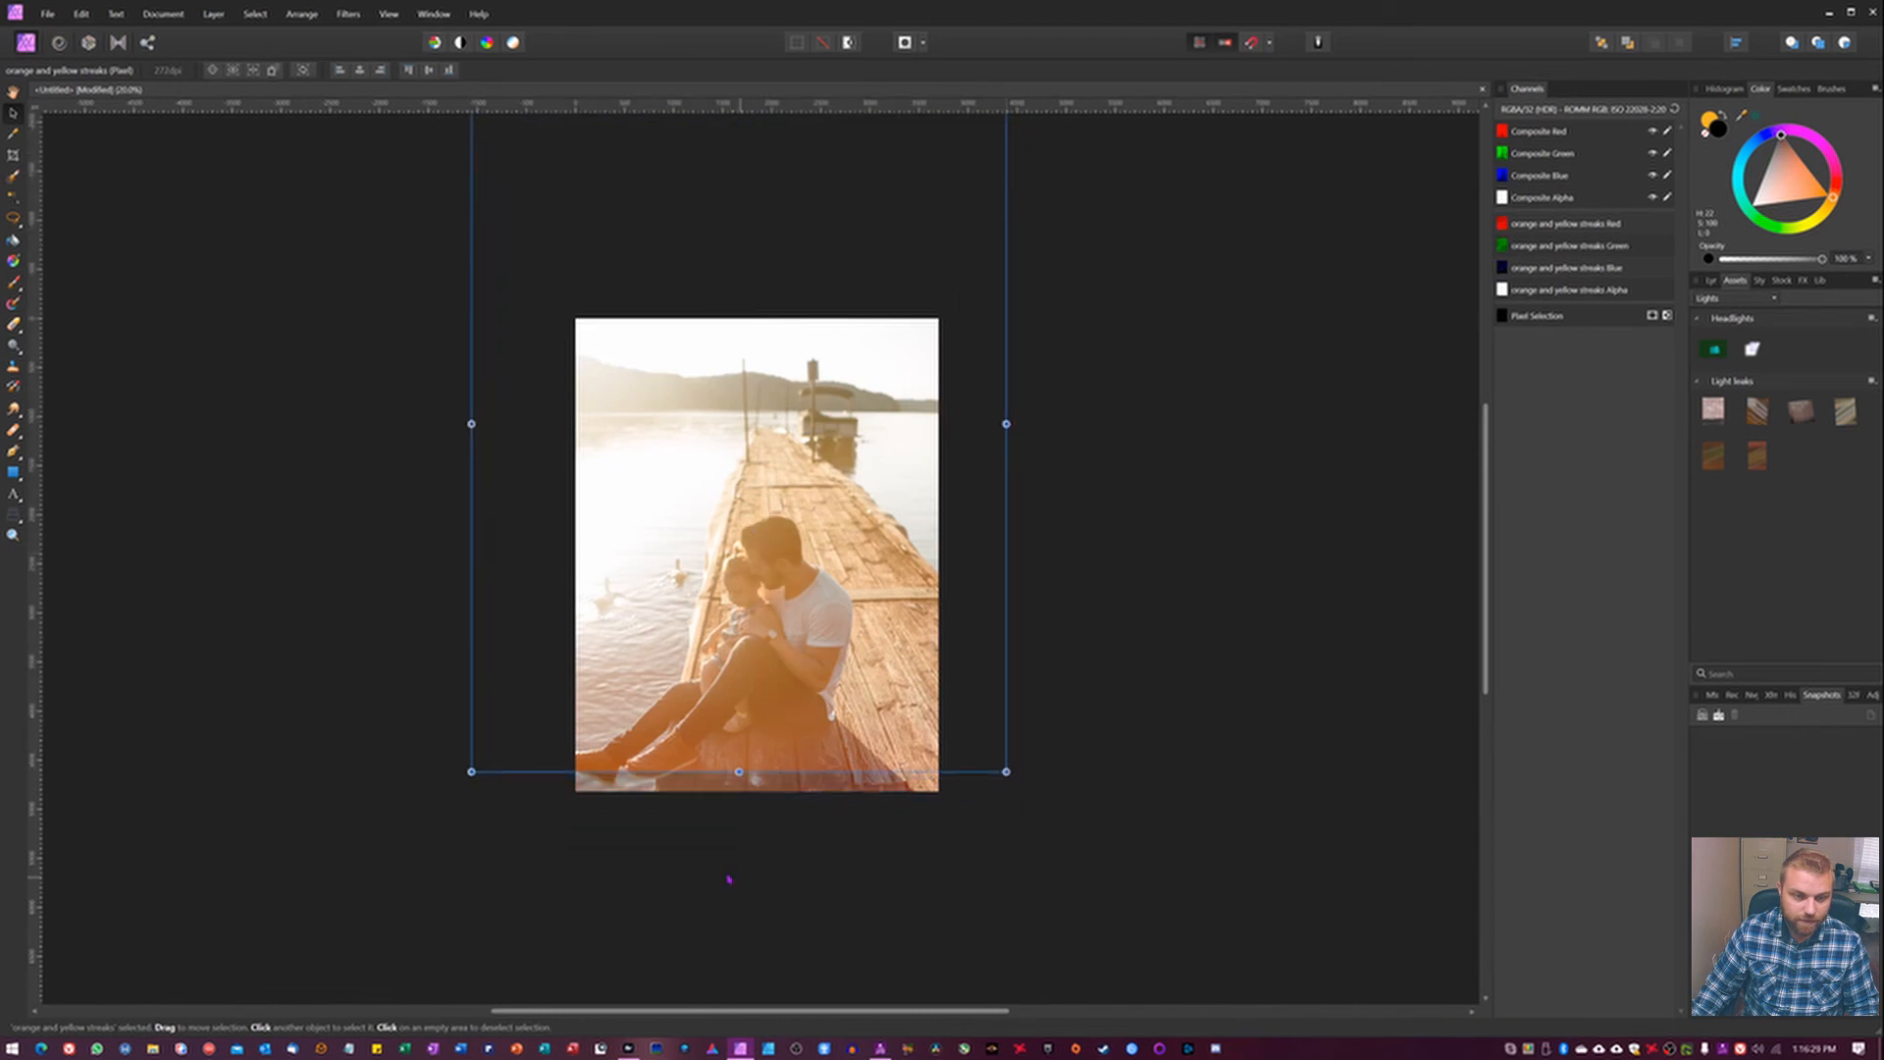
{"action": "left_click_drag", "start_coordinate": [739, 771], "coordinate": [739, 836]}
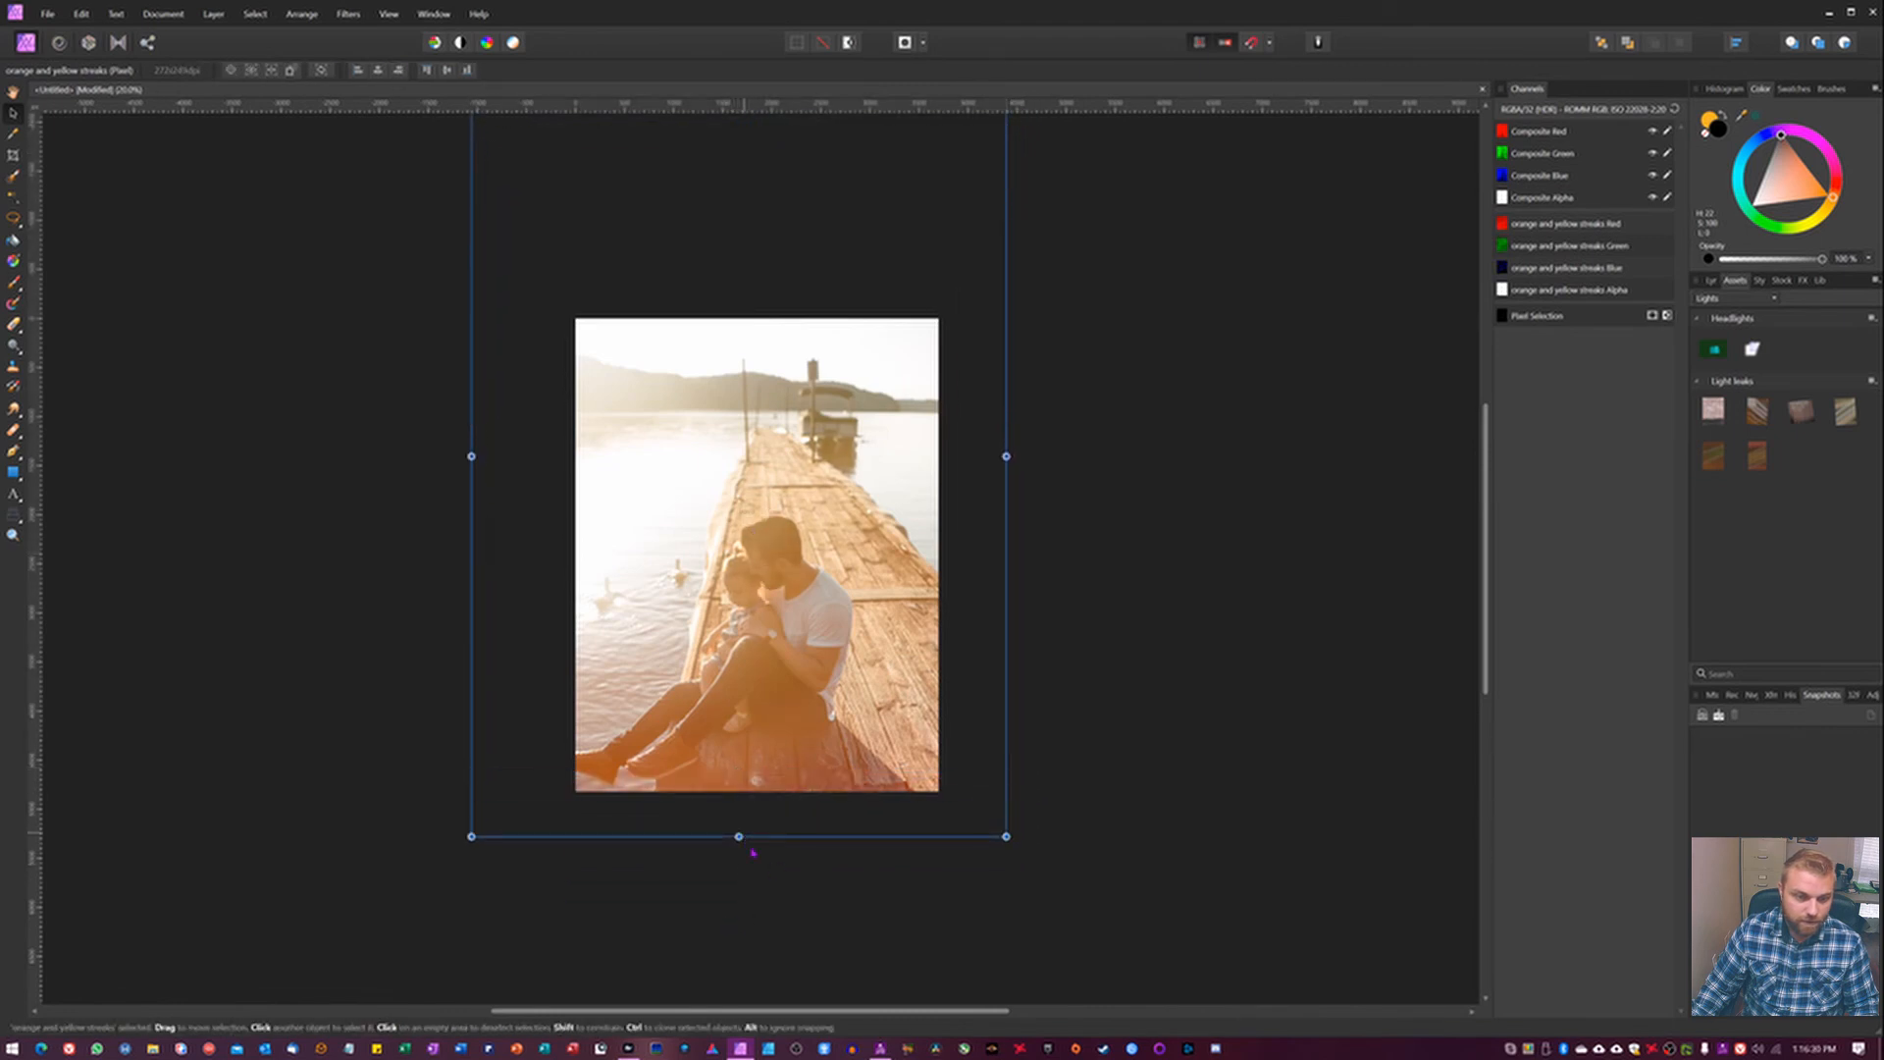
{"action": "left_click", "coordinate": [1710, 281]}
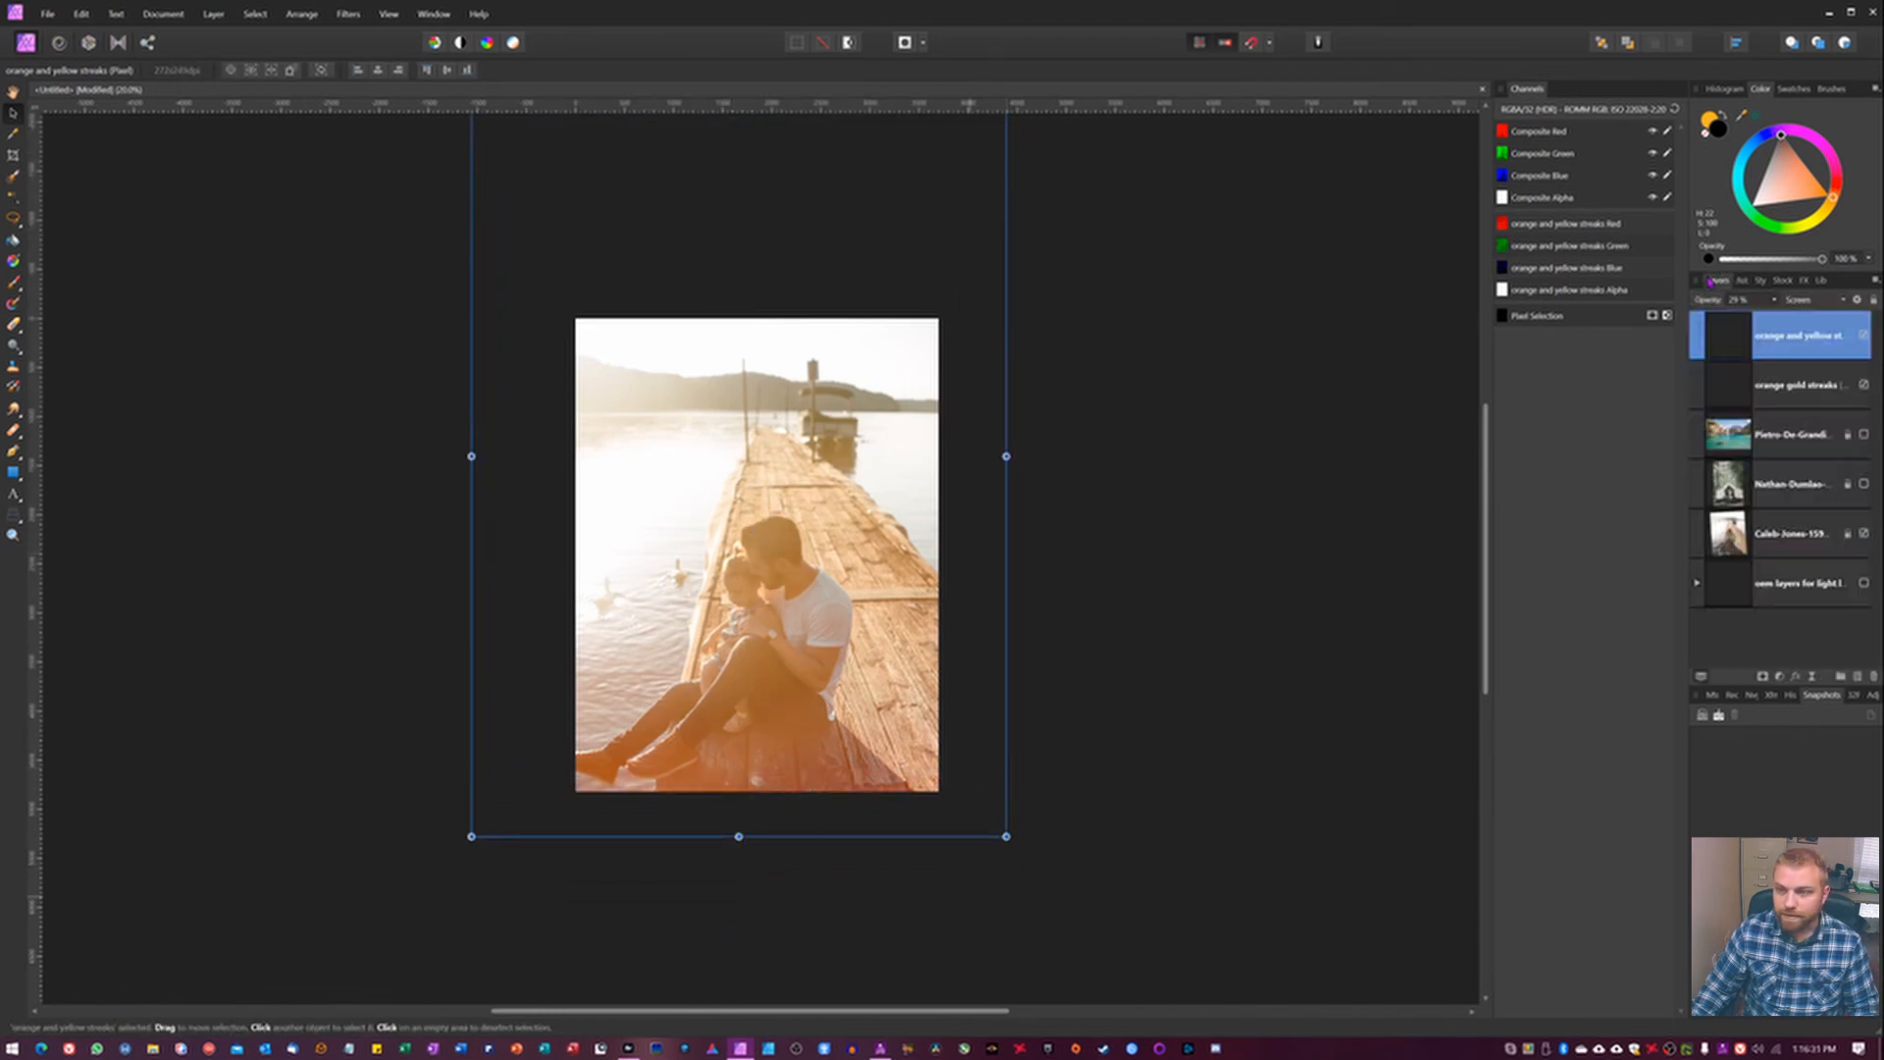
{"action": "left_click", "coordinate": [1864, 335]}
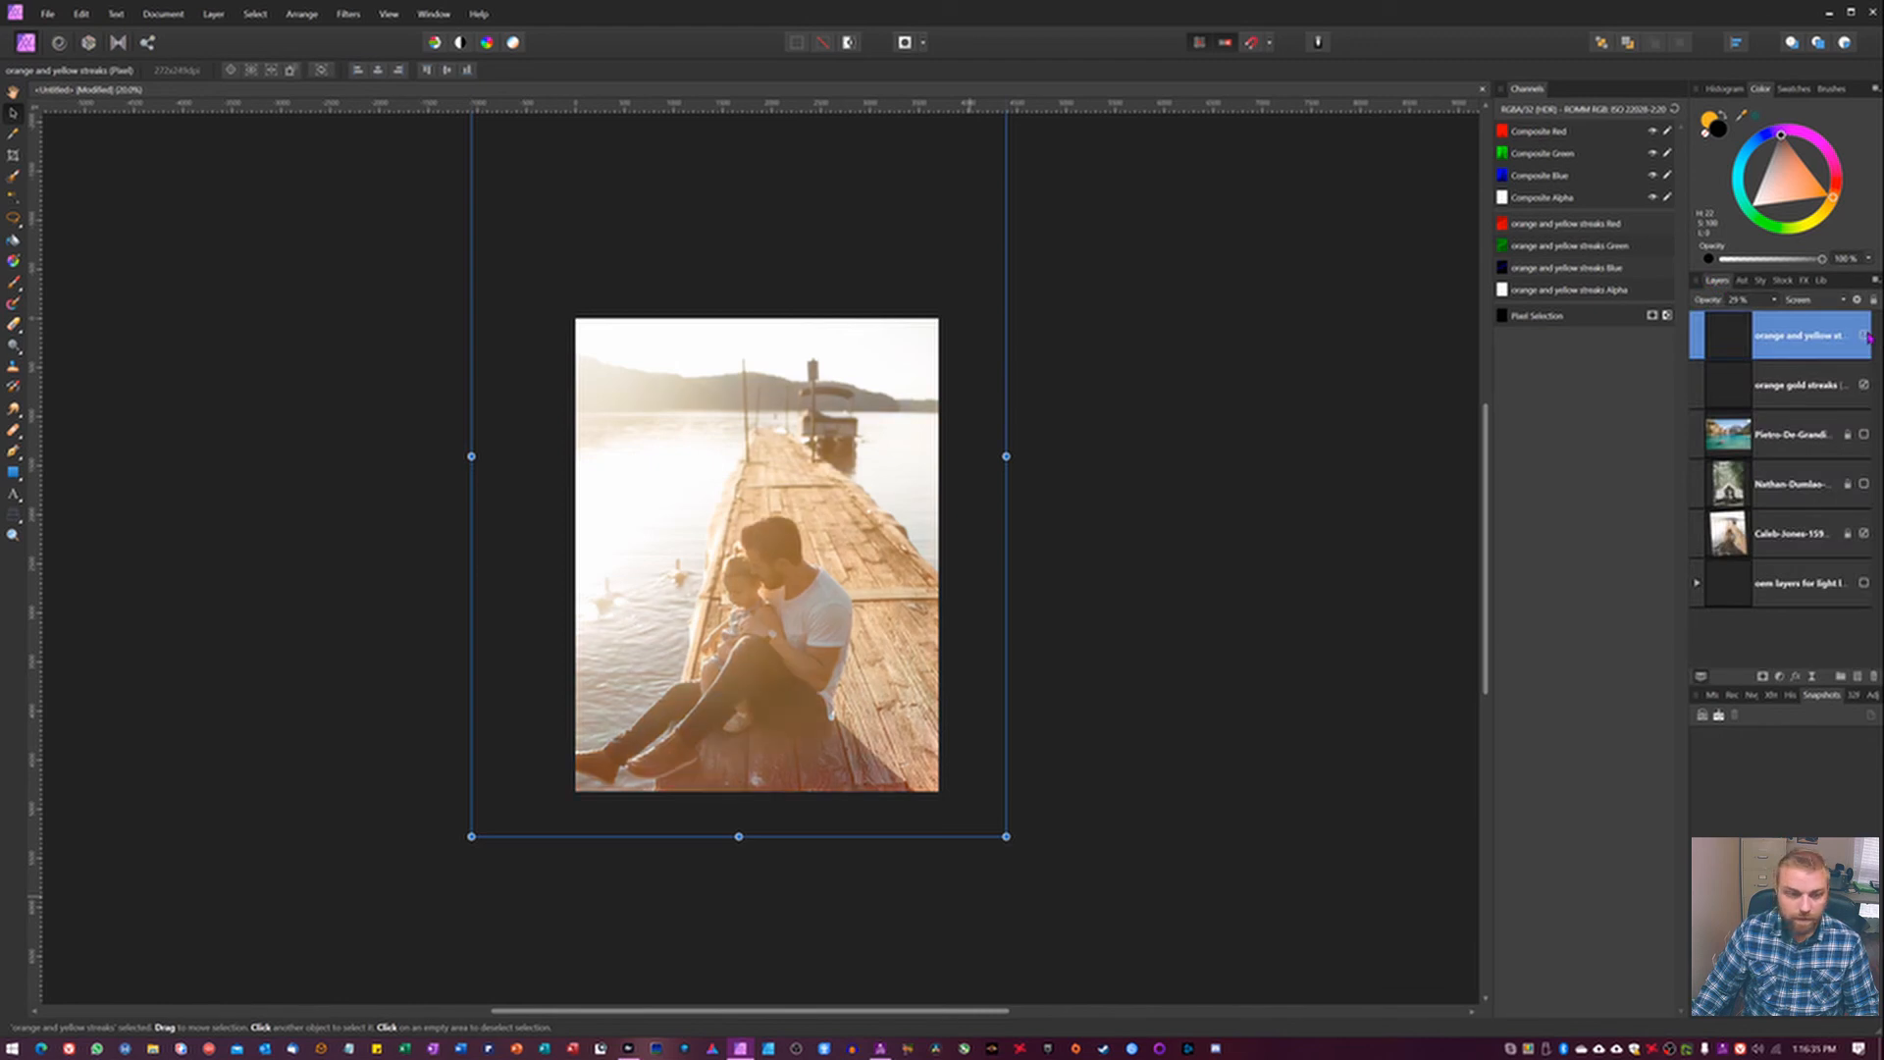
{"action": "left_click", "coordinate": [1865, 336]}
{"action": "left_click", "coordinate": [1865, 335]}
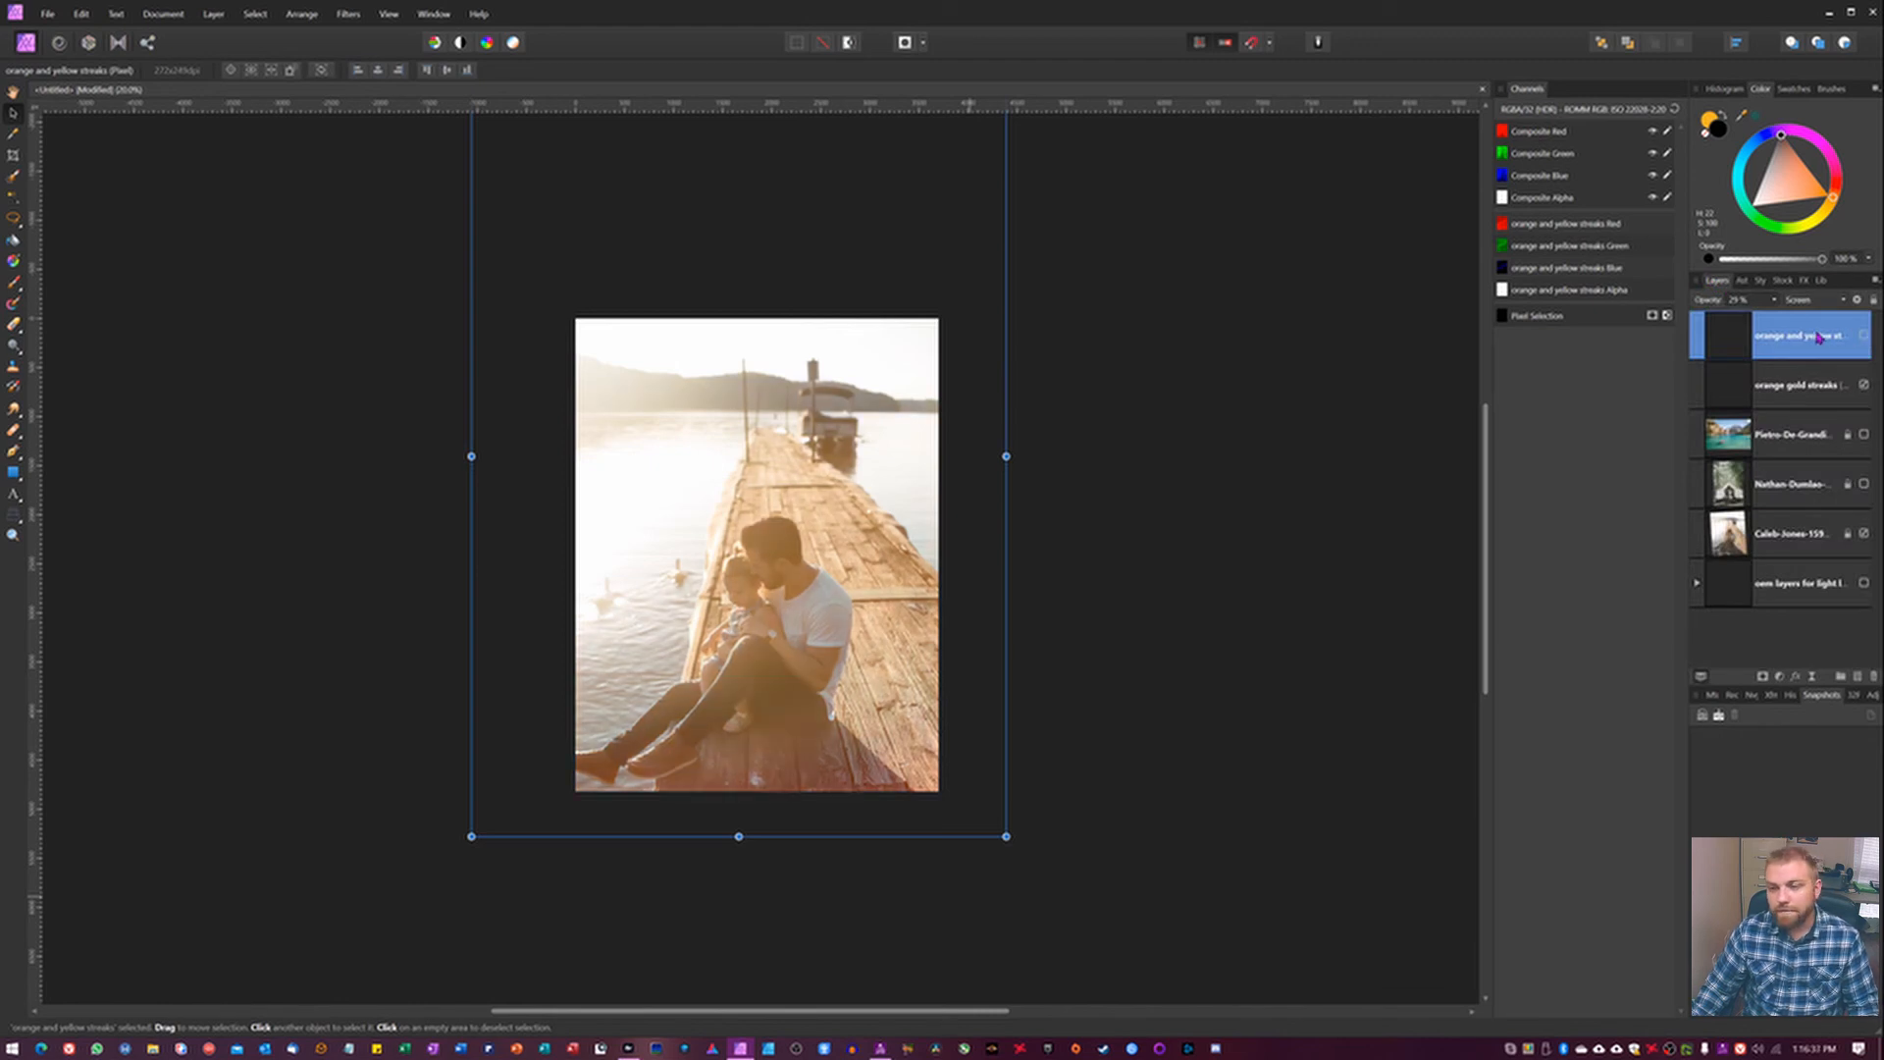
Delete the orange and yellow streaks layer and bring the Light leaks assets back into view.
{"action": "key", "text": "BackSpace"}
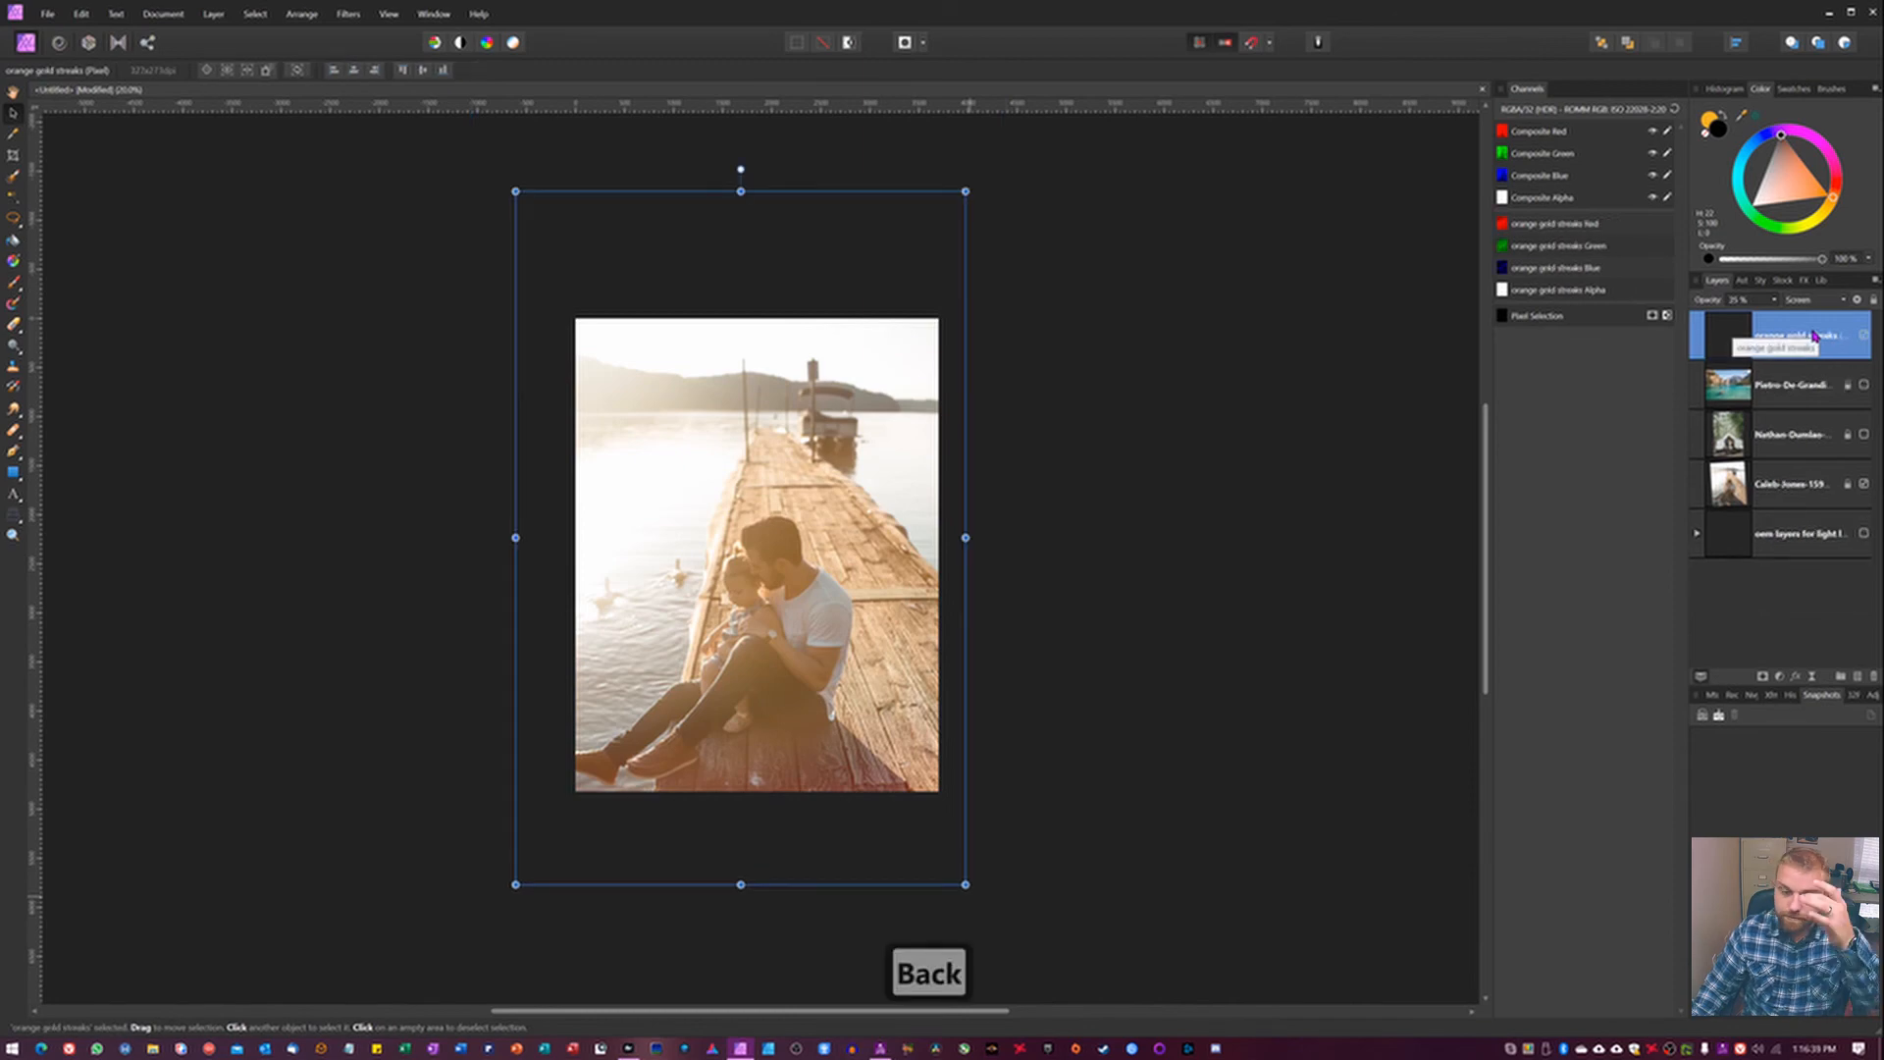
{"action": "left_click", "coordinate": [1744, 281]}
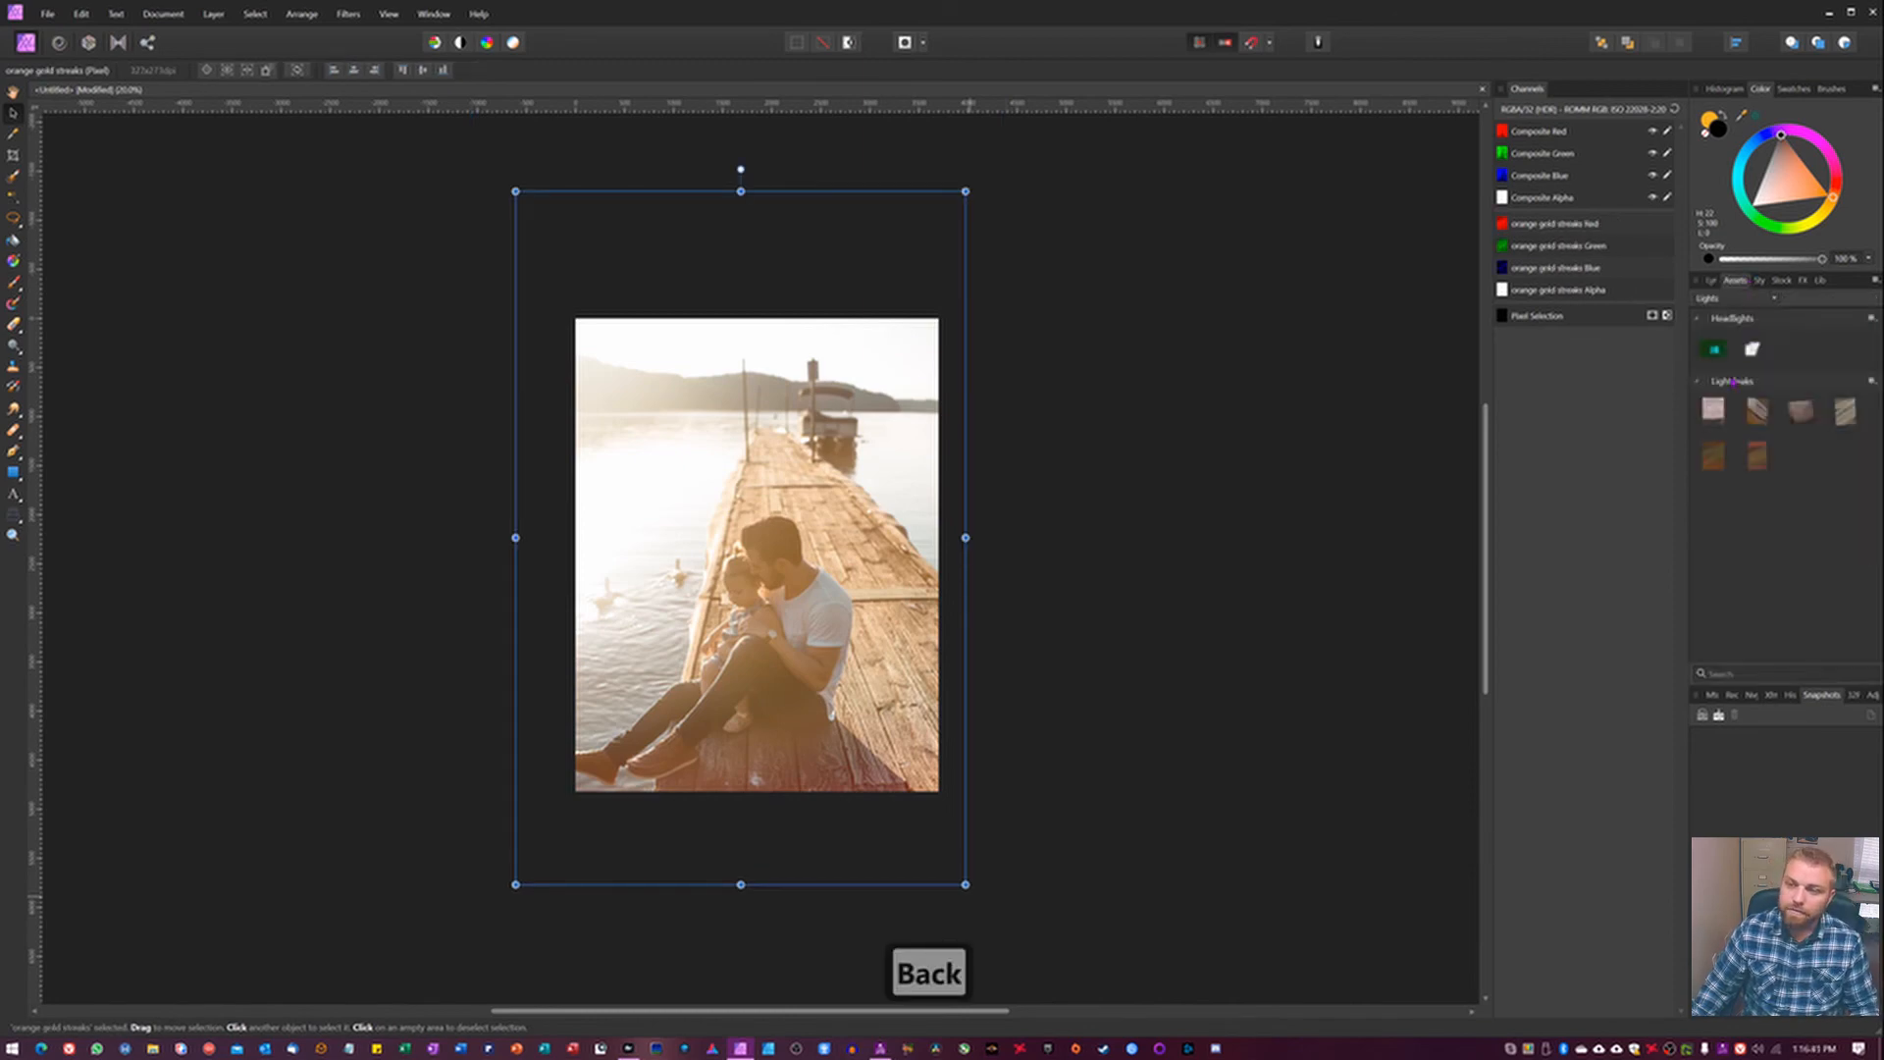